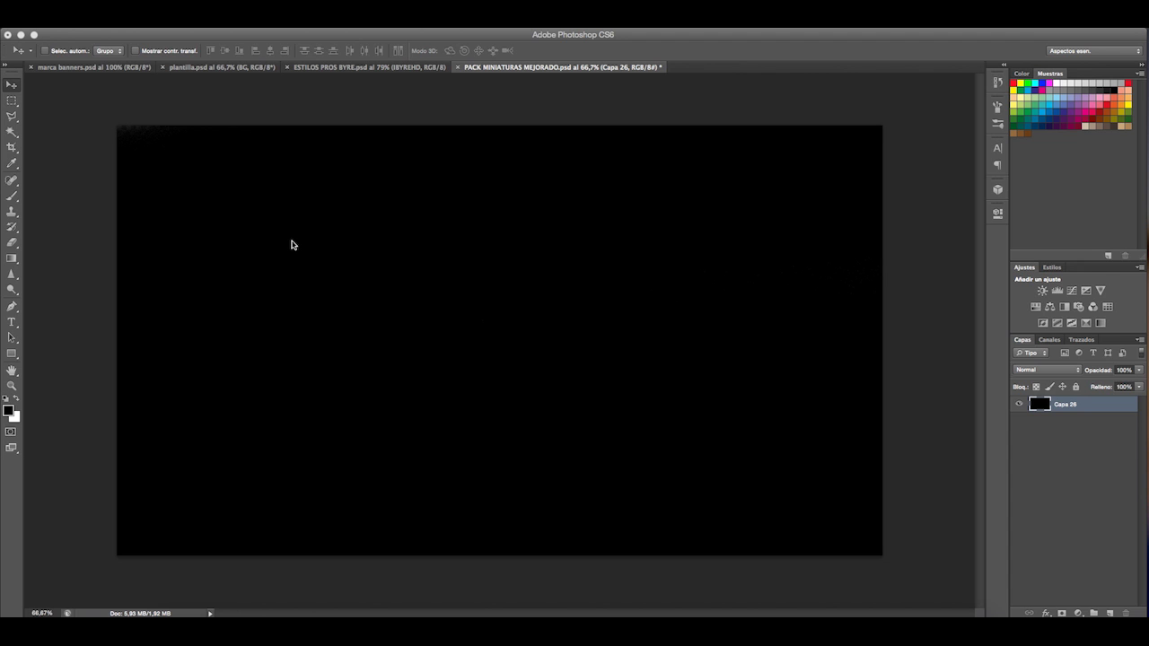
- In marca banners.psd, nudge the logo text slightly and examine the layer effects applied to the DESIGNED BY text
click(70, 67)
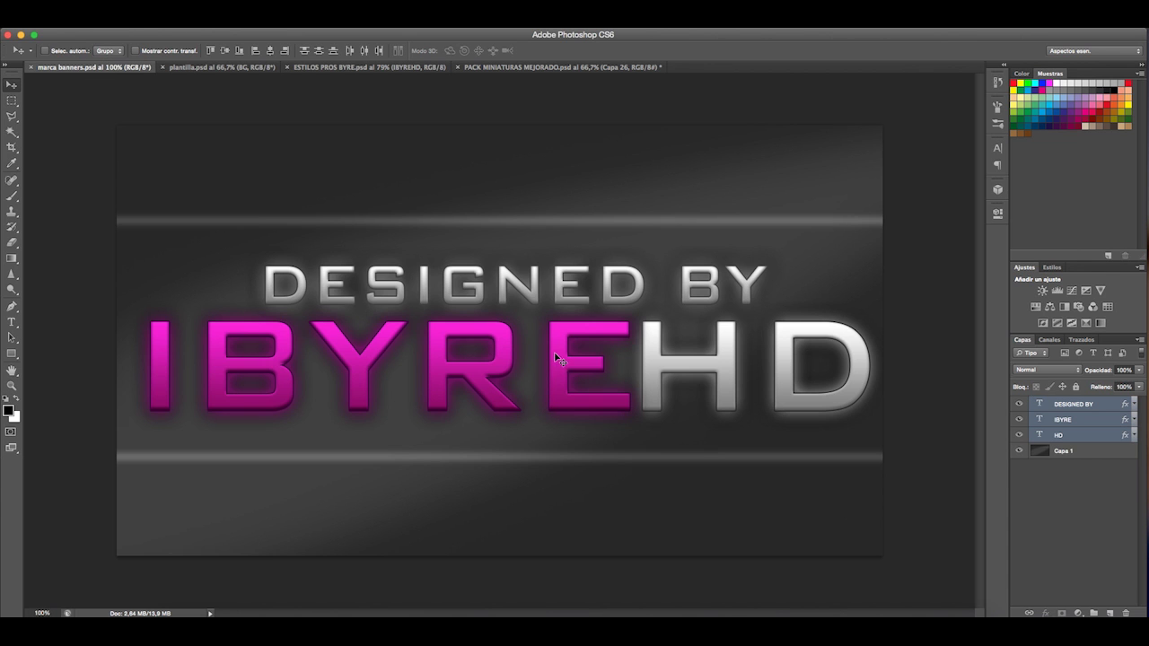
mouse_move(682, 374)
mouse_down()
mouse_move(673, 354)
mouse_move(679, 376)
mouse_up()
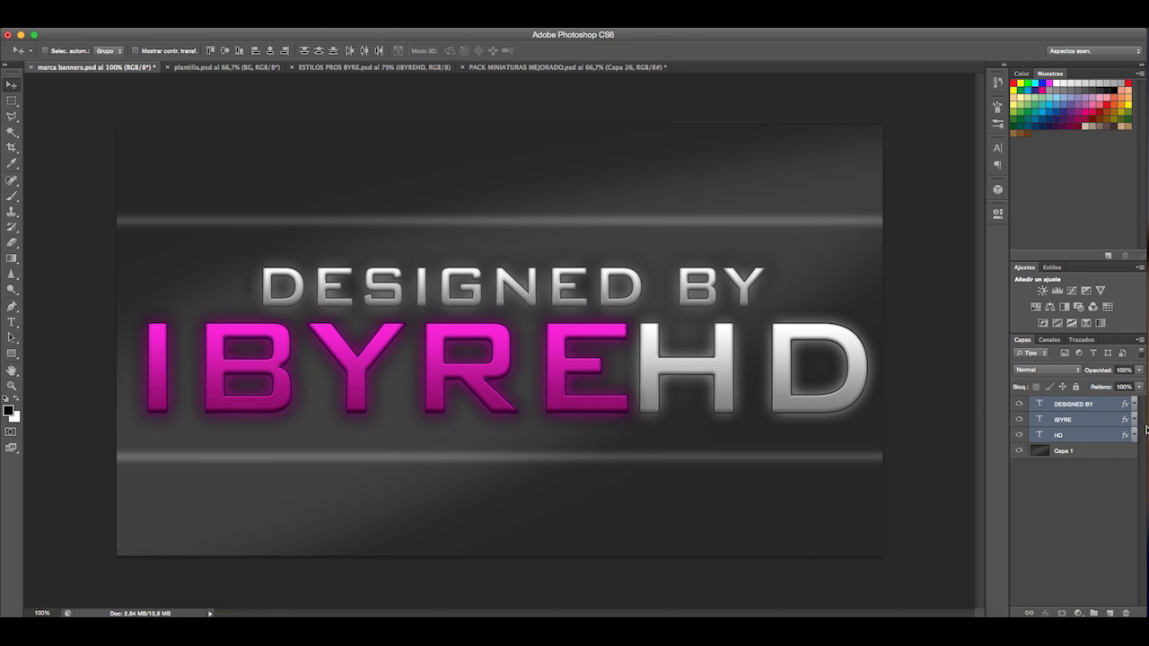
click(1109, 406)
click(1135, 405)
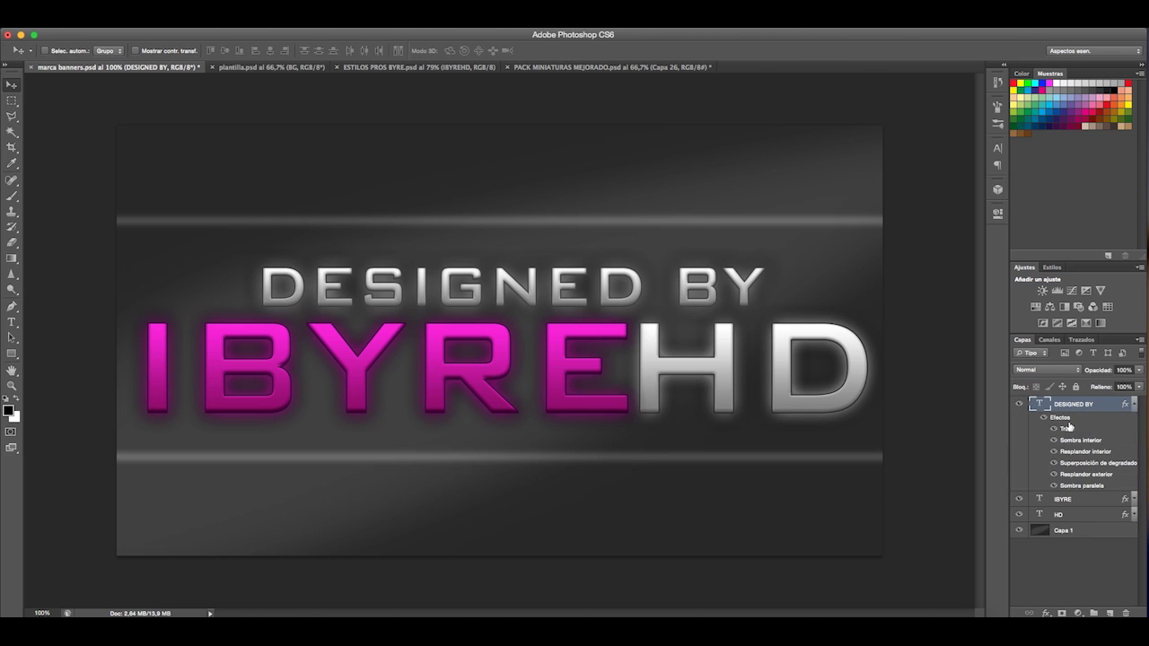
click(1136, 407)
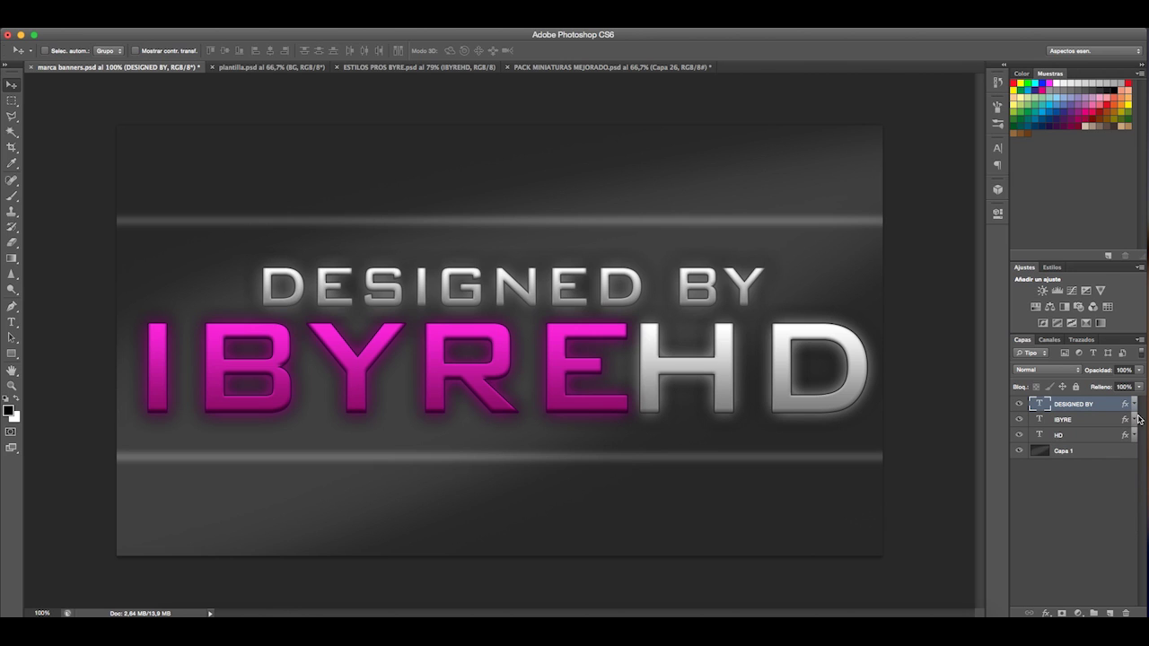
- Merge the DESIGNED BY, IBYRE and HD text layers into a single layer
super+click(1086, 435)
super+click(1096, 421)
right_click(1107, 412)
click(938, 287)
right_click(1107, 411)
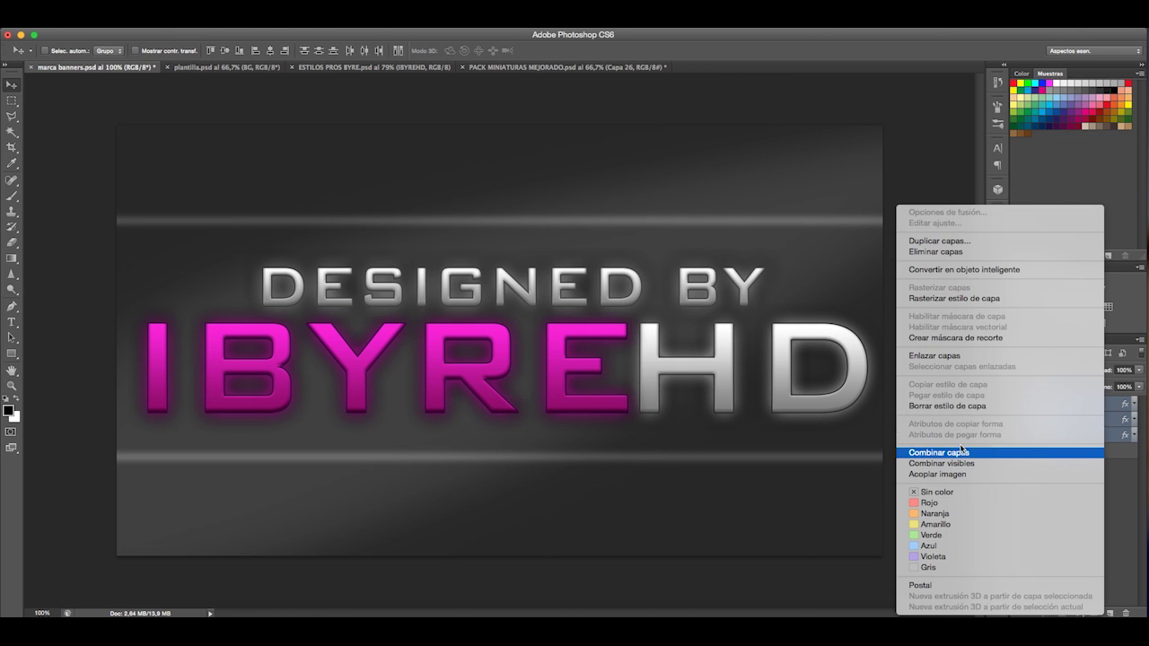
click(992, 452)
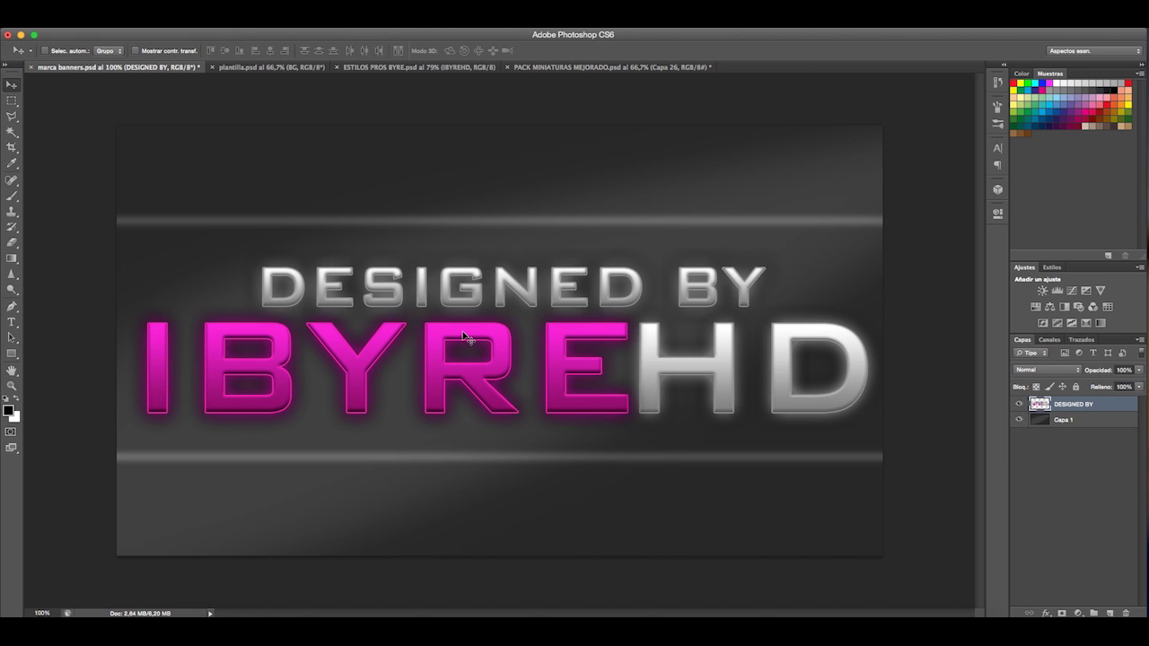
- Copy the merged logo into plantilla.psd and shrink it to a small mark near the lower guide of the banner strip
drag(506, 330, 443, 341)
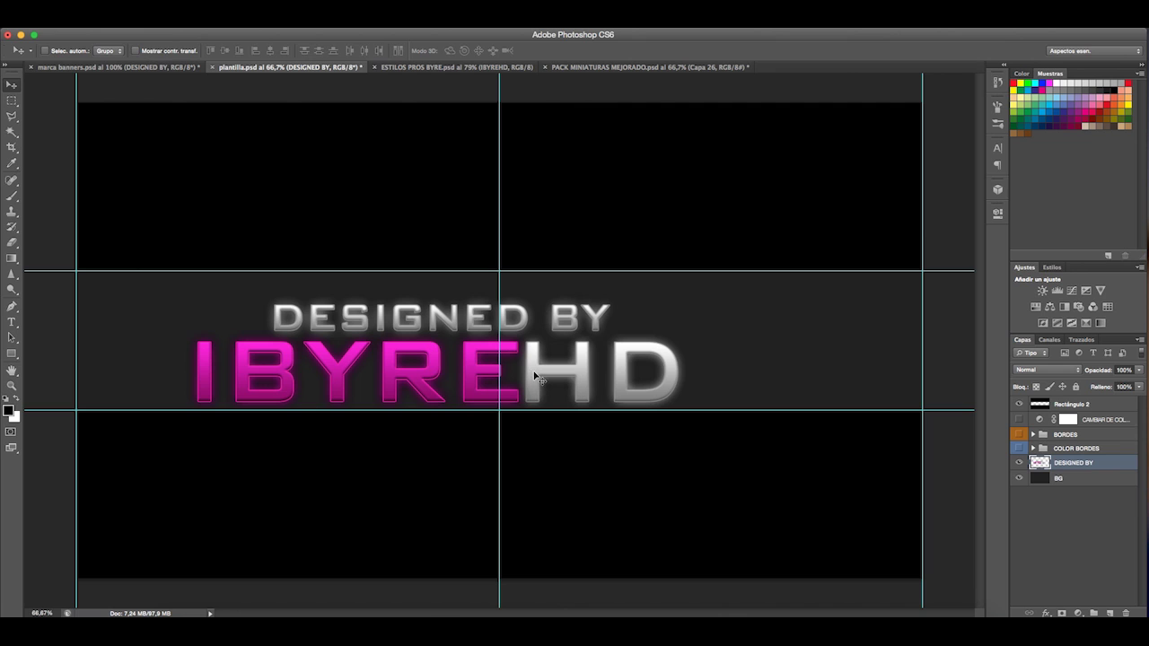
key(ctrl+t)
drag(691, 290, 218, 441)
key(Return)
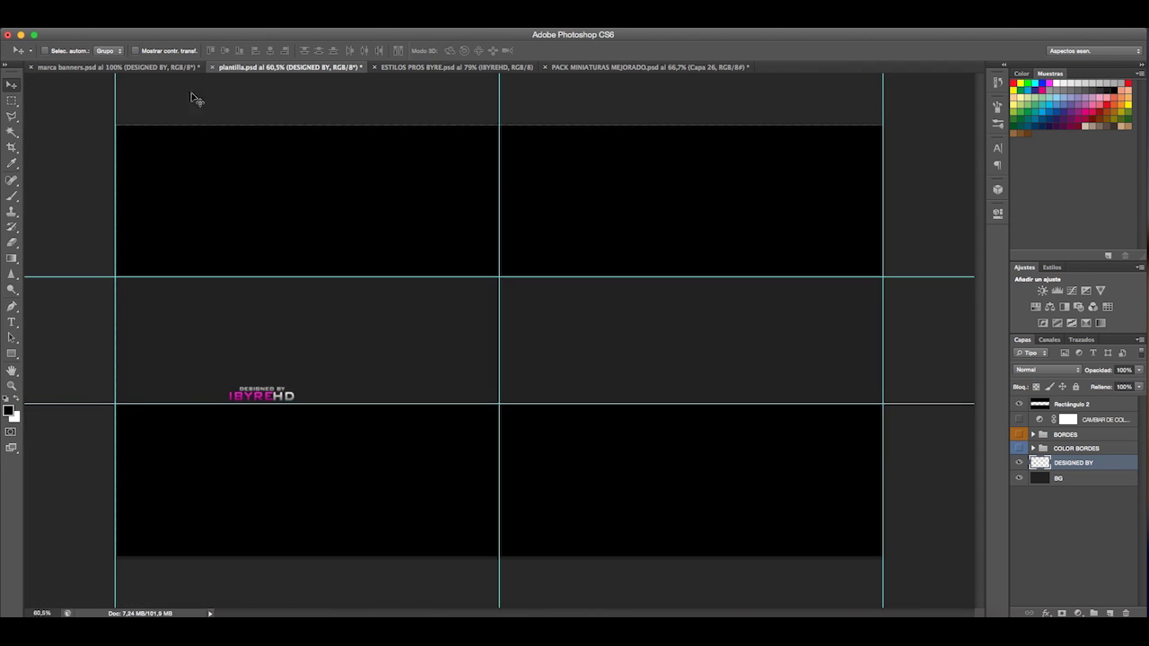
- Undo the layer merge in marca banners.psd and delete the copied DESIGNED BY logo from plantilla.psd
click(180, 67)
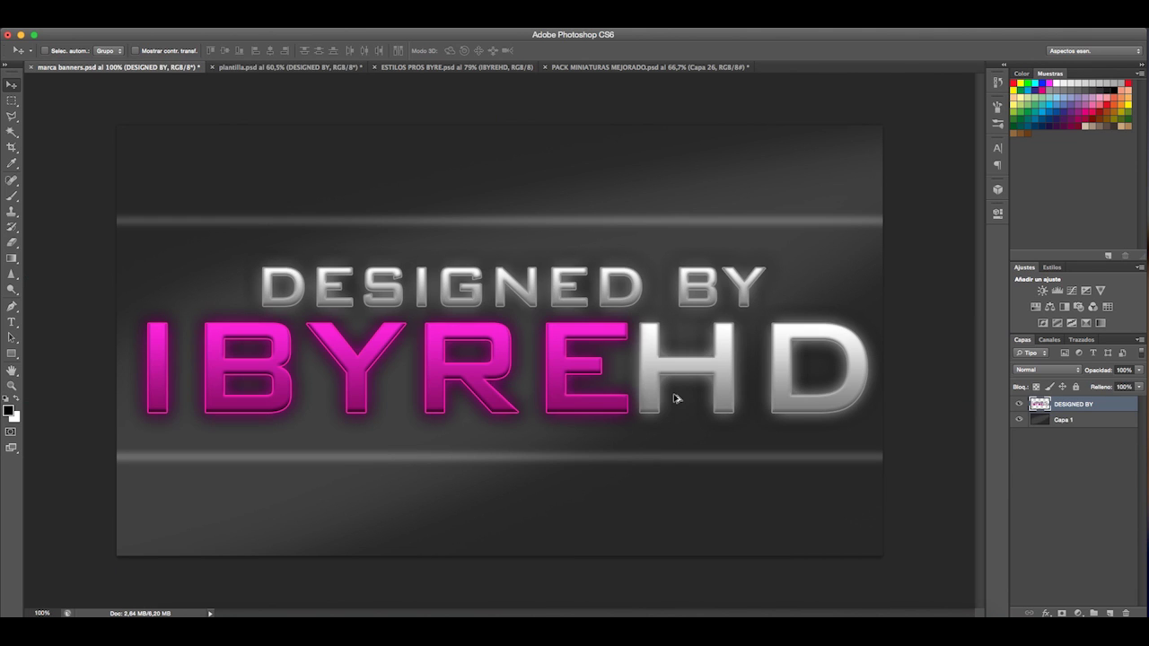
key(super+z)
click(230, 68)
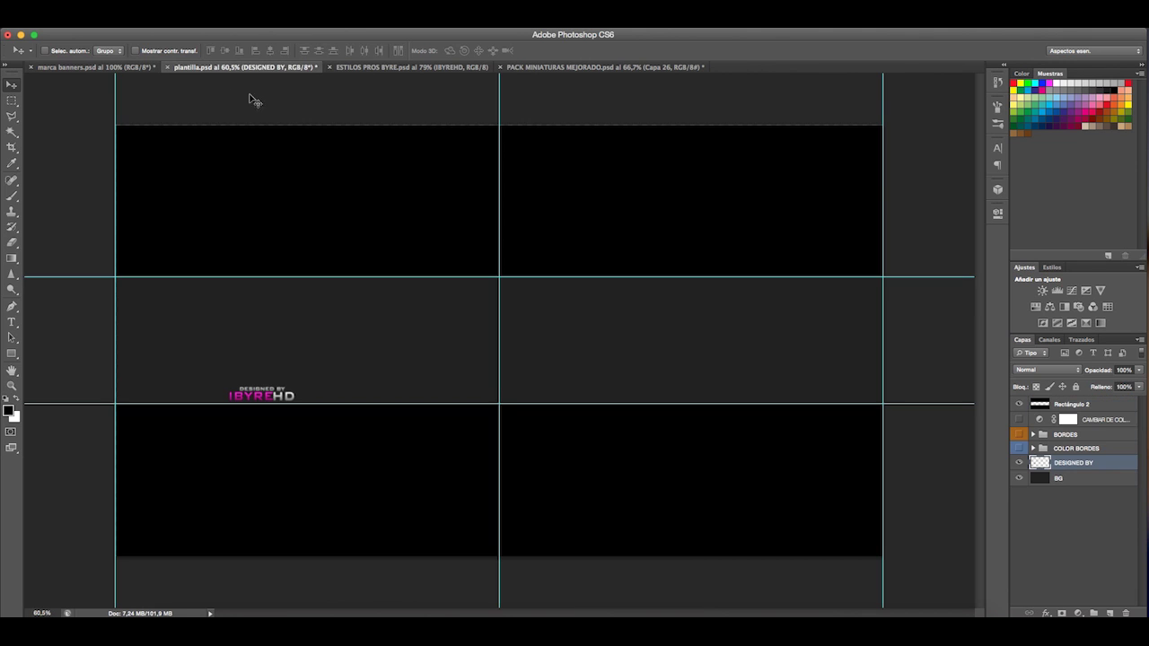
key(Delete)
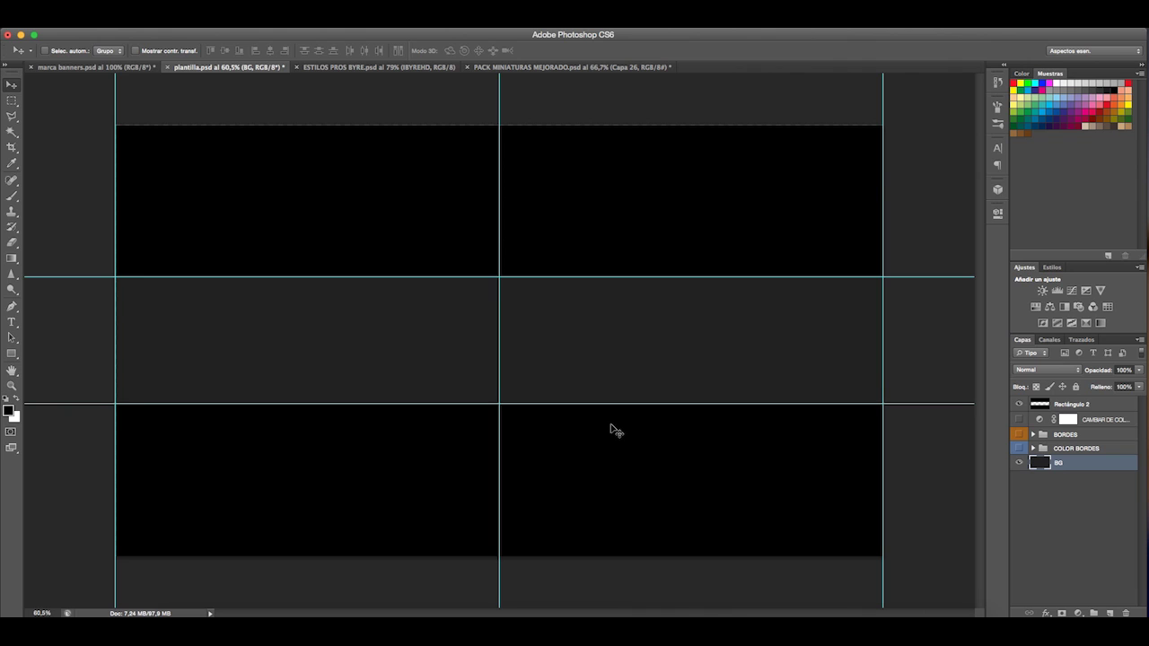
- Preview the layers of the COLOR BORDES group by toggling each one's visibility, leaving the group collapsed
click(1034, 449)
click(1020, 463)
click(1020, 463)
click(1020, 479)
click(1020, 478)
click(1019, 509)
click(1019, 509)
click(1019, 493)
click(1019, 493)
click(1019, 526)
click(1019, 525)
click(1033, 449)
- Expand the BORDES group and preview border layers 1 to 5 individually, ending with only border 1 shown
click(1034, 435)
click(1020, 448)
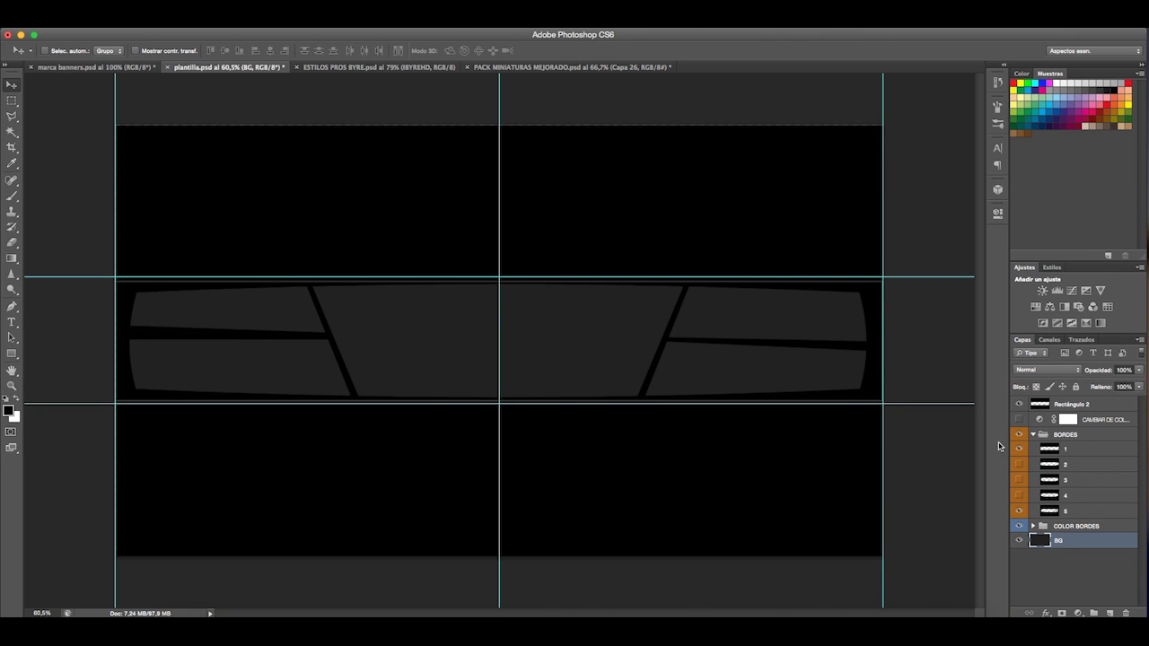
click(1019, 449)
click(1019, 464)
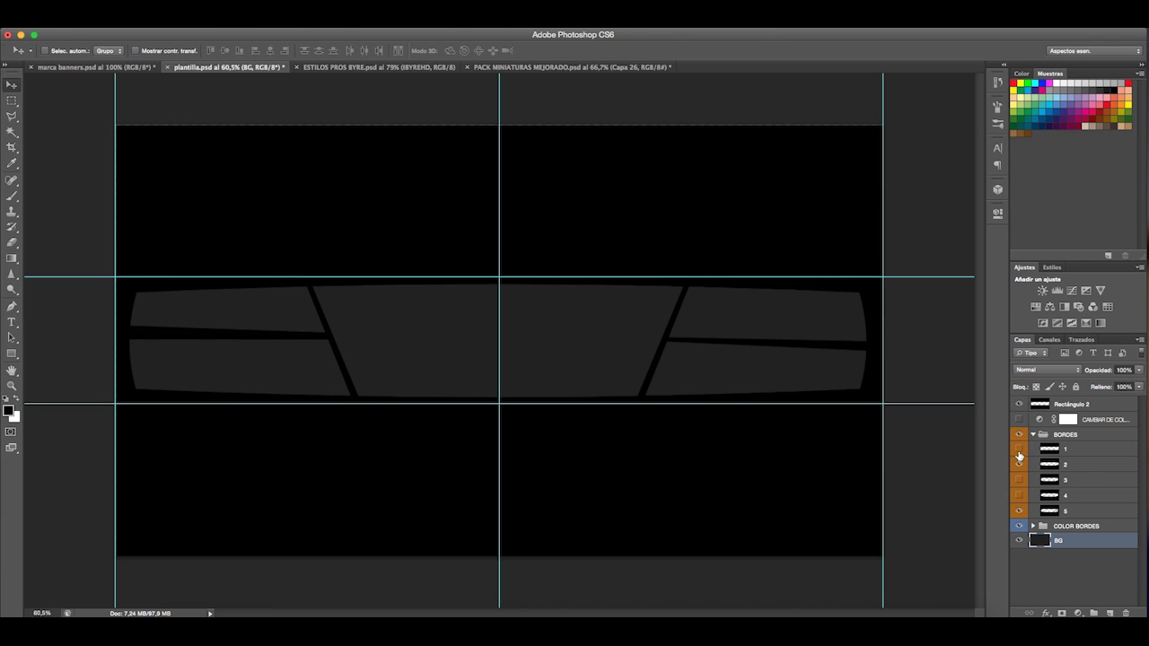
click(1019, 463)
click(1019, 450)
click(1019, 450)
click(1019, 511)
click(1019, 519)
click(1020, 464)
click(1020, 465)
click(1018, 482)
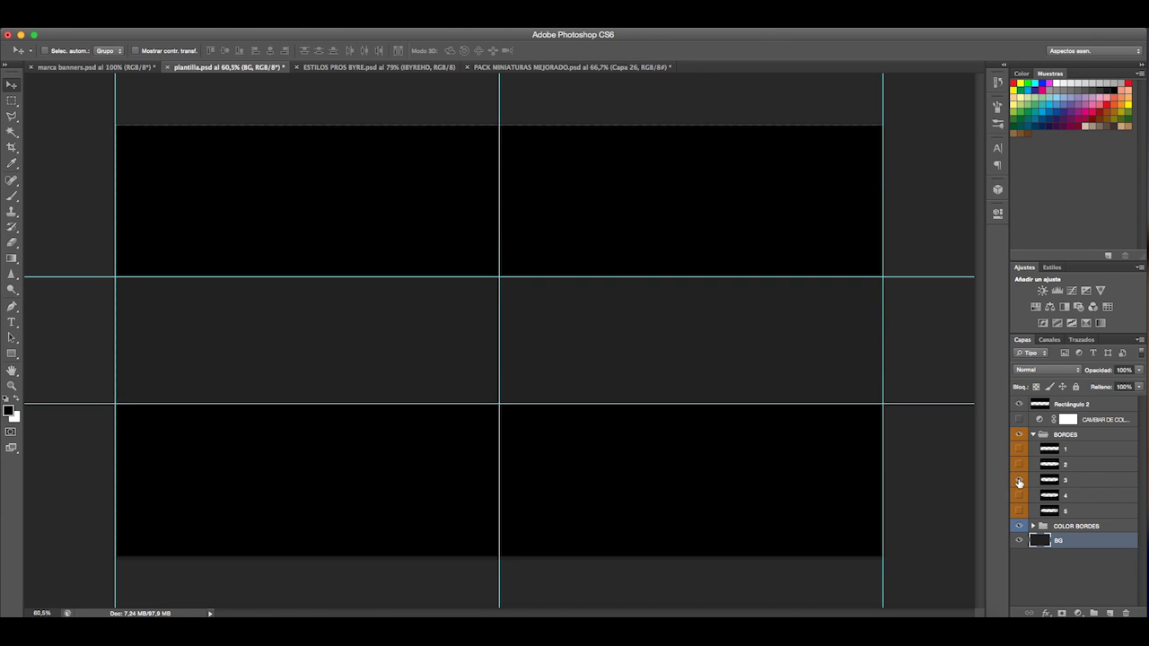
click(1018, 482)
click(1018, 496)
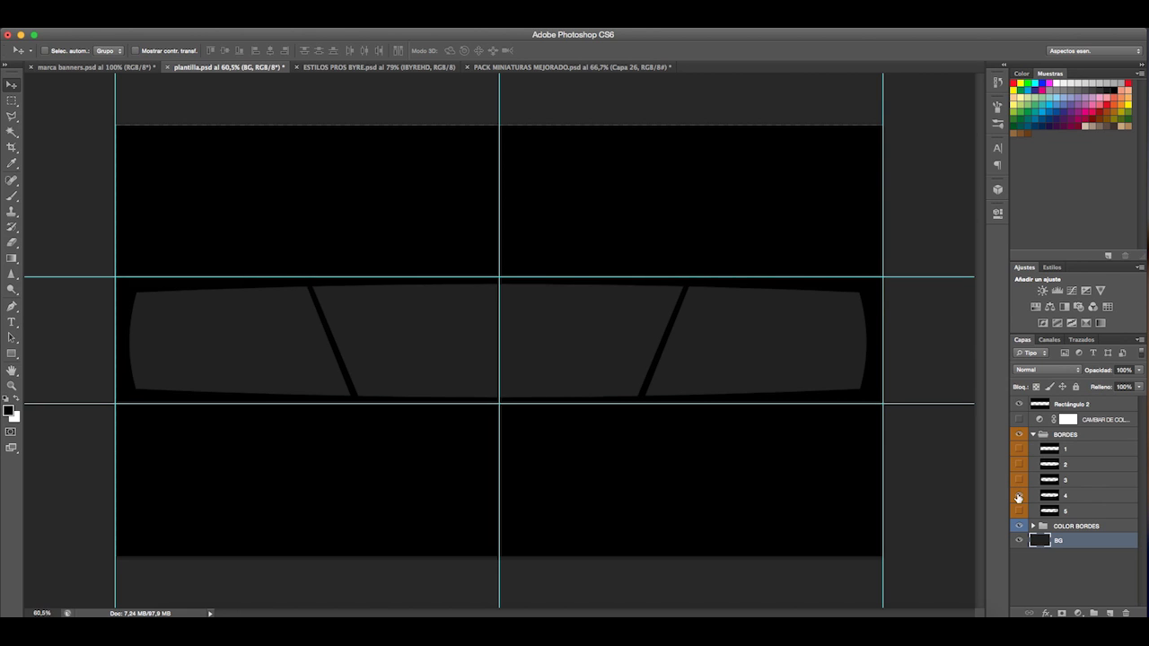
click(1019, 496)
click(1019, 452)
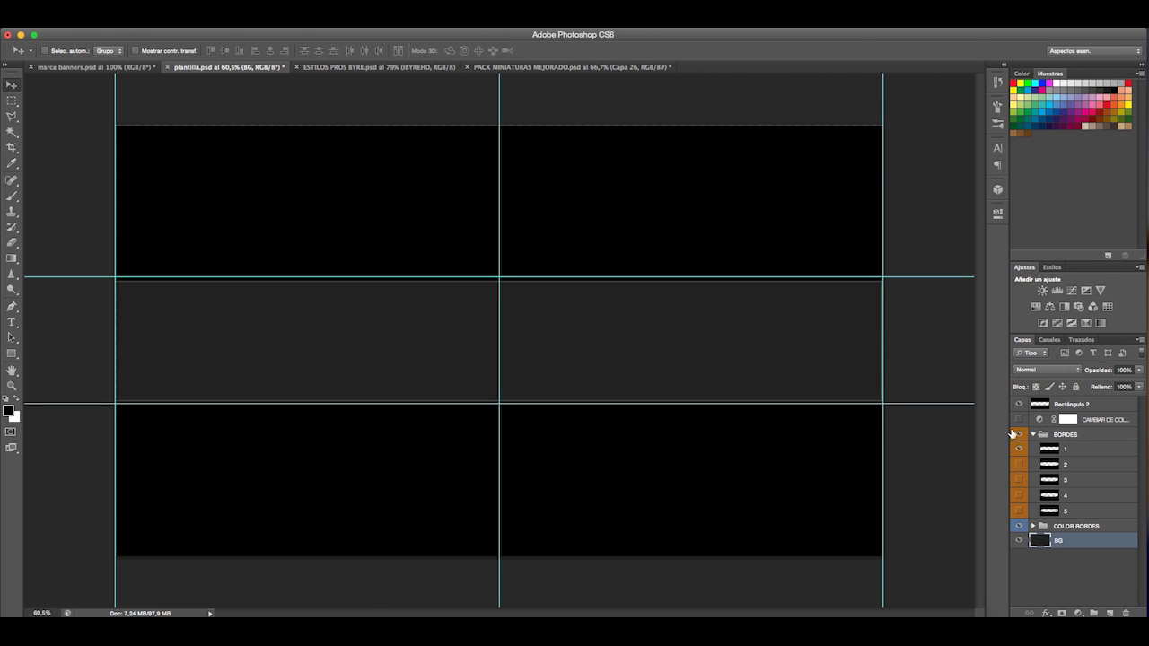
click(1086, 449)
right_click(1089, 452)
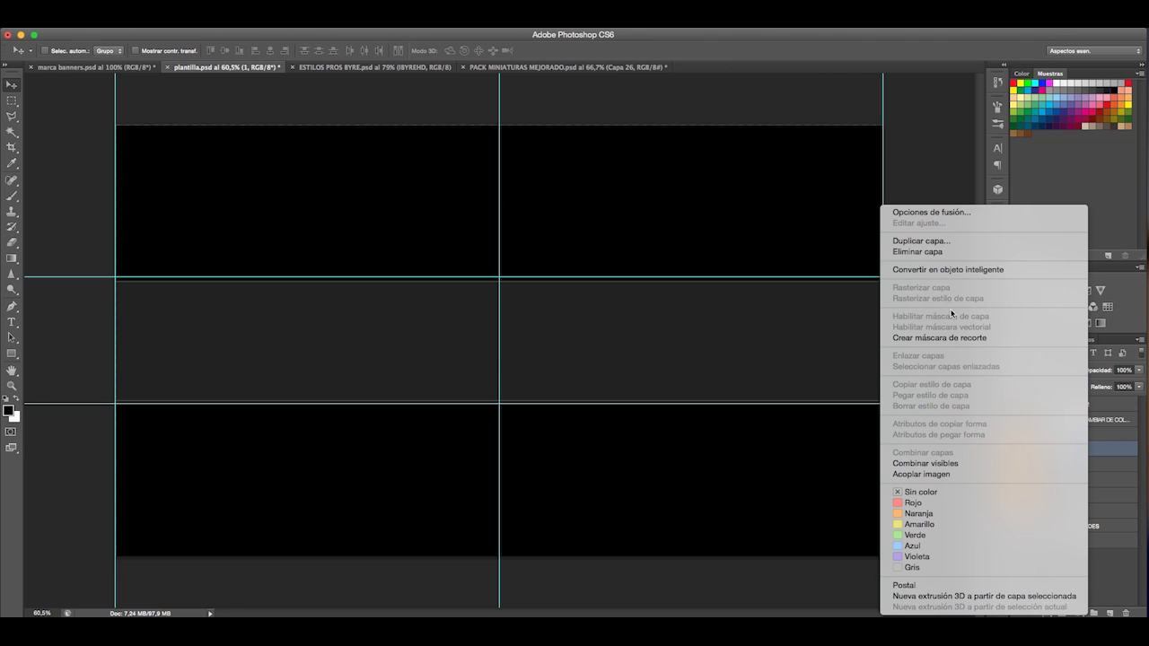
click(951, 269)
right_click(1090, 448)
click(943, 317)
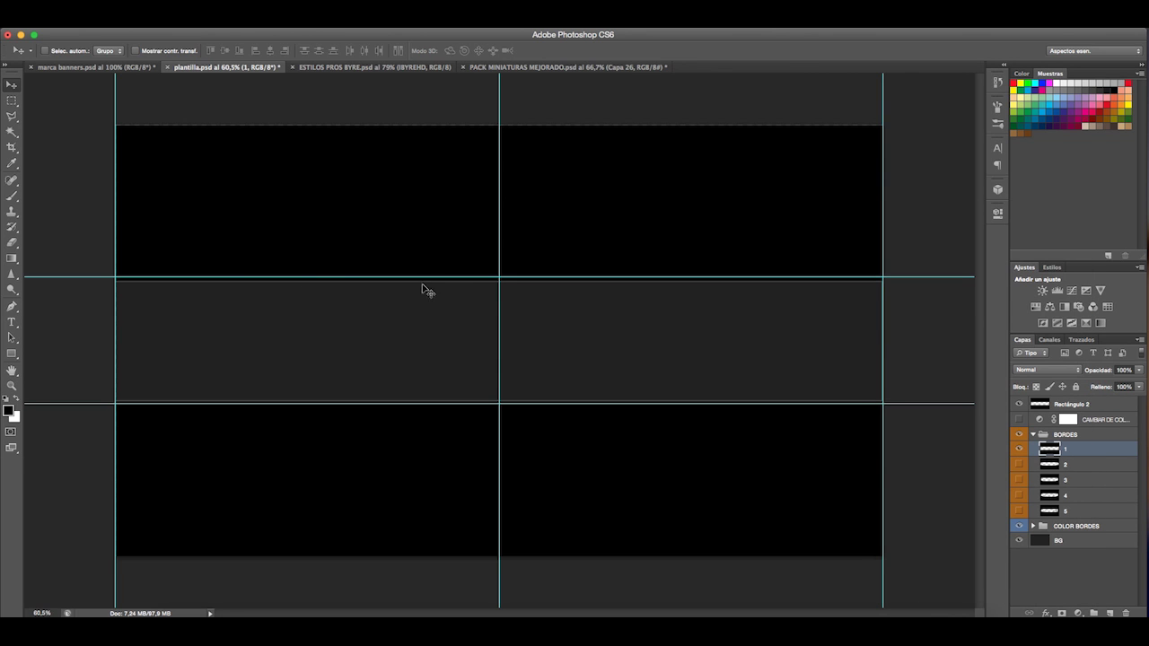
- Hide border layer 1, show border layer 2 and collapse the BORDES group
click(1019, 450)
click(1020, 465)
click(1032, 434)
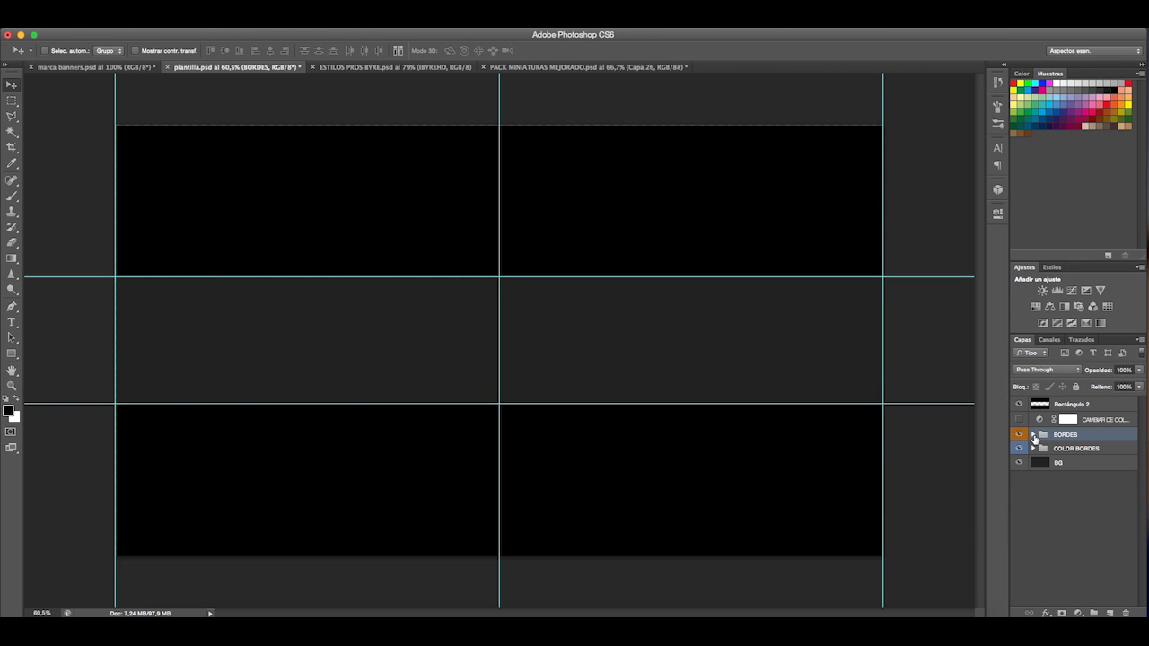
- Switch to ESTILOS PROS BYRE.psd and compare the kitten image with and without the FONDO overlay
click(356, 67)
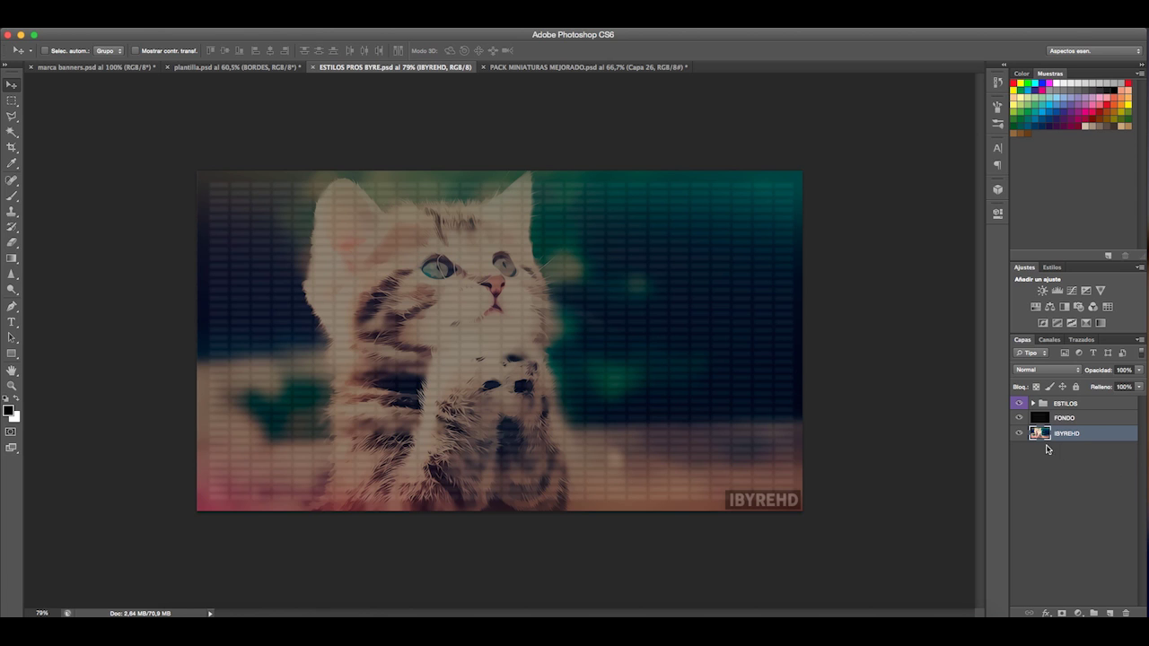
click(1018, 419)
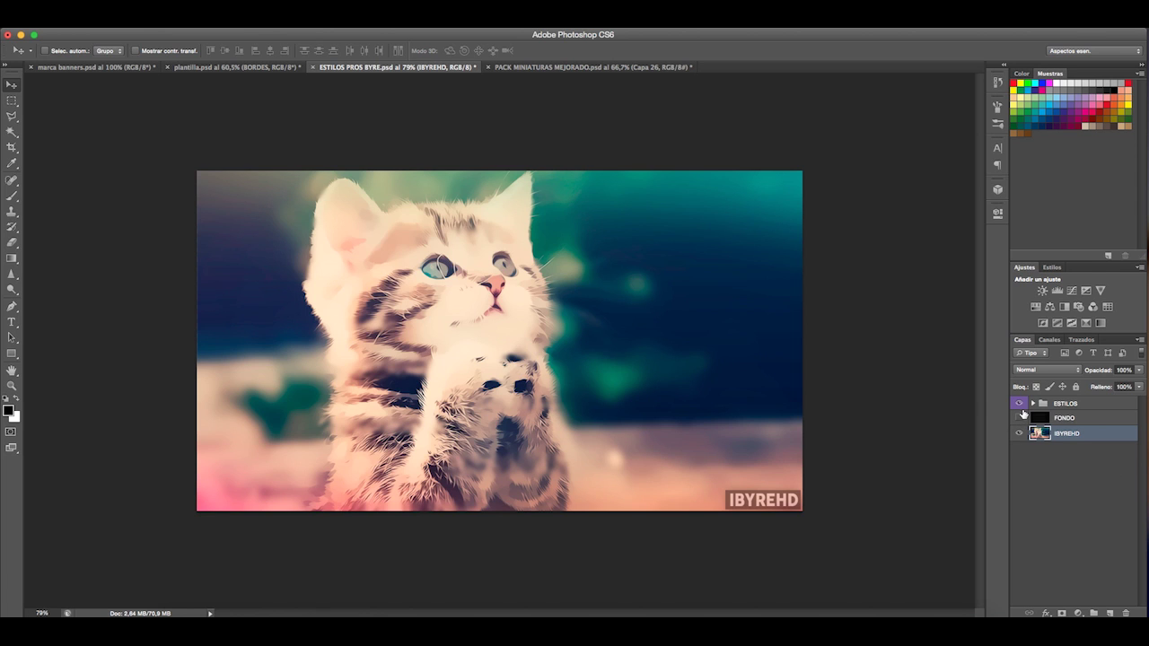
click(1019, 418)
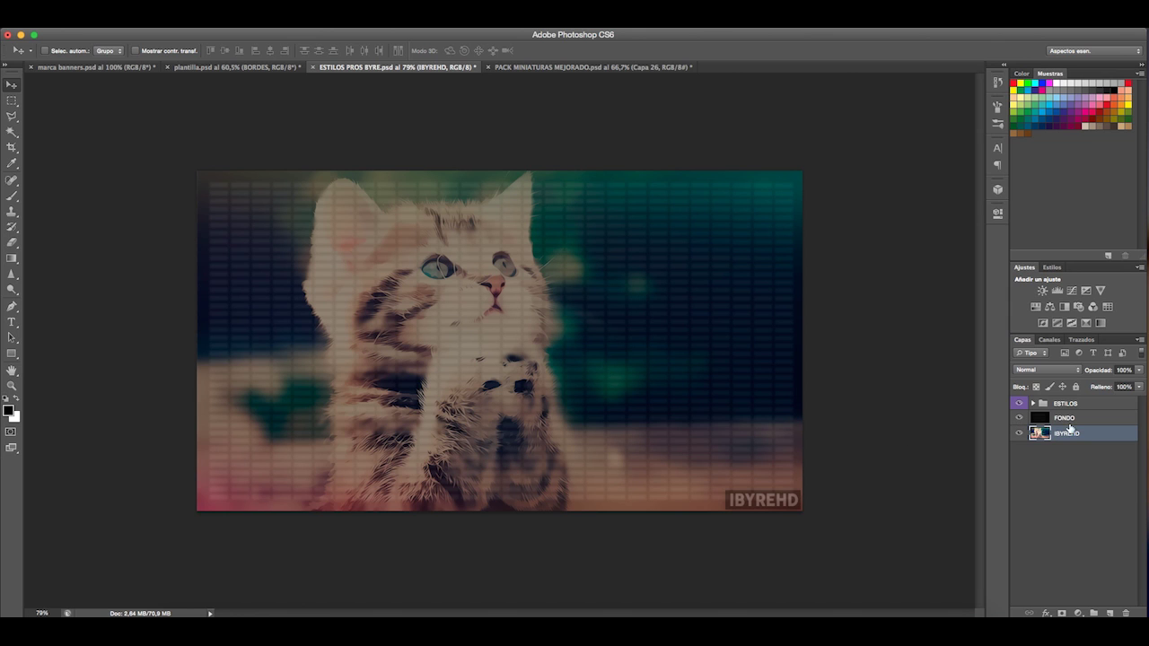
click(1018, 418)
click(1018, 418)
- Preview the LUNARES, RAYAS, COLOR PASTEL, BASICOS, RANDOM and BRILLANTE text styles in the ESTILOS group one at a time
click(1033, 403)
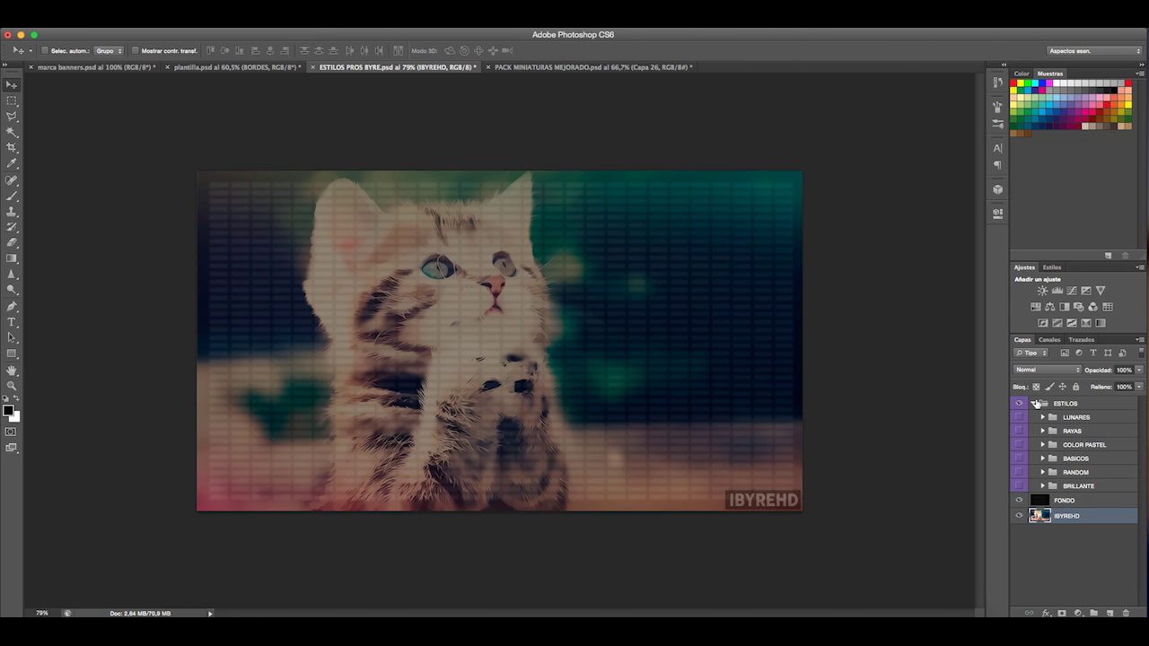
click(1018, 418)
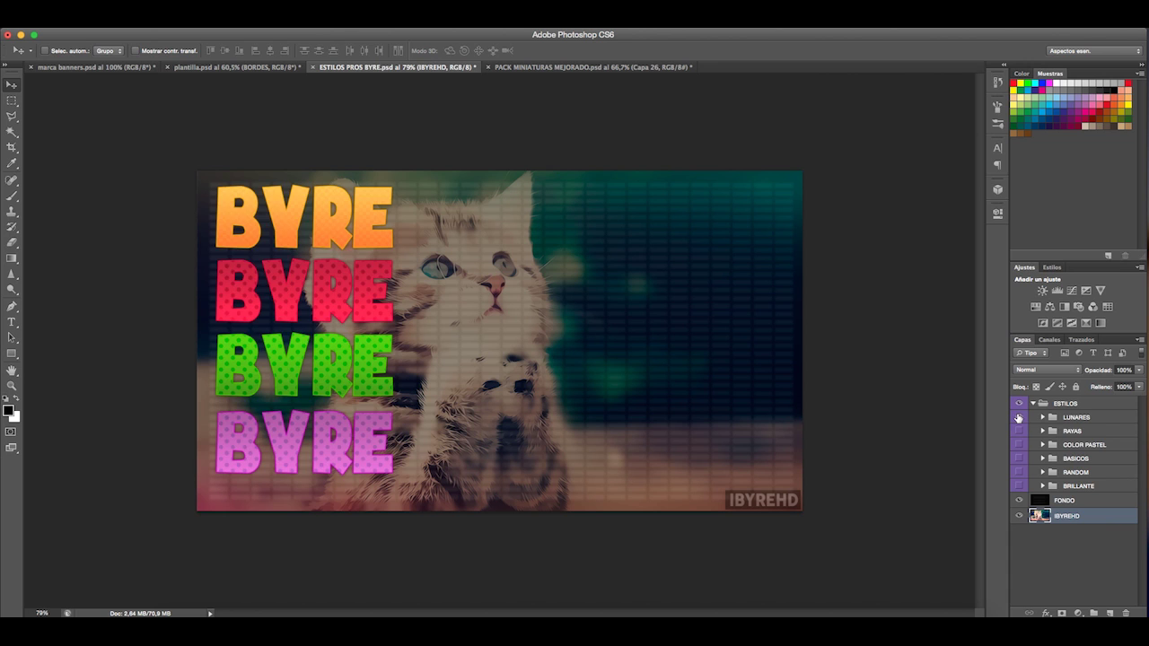
click(1018, 432)
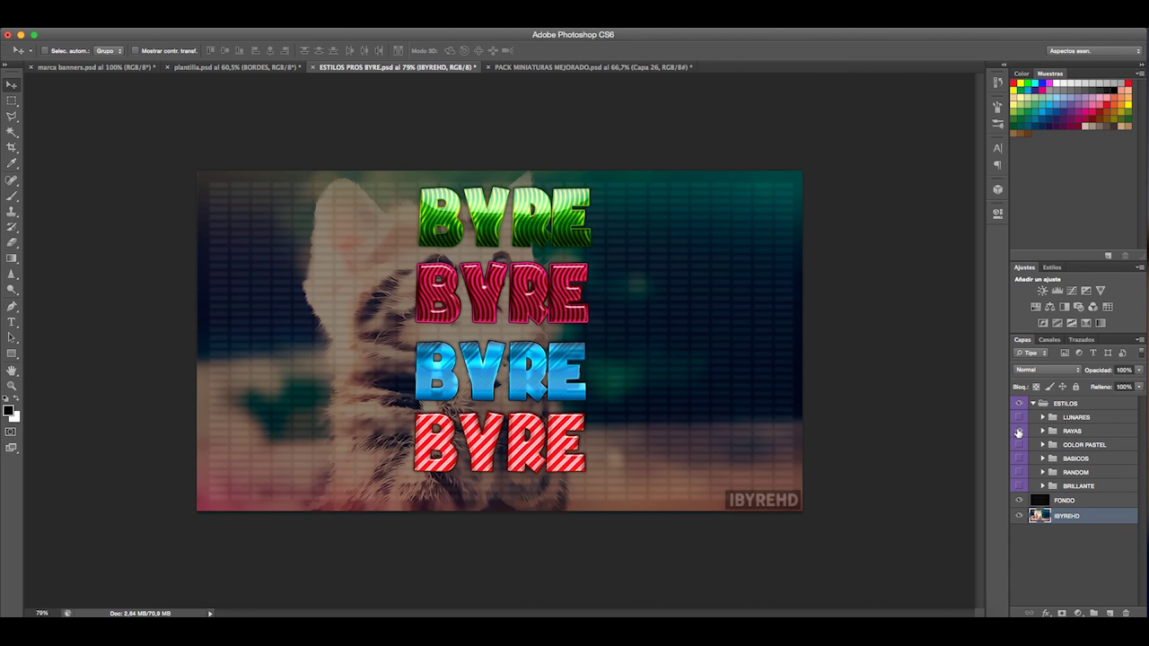
click(1018, 432)
click(1018, 445)
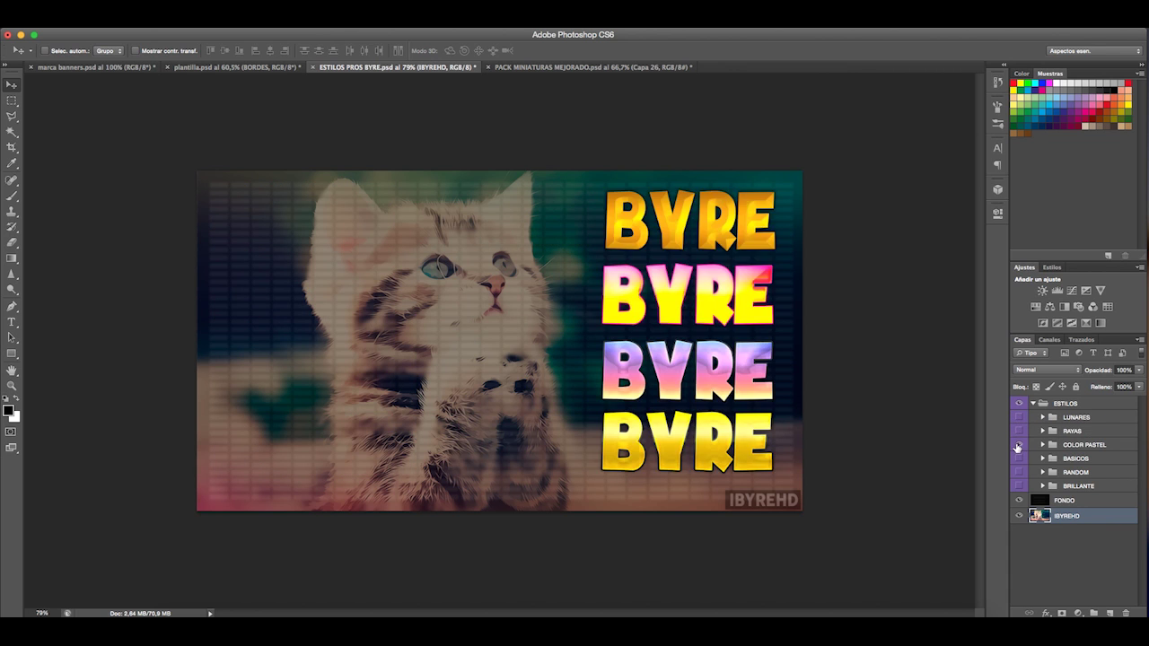
click(1019, 445)
click(1019, 459)
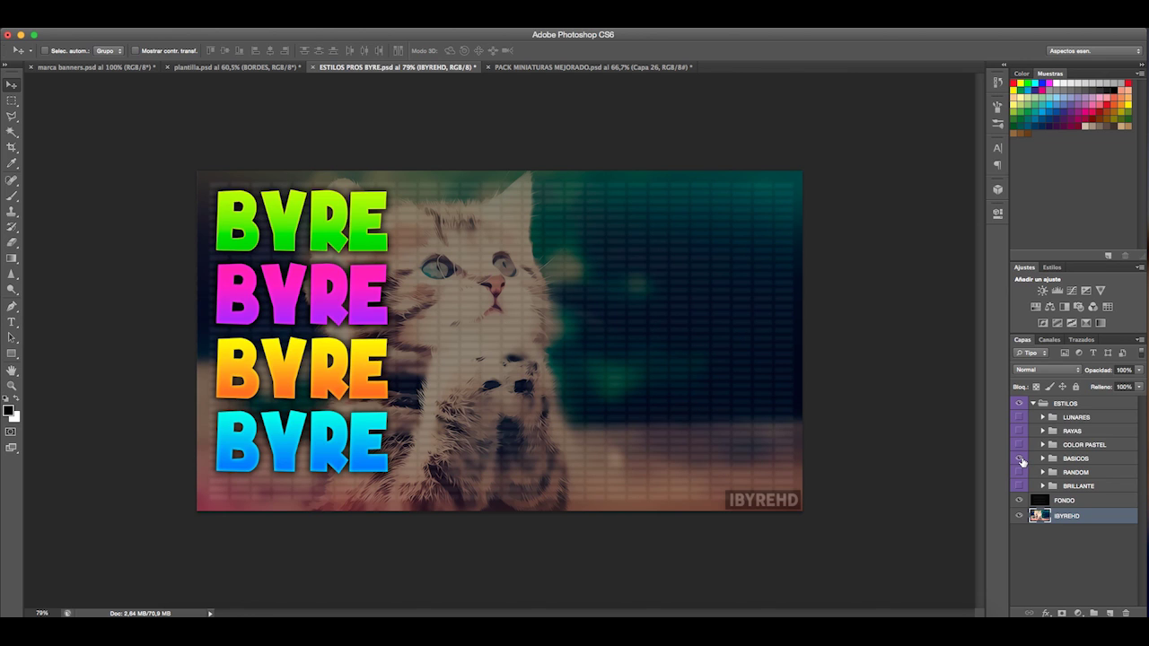
click(1020, 459)
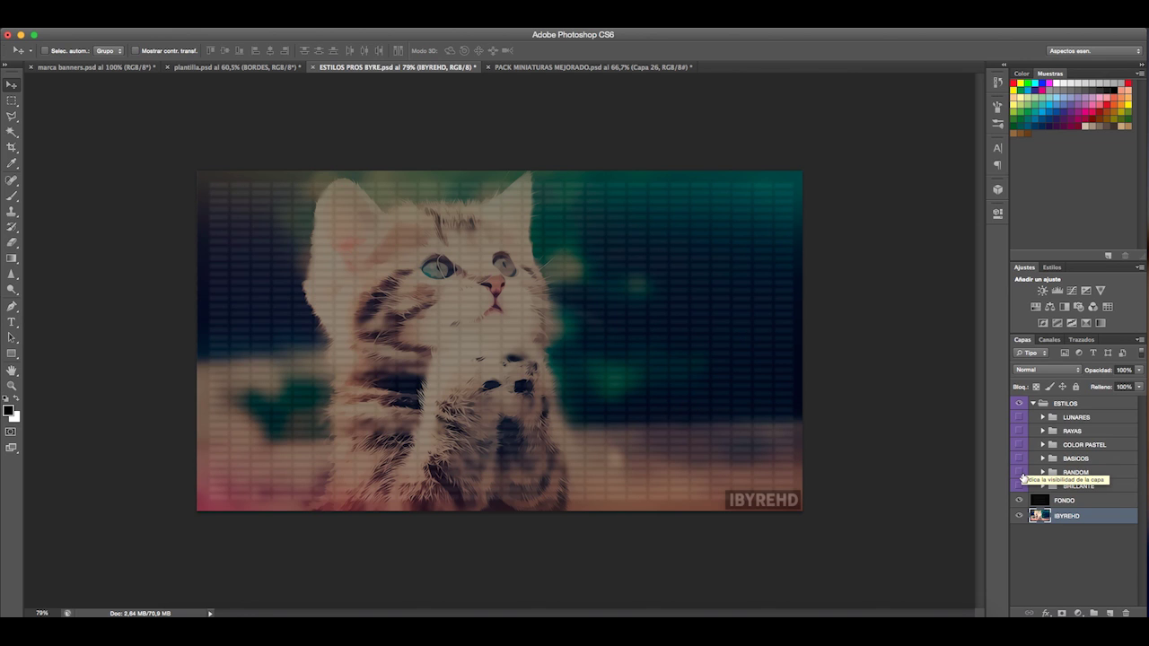
click(1020, 473)
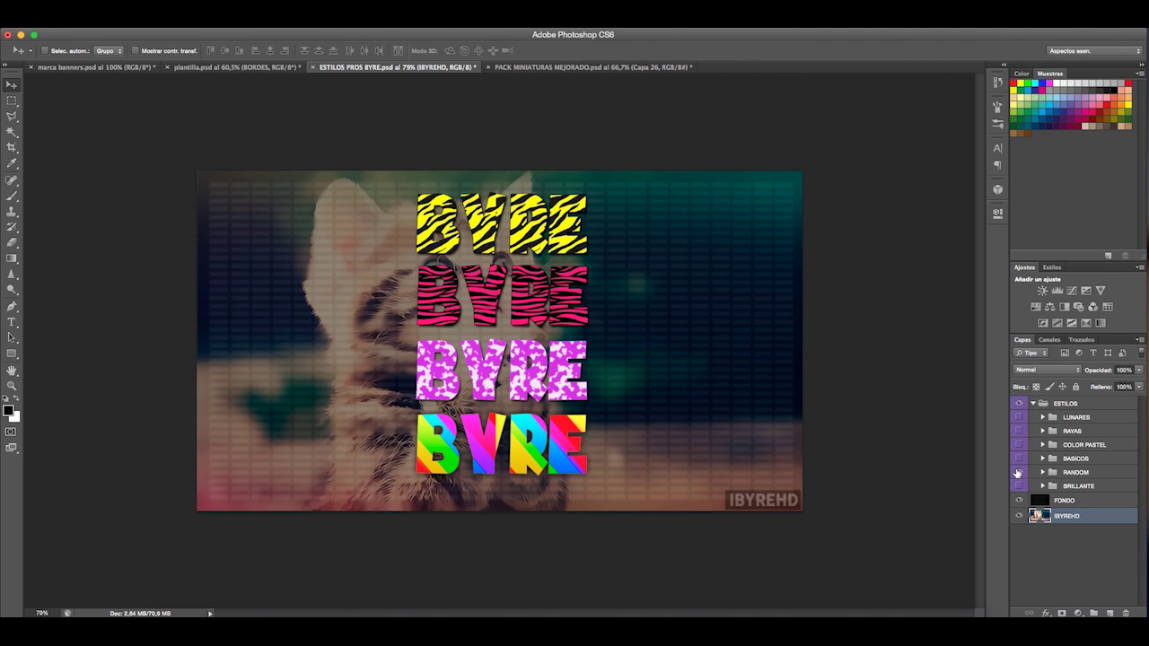
click(1019, 473)
click(1019, 487)
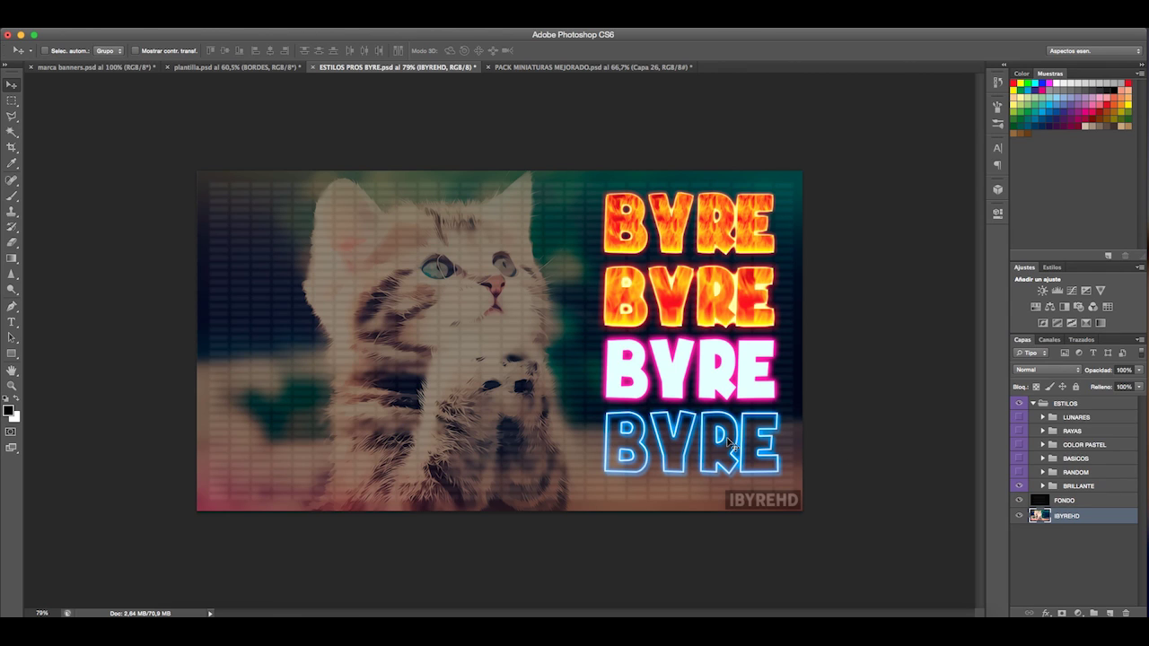
click(1019, 487)
click(1033, 404)
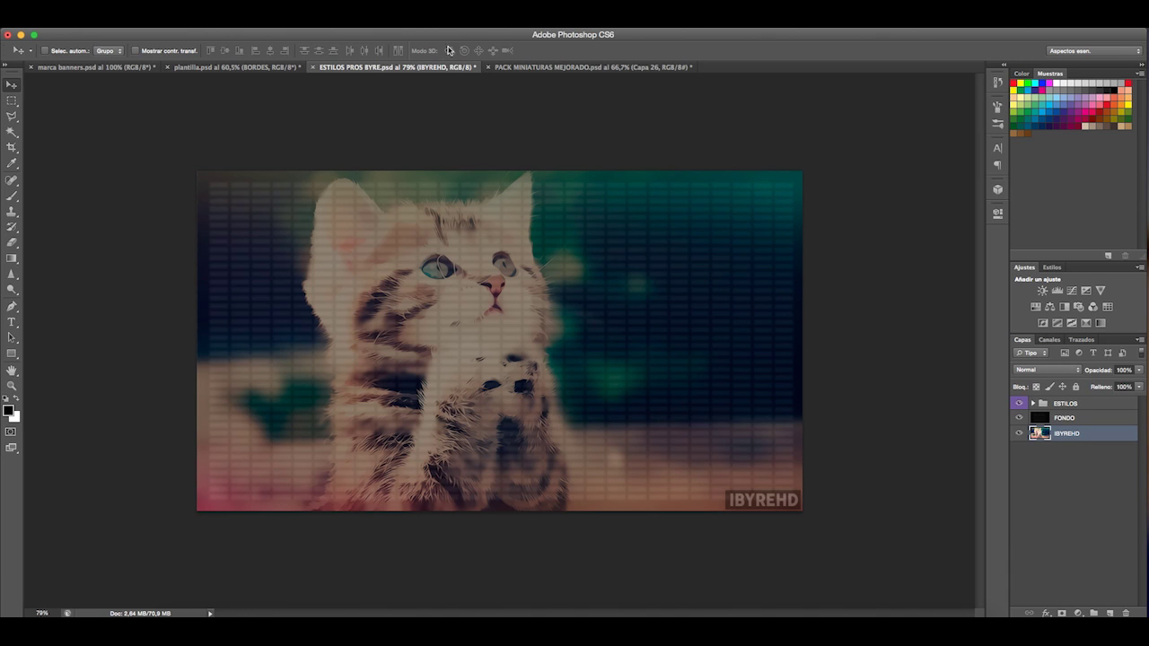
- Glance at PACK MINIATURAS MEJORADO.psd, return to ESTILOS PROS BYRE.psd, show the RANDOM styles and list the RANDOM and BASICOS layers
click(534, 67)
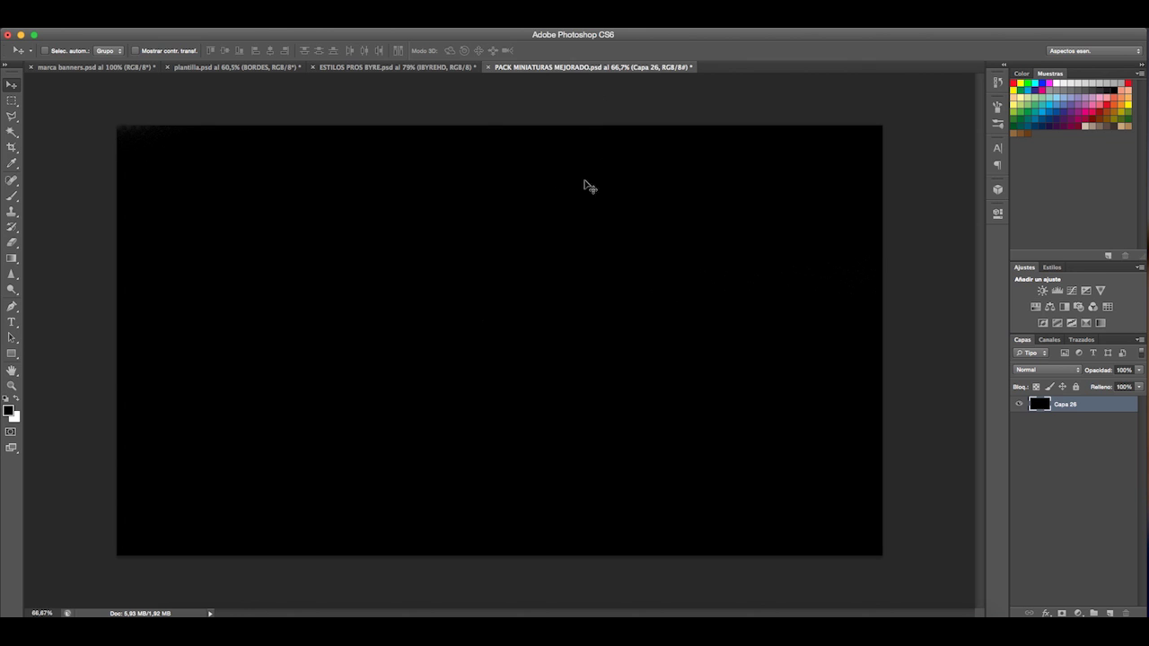
click(409, 69)
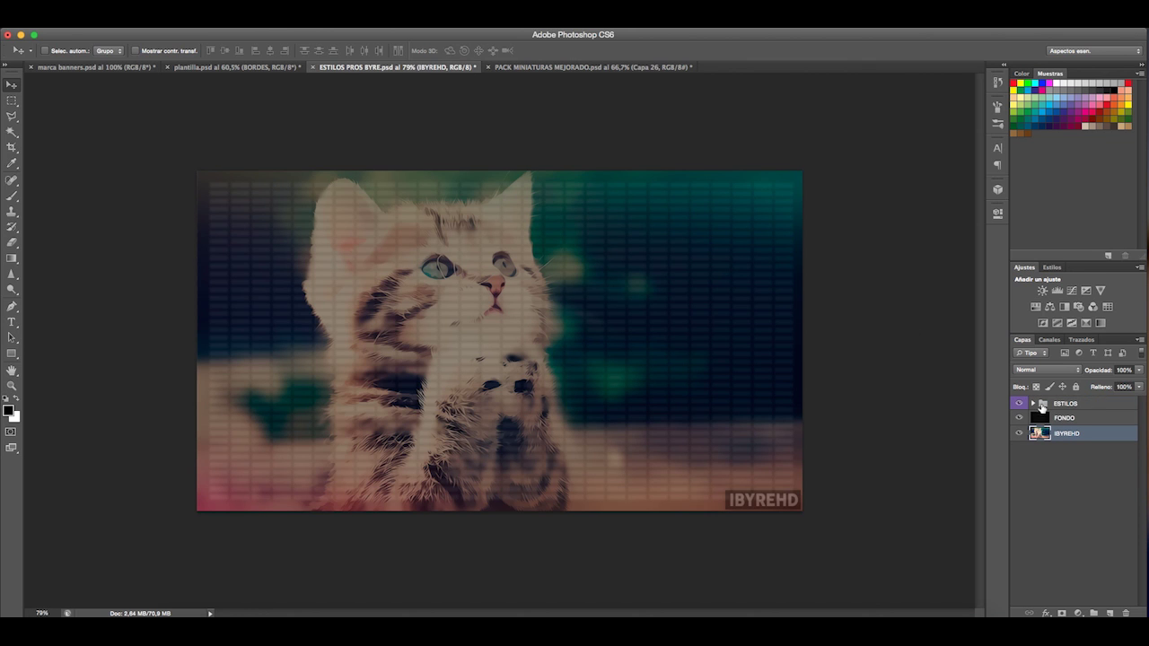
click(1033, 404)
click(1081, 473)
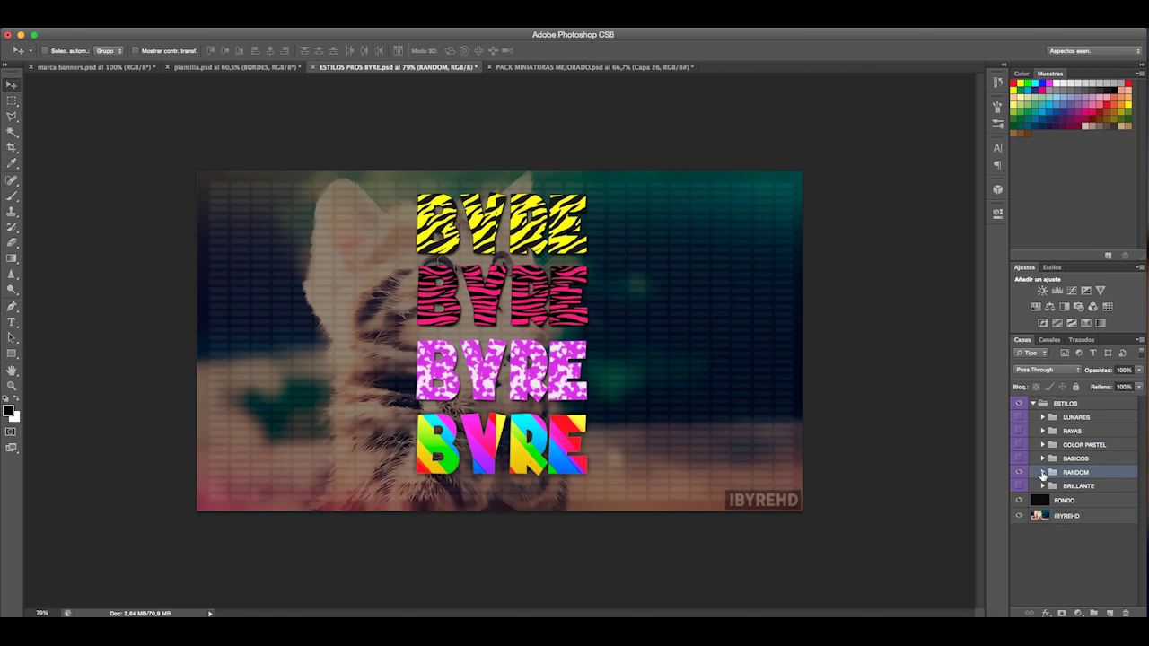
click(1042, 473)
click(1042, 458)
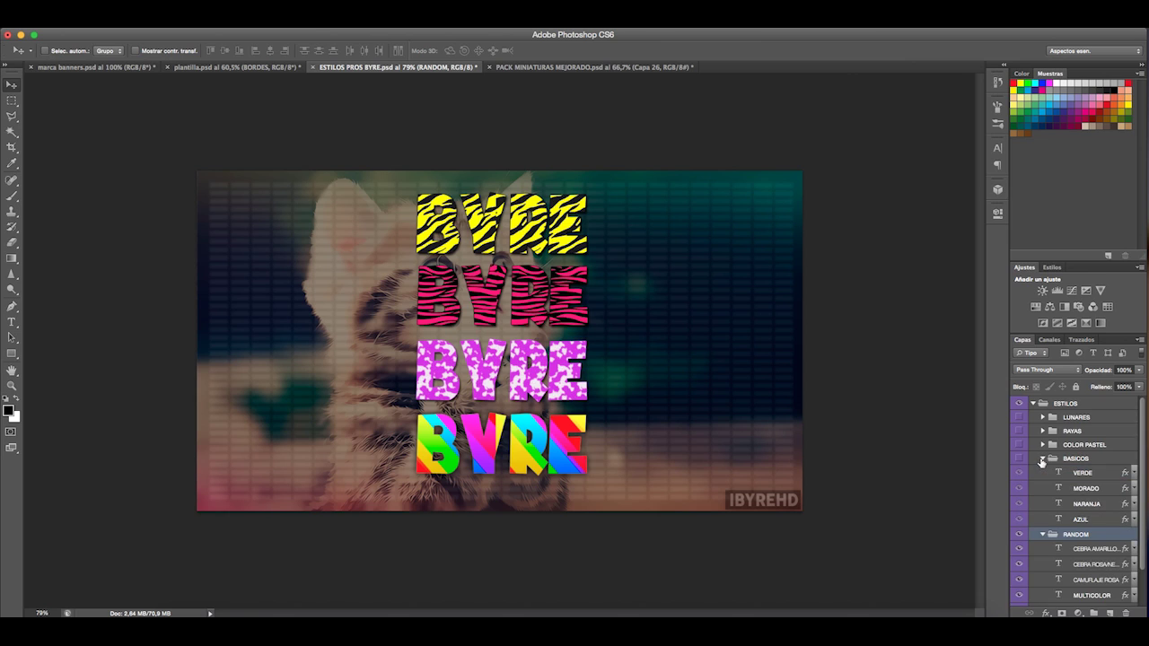
- Show the BASICOS text styles beside the RANDOM ones and select the VERDE layer
click(1019, 459)
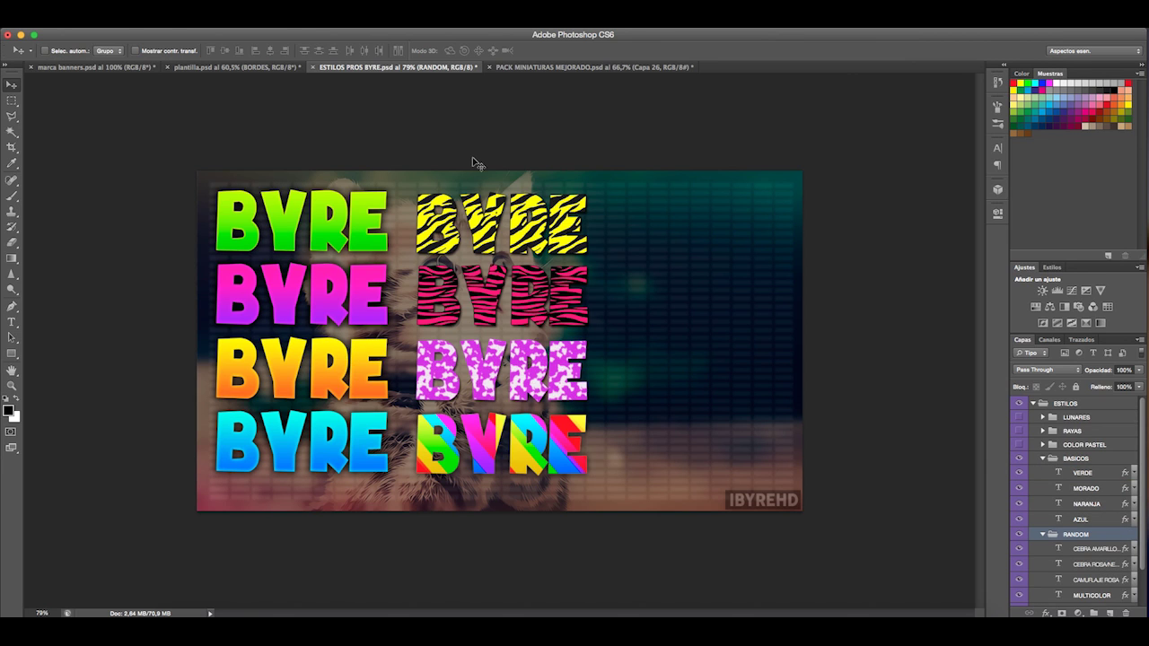
mouse_move(224, 614)
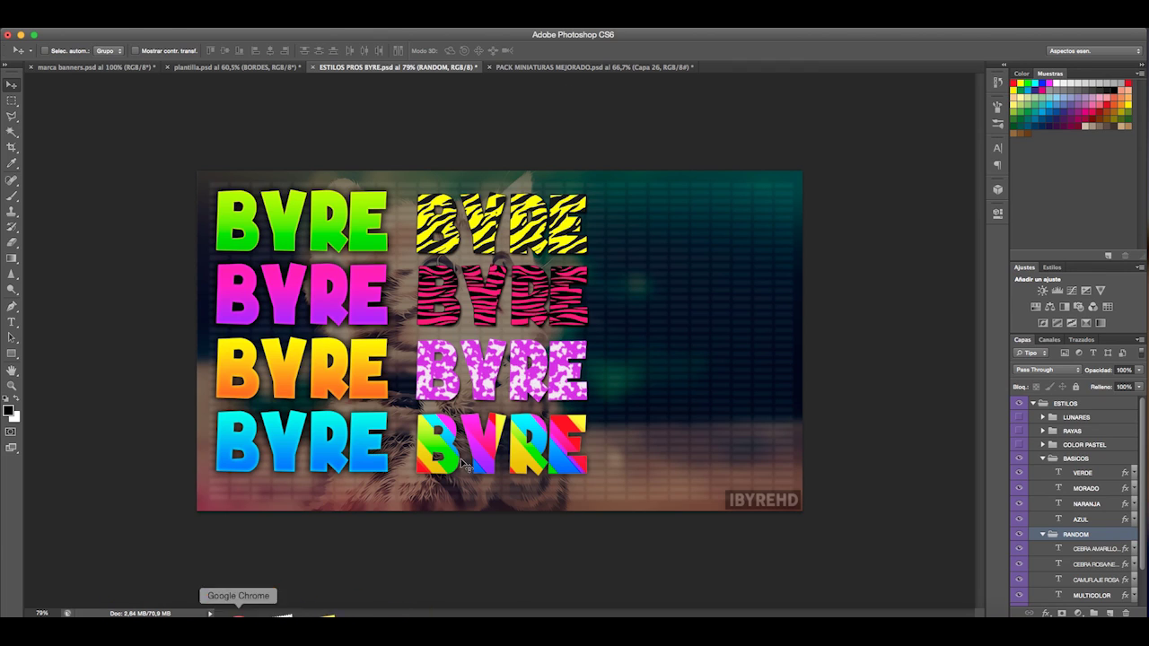
click(1103, 474)
scroll(1099, 490, down, 2)
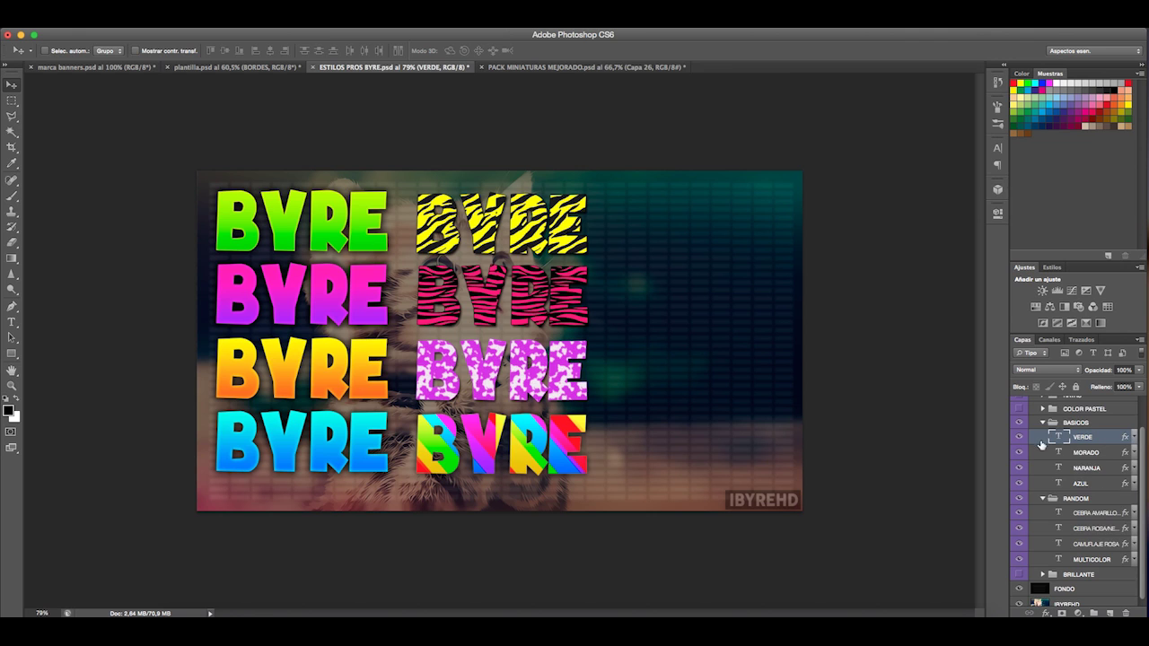
- Collapse the BASICOS and RANDOM groups and copy both together into PACK MINIATURAS MEJORADO.psd
click(1043, 422)
click(1042, 473)
shift+click(1090, 472)
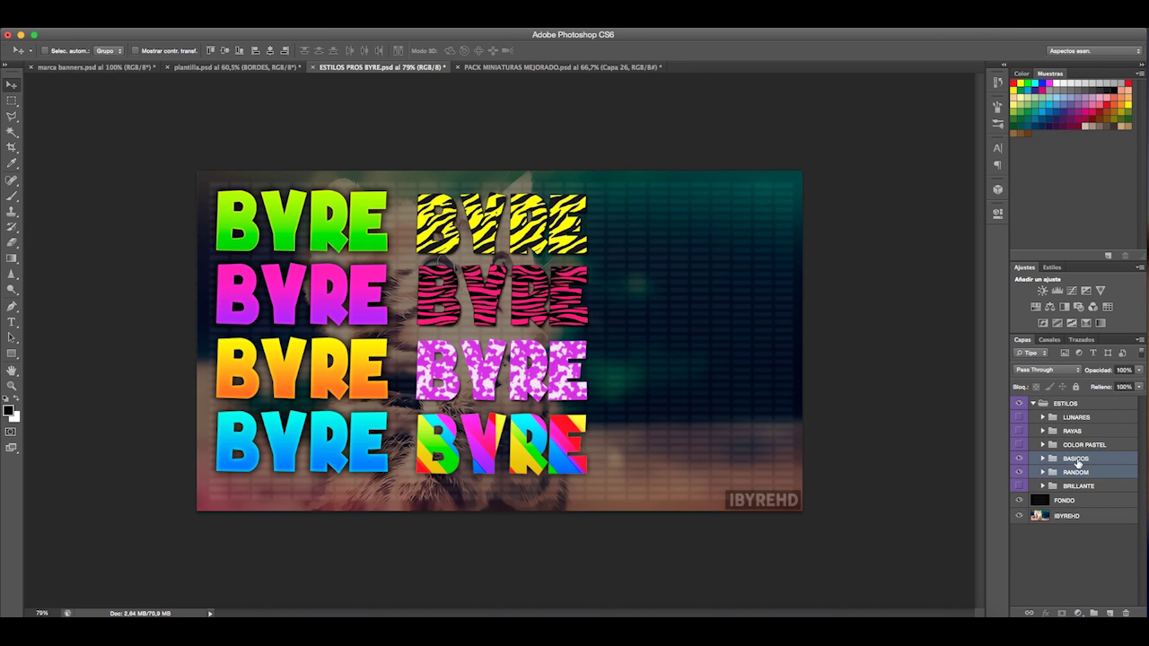
drag(461, 318, 503, 342)
drag(719, 424, 712, 424)
alt+click(731, 406)
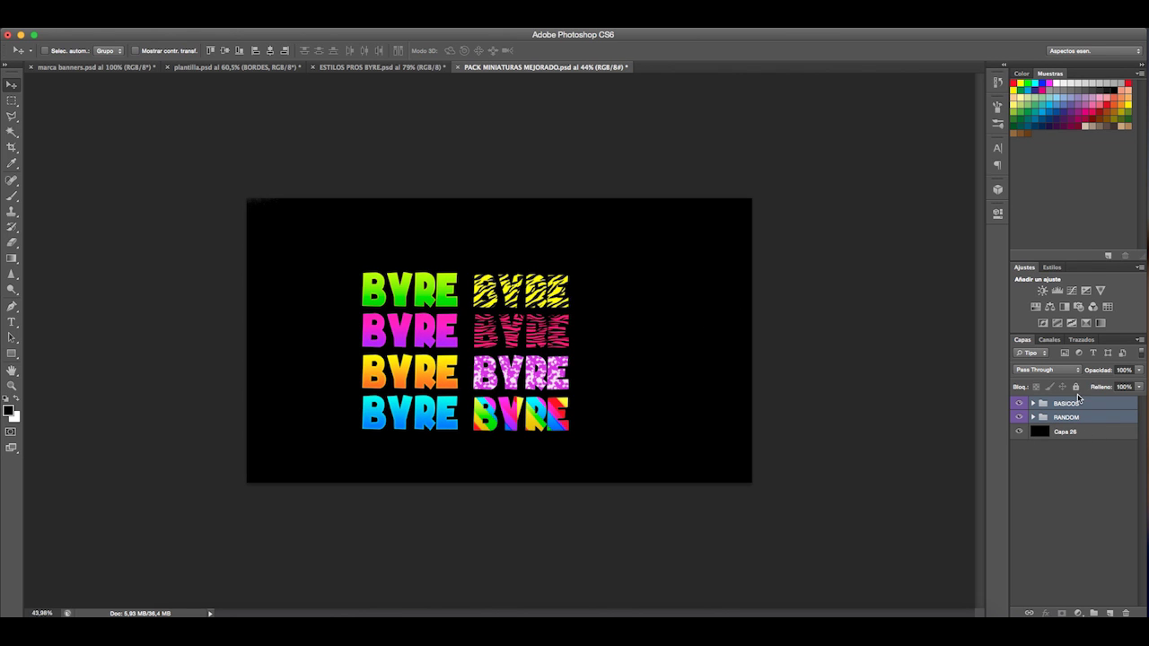
- Delete the yellow zebra, pink zebra and CAMUFLAJE ROSA text layers from the RANDOM group, keeping only MULTICOLOR
click(1080, 407)
click(1034, 417)
click(1087, 417)
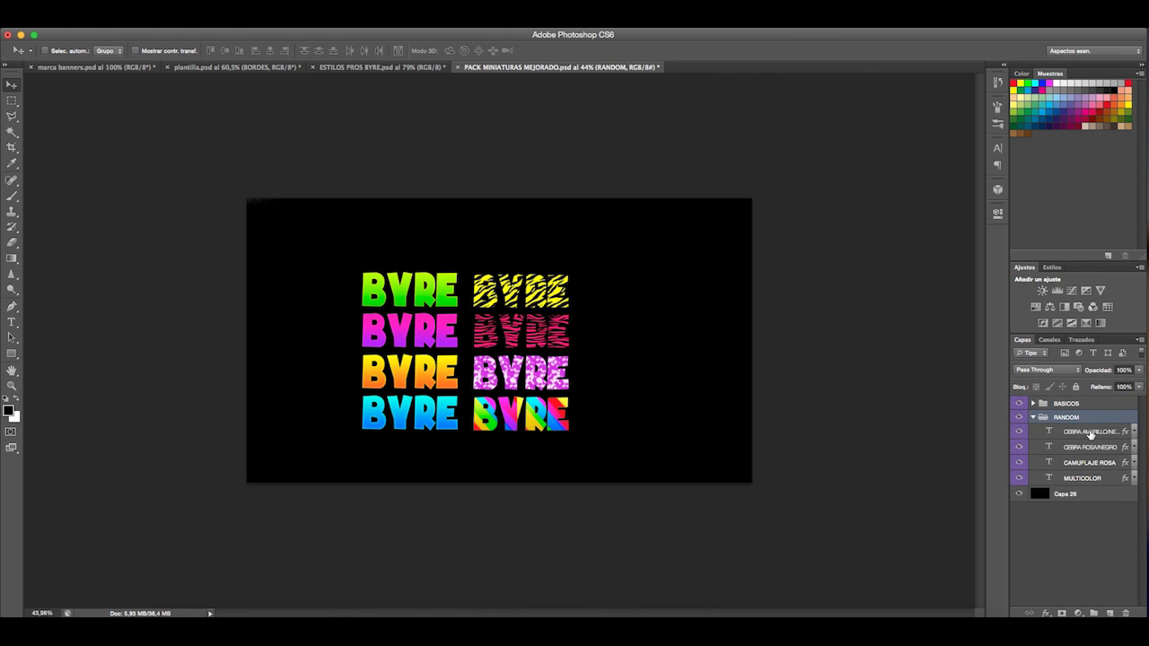
click(1091, 433)
shift+click(1092, 464)
key(Delete)
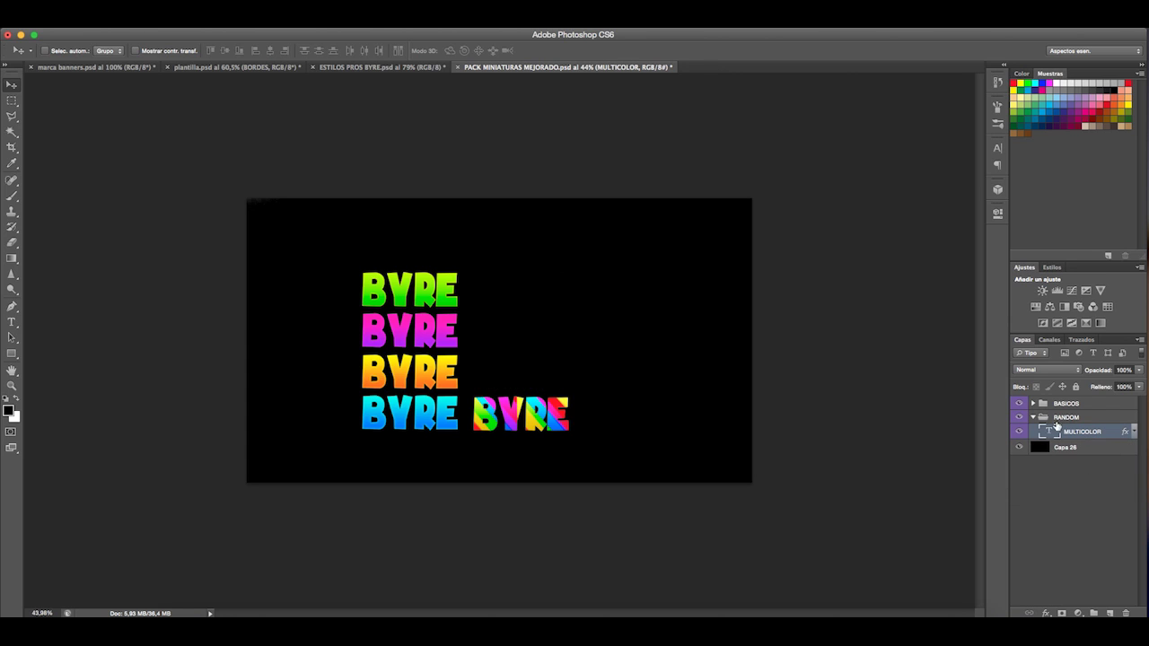
- Delete the MORADO and VERDE text layers from the BASICOS group
click(1032, 404)
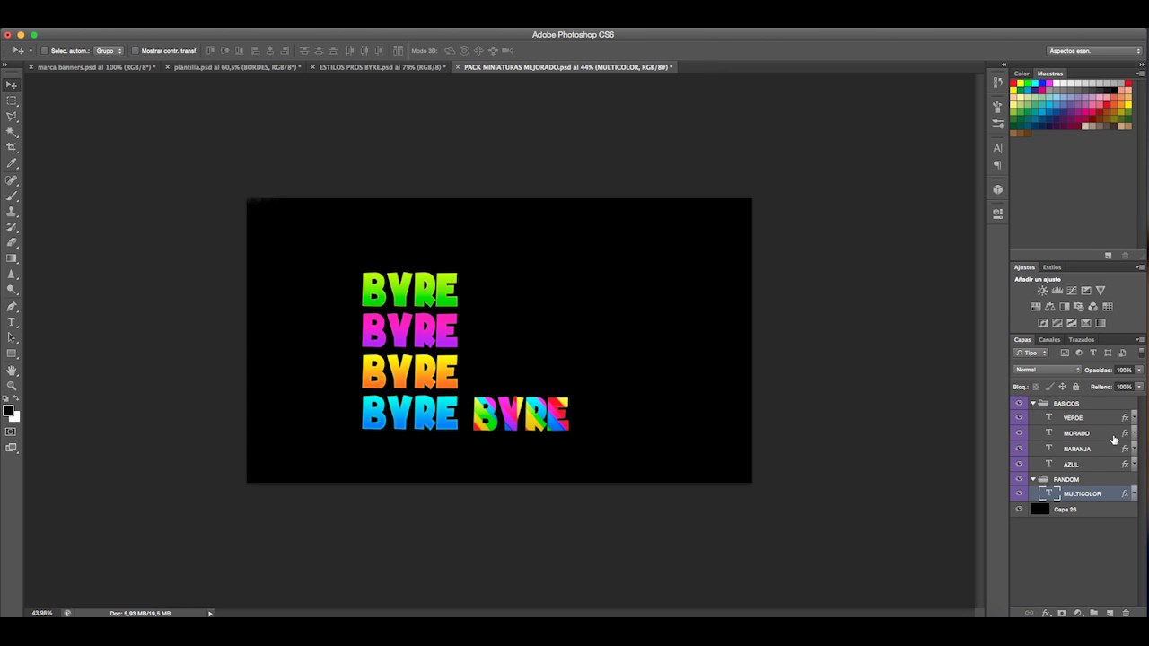
click(1092, 437)
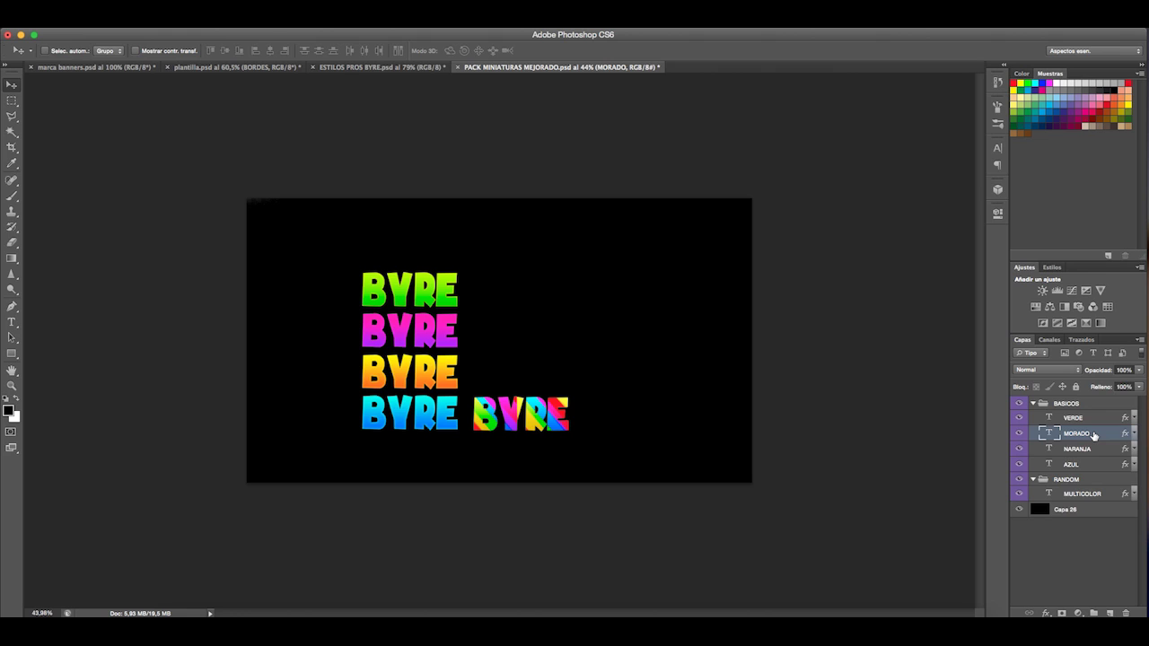
key(Delete)
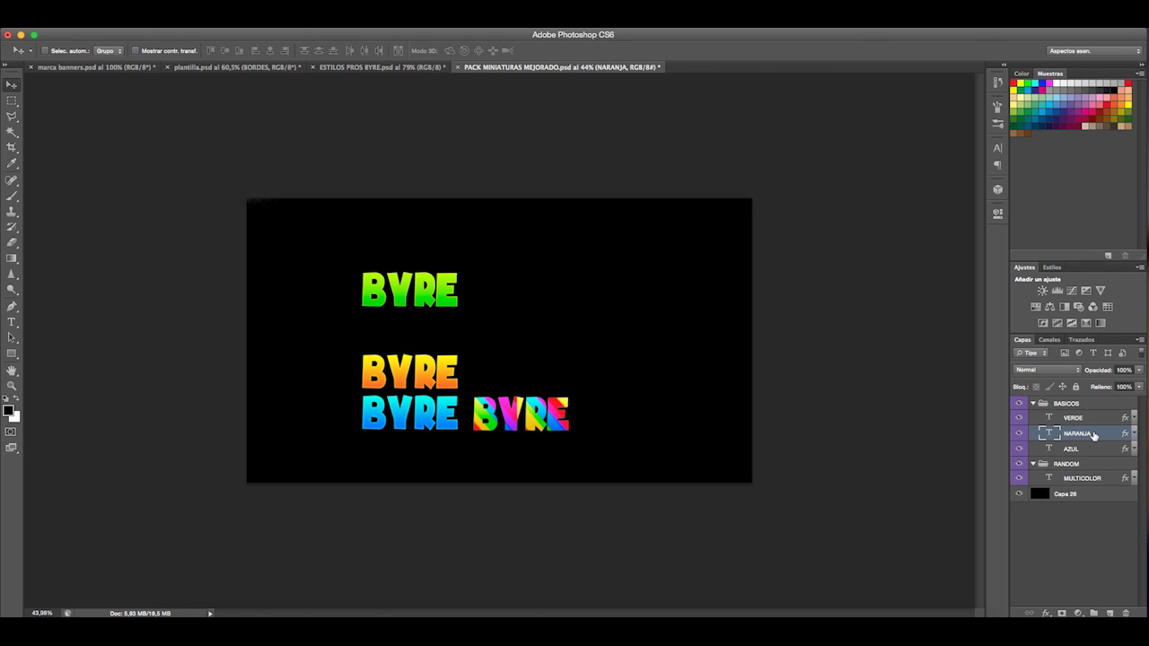
click(1095, 418)
key(Delete)
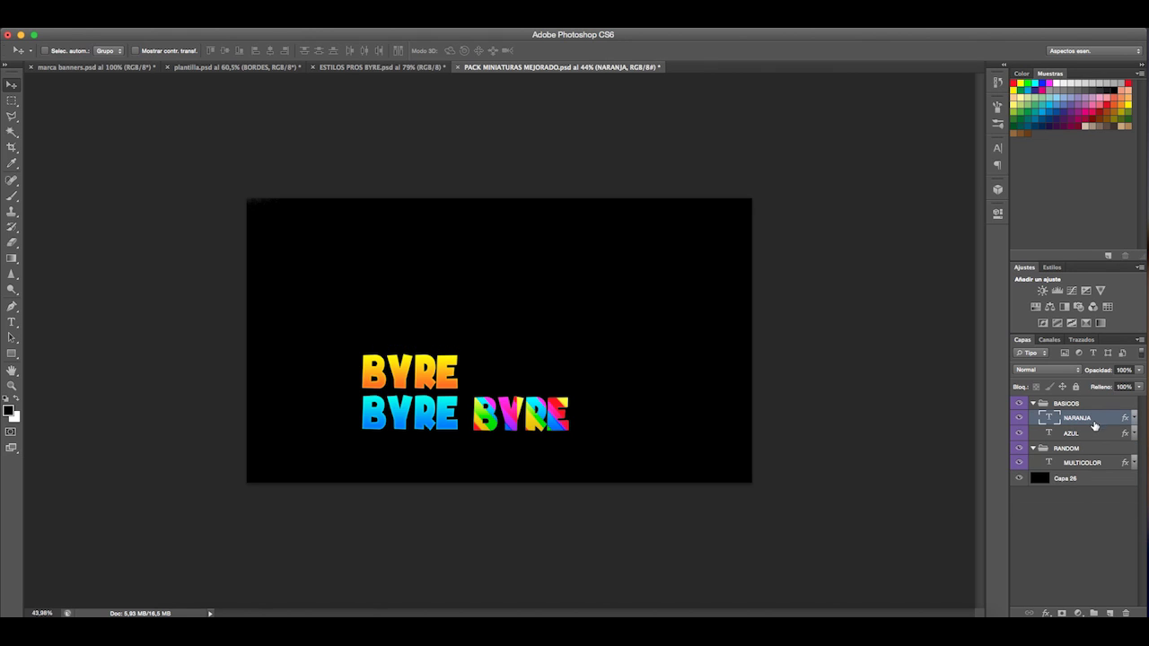
- Replace the AZUL layer's text with "JUEG" and move it to the upper-left area of the canvas
click(1071, 435)
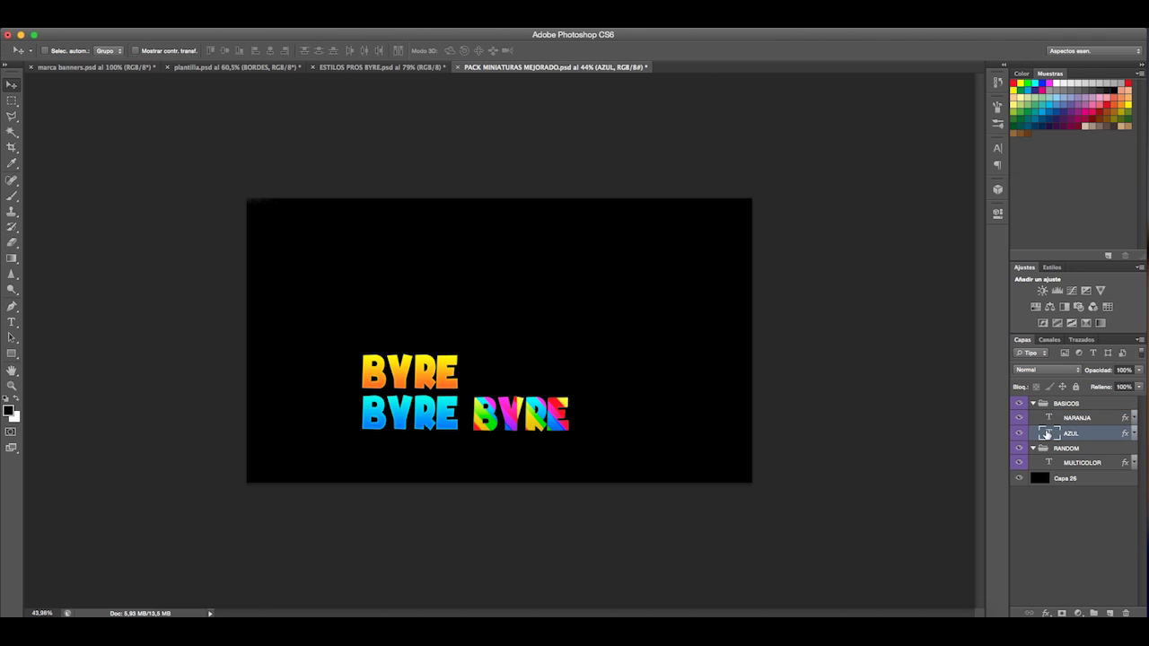
double_click(1052, 434)
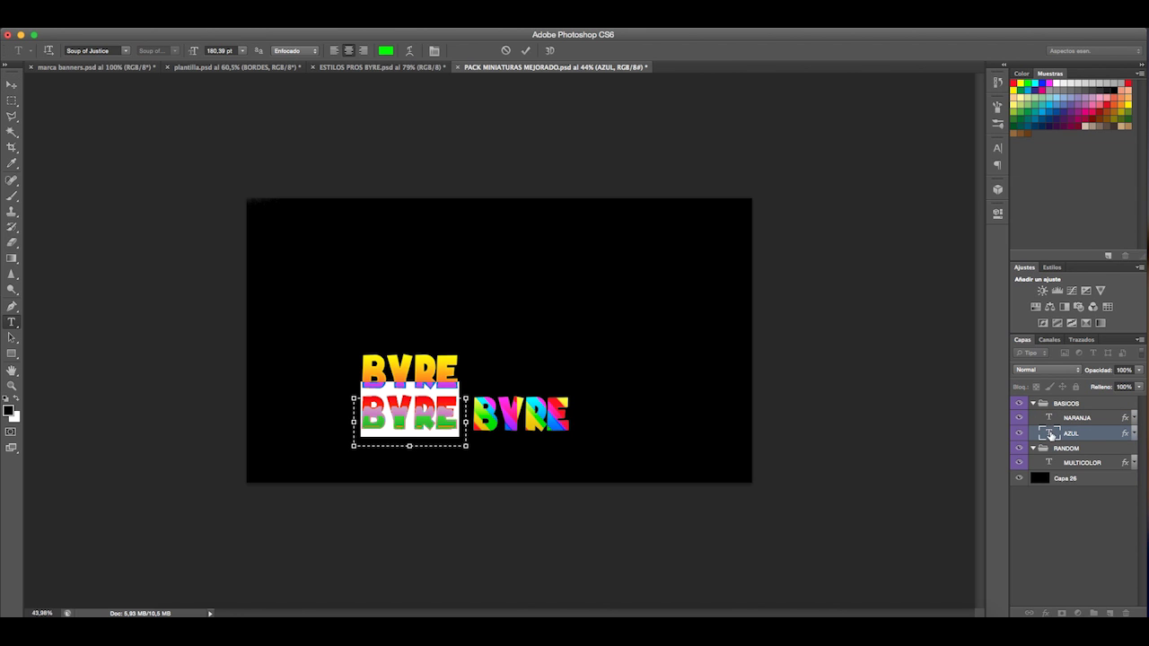
key(BackSpace)
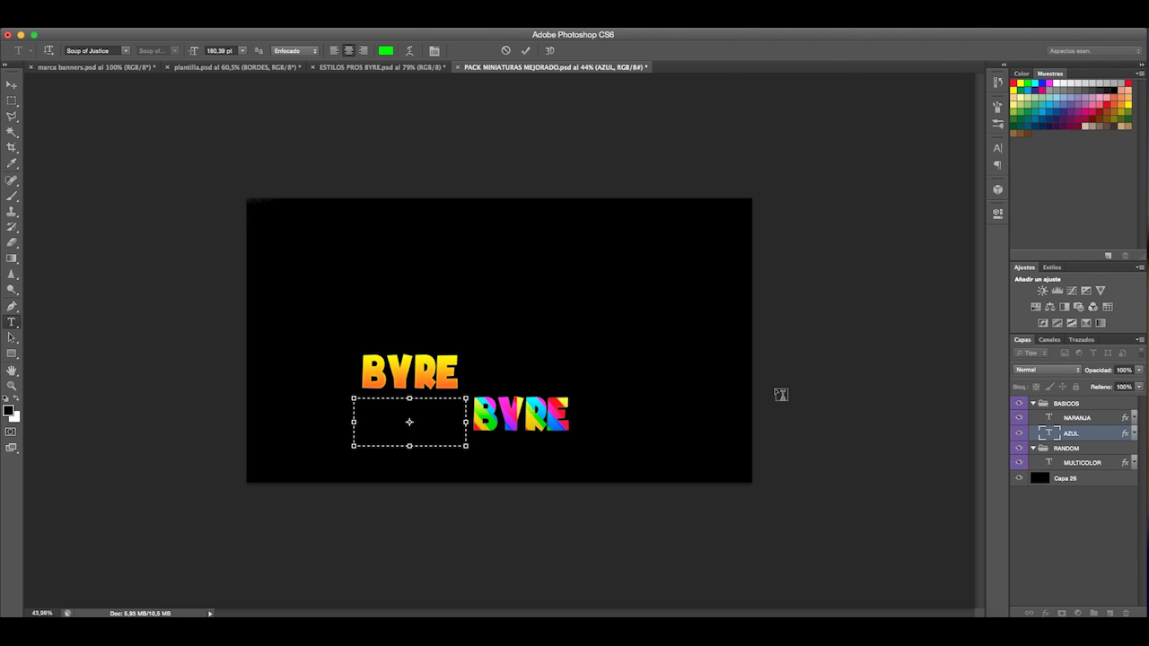
text(PRO)
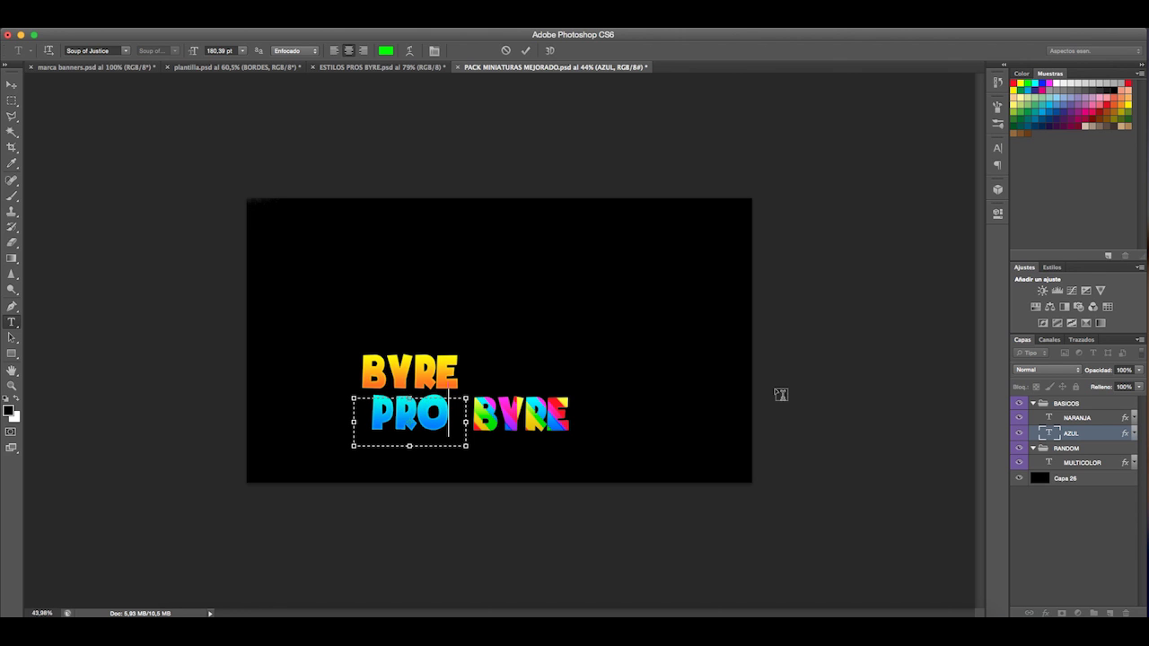
key(BackSpace)
key(BackSpace)
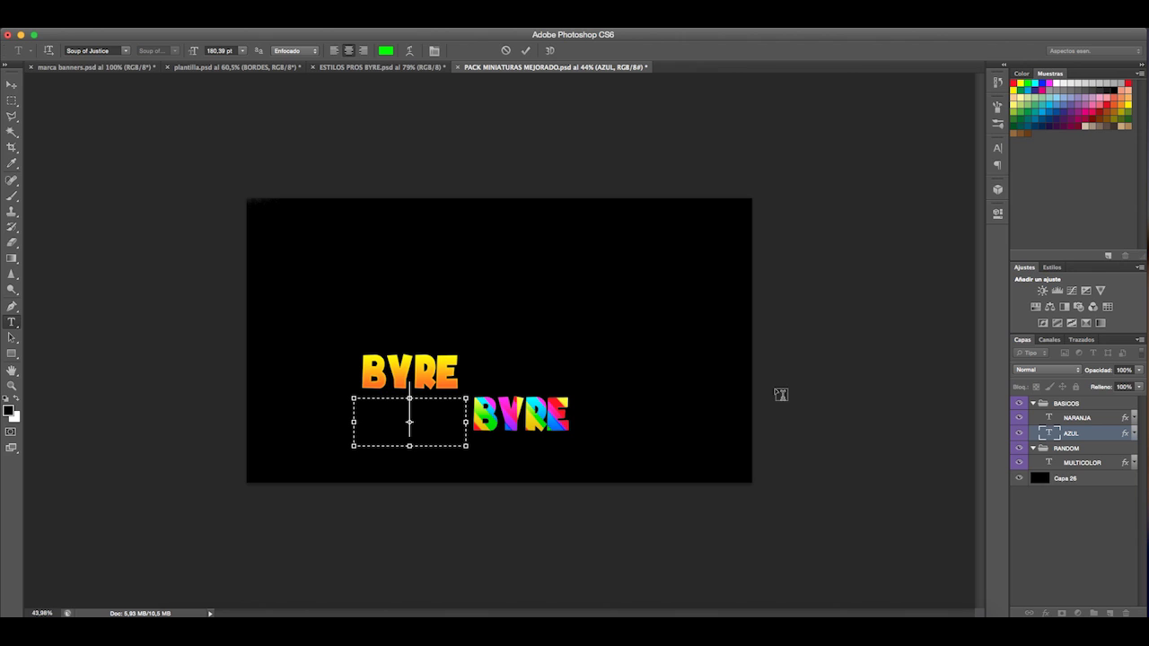
text(JUEG)
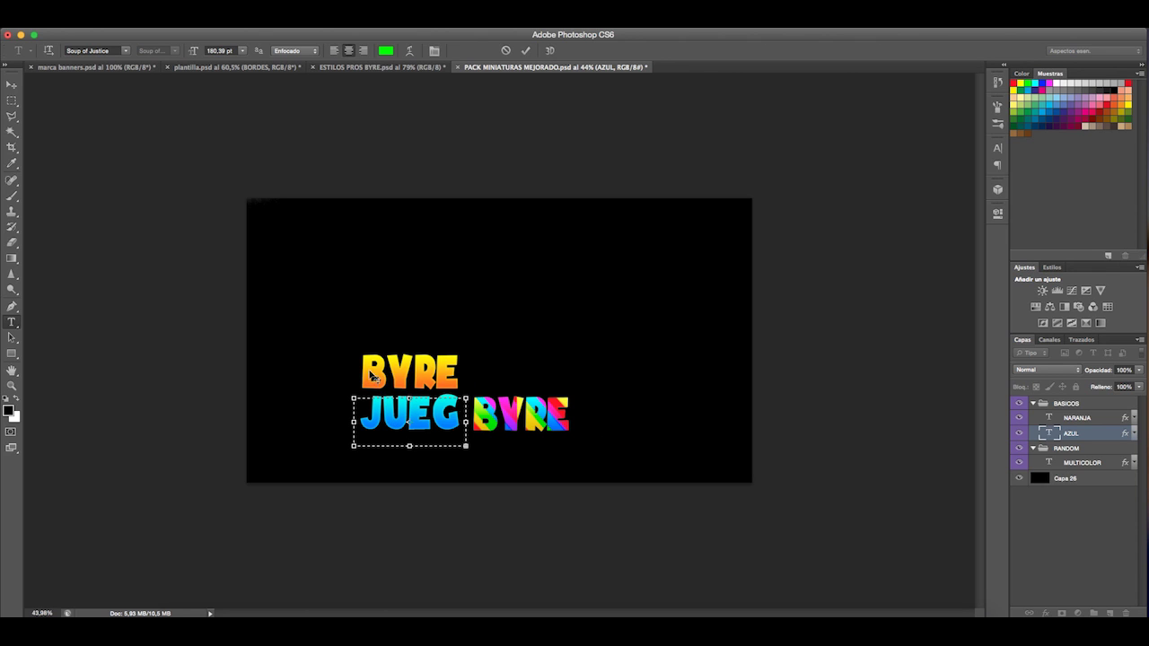
click(12, 84)
drag(440, 431, 360, 296)
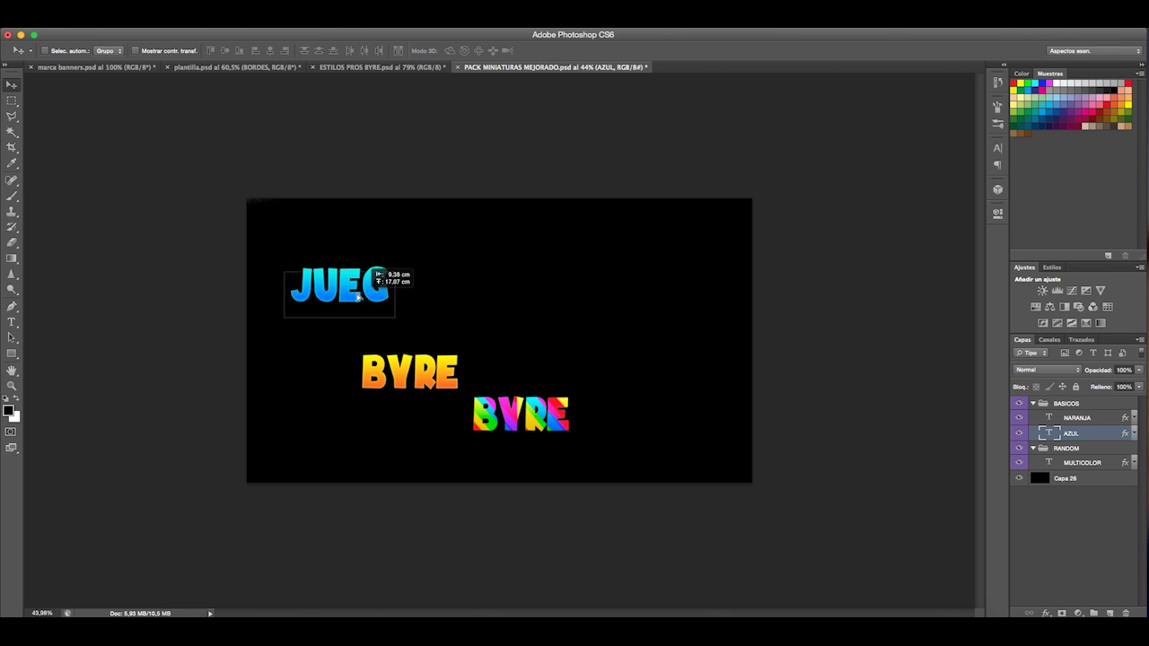
- Widen the AZUL layer's text box across the canvas and complete its text as "JUEGO DE ARMAS"
double_click(1050, 435)
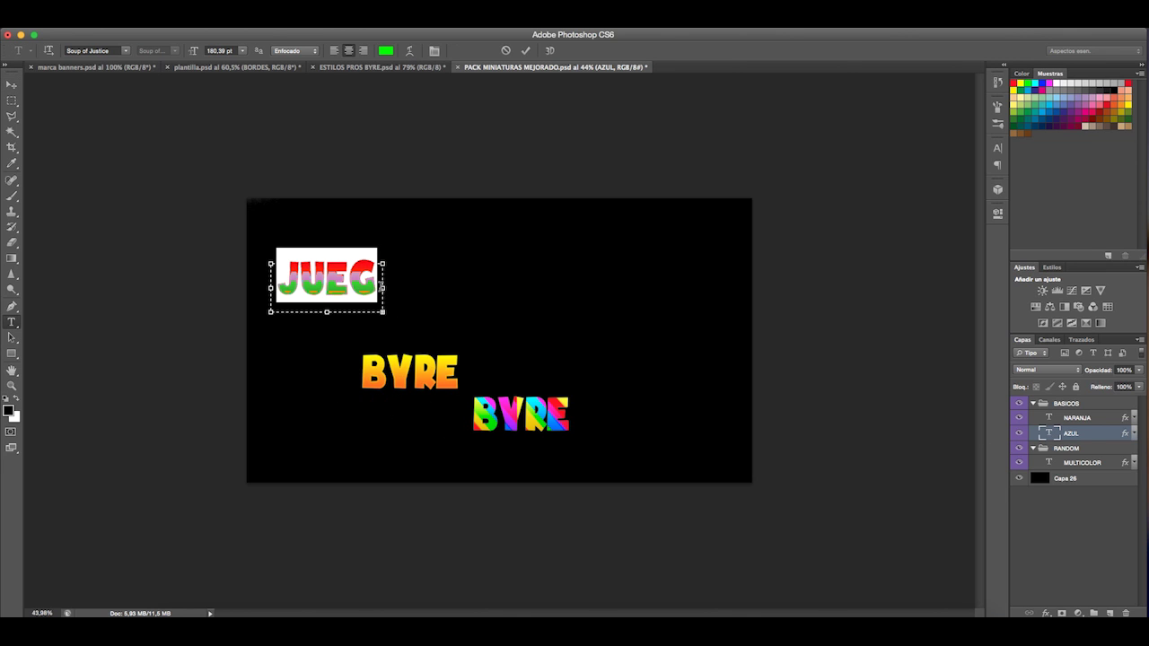
key(super)
key(super+t)
key(super+t)
key(super+t)
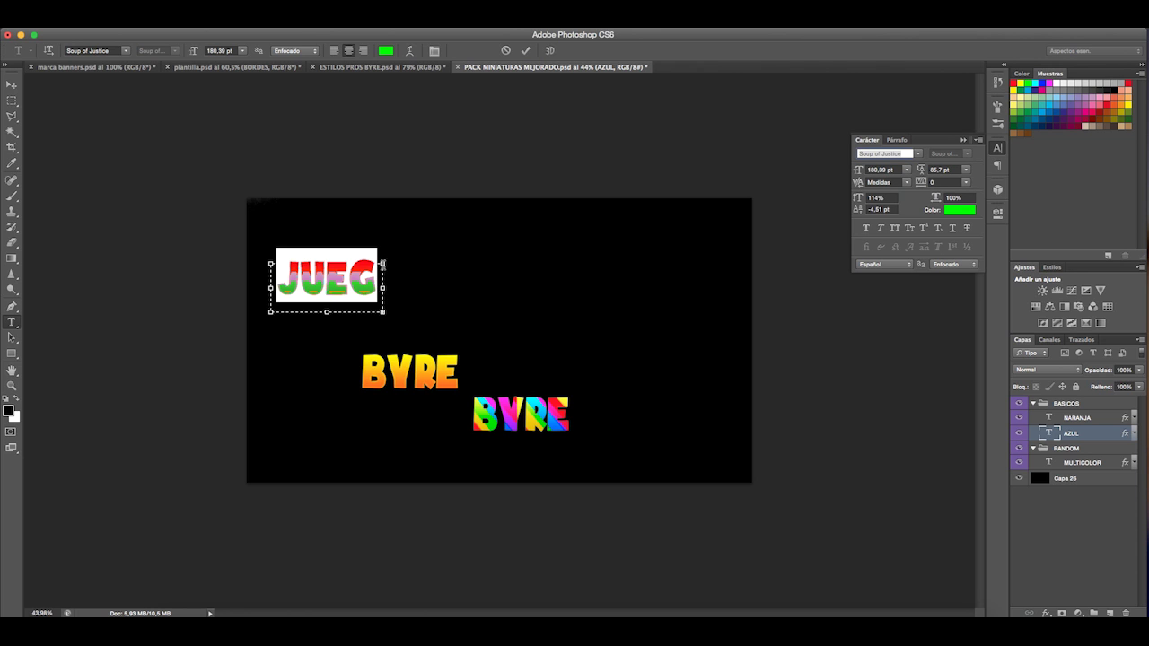
drag(384, 314, 753, 347)
click(604, 286)
text(ARMAS)
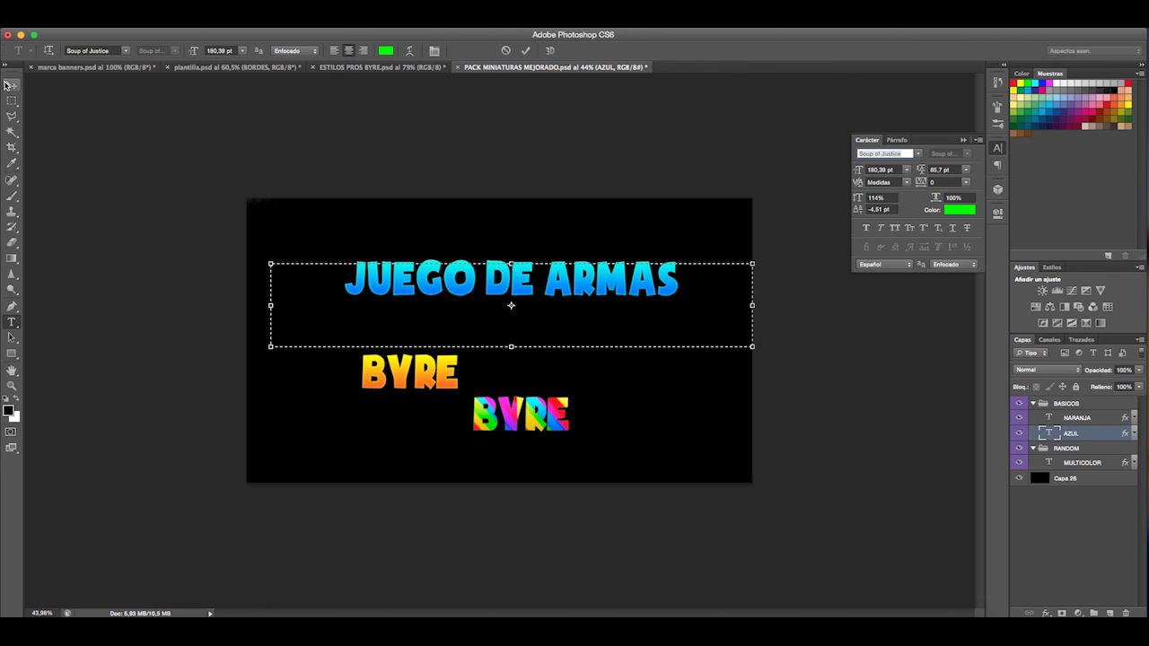
- Move the JUEGO DE ARMAS text up and to the left and scale it down to about 84%
click(11, 83)
drag(539, 292, 500, 274)
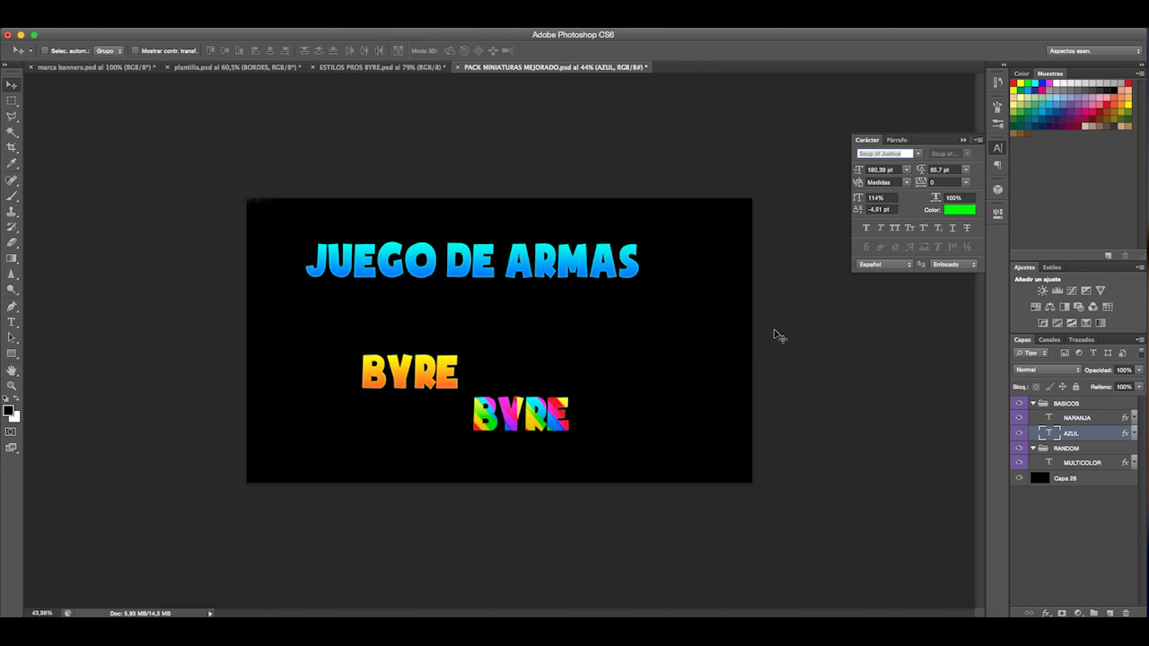
key(ctrl+t)
drag(716, 234, 693, 244)
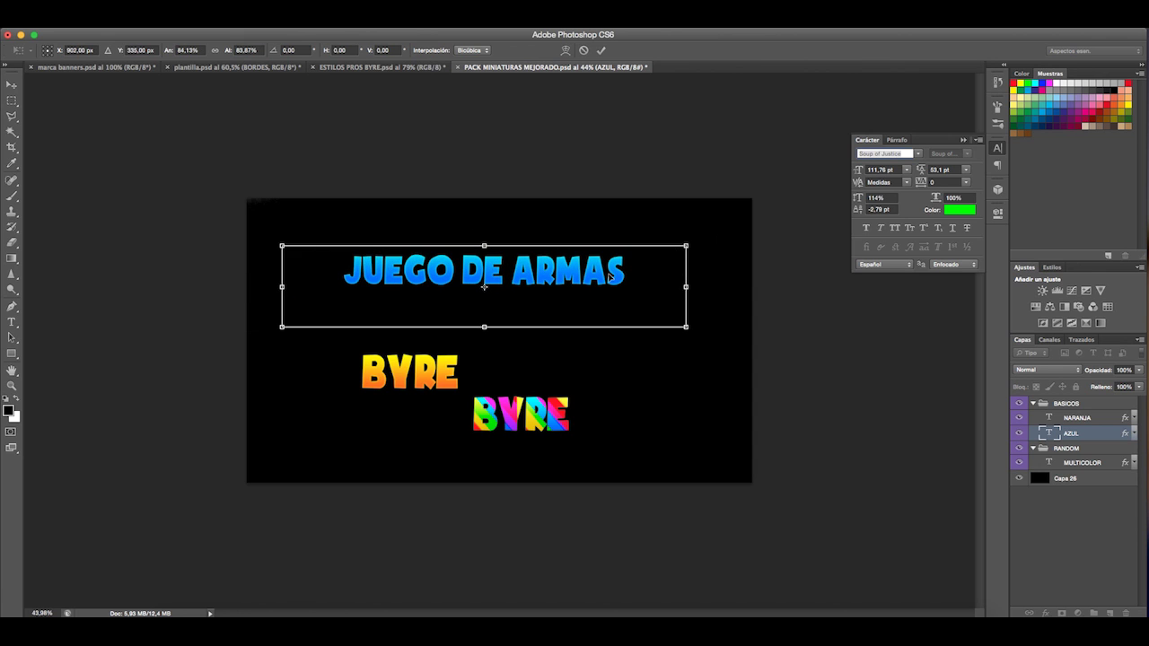
key(Return)
- Replace the NARANJA layer's text with "IMPRESIONANTE" and widen its text box to fit the word on one line
click(1086, 417)
double_click(1049, 417)
key(BackSpace)
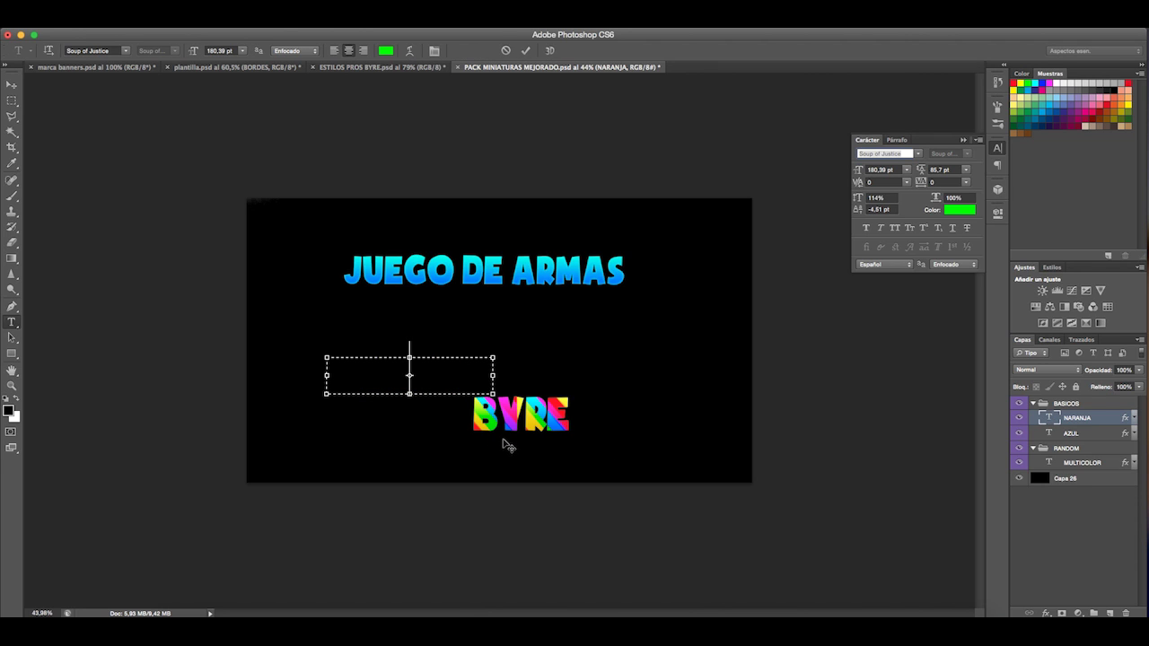
text(IMPRES)
key(BackSpace)
text(-)
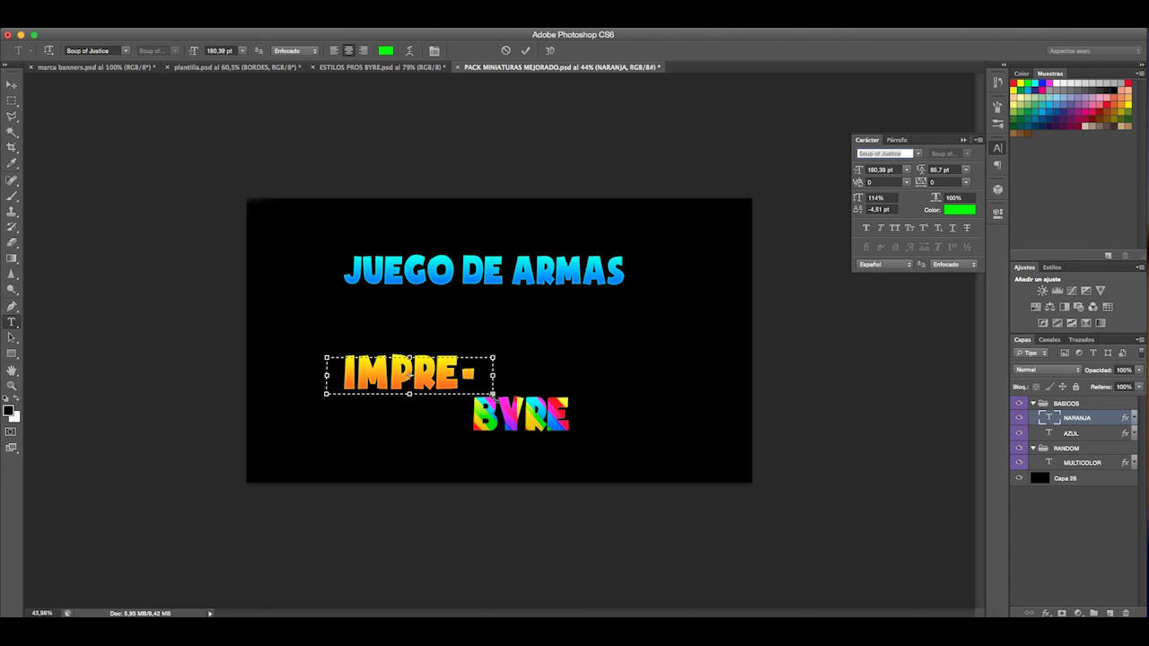
drag(492, 375, 665, 377)
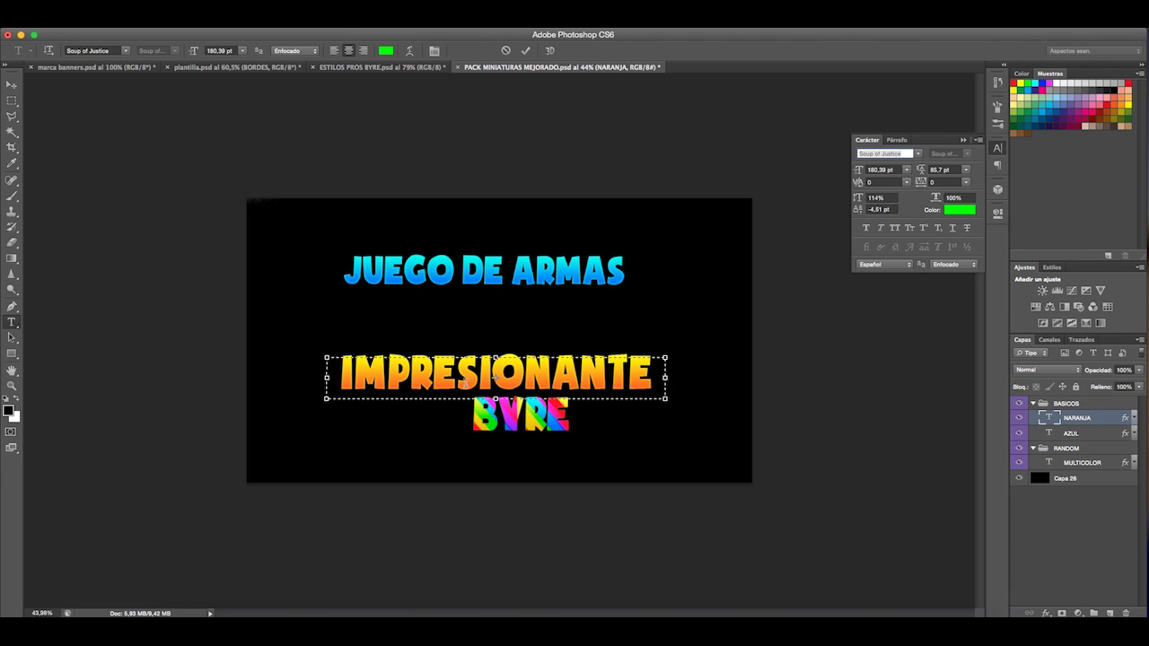
- Place IMPRESIONANTE directly beneath JUEGO DE ARMAS, enlarge its text box and add "!!" at the end of the word
click(13, 84)
drag(510, 388, 498, 326)
double_click(1048, 418)
drag(661, 340, 704, 351)
click(672, 320)
text(!!)
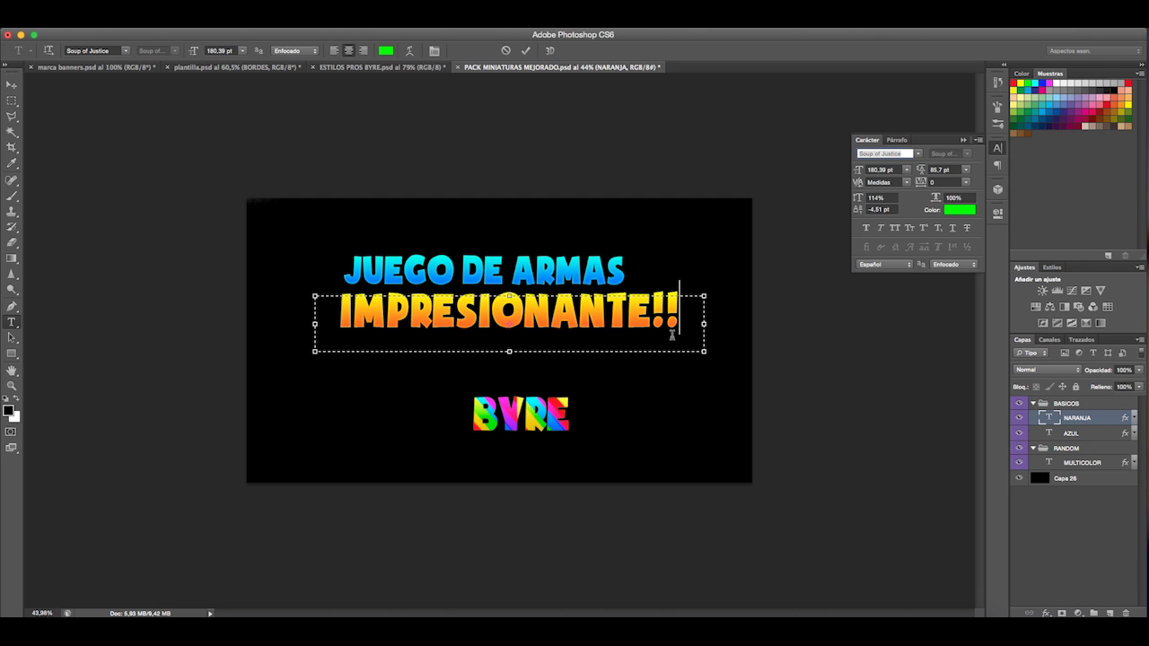
click(12, 84)
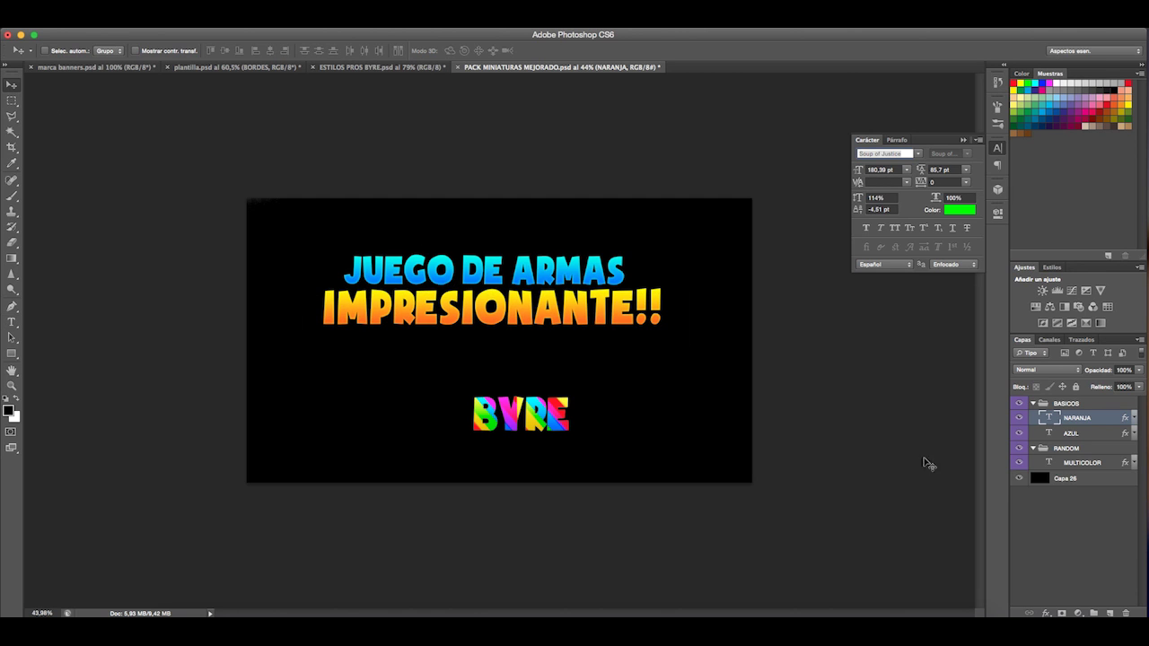
- Look at the font list for the JUEGO DE ARMAS text and nudge that line slightly right to centre it above IMPRESIONANTE!!
double_click(1049, 432)
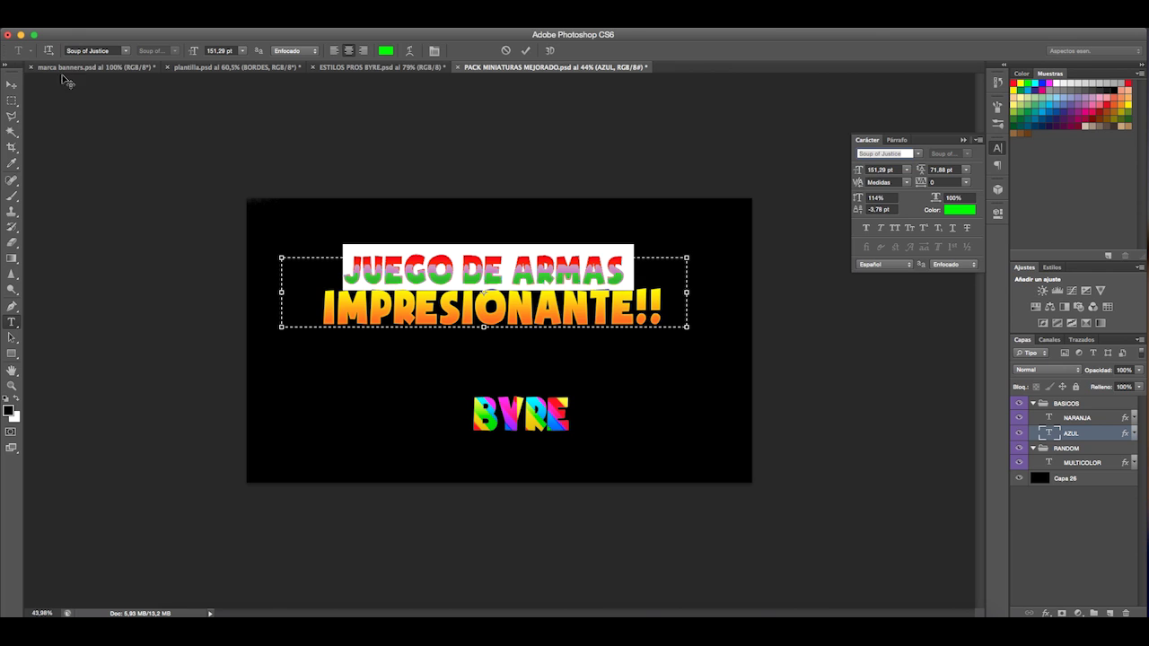
click(125, 51)
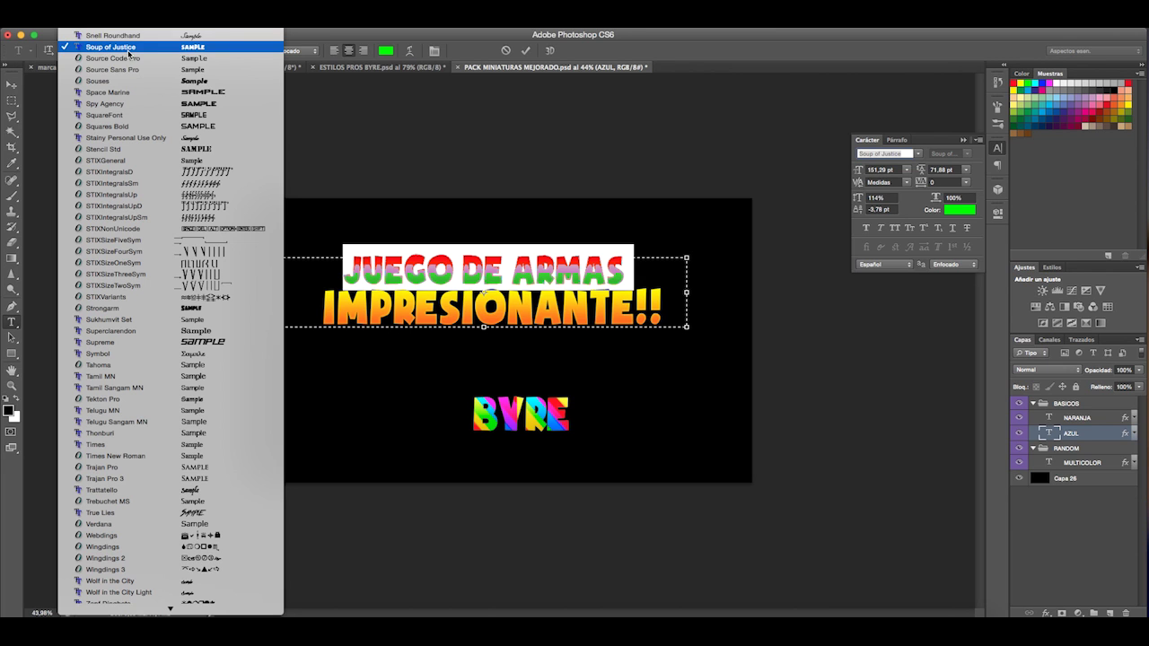
click(346, 205)
click(10, 85)
drag(643, 310, 653, 312)
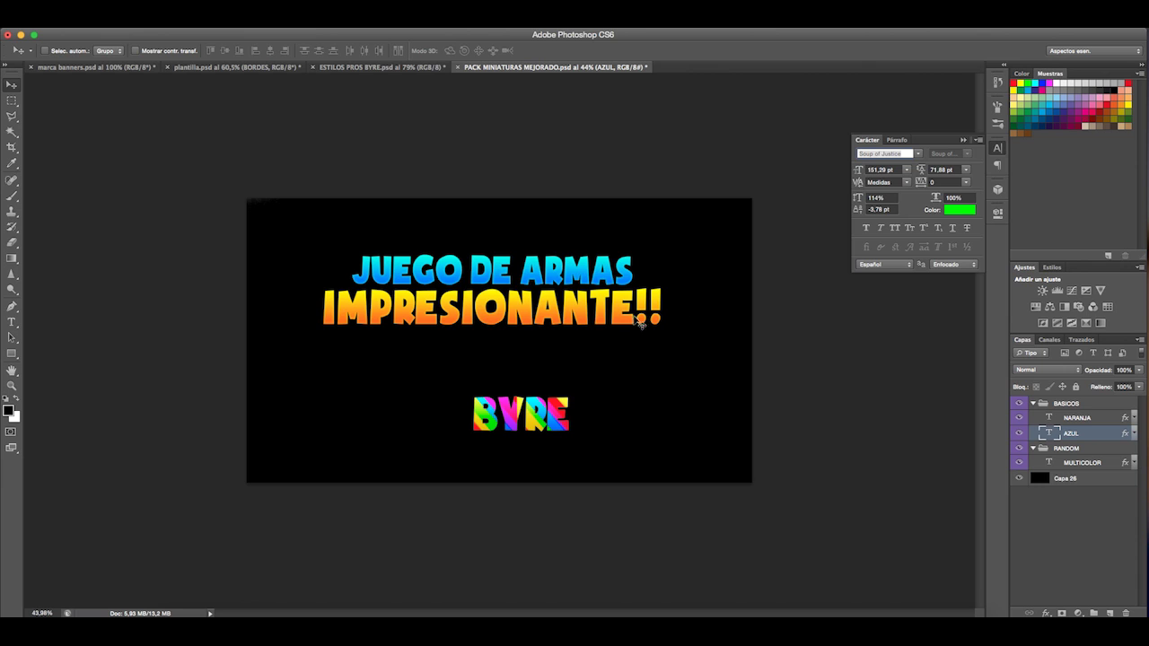
- Enlarge the NARANJA and AZUL text layers together until they nearly span the canvas width, and recentre them
shift+click(1088, 420)
key(ctrl+t)
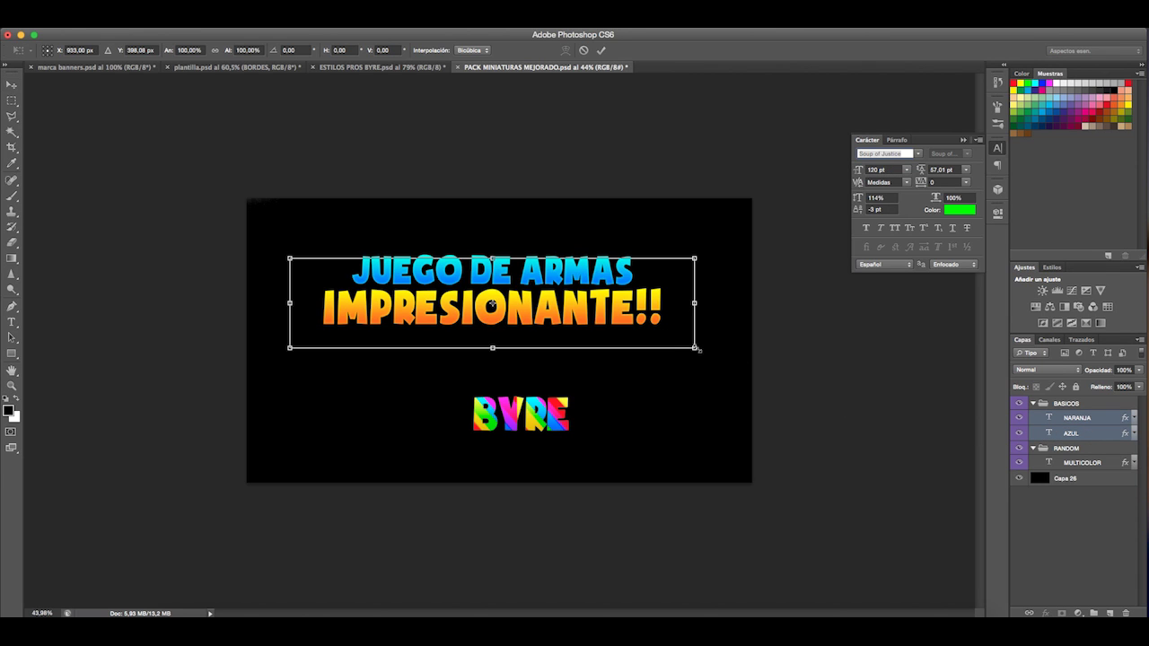
drag(698, 348, 808, 378)
drag(646, 344, 578, 350)
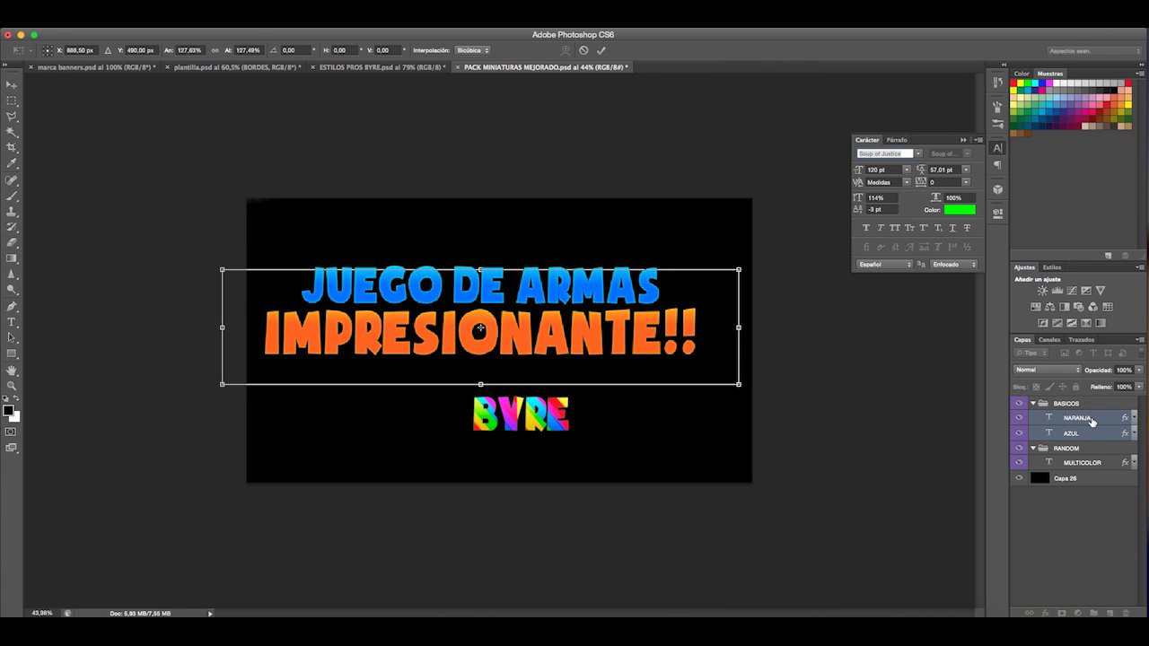
drag(739, 389, 750, 388)
drag(647, 360, 650, 355)
key(Return)
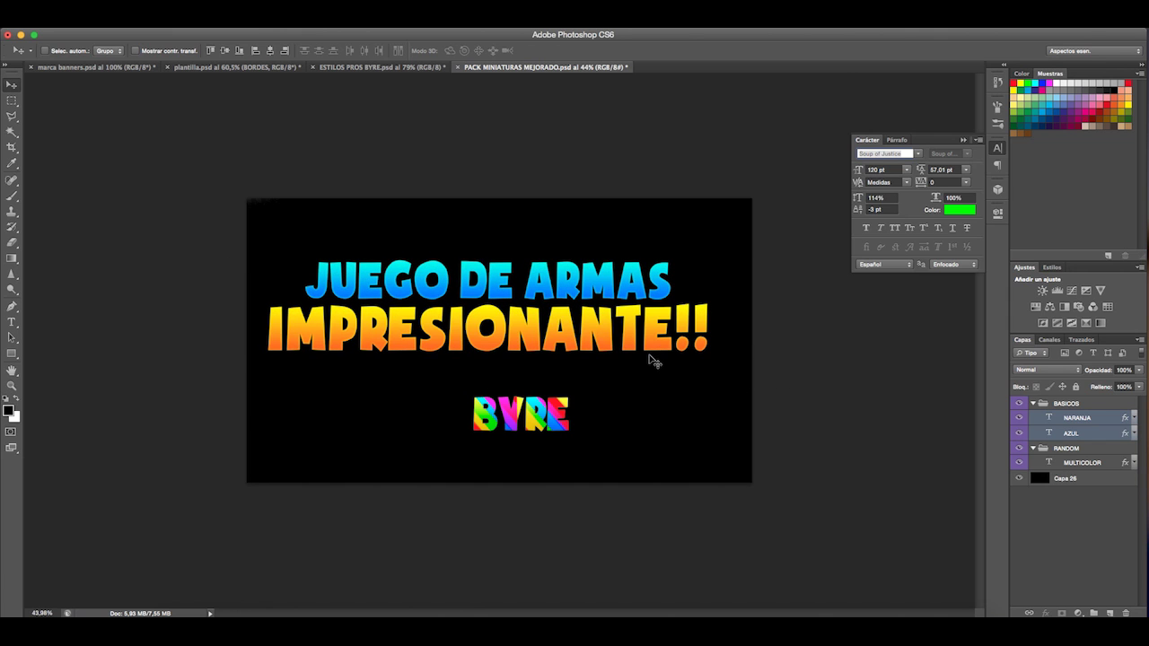
- Rotate both text lines together counterclockwise so they slope upward toward the right
key(ctrl+t)
drag(765, 346, 850, 299)
key(Return)
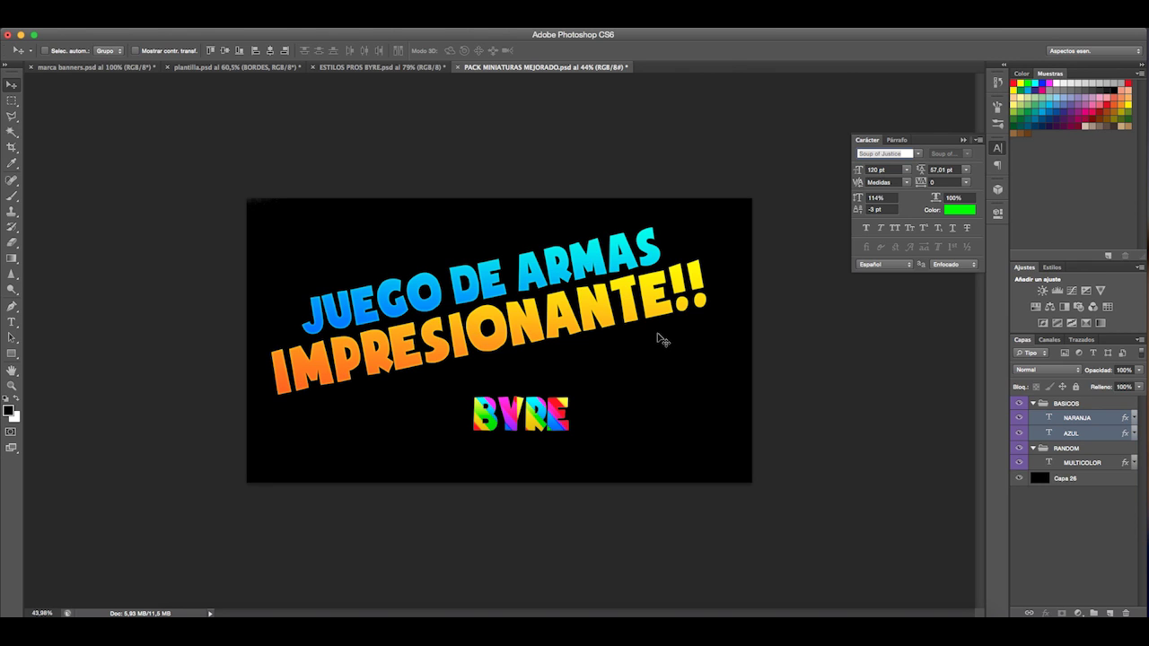
- Undo the title rotation, then rasterize the NARANJA and AZUL text layers and merge them into a single layer
key(ctrl+z)
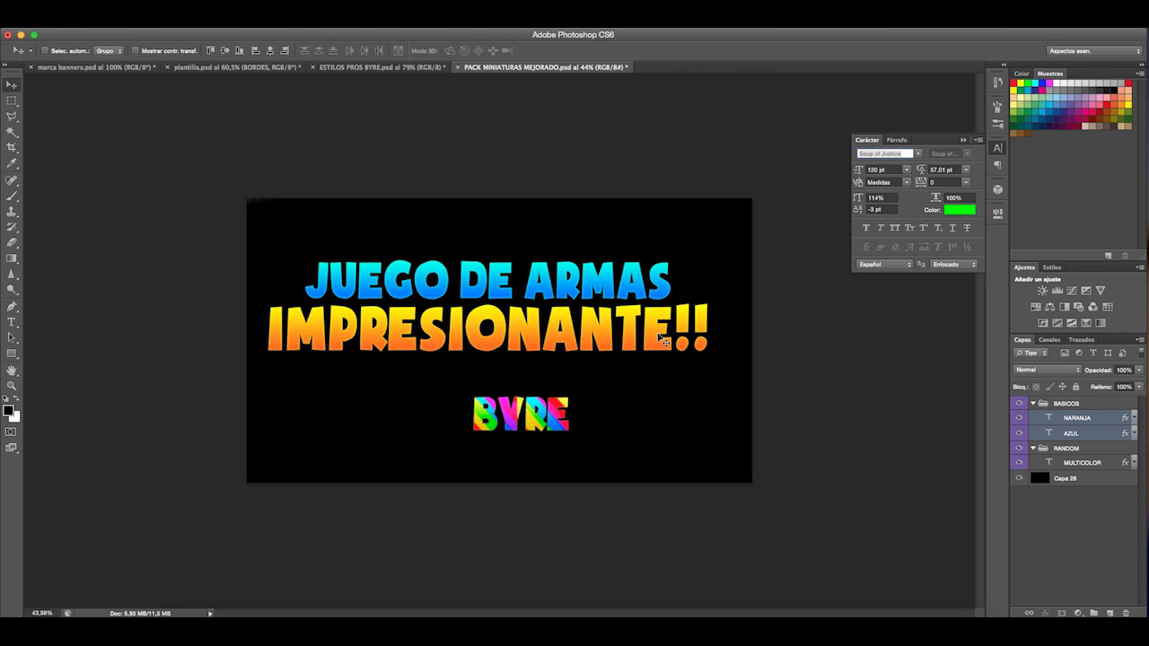
right_click(1107, 421)
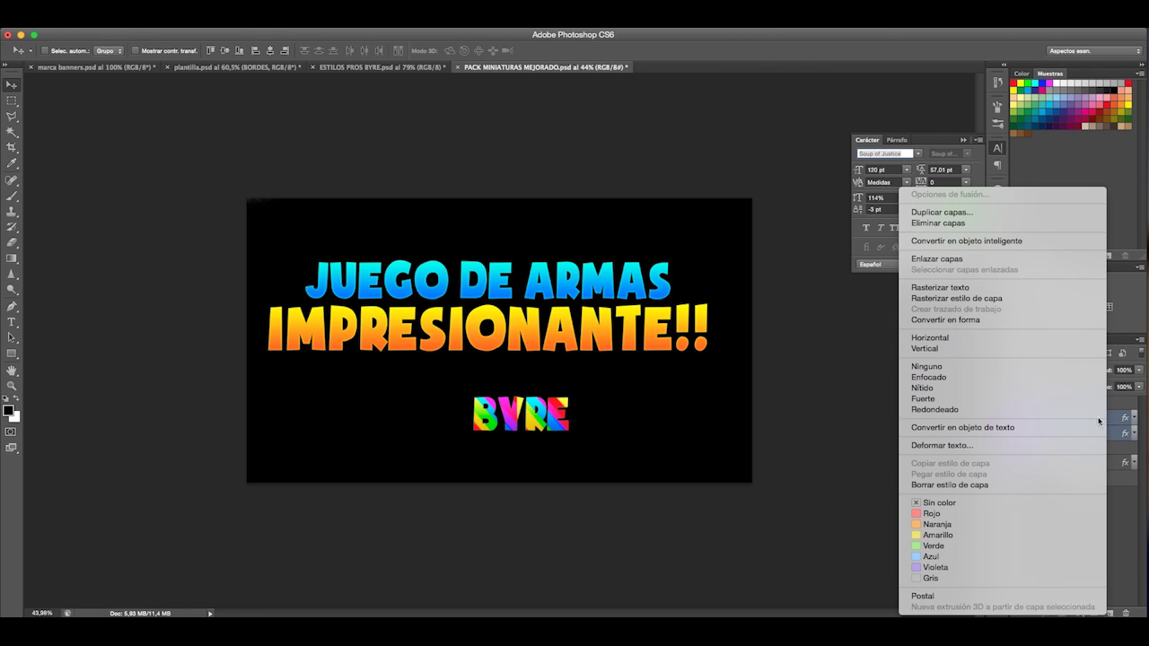
click(971, 289)
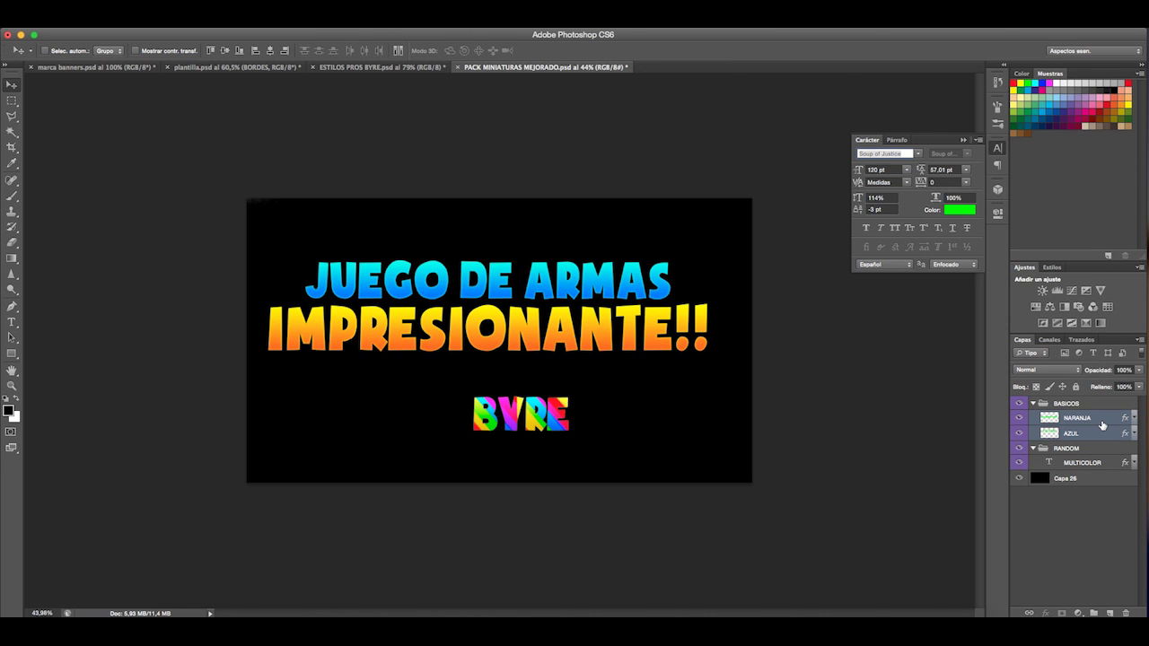
right_click(1103, 424)
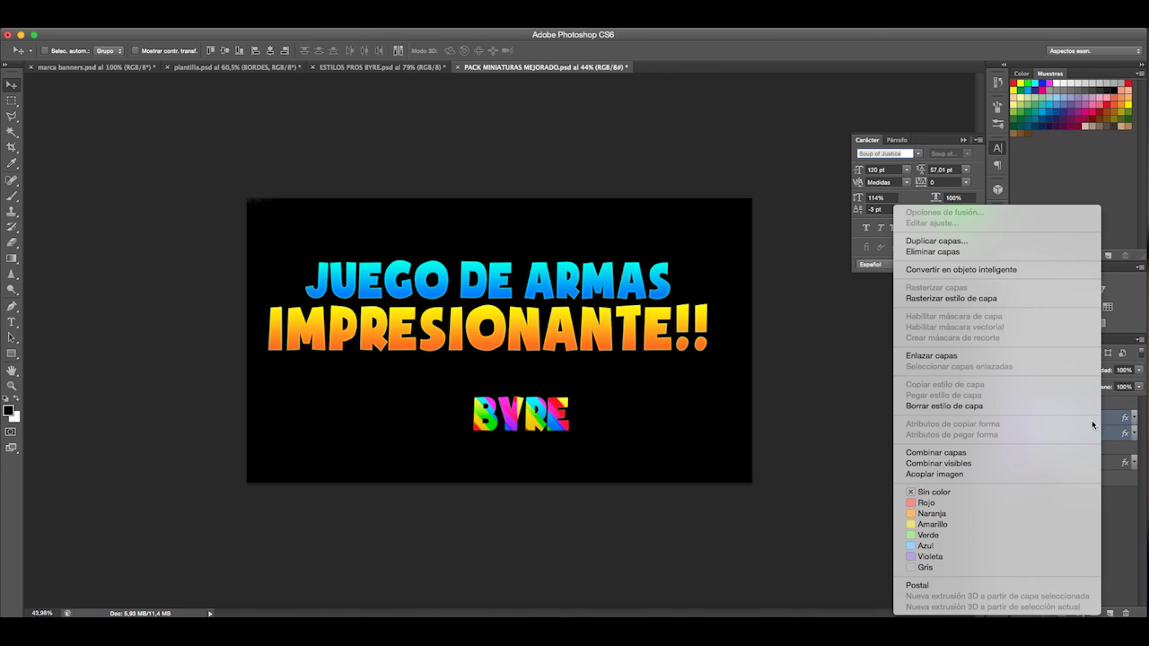
click(1001, 453)
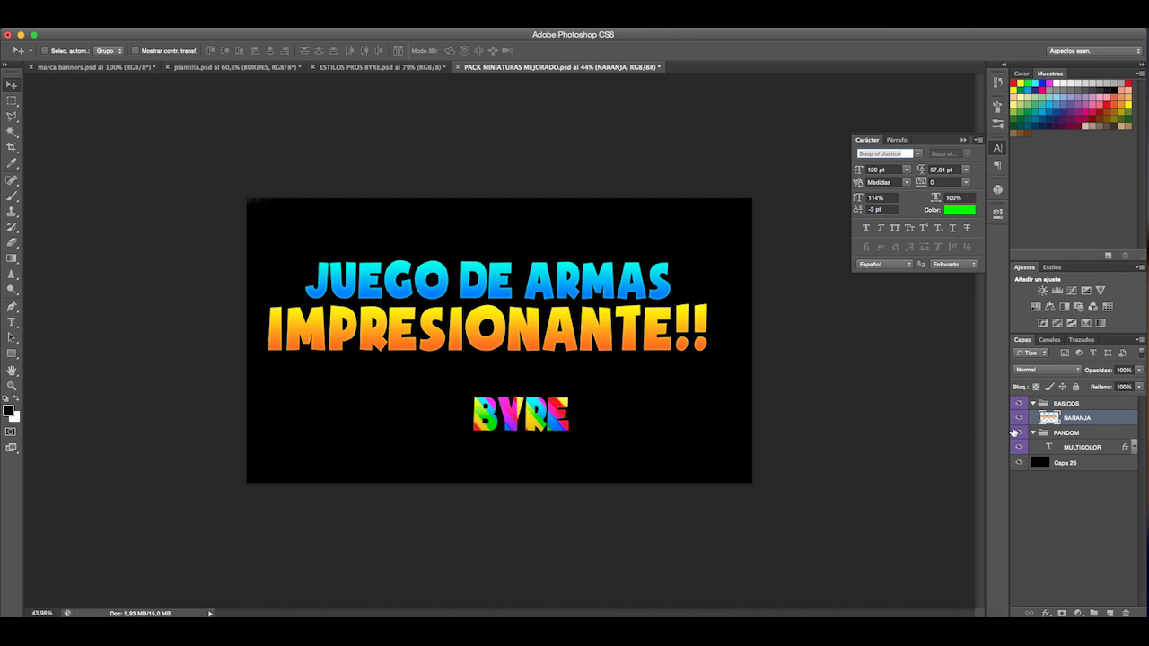
- Rotate the merged title slightly counterclockwise and move it down to the lower part of the canvas
key(ctrl+t)
drag(778, 384, 791, 348)
drag(717, 328, 726, 330)
drag(639, 314, 649, 407)
key(Return)
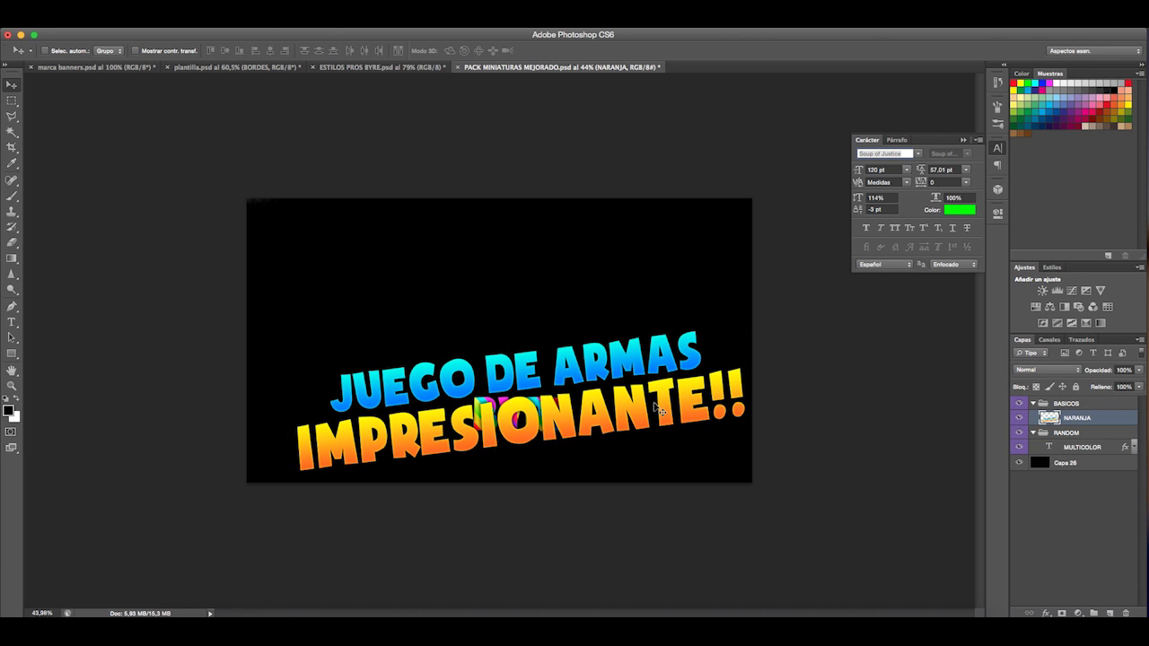
- Shrink the merged title slightly and settle it in the lower right area of the canvas
key(ctrl+t)
drag(294, 481, 338, 469)
key(Return)
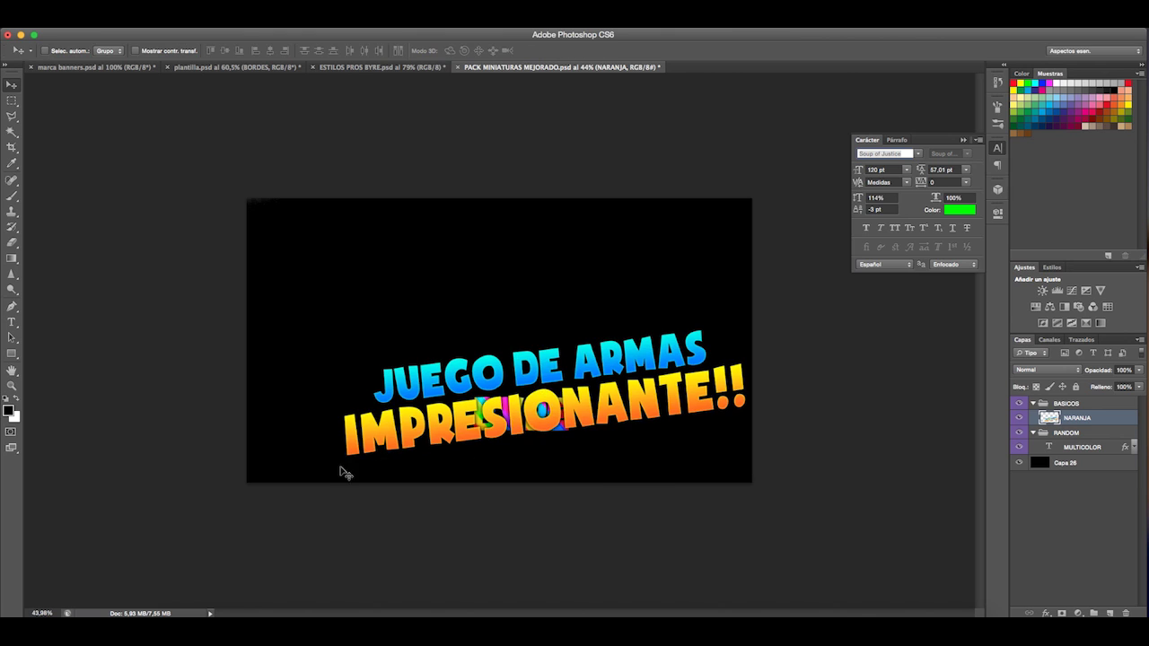
drag(538, 449, 532, 460)
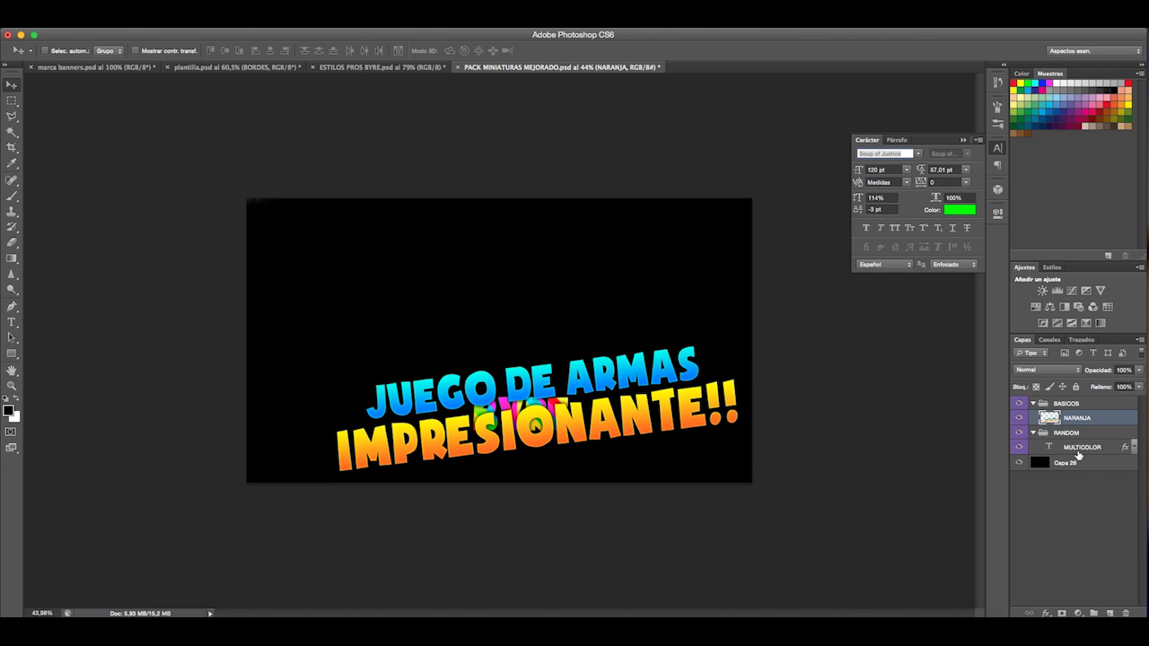
- Move the MULTICOLOR text above the title and replace its wording with "ESTO QUE ES??"
click(1079, 453)
drag(688, 436, 622, 292)
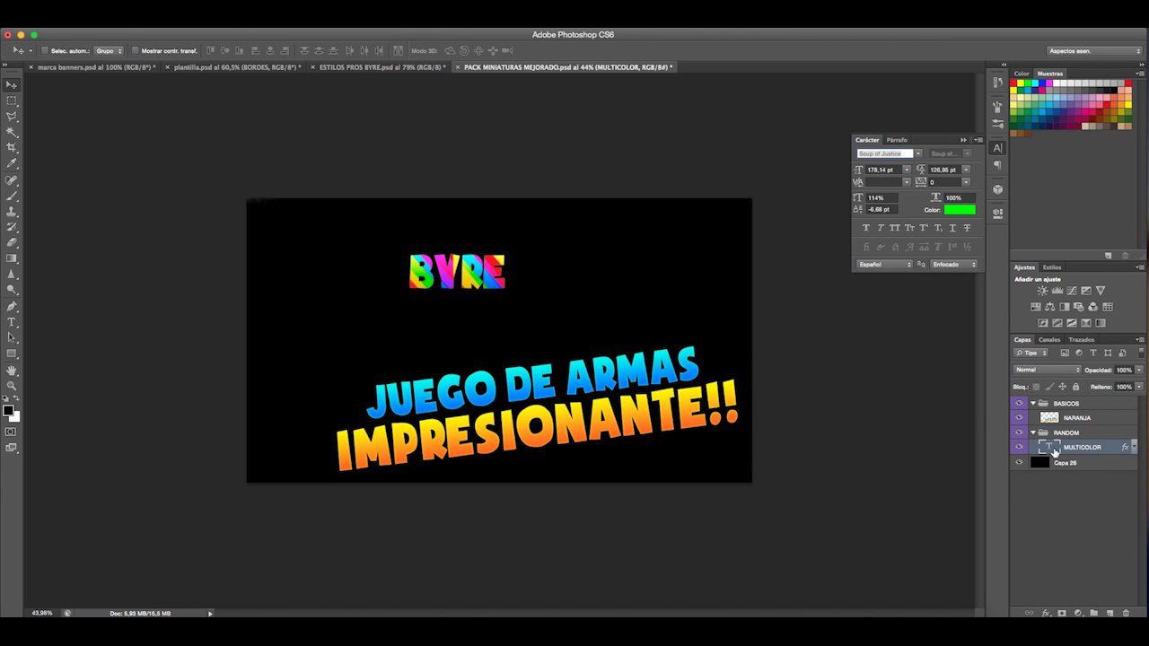
double_click(1053, 449)
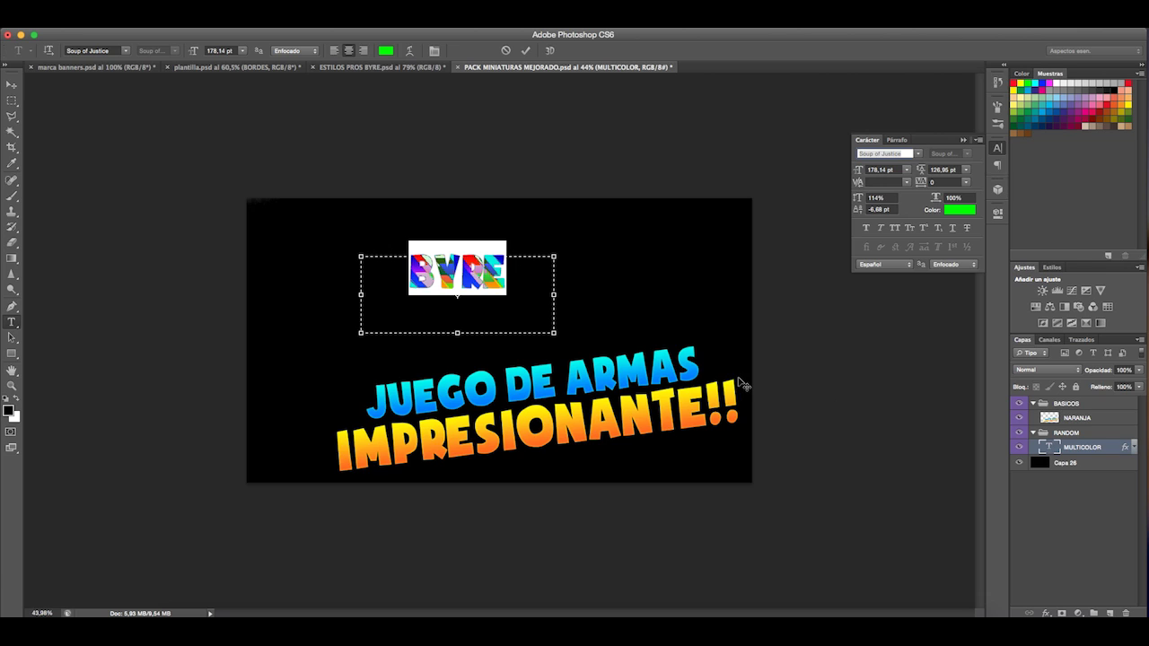
key(BackSpace)
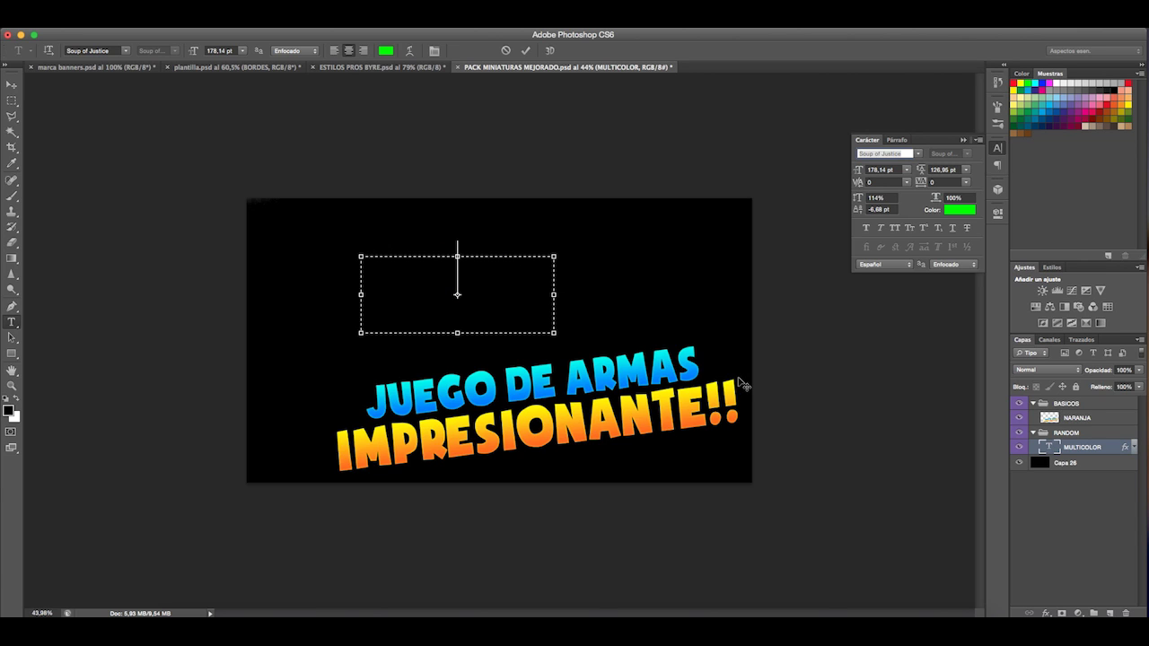
text(E)
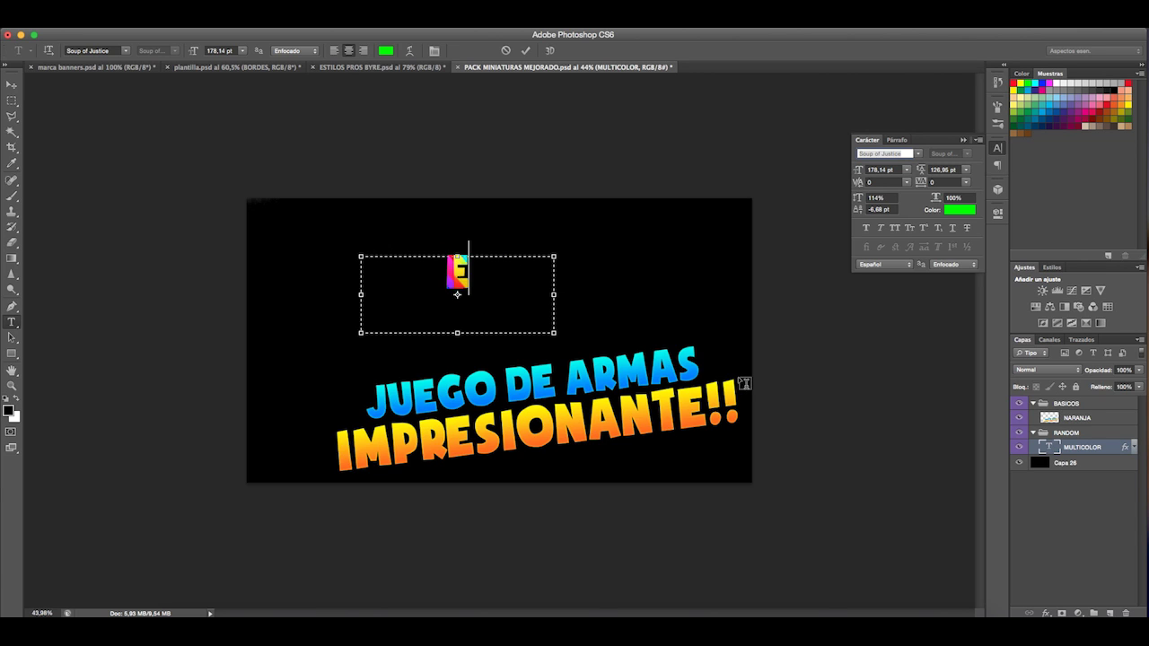
text(STO QUE)
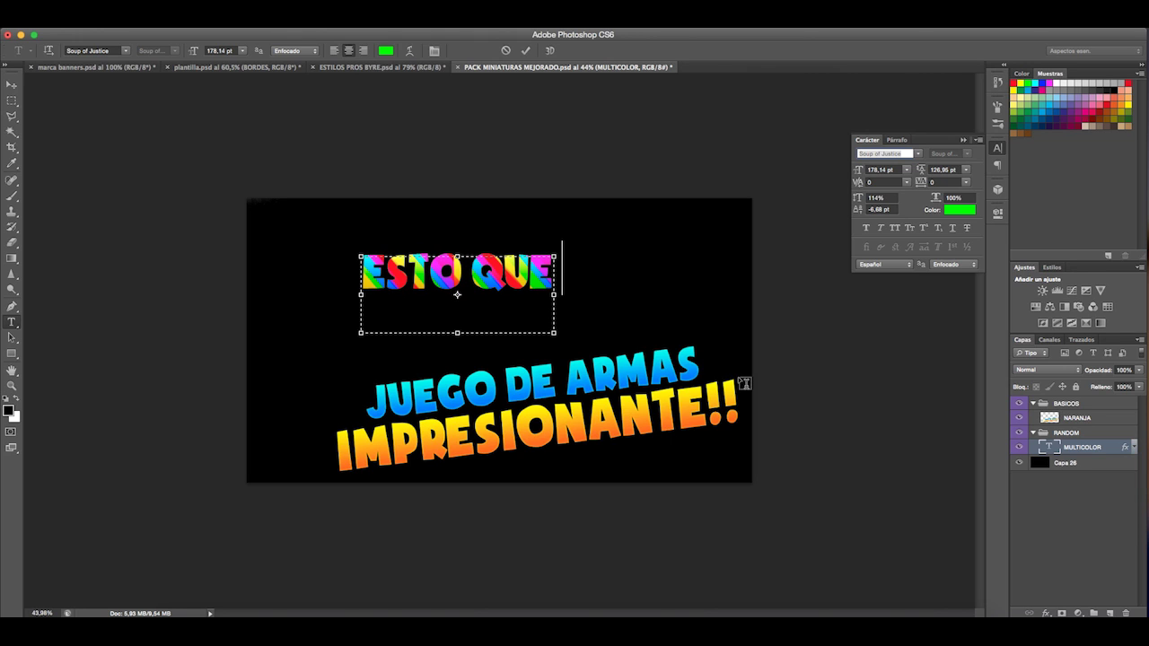
text( ES??)
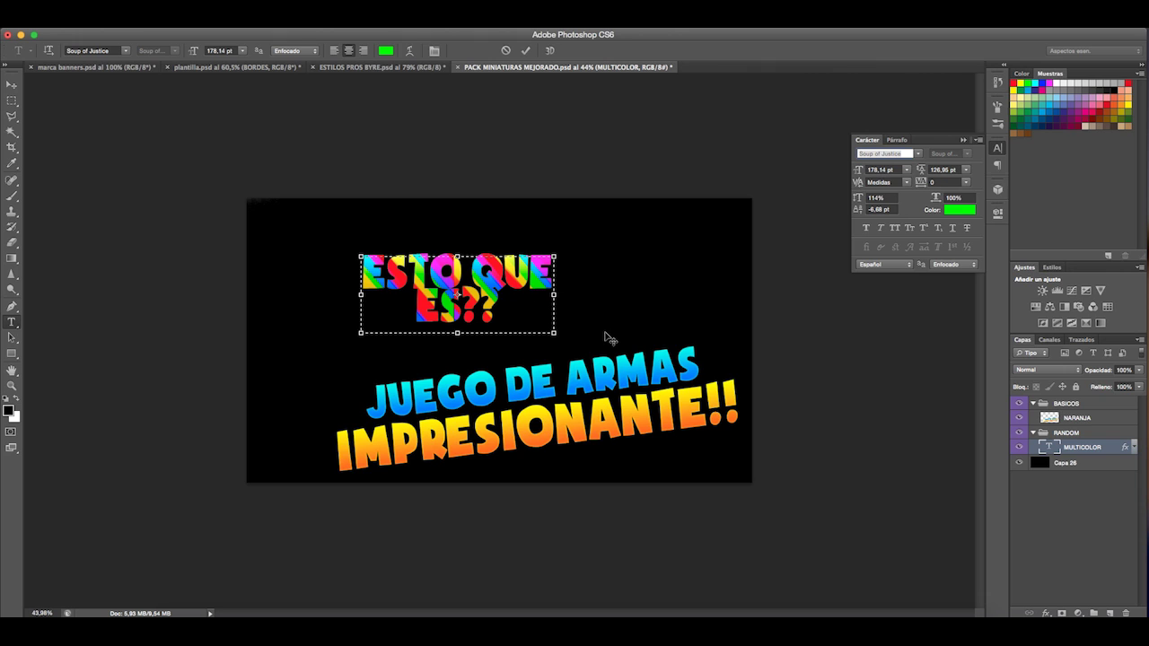
- Widen the text box to fit ESTO QUE ES?? on a single line and centre it above the title
drag(556, 334, 733, 347)
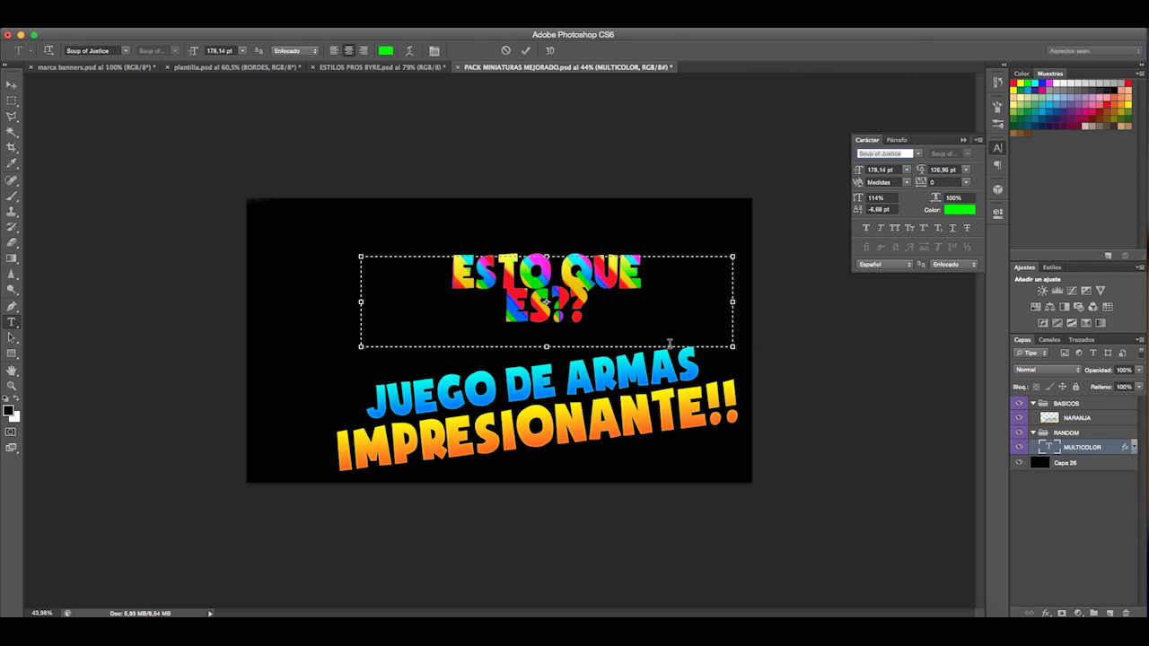
click(507, 304)
key(BackSpace)
key(BackSpace)
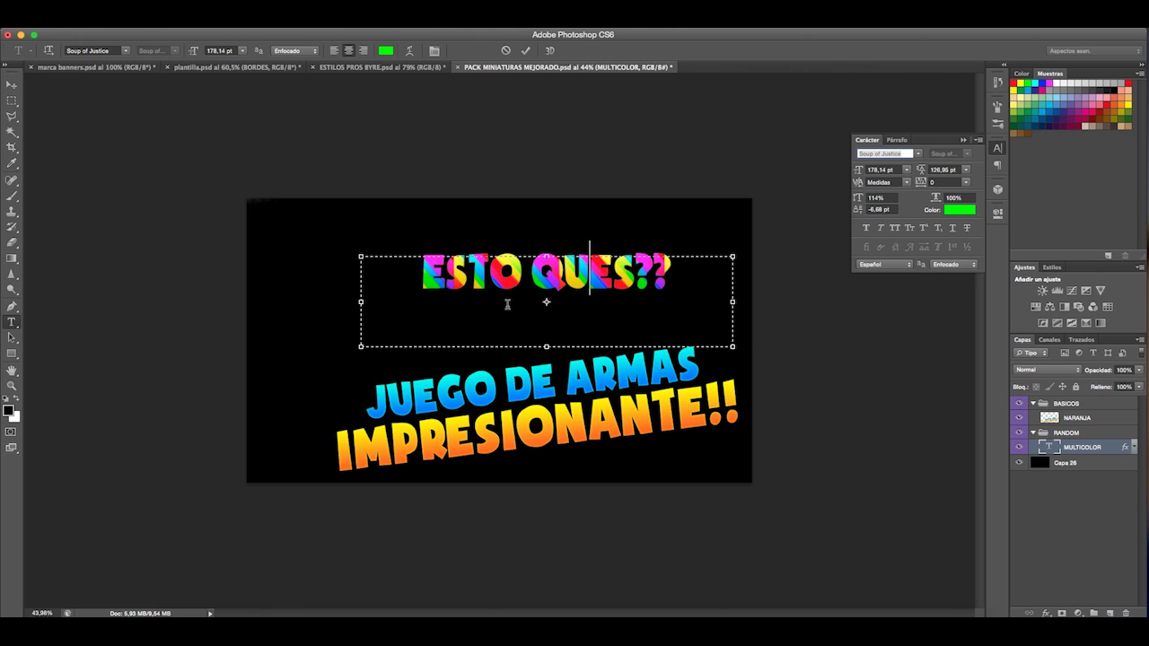
text(E)
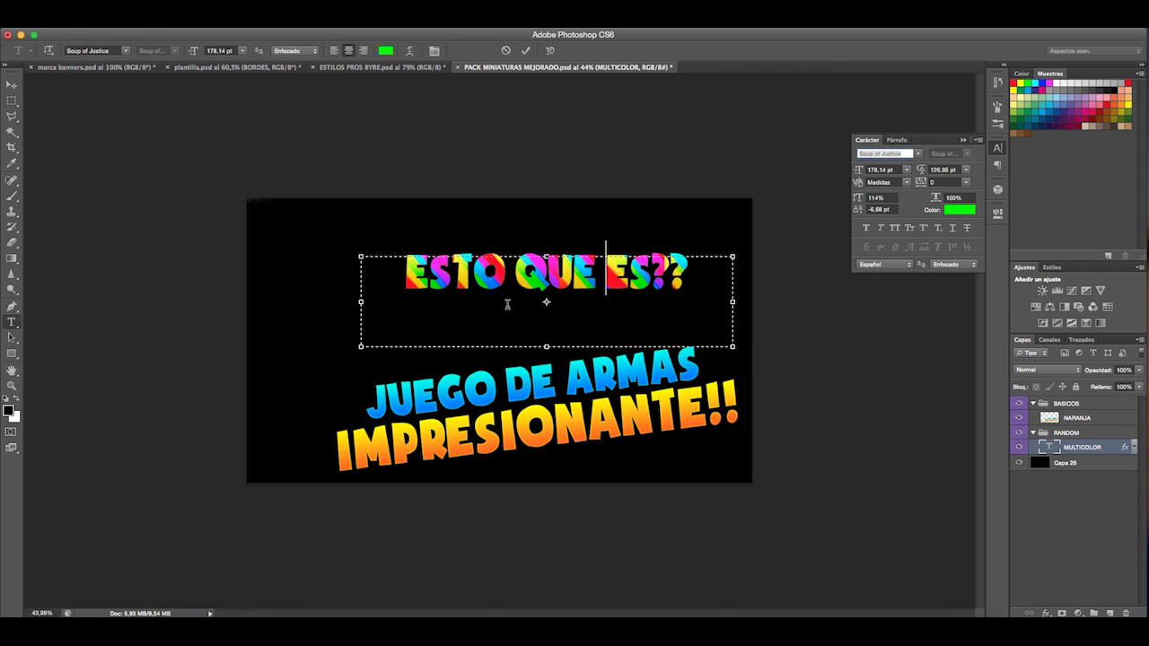
click(14, 84)
drag(590, 305, 543, 325)
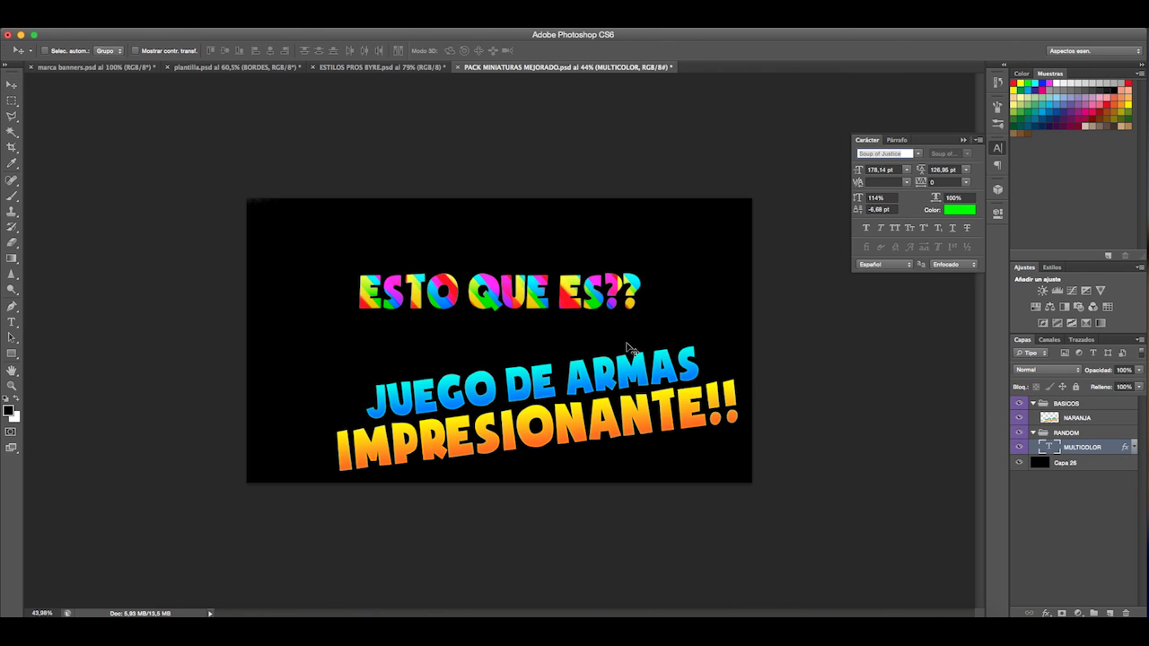
- Try to rotate the ESTO QUE ES?? text counterclockwise while it is still live text, and undo the transformation
key(super+t)
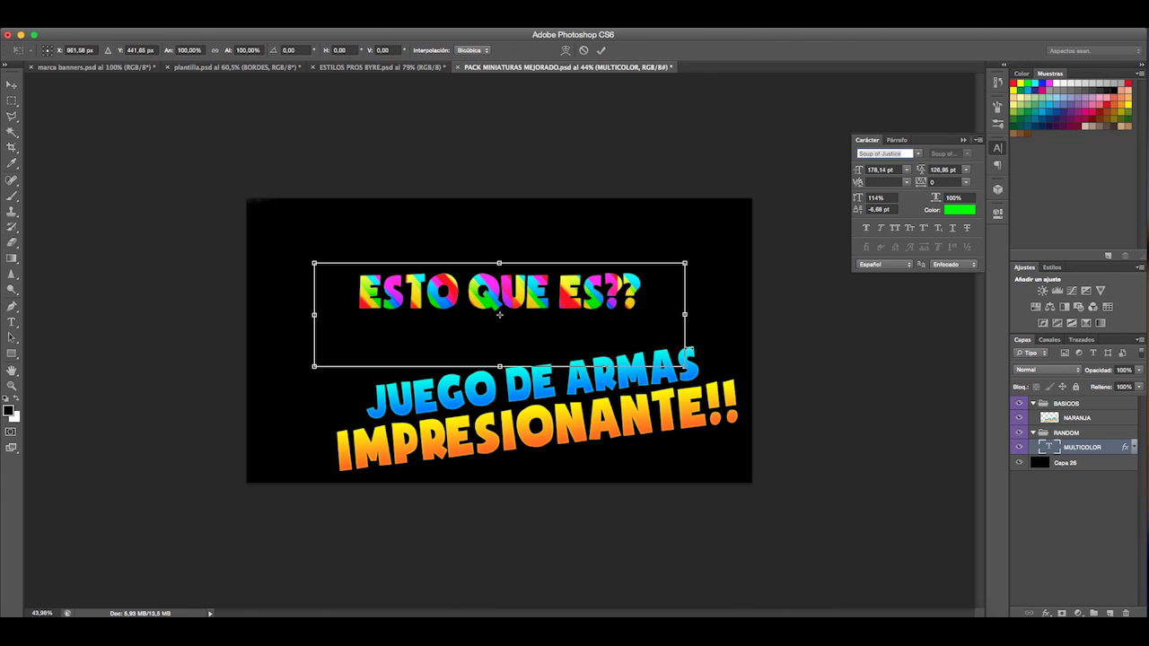
mouse_move(716, 348)
mouse_down()
mouse_move(742, 323)
mouse_move(714, 338)
mouse_move(726, 331)
mouse_up()
drag(725, 320, 725, 297)
key(Return)
key(ctrl+z)
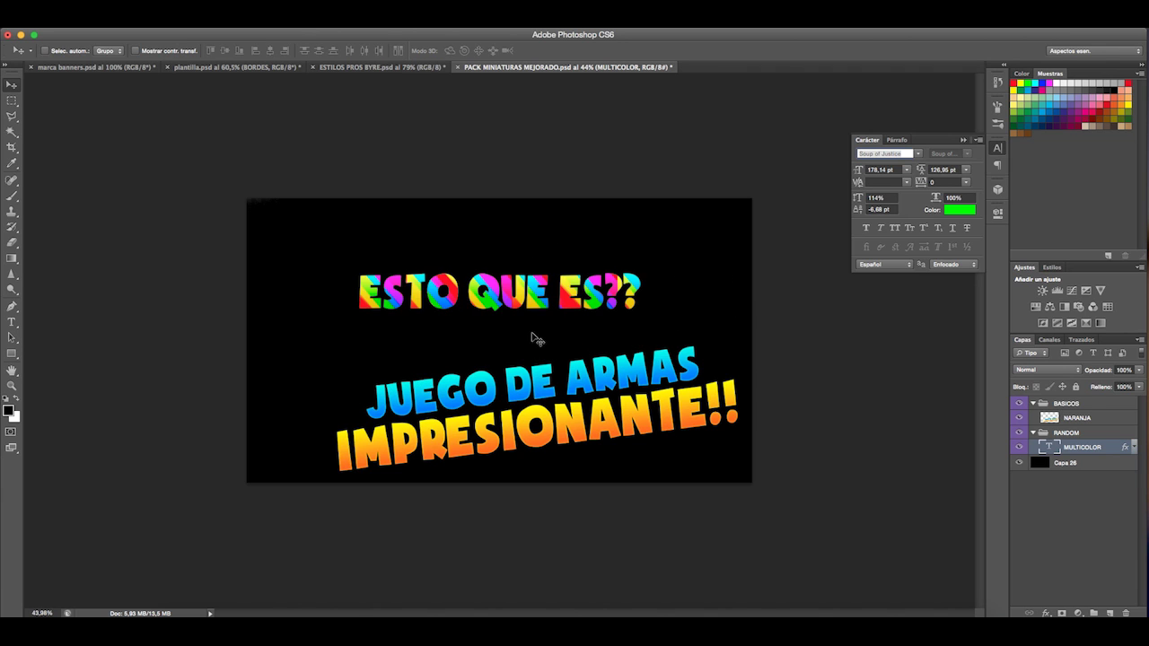
- Rasterize both the text and the layer style of the MULTICOLOR layer
right_click(1096, 456)
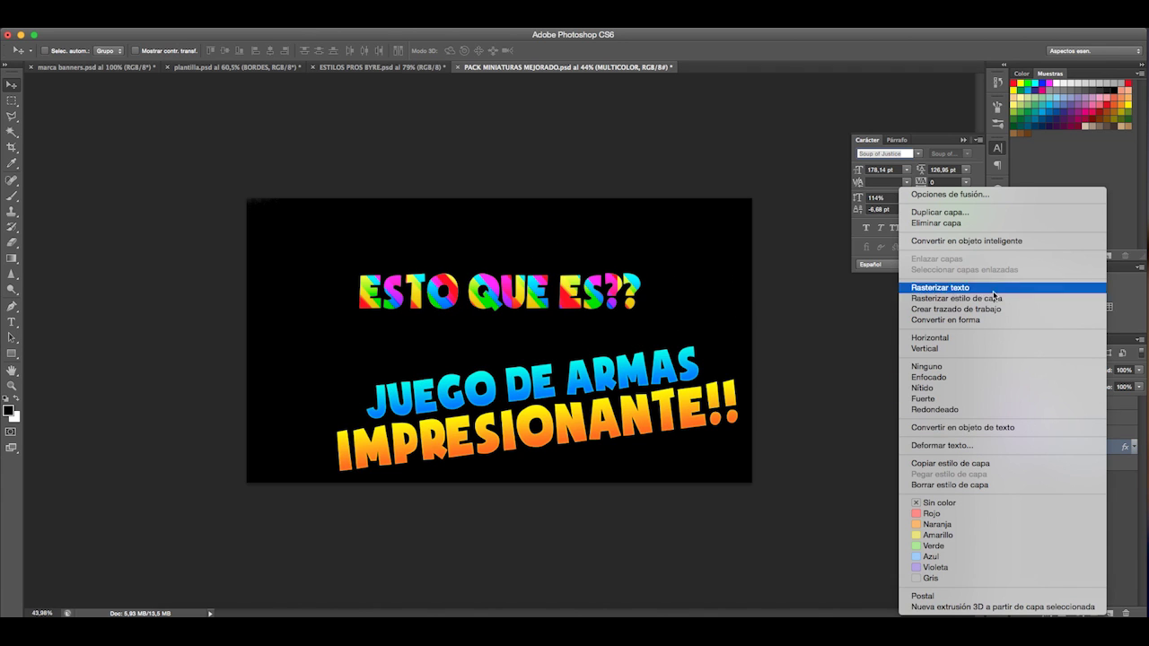
click(952, 288)
right_click(1113, 456)
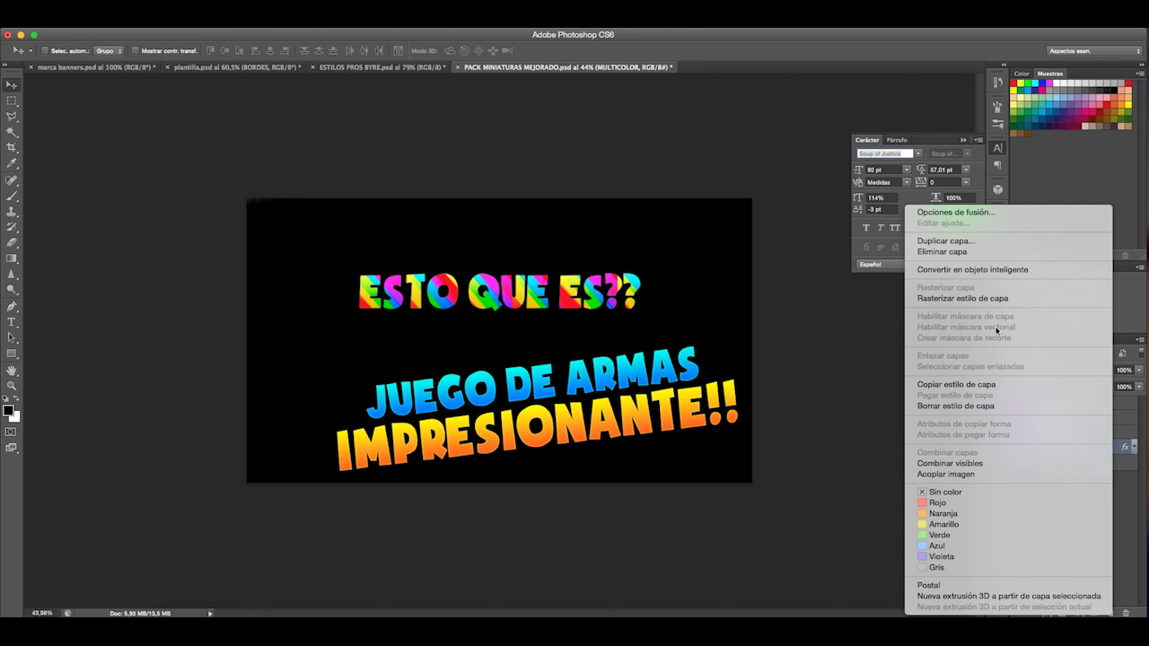
click(983, 298)
- Rotate ESTO QUE ES?? about 7° counterclockwise, shrink it and place it just above the left end of JUEGO DE ARMAS
key(ctrl+t)
drag(686, 364, 718, 340)
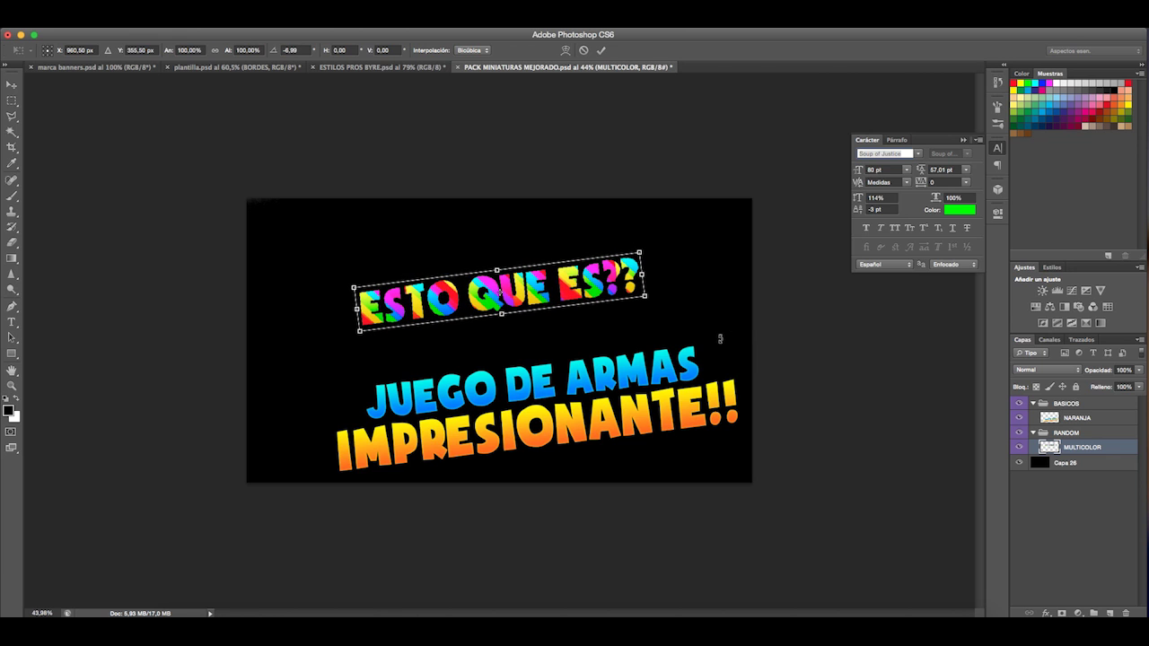
drag(588, 285, 494, 305)
drag(476, 313, 469, 344)
key(Return)
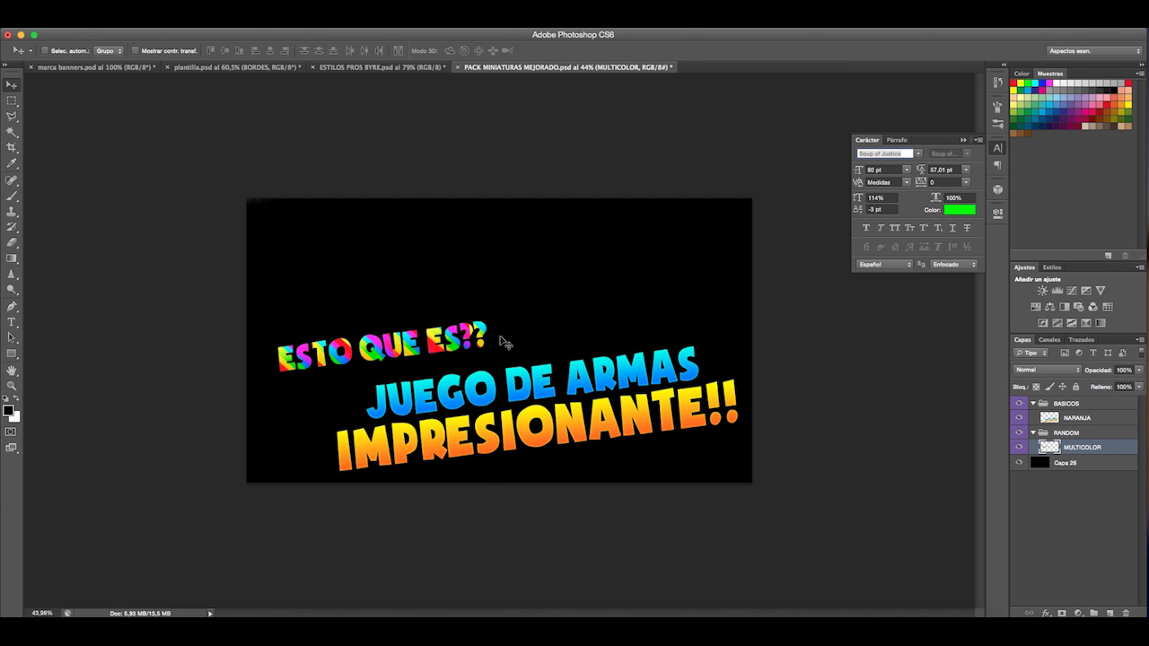
- Switch to Photo Booth, pick the last photo in the strip and bring it into the thumbnail document
key(F4)
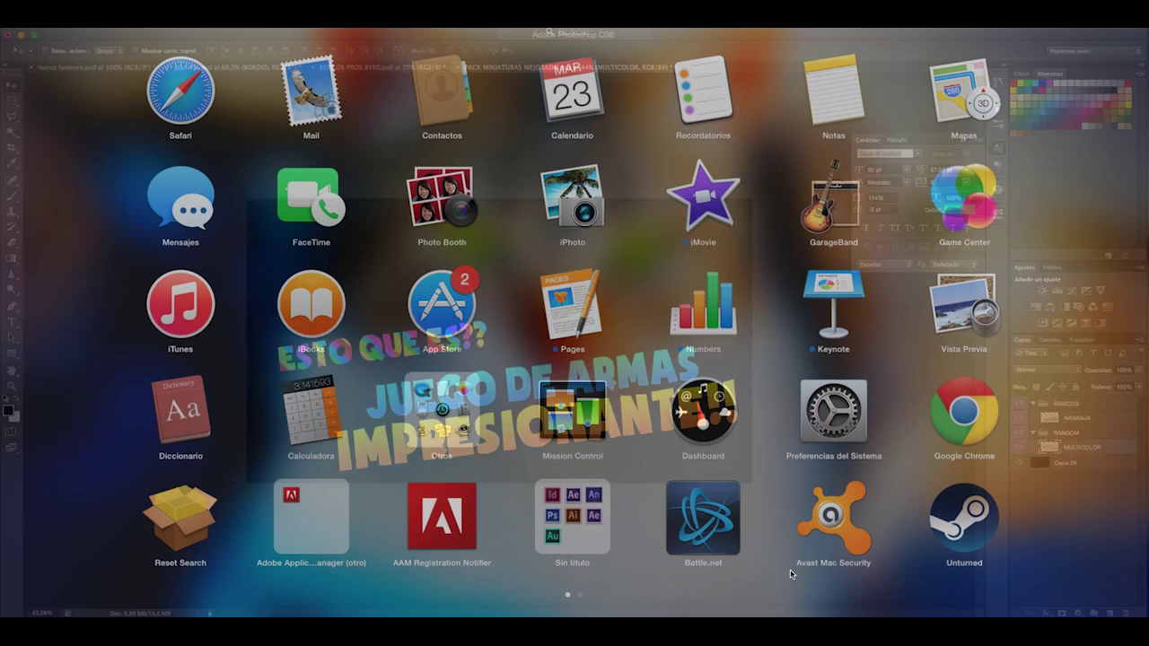
click(480, 199)
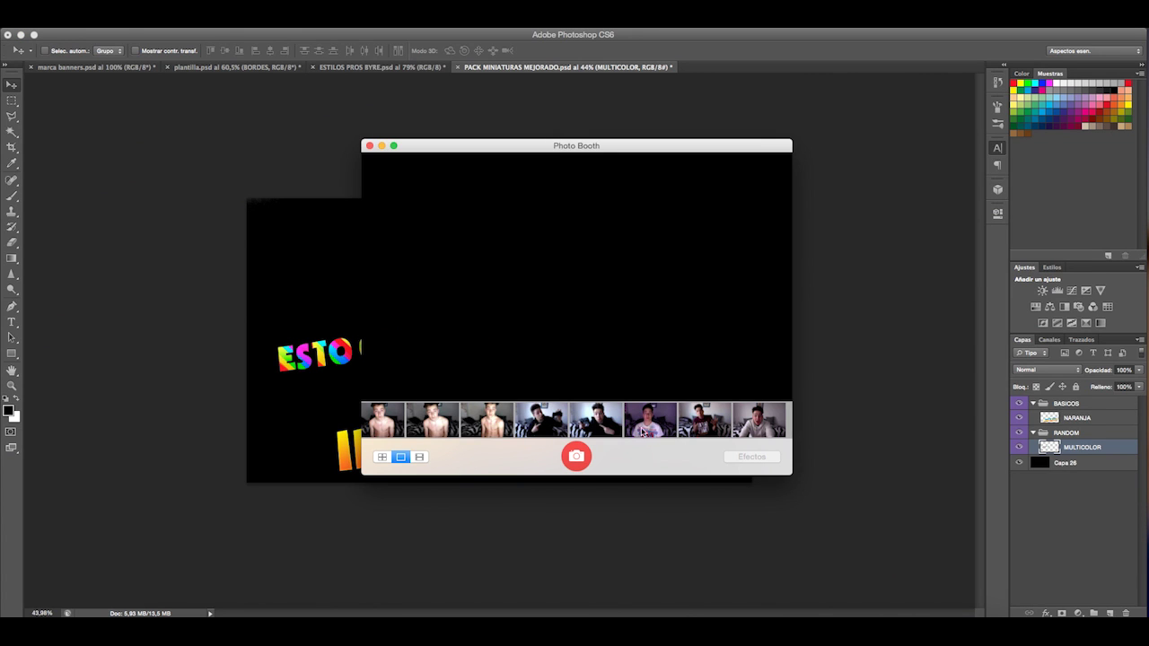
click(757, 428)
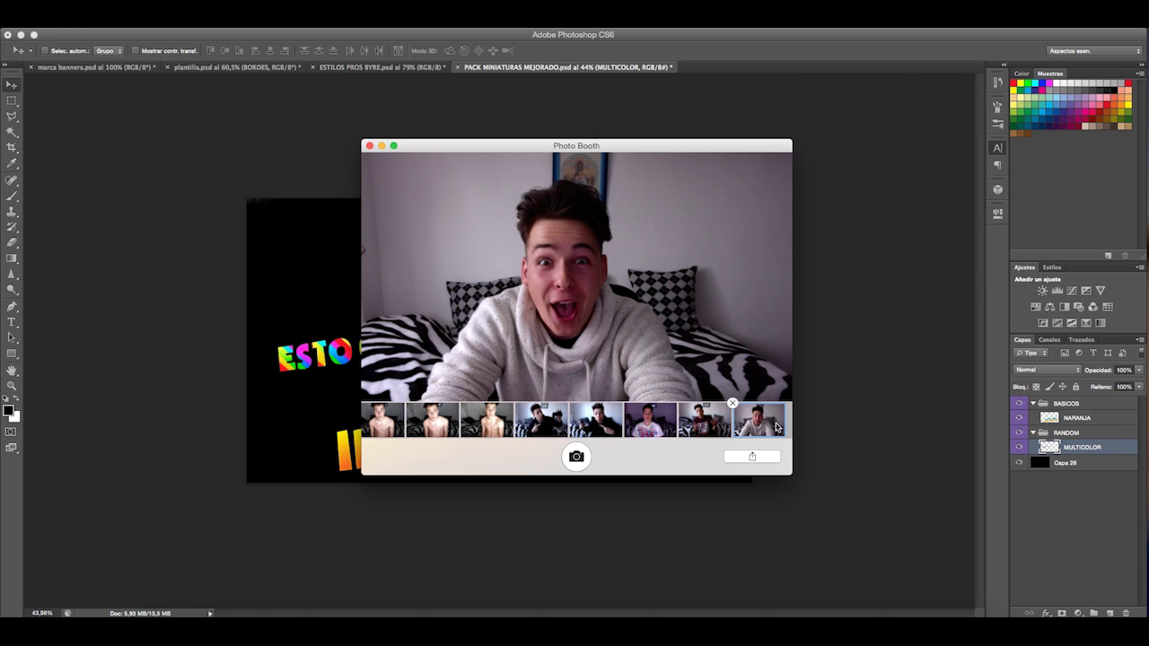
drag(776, 427, 893, 333)
- Bring the photo layer to the top of the layer stack, reposition it over the text, and delete it
drag(565, 305, 499, 347)
drag(1092, 447, 1084, 400)
drag(506, 346, 502, 364)
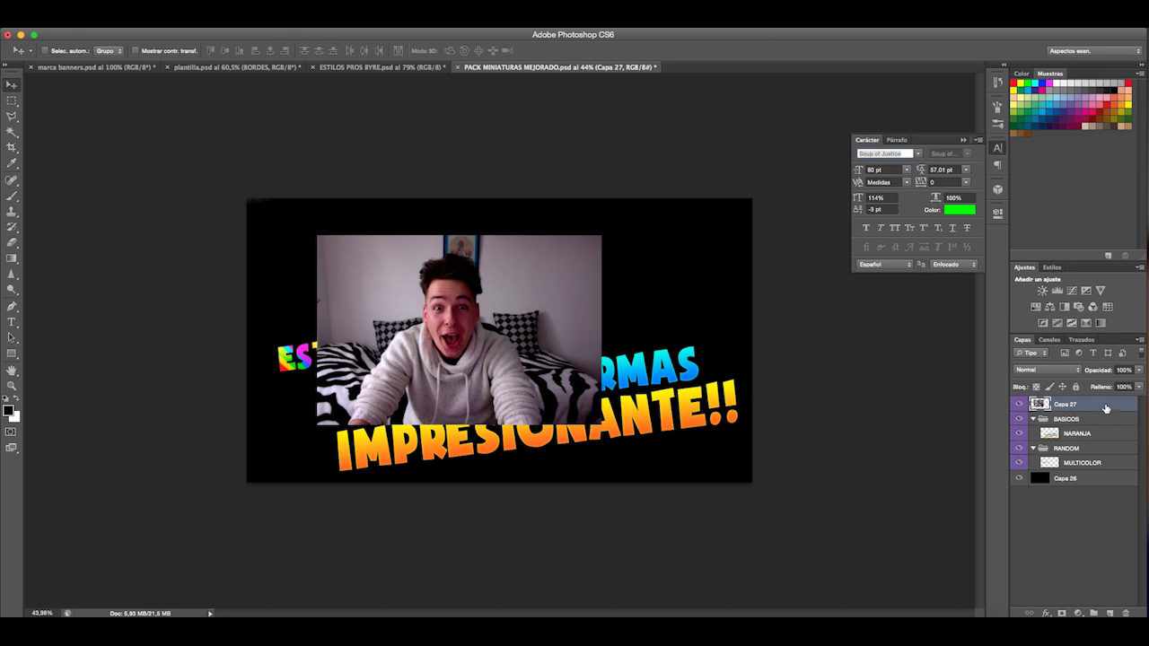
key(BackSpace)
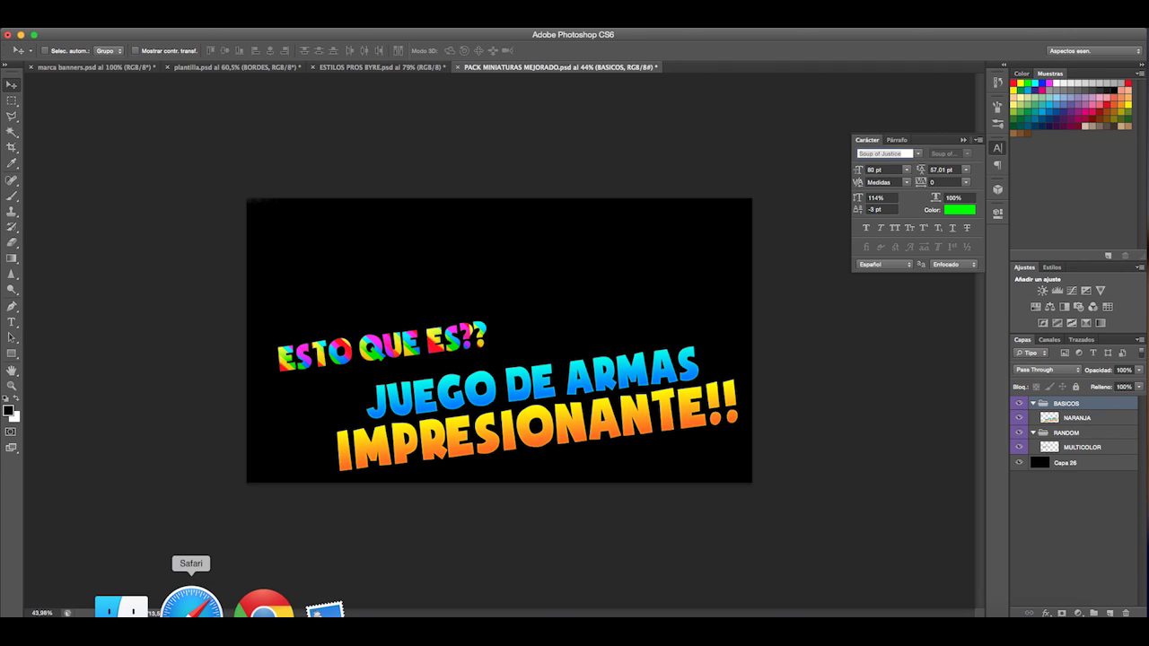
- Switch to Safari and search the web for "CALL OF DUTY" in a new tab
click(191, 610)
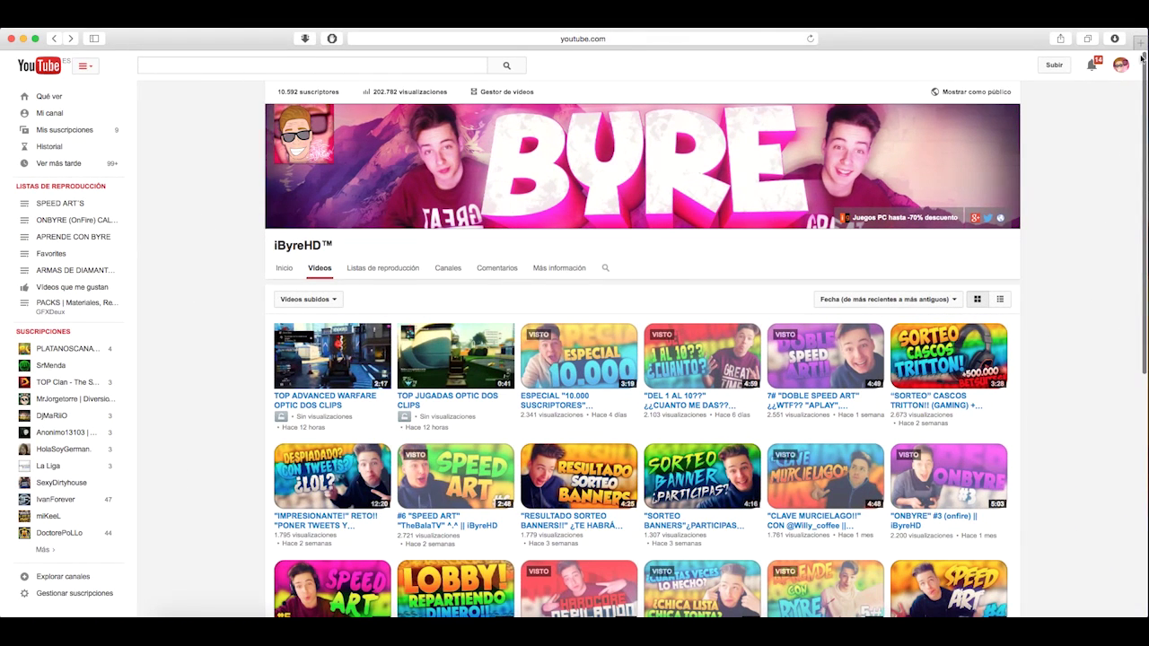
key(super+t)
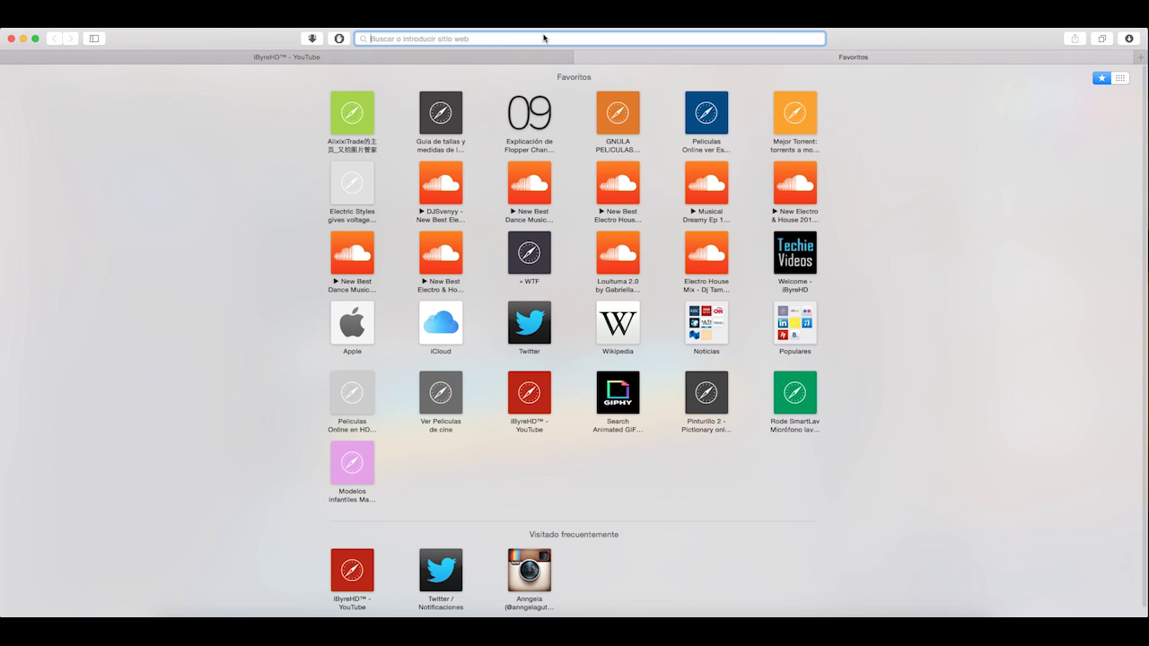
text(CALL OF DUTY)
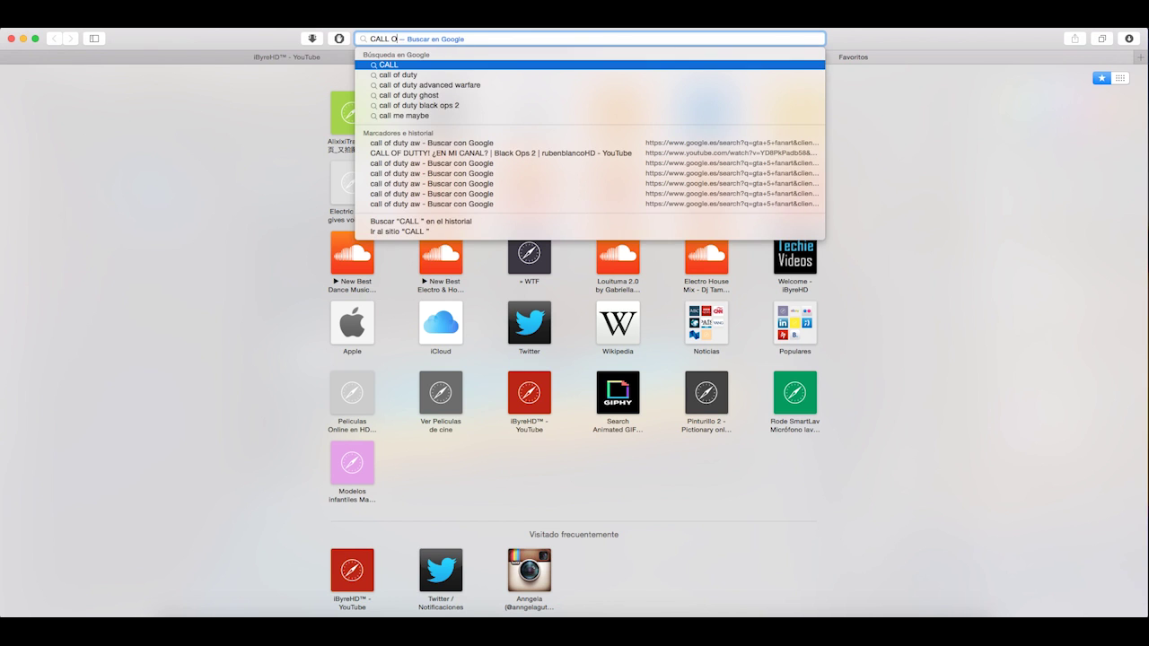
key(Return)
key(Return)
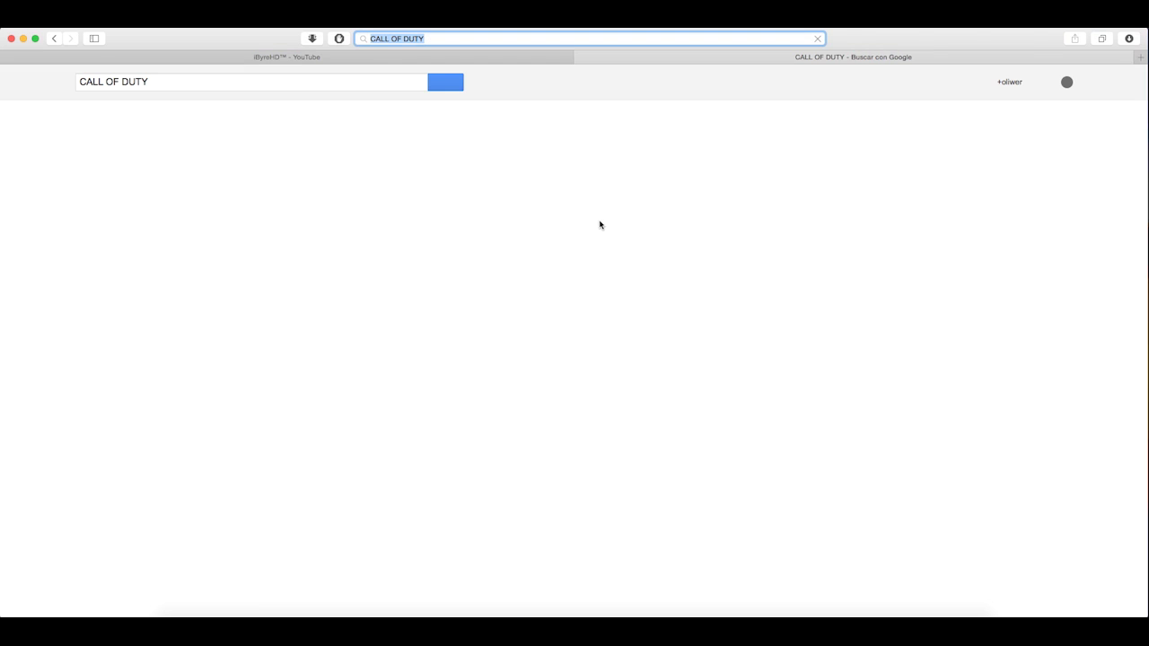
- Show the image results and refine the search to "CALL OF DUTY aw"
click(146, 116)
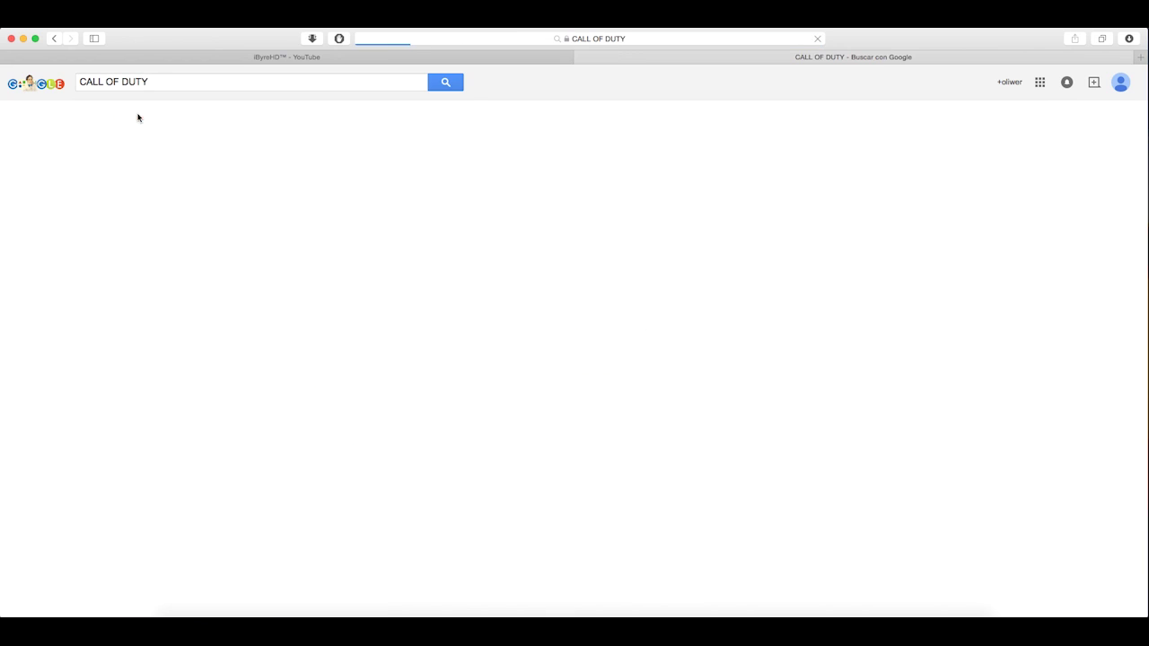
click(200, 85)
text(aw)
key(Return)
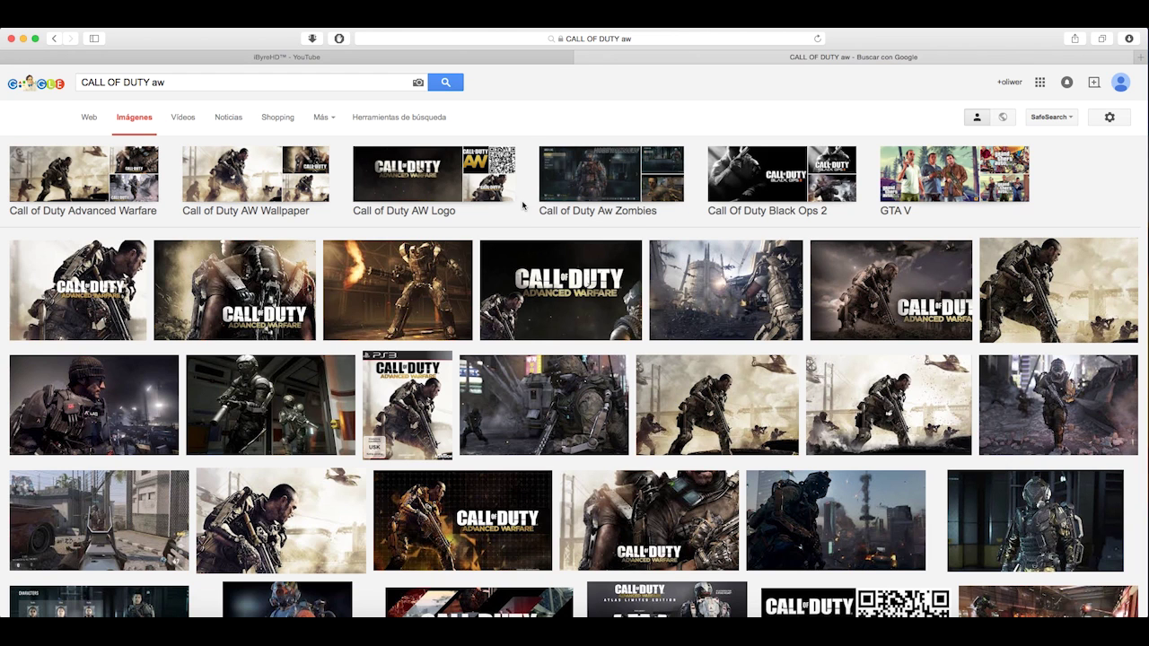
- Show the suggested "Call of Duty AW Logo" results and open the black-and-gold Advanced Warfare logo on white in a new tab
click(483, 214)
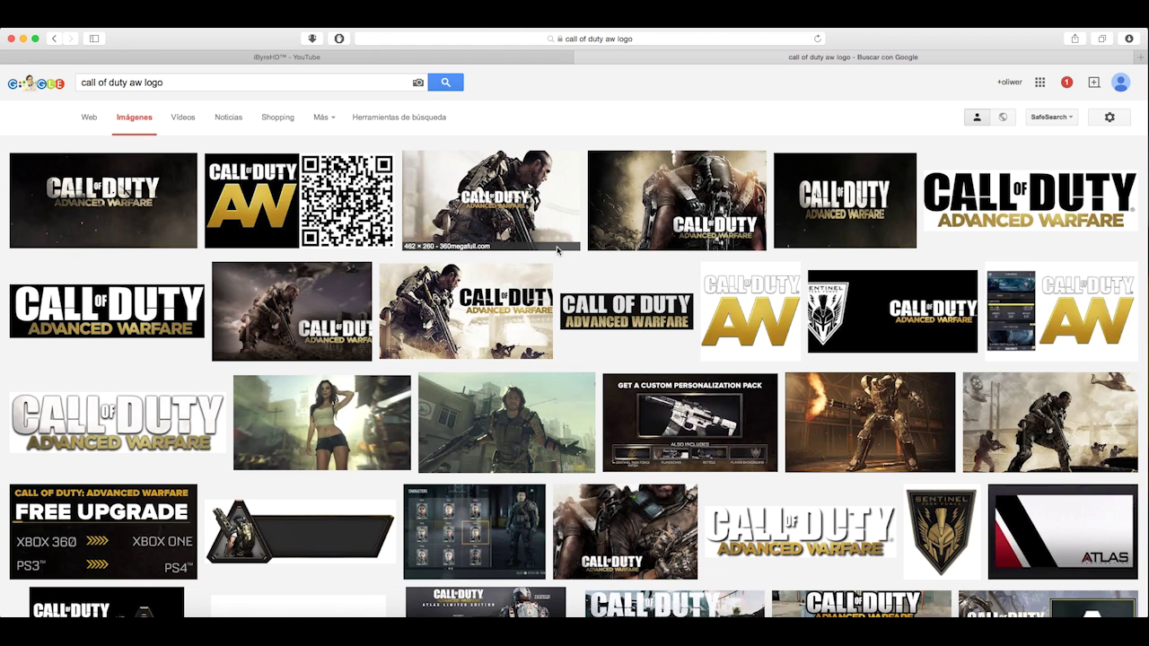
right_click(1001, 210)
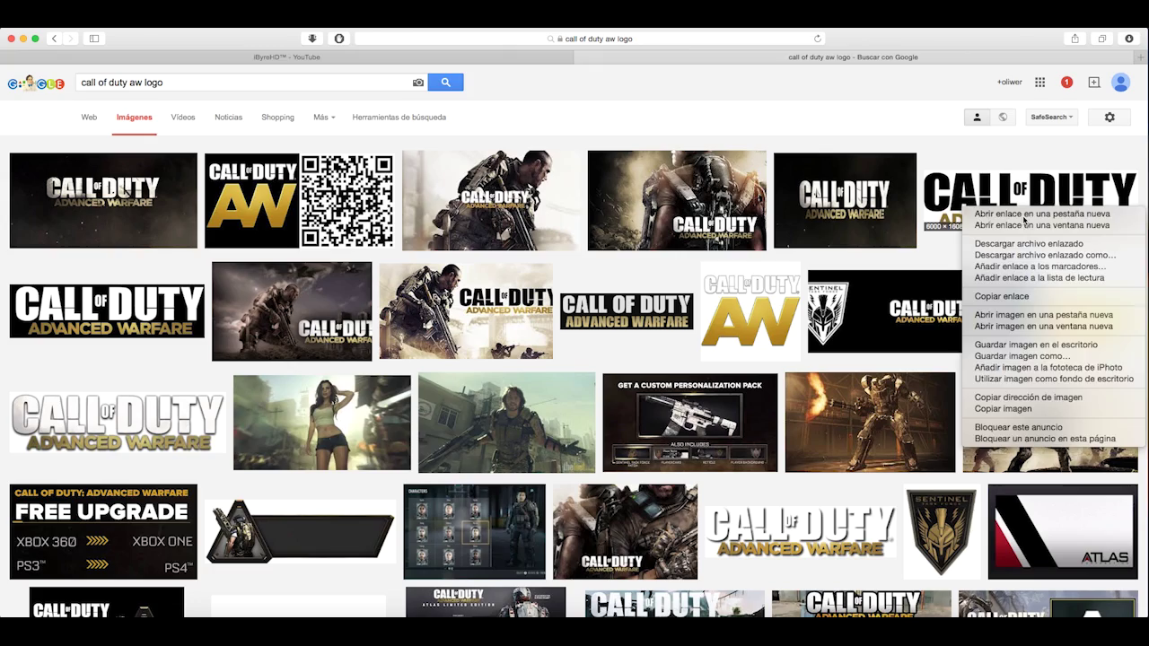
click(1015, 215)
- Find the live-action soldier image with outstretched arms in the results and open the image in a new tab
scroll(672, 252, down, 3)
scroll(669, 254, down, 3)
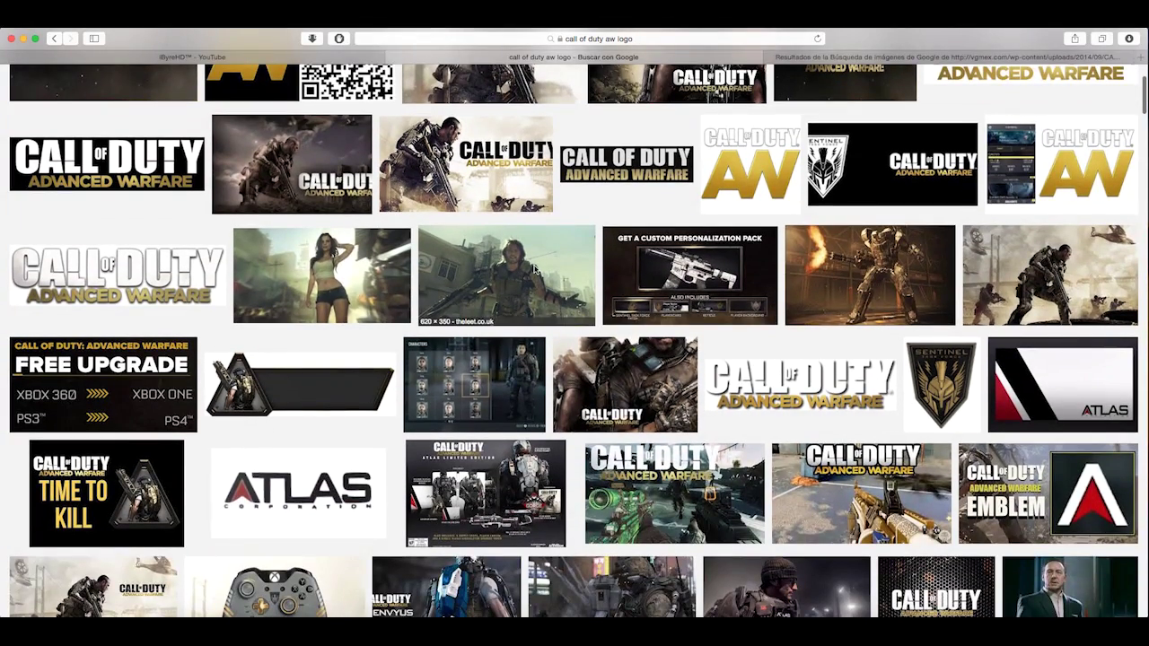
click(536, 269)
right_click(854, 331)
click(860, 334)
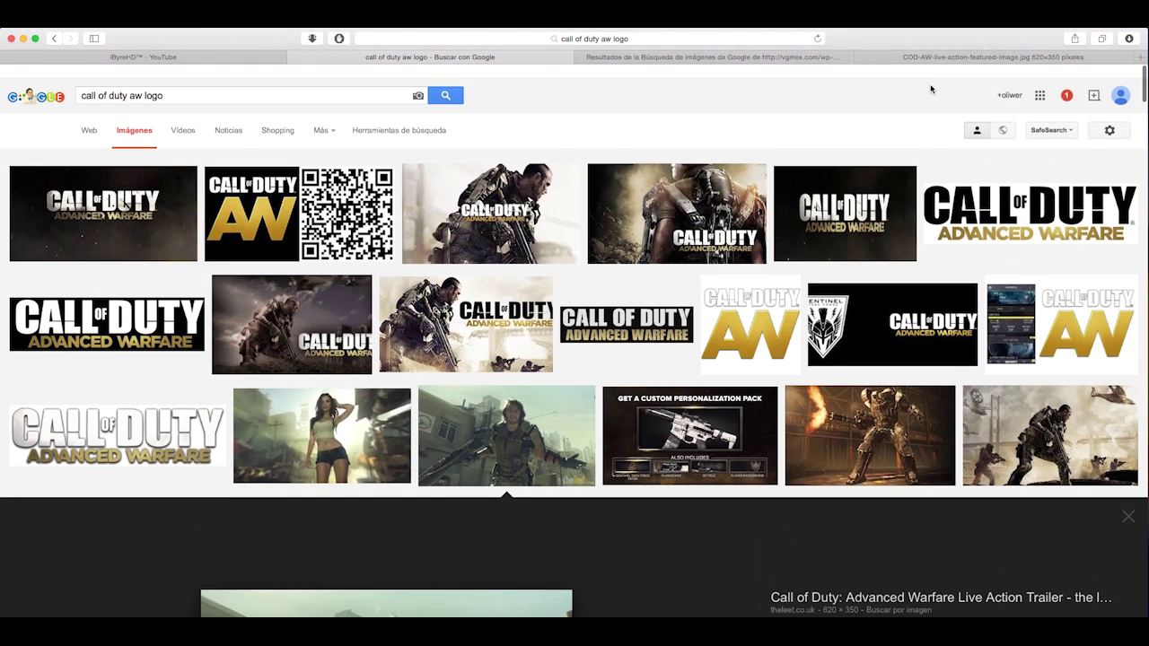
- Copy the full soldier image, switch to Photoshop and paste it into the thumbnail document
key(ctrl+Tab)
right_click(512, 199)
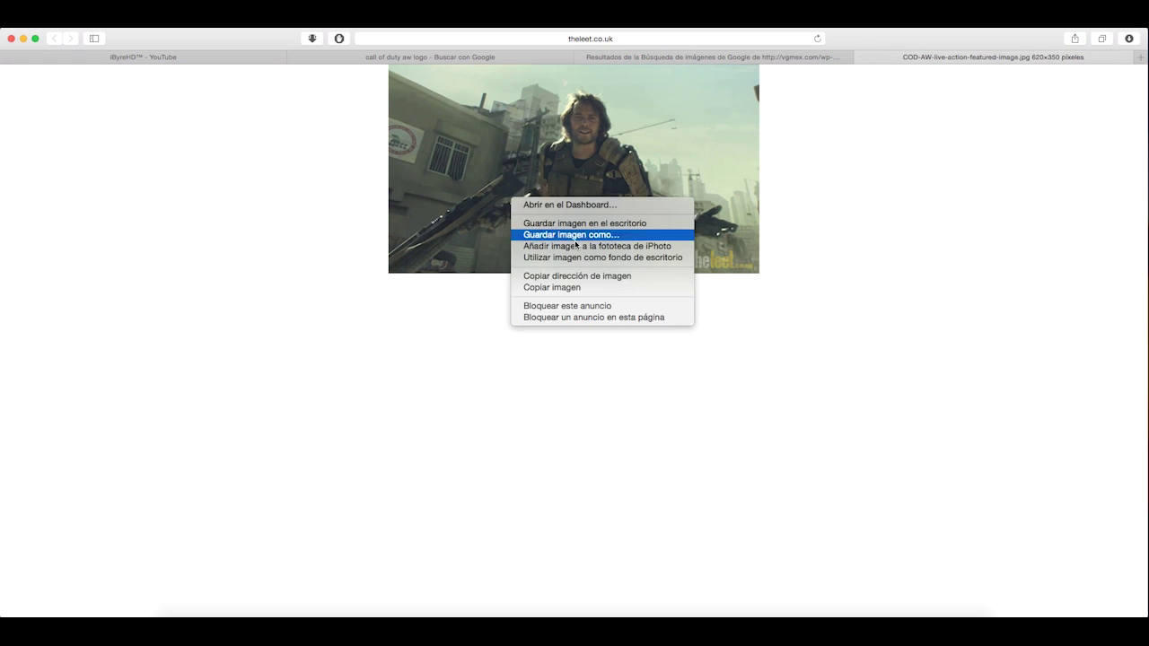
click(590, 287)
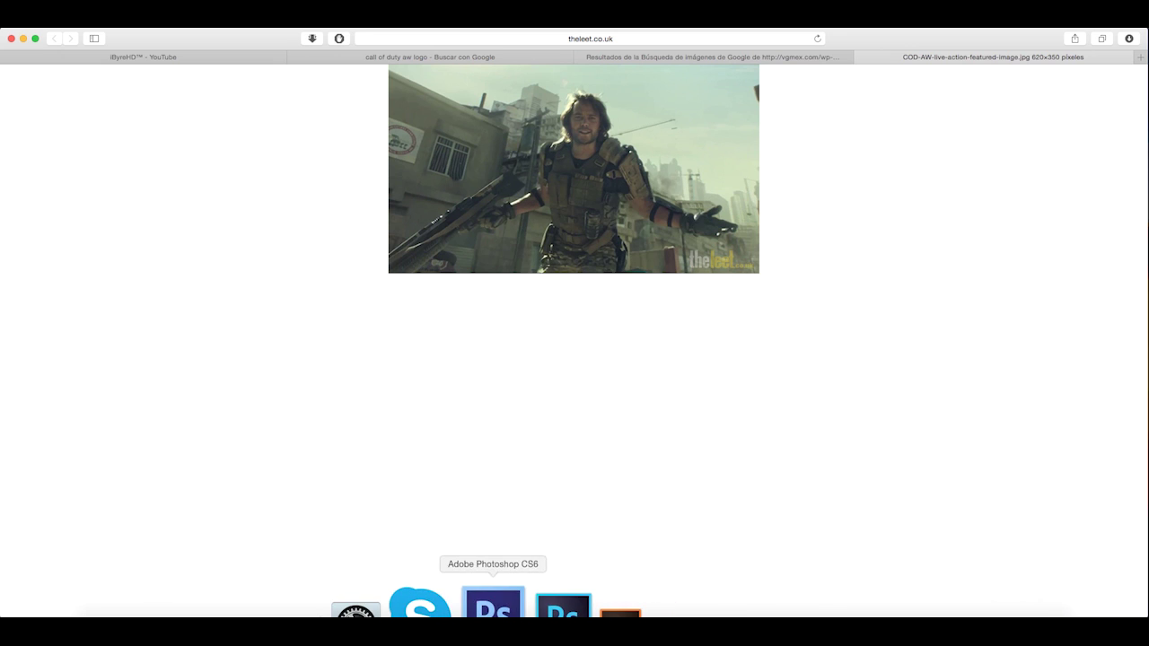
click(486, 608)
key(super+v)
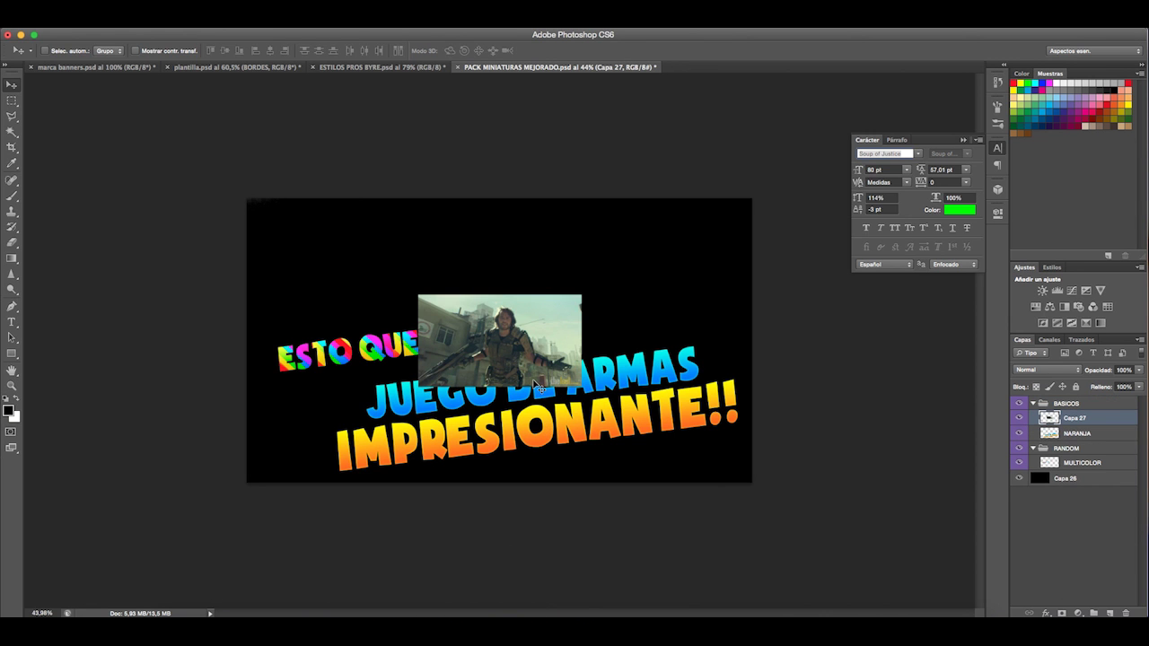
- Enlarge the soldier image to cover the whole canvas, place its layer beneath the text layers and fine-tune its position
key(super+t)
drag(582, 293, 885, 120)
drag(688, 289, 517, 388)
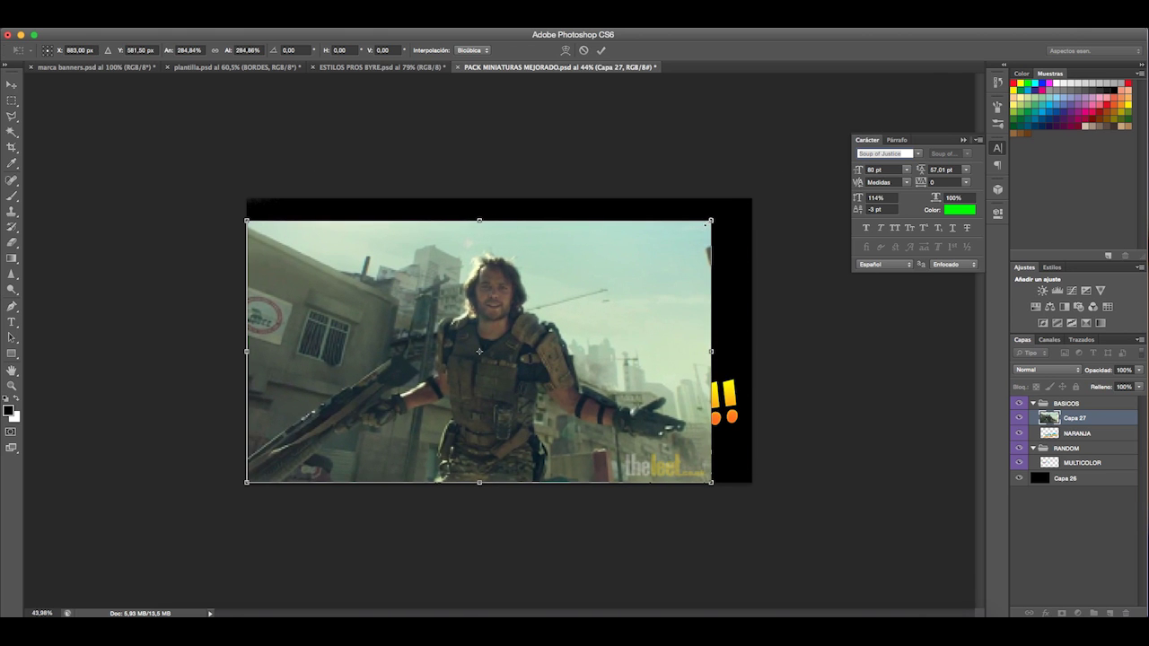
drag(712, 220, 808, 174)
drag(721, 262, 700, 267)
key(Return)
drag(1107, 418, 1084, 479)
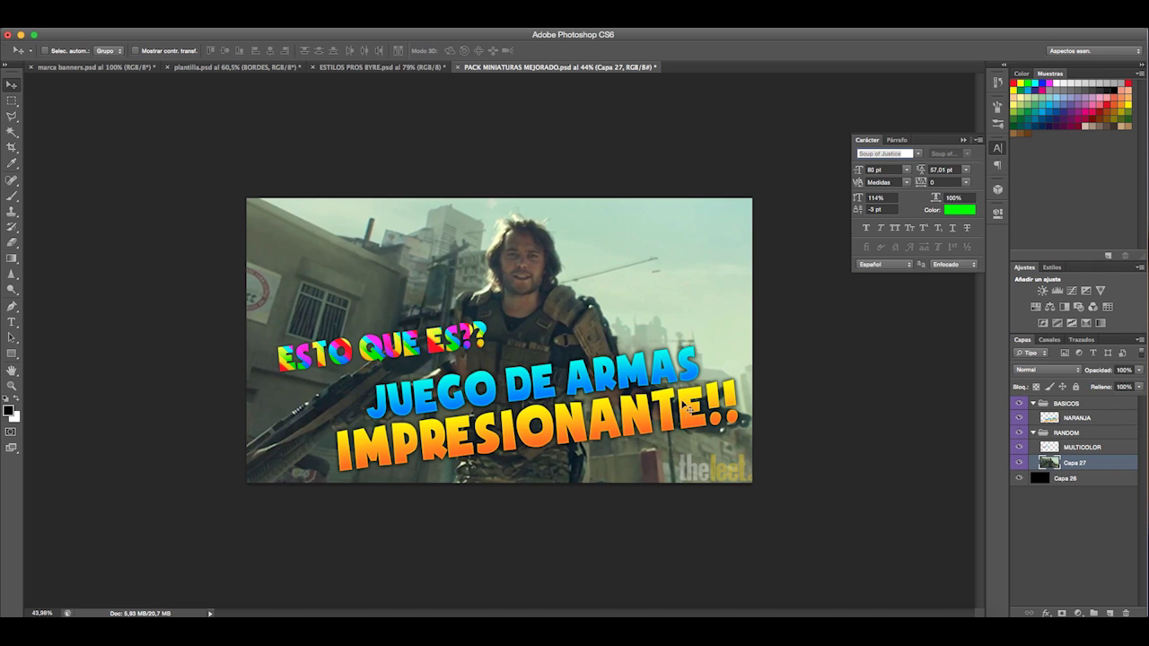
mouse_move(732, 431)
mouse_down()
mouse_move(671, 419)
mouse_move(723, 433)
mouse_up()
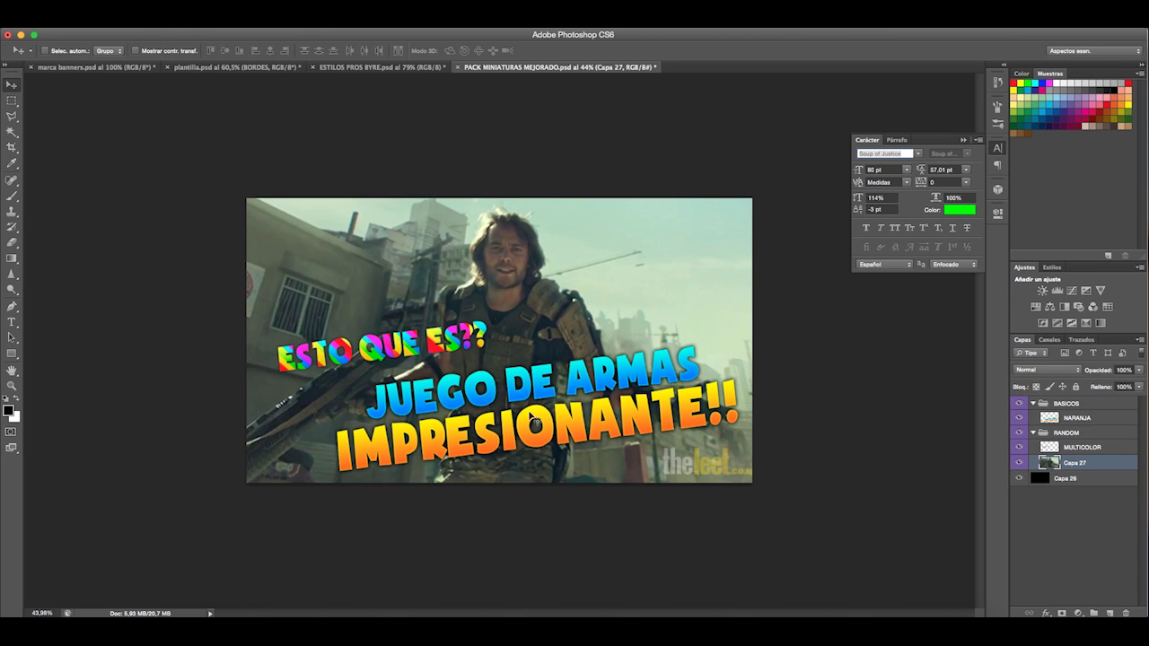
- Switch to Safari and open the full-size Call of Duty Advanced Warfare logo from its search result
click(202, 605)
click(742, 62)
click(862, 57)
right_click(495, 332)
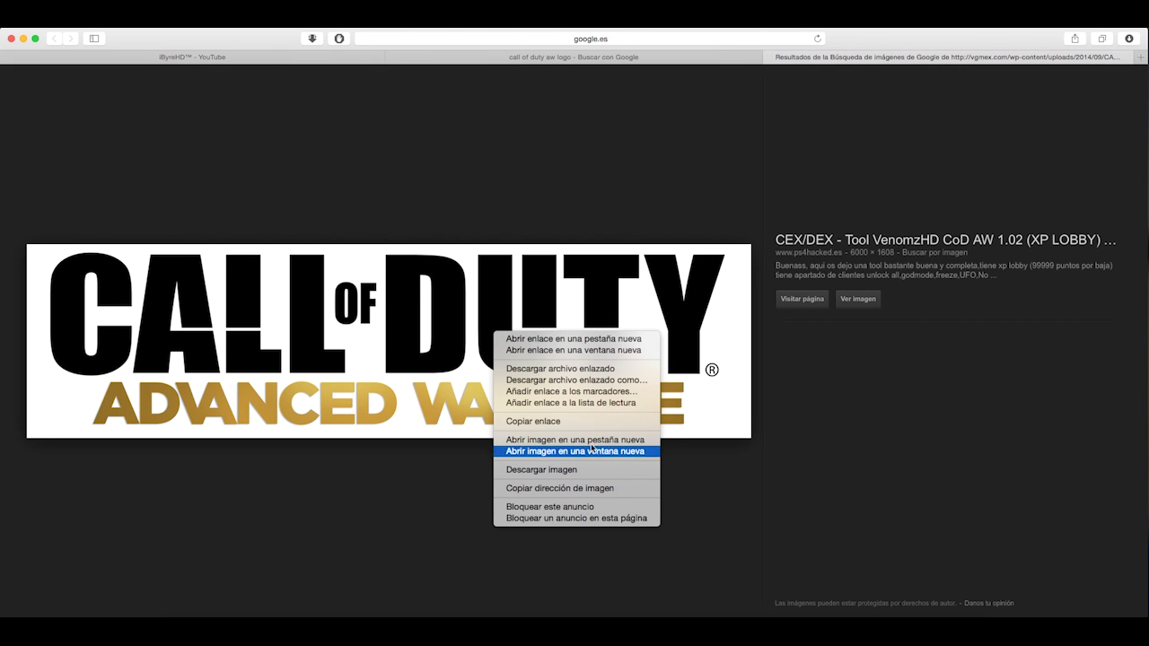
click(825, 309)
click(862, 302)
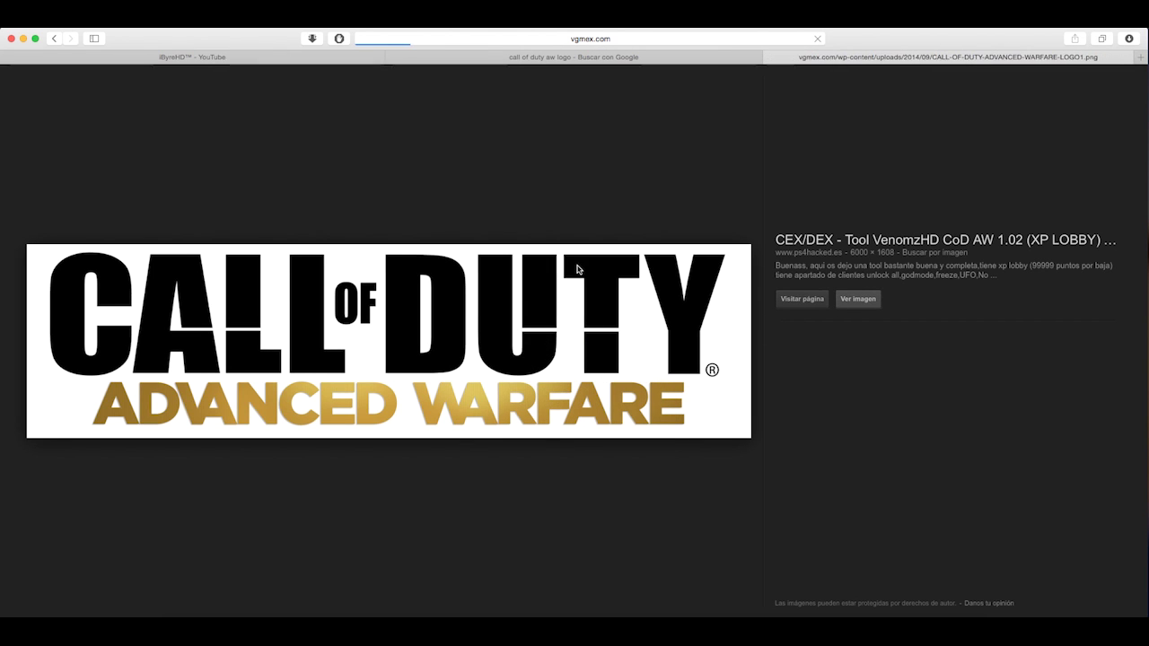
- Copy the Advanced Warfare logo image, switch to Photoshop and paste it above the soldier background
right_click(534, 221)
click(653, 198)
click(652, 196)
right_click(492, 198)
click(683, 236)
click(620, 230)
click(622, 232)
click(623, 233)
right_click(623, 228)
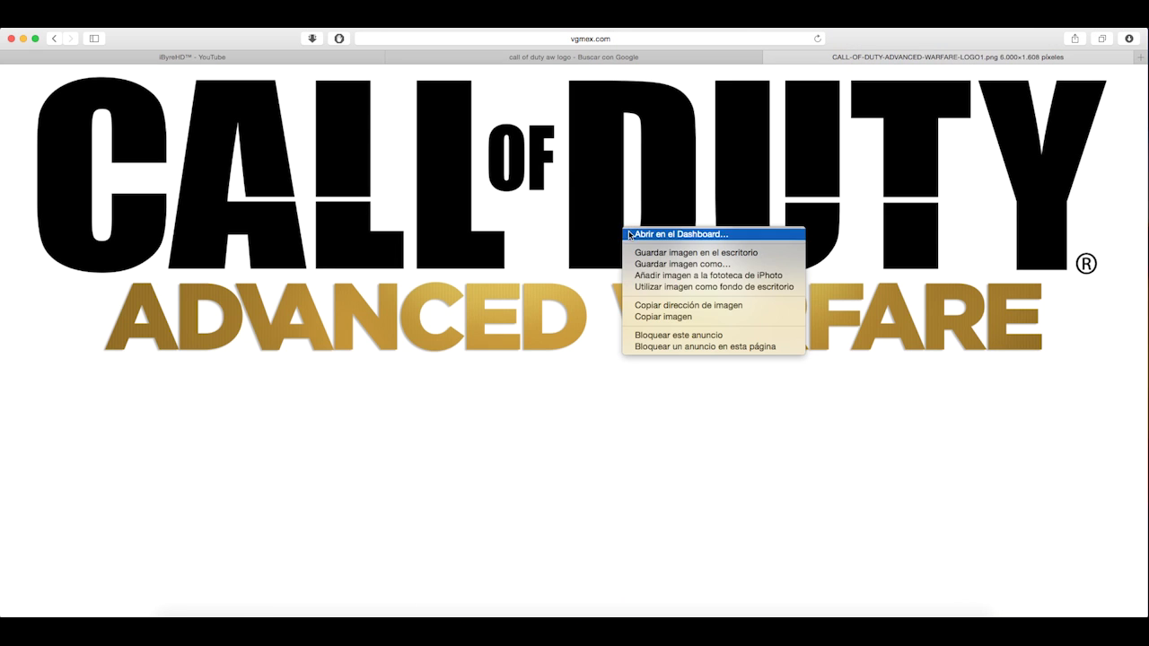
click(674, 316)
click(479, 609)
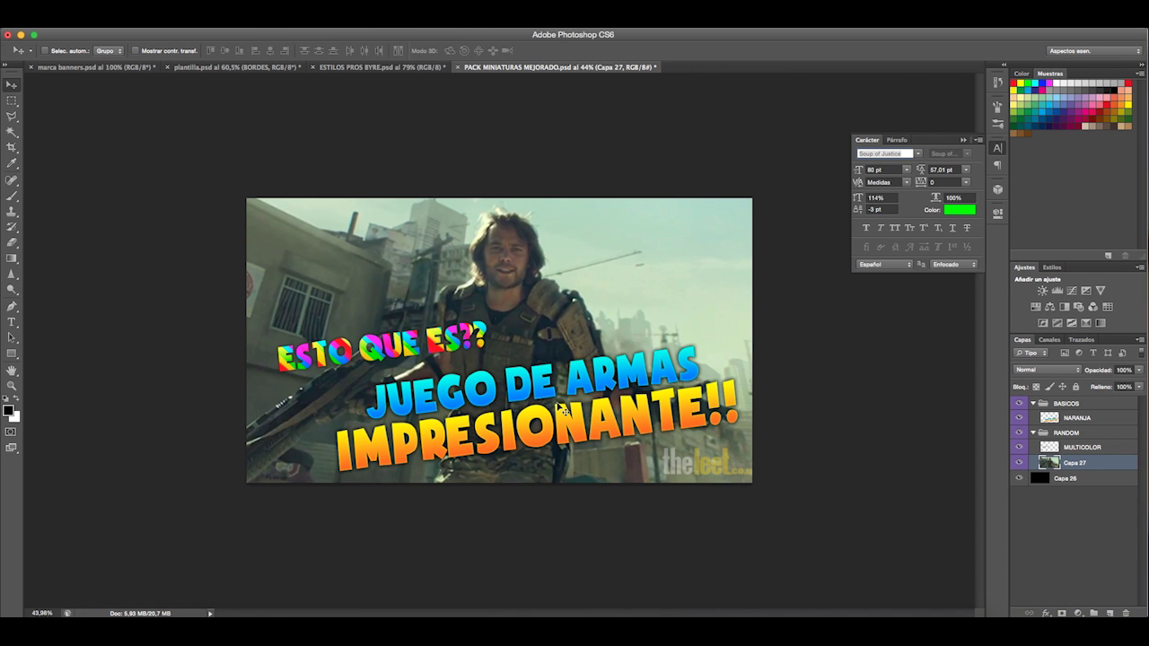
key(super+v)
- Scale down the pasted Call of Duty logo with Free Transform and place it just above the "ESTO QUE ES??" text
key(super+space)
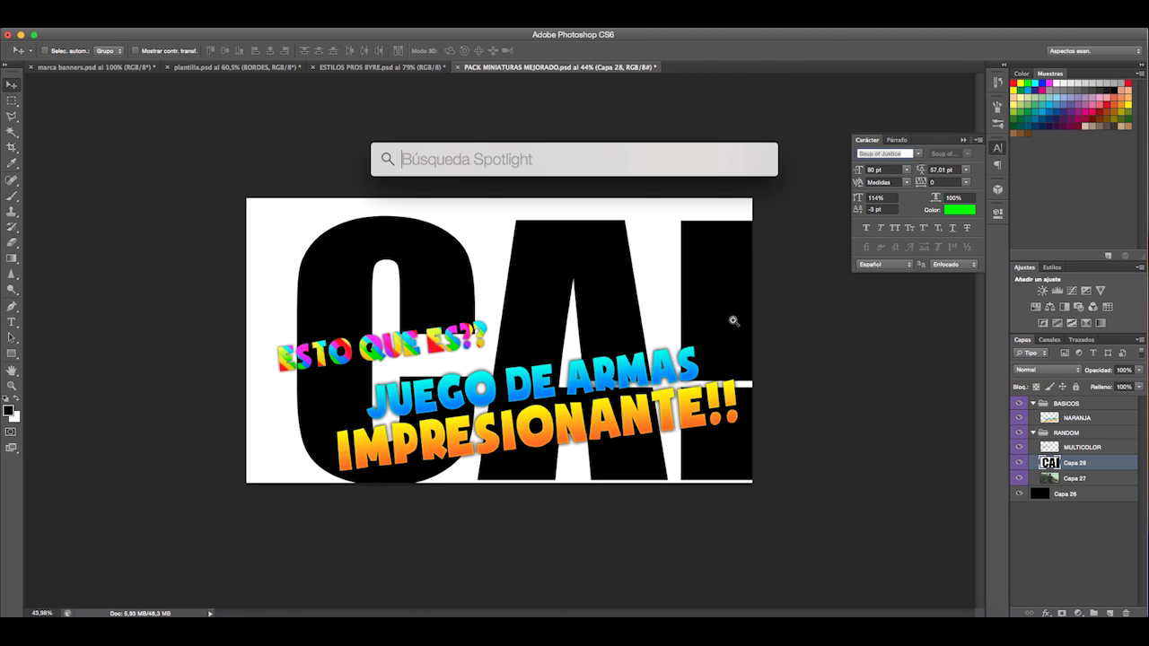
key(Escape)
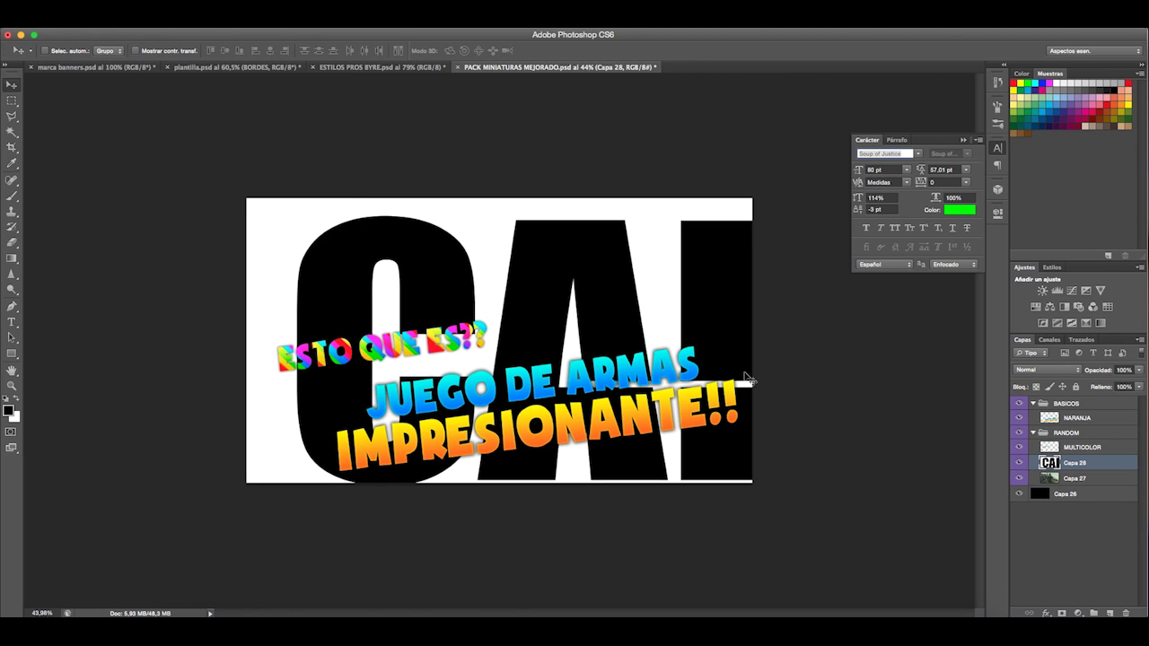
key(super+t)
drag(747, 372, 562, 374)
key(super+z)
key(super+space)
drag(674, 381, 536, 360)
drag(638, 367, 500, 329)
key(super+plus)
key(super+plus)
key(super+plus)
key(super+plus)
drag(459, 282, 517, 336)
key(Return)
- Remove the logo's white background and the white areas inside its letters with the Magic Eraser
key(super+space)
click(12, 243)
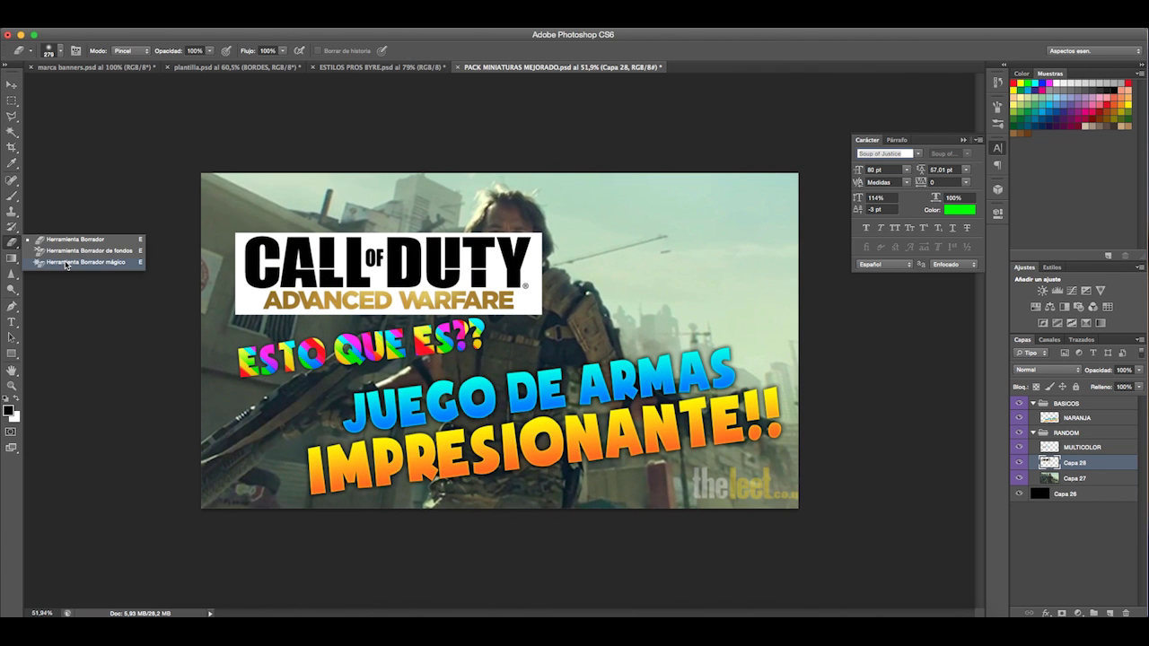
click(66, 265)
click(255, 293)
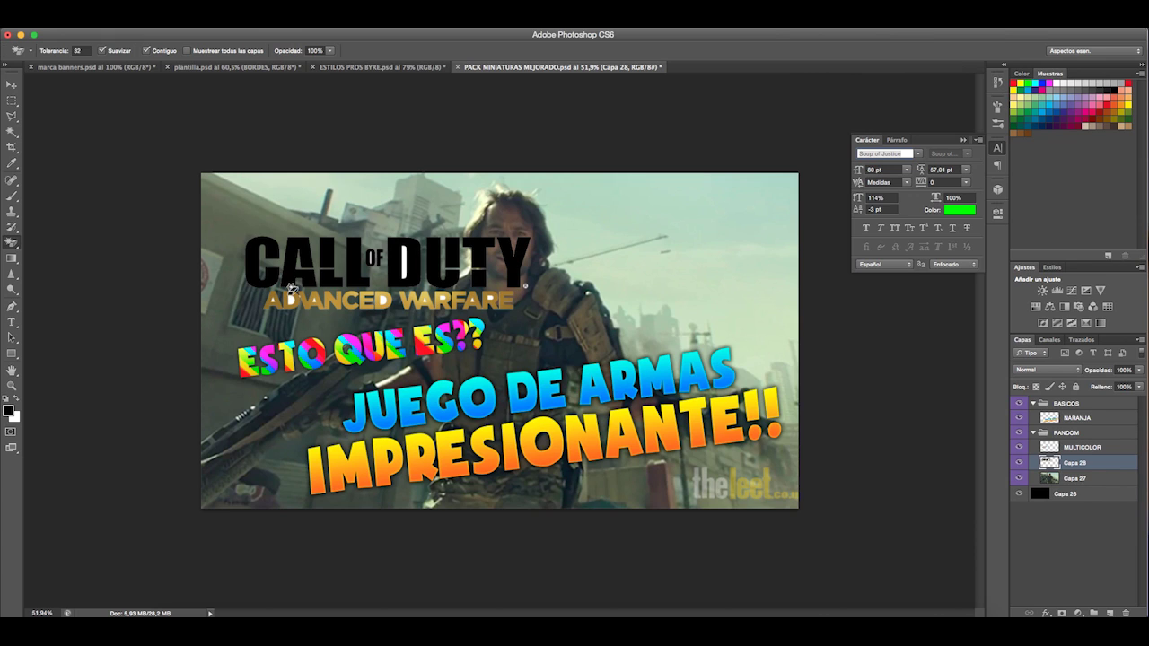
click(374, 258)
scroll(373, 259, up, 5)
click(377, 256)
click(448, 260)
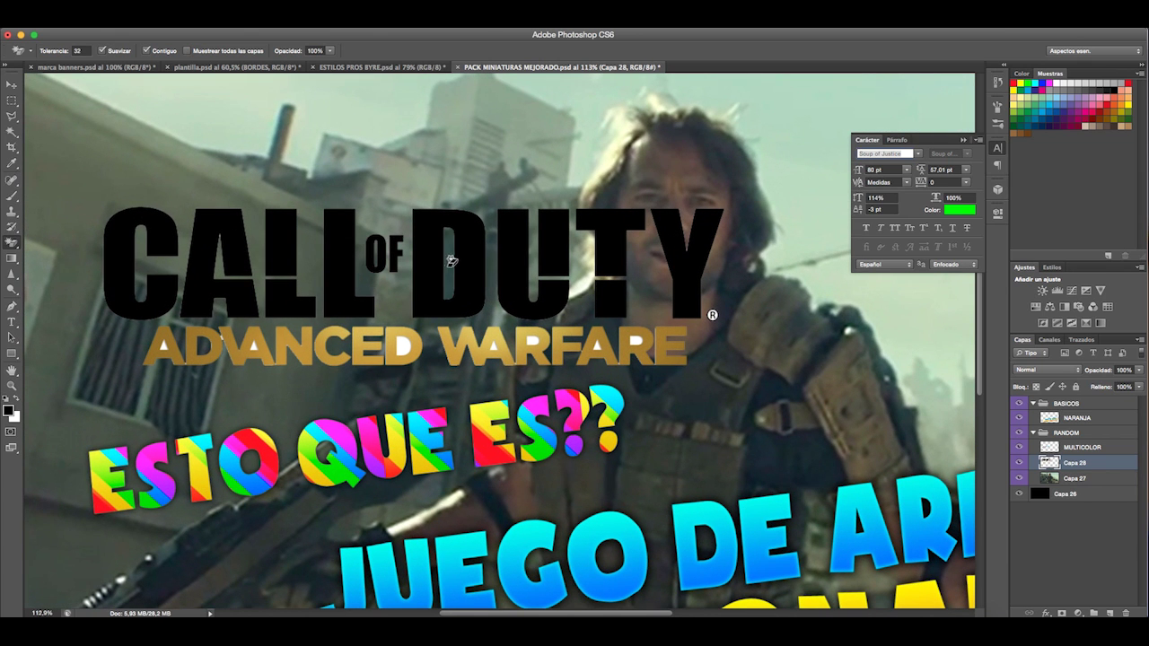
scroll(409, 321, down, 3)
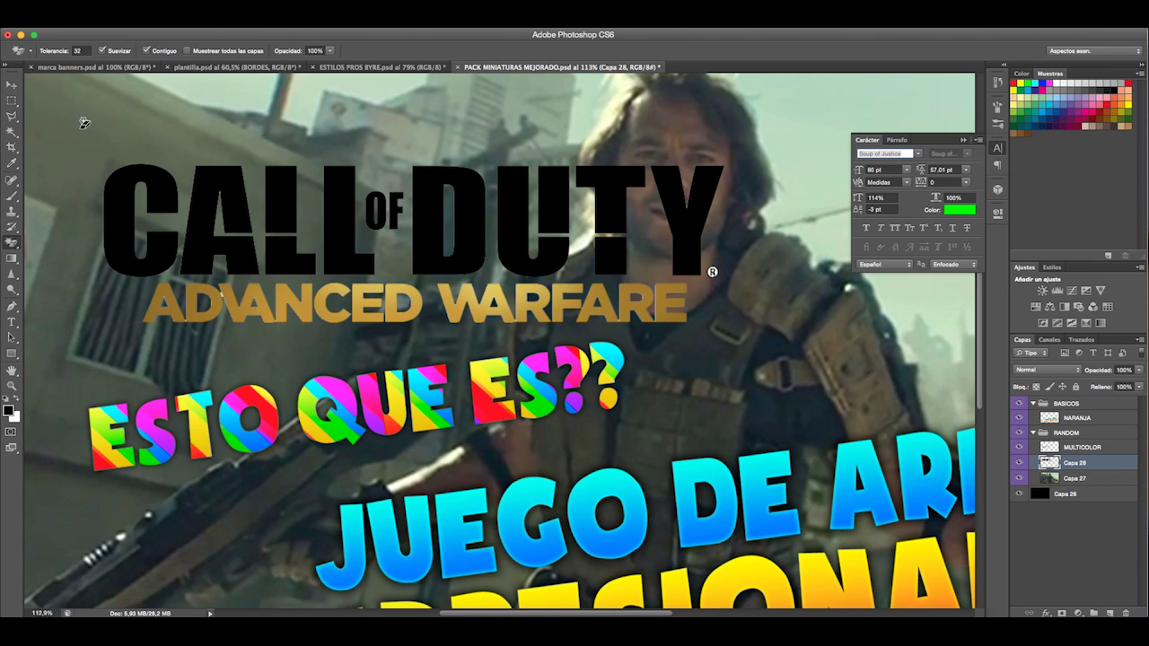
- Erase the ® mark beside the logo using the regular Eraser with a brush size of 7
click(13, 244)
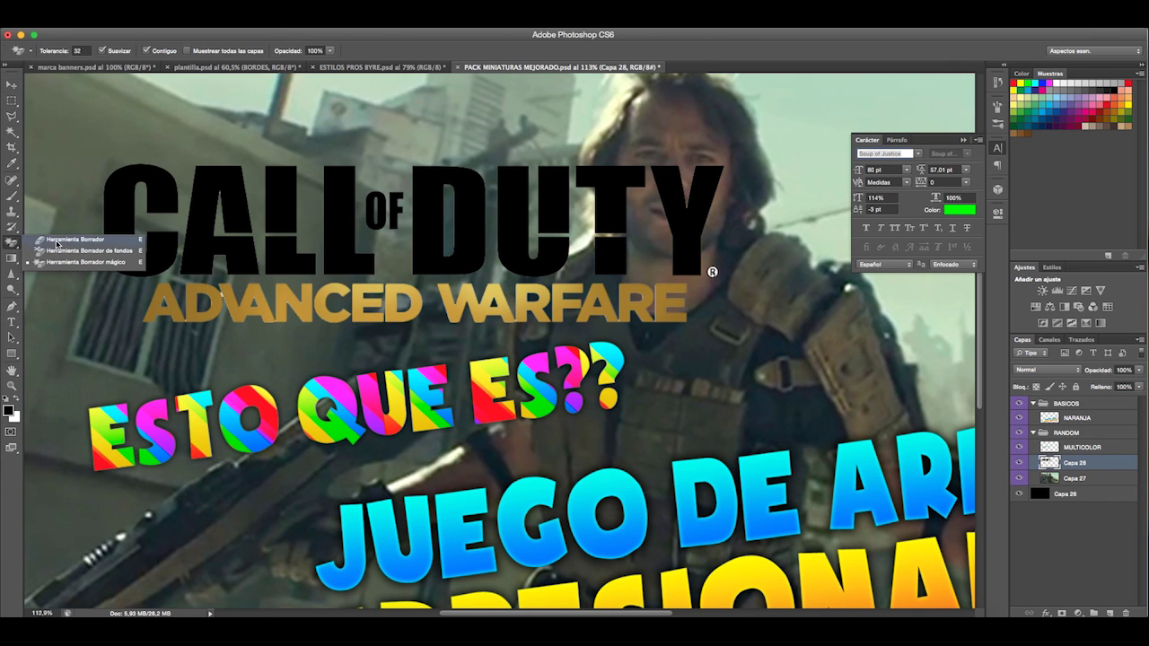
click(71, 241)
click(59, 51)
drag(68, 93, 20, 92)
key(Return)
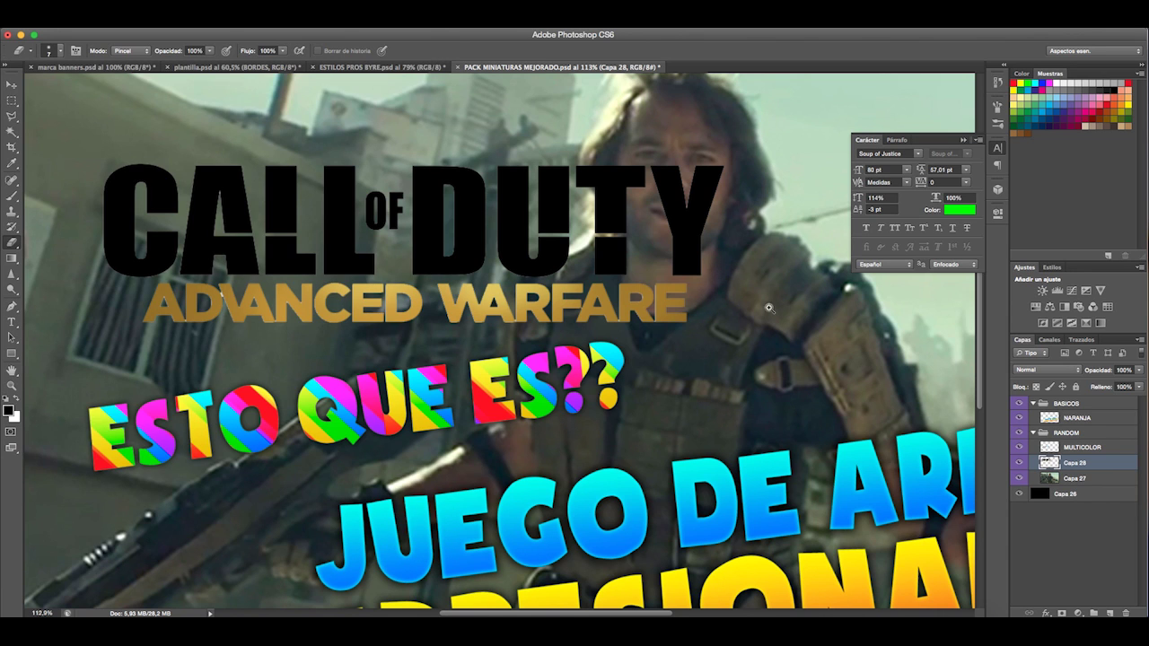
key(ctrl+0)
- Duplicate the Call of Duty logo layer
click(11, 85)
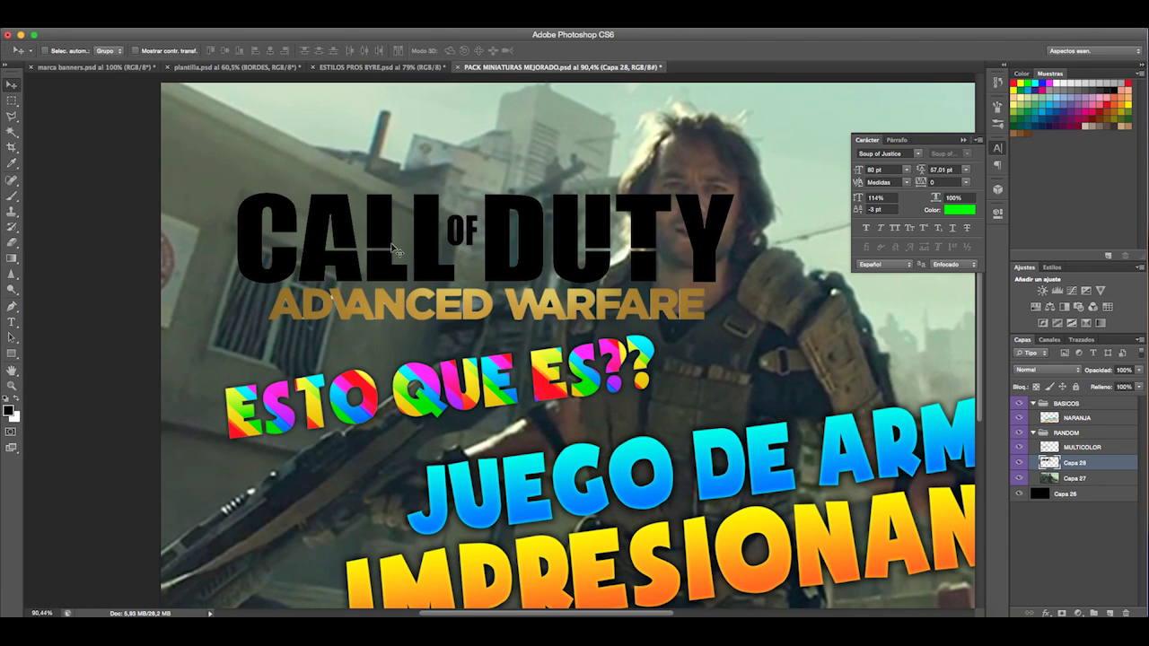
double_click(1124, 466)
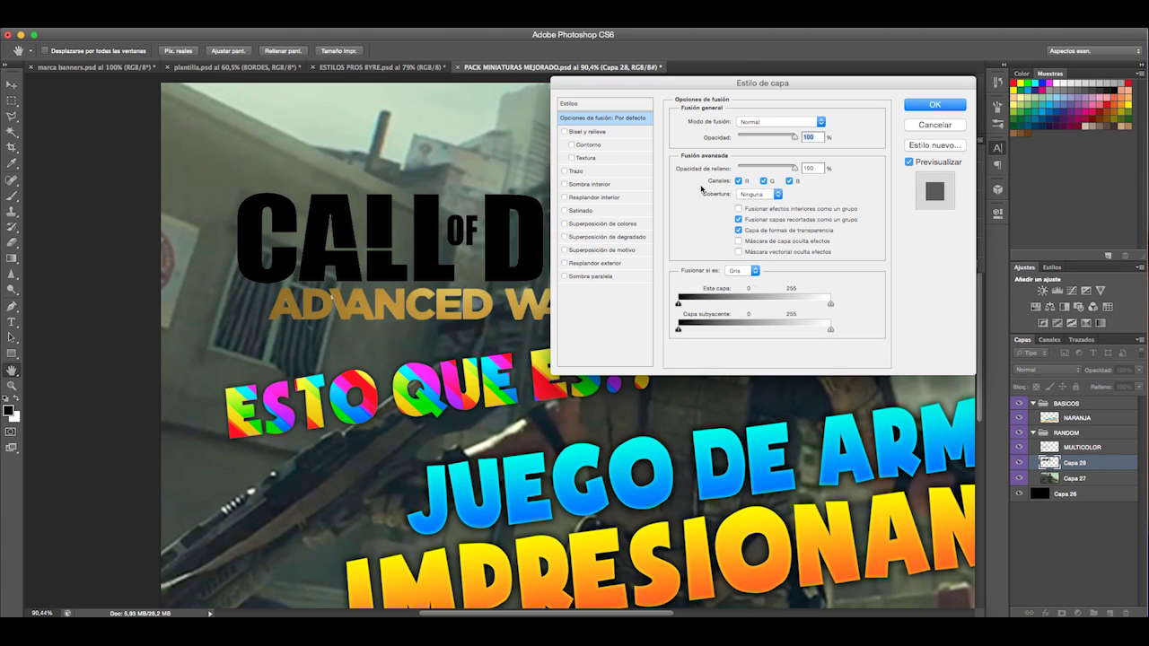
click(935, 125)
key(ctrl+j)
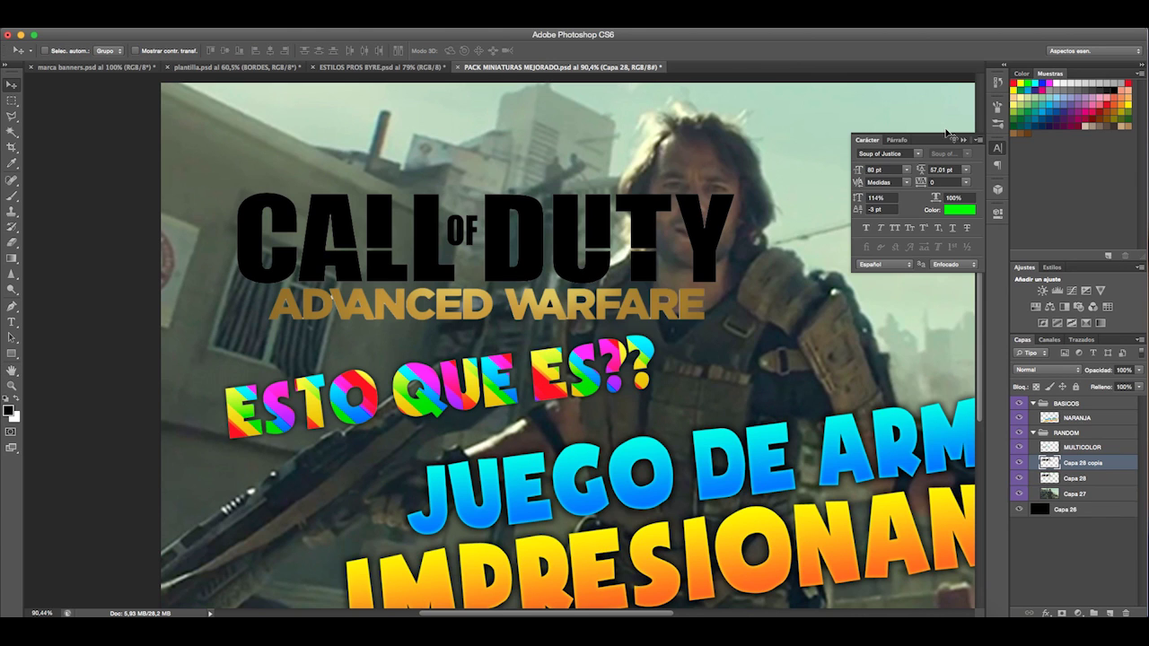
- Marquee-select the "ADVANCED WARFARE" line on the original logo layer, switch to the duplicate layer and clear the selection
click(1109, 479)
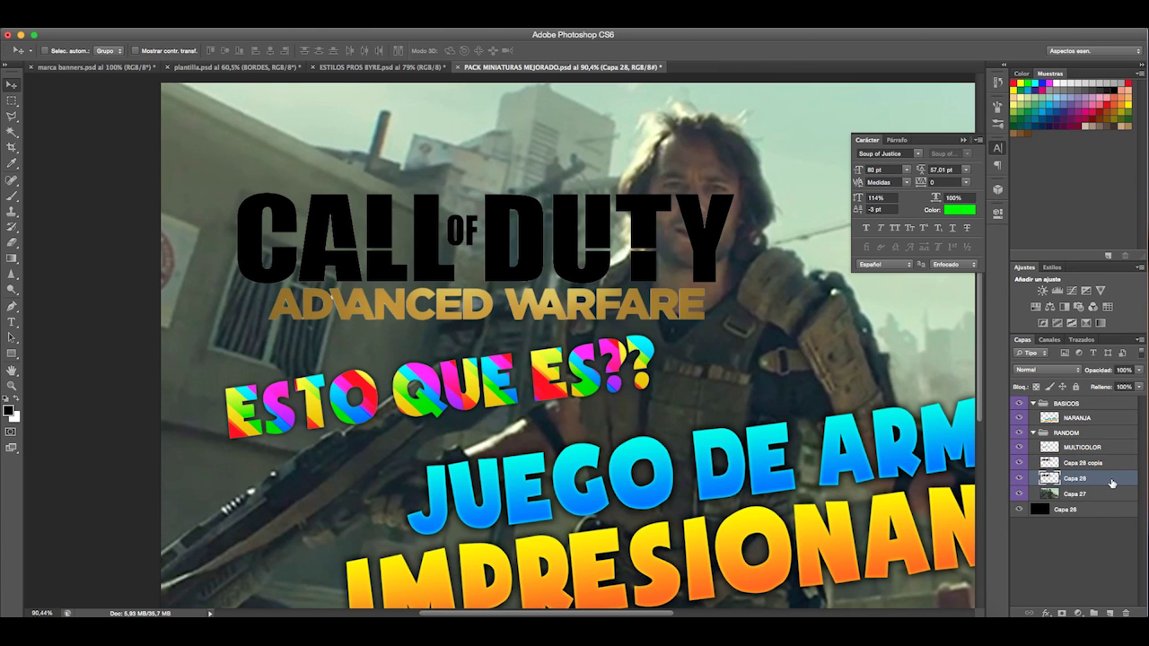
click(12, 242)
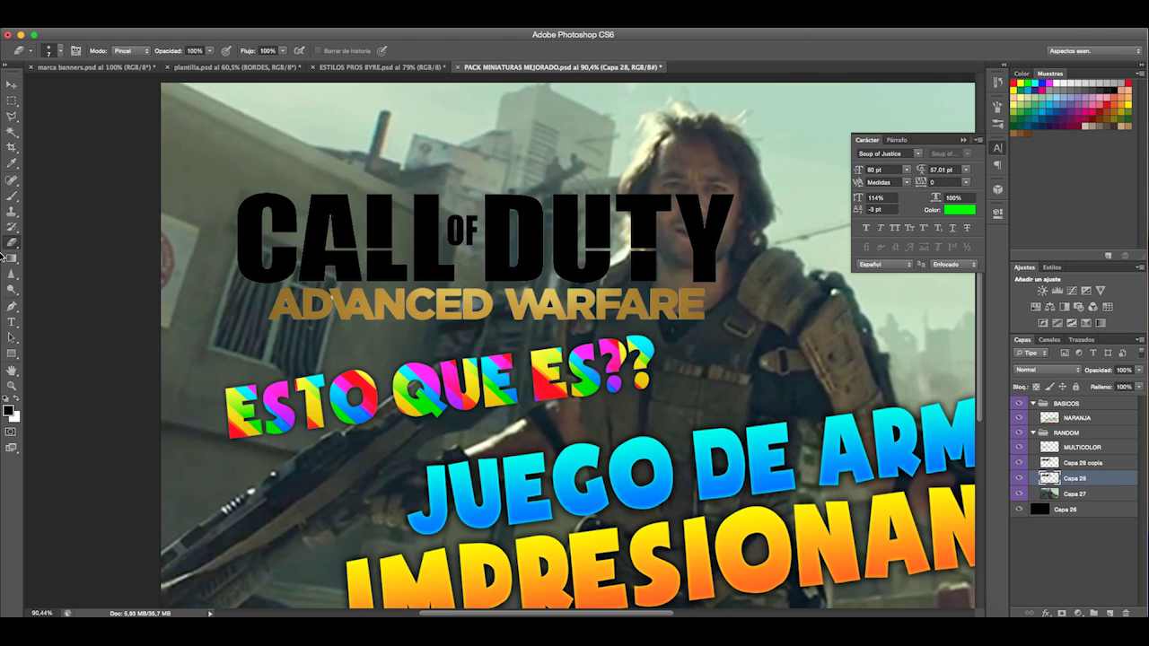
click(12, 100)
drag(267, 286, 780, 340)
click(11, 83)
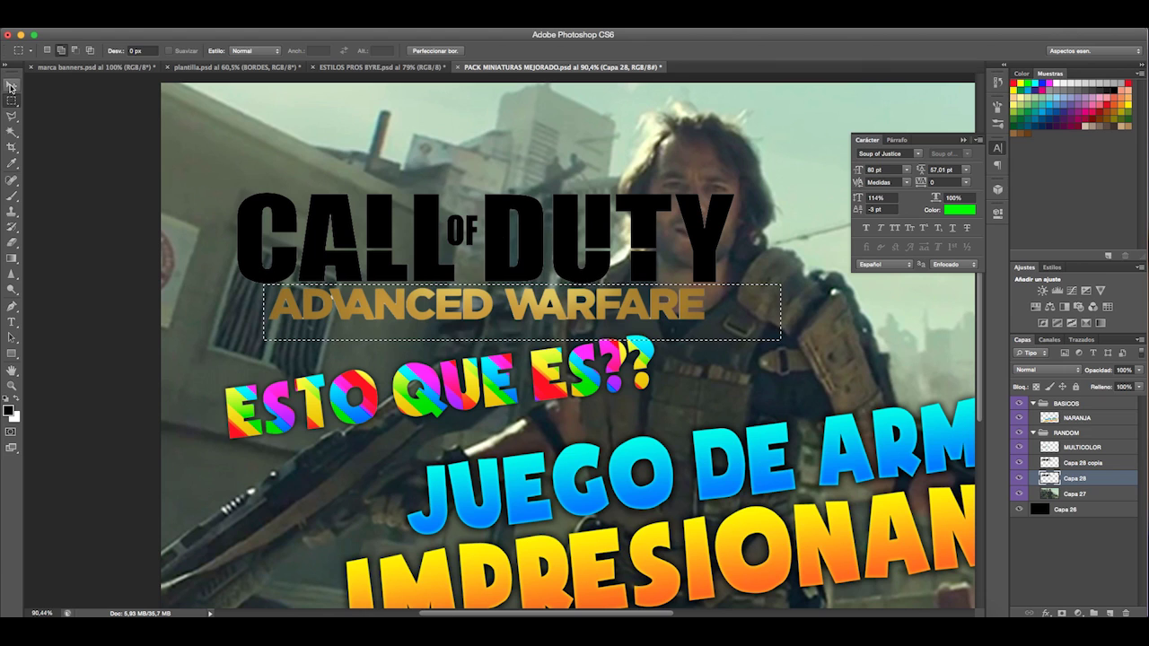
key(super+j)
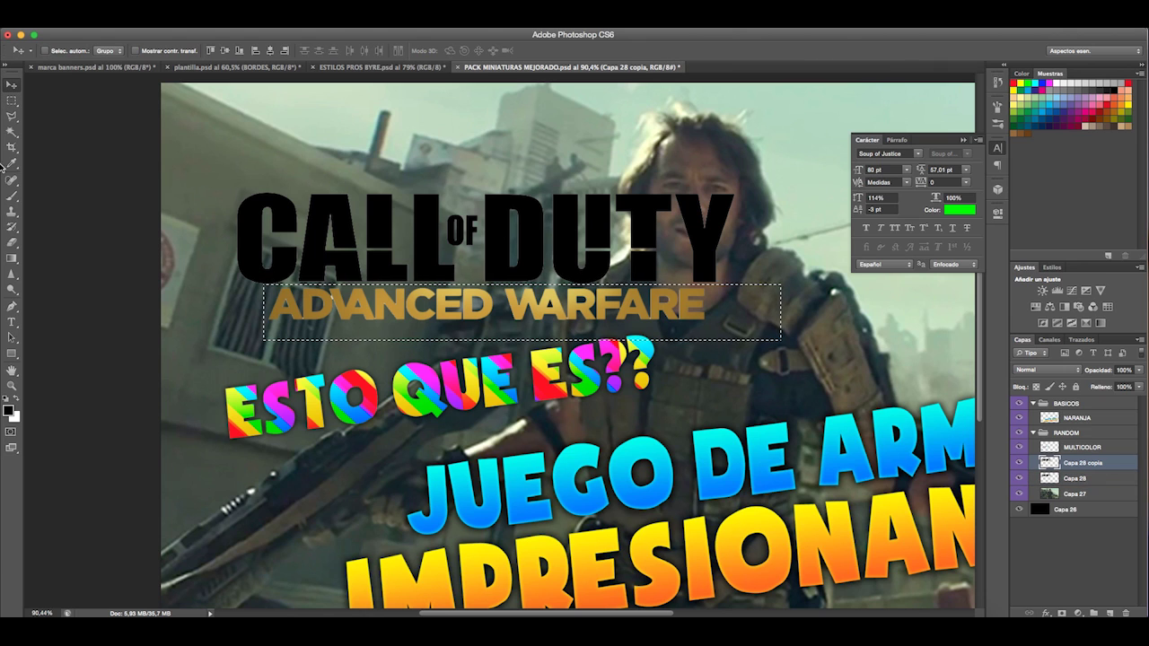
key(super+d)
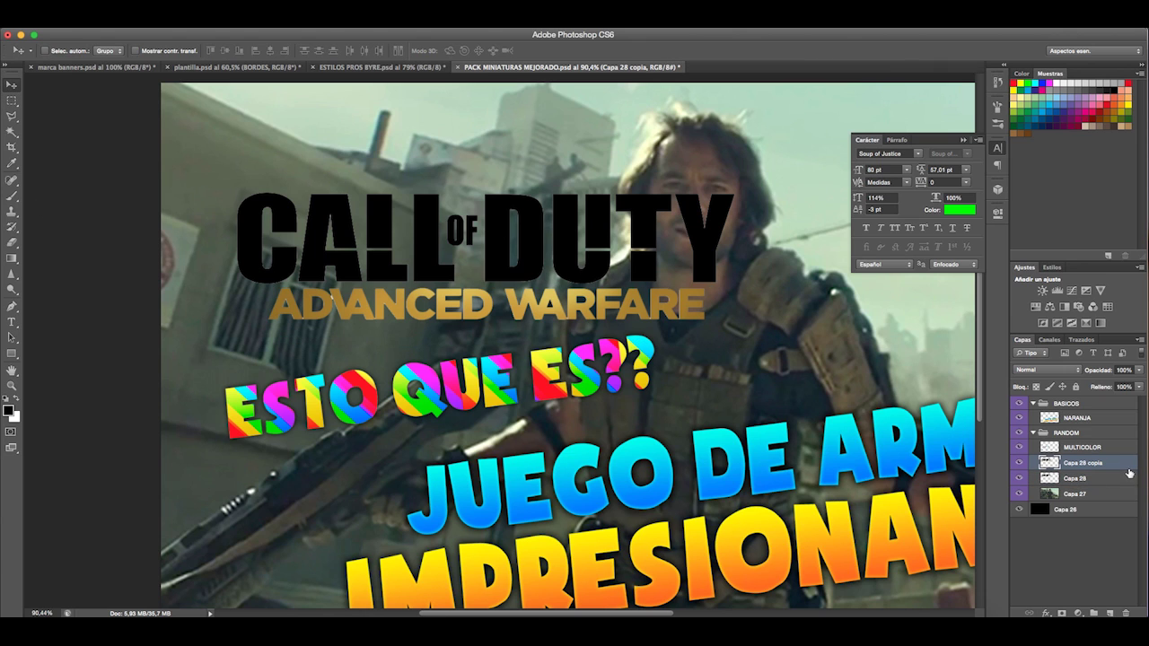
- Try a white (ffffff) Color Overlay on the duplicate logo layer and undo it
double_click(1125, 466)
click(585, 224)
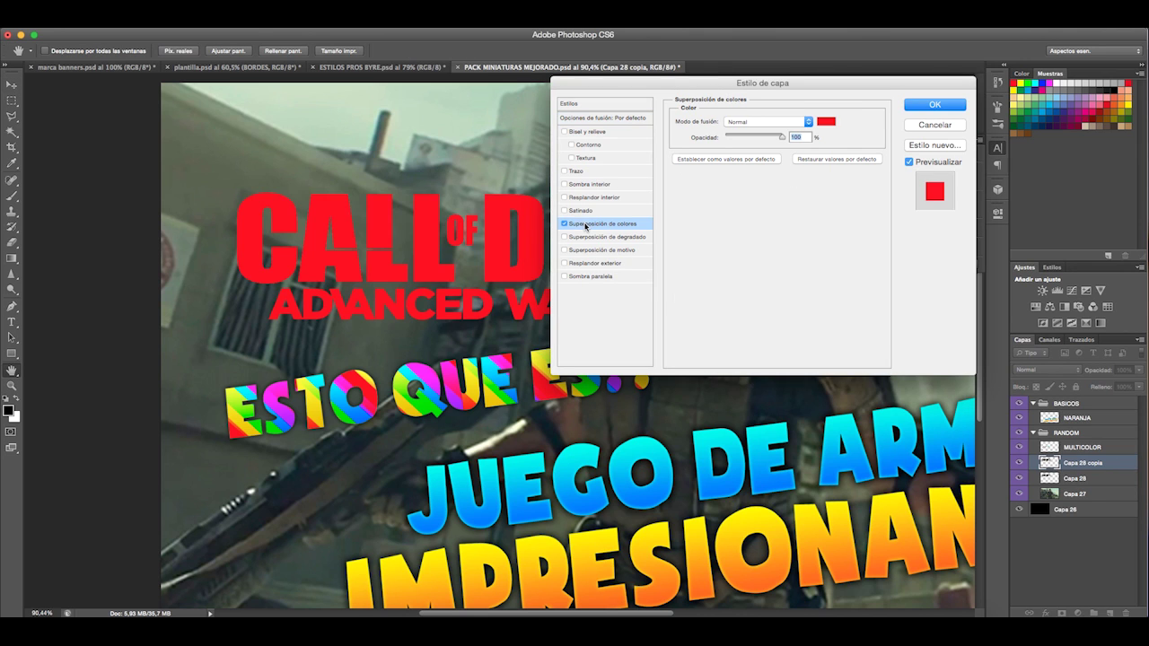
click(825, 122)
click(805, 233)
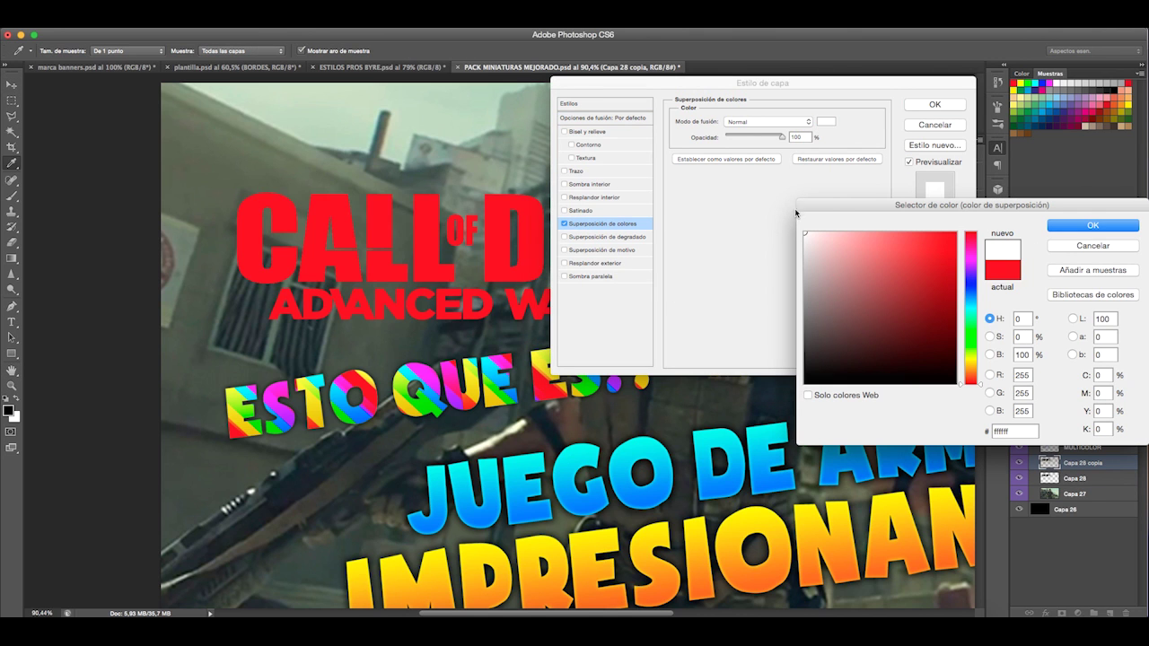
click(1091, 226)
click(934, 105)
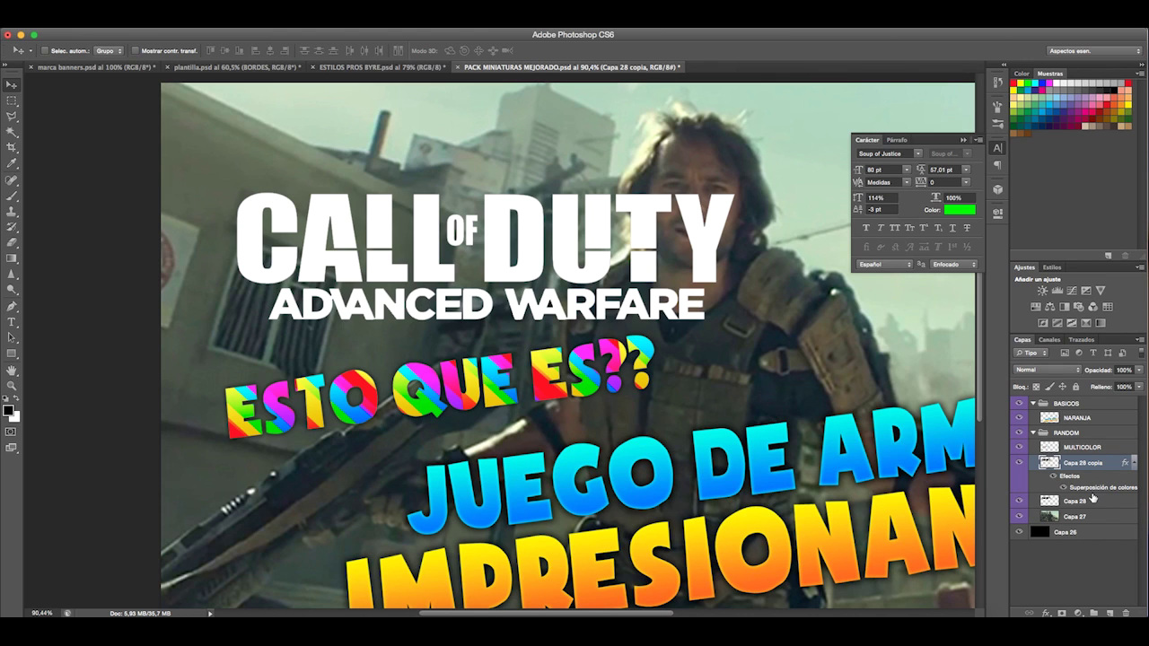
key(super+z)
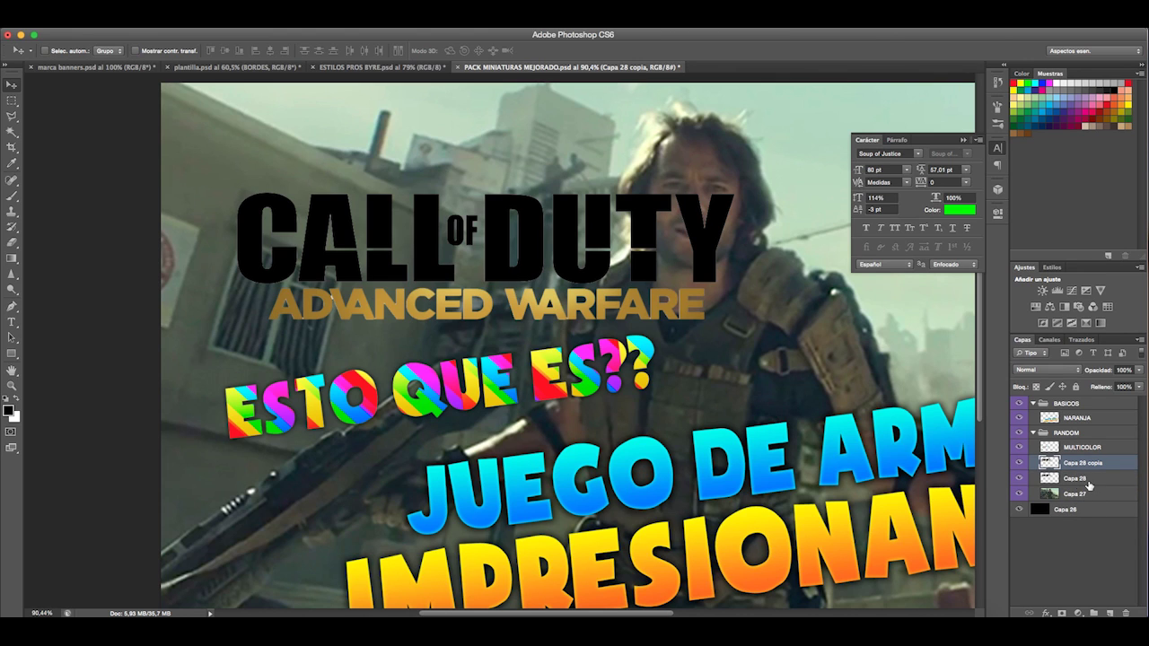
- Move the original Call of Duty logo layer above its duplicate in the layer order
double_click(1095, 482)
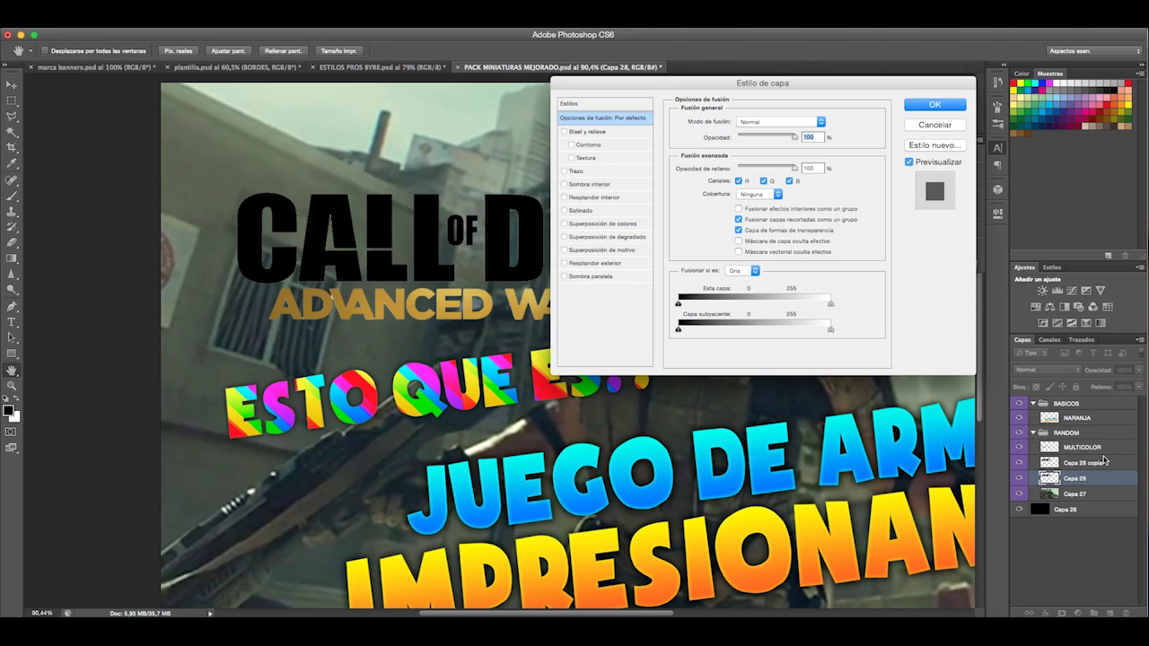
click(943, 122)
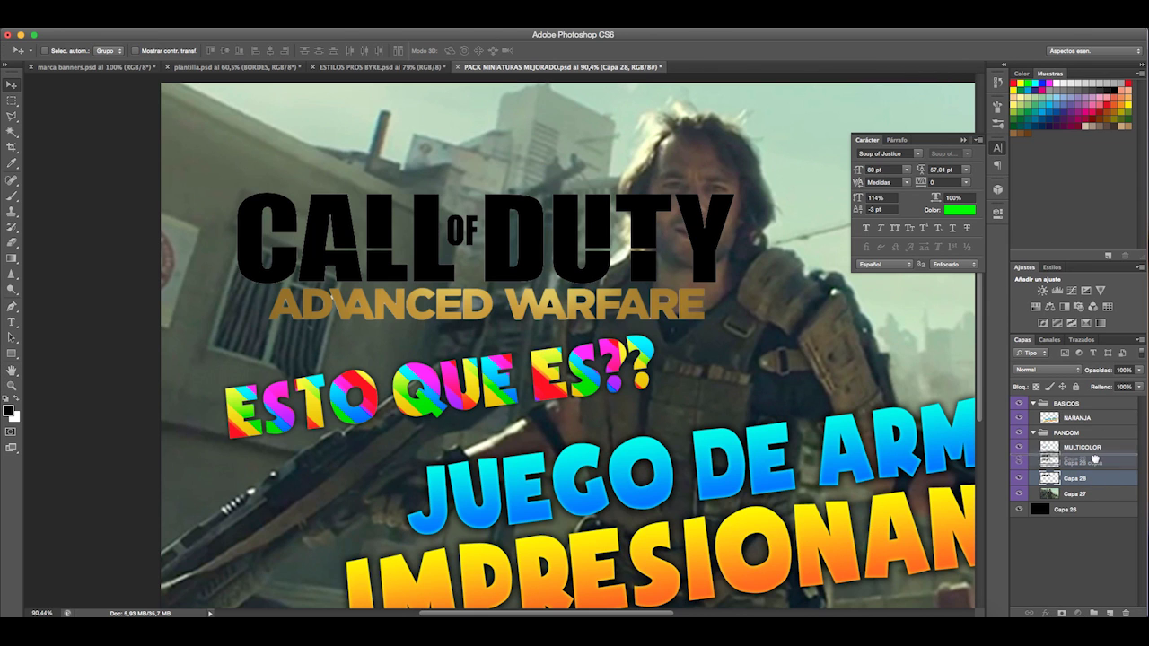
drag(1096, 458, 1097, 456)
- Apply a white (ffffff) Color Overlay to the logo layer holding the "CALL OF DUTY" lettering
double_click(1119, 466)
click(585, 225)
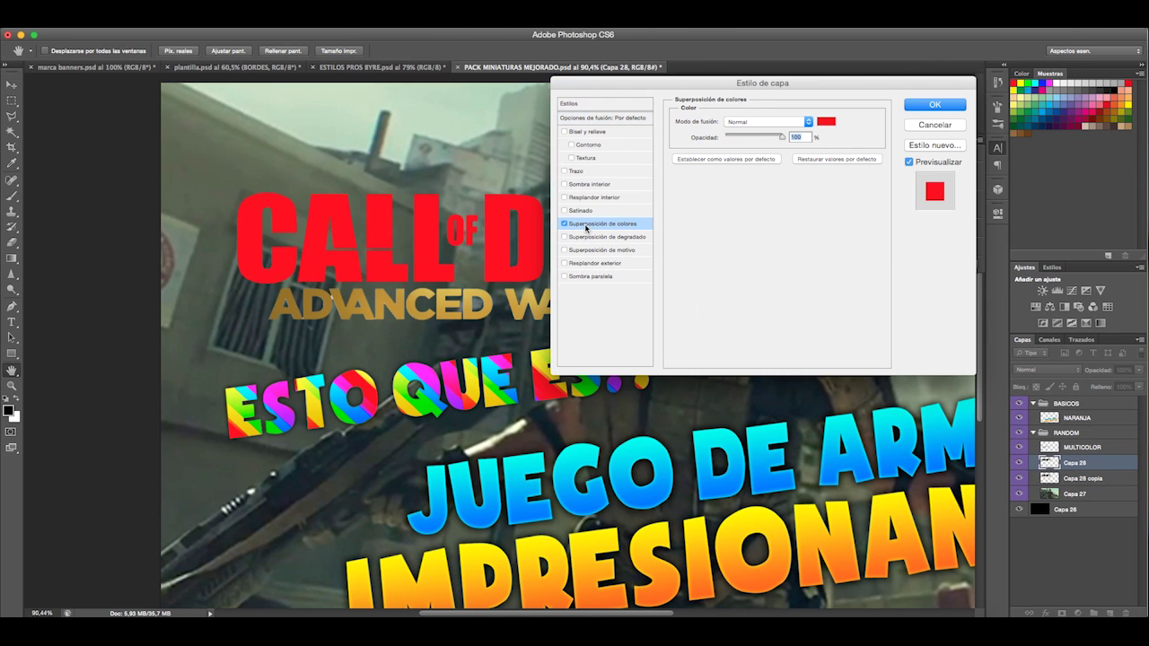
click(825, 121)
click(806, 228)
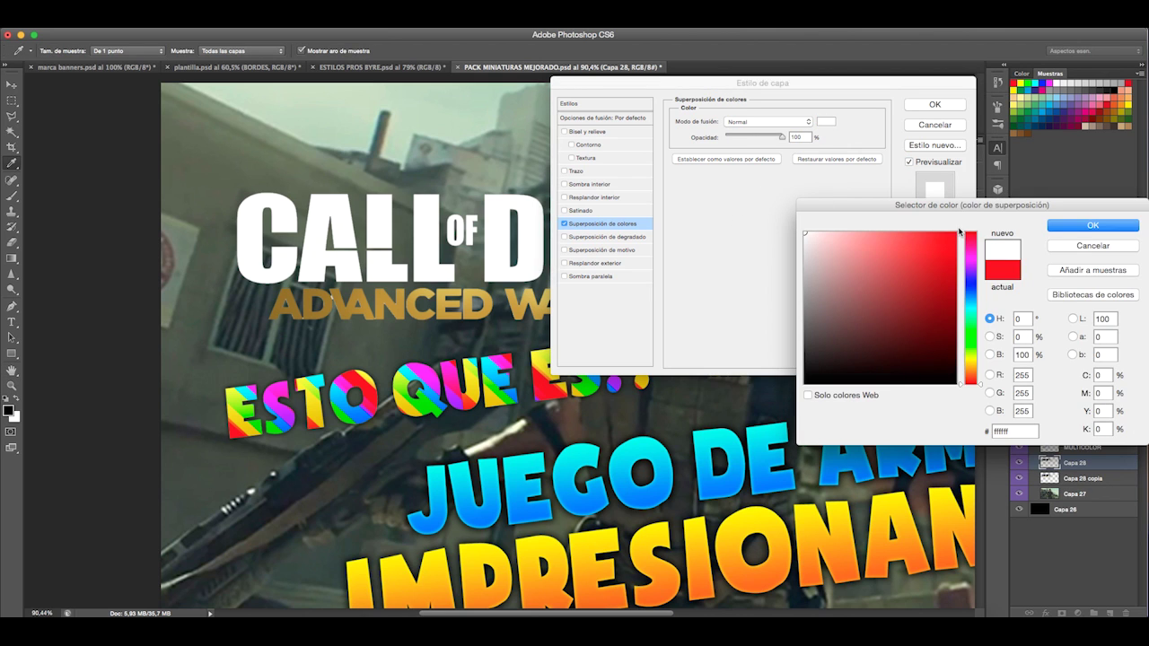
click(1094, 230)
click(935, 104)
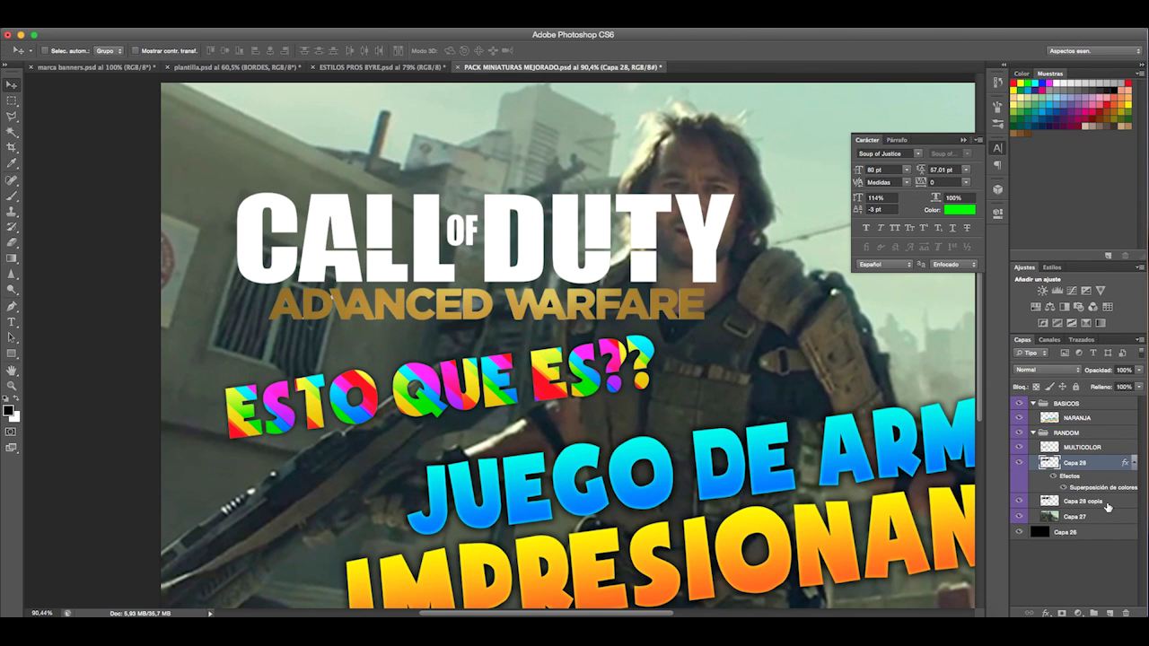
- Merge the white "CALL OF DUTY" layer and the gold "ADVANCED WARFARE" layer into one logo layer
shift+click(1108, 504)
right_click(1108, 505)
click(975, 299)
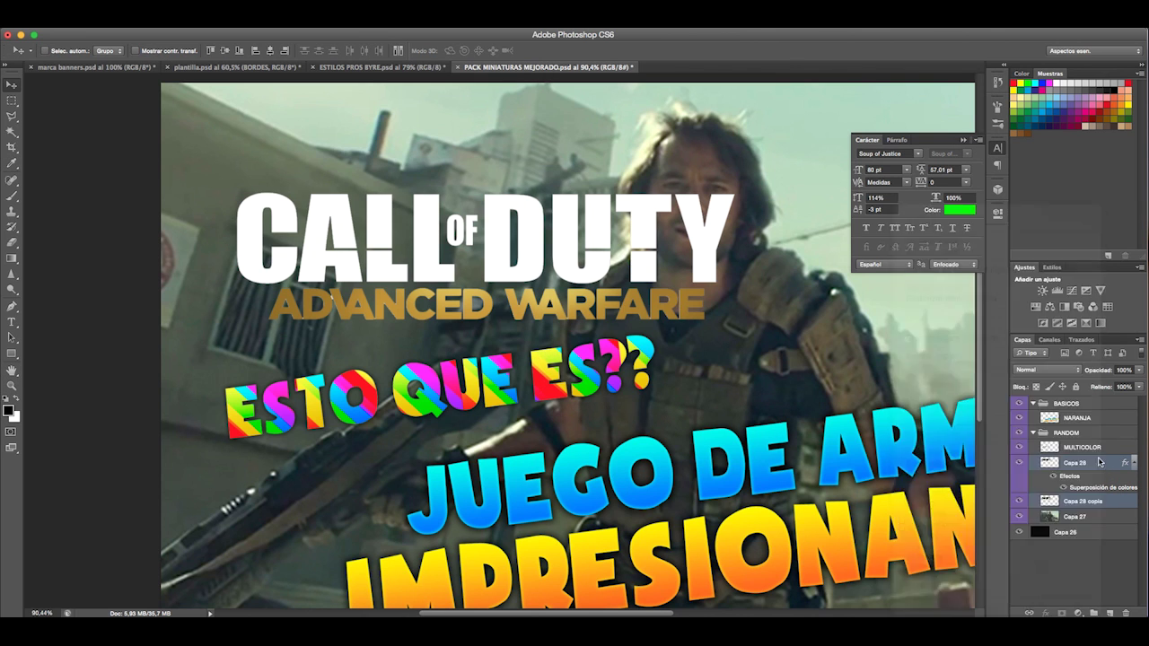
right_click(1098, 467)
click(966, 452)
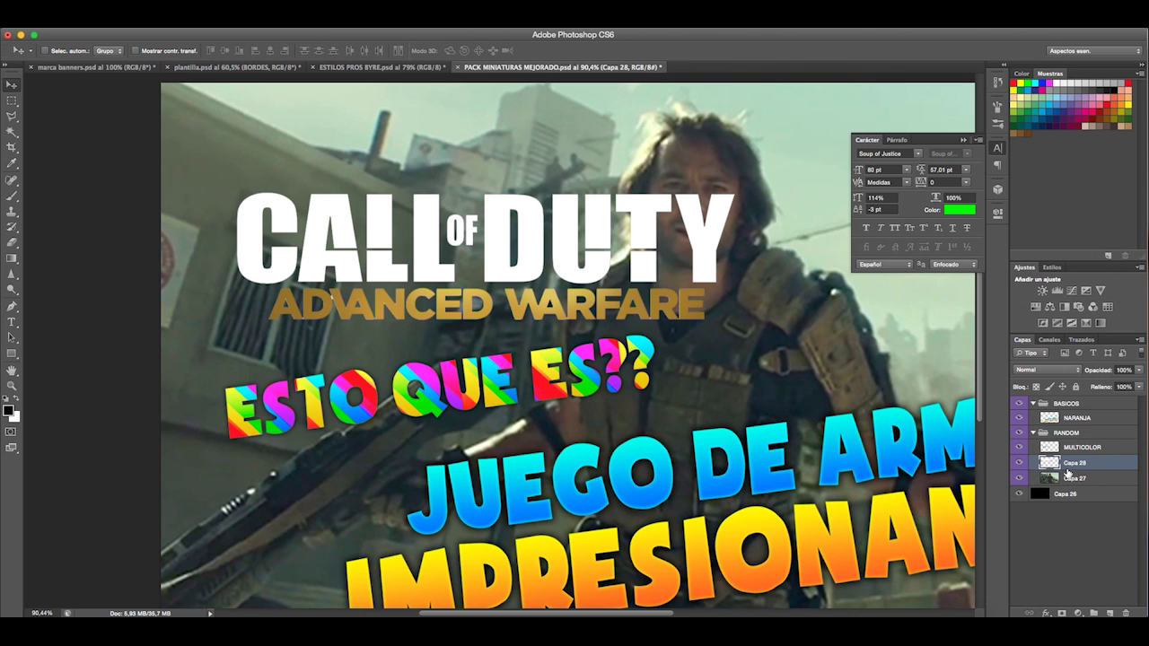
- Give the merged logo a Drop Shadow with distance 0 px, spread 40%, size 30 px and opacity 50%
key(super+0)
double_click(1117, 468)
click(570, 277)
drag(714, 179, 709, 179)
mouse_move(725, 190)
mouse_down()
mouse_move(759, 190)
mouse_move(733, 205)
mouse_up()
click(742, 190)
click(734, 204)
text(40)
key(Tab)
text(30)
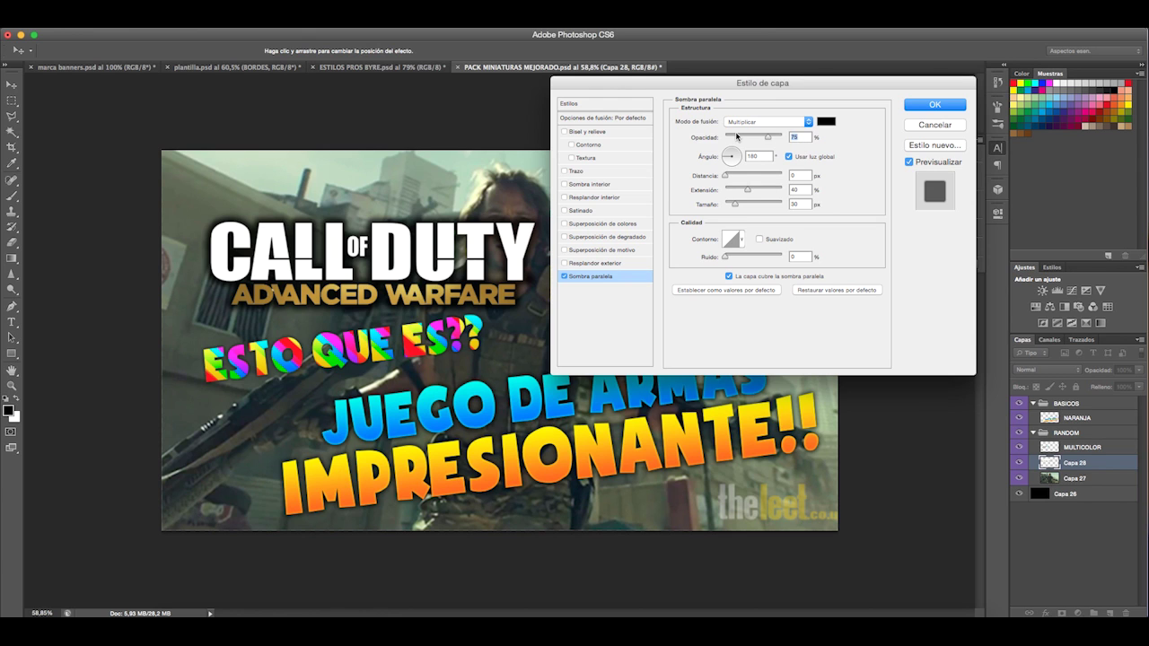
text(50)
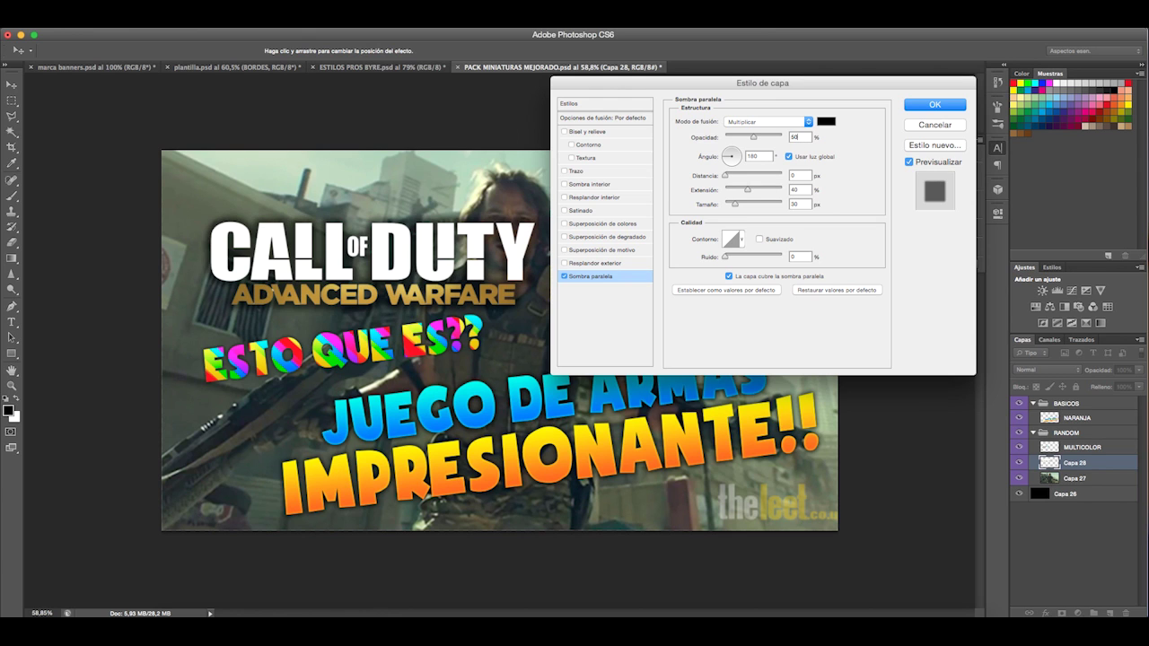
click(935, 105)
- Scale the logo up to about 184% and place it behind the text at the lower left of the thumbnail
drag(479, 305, 736, 296)
key(super+t)
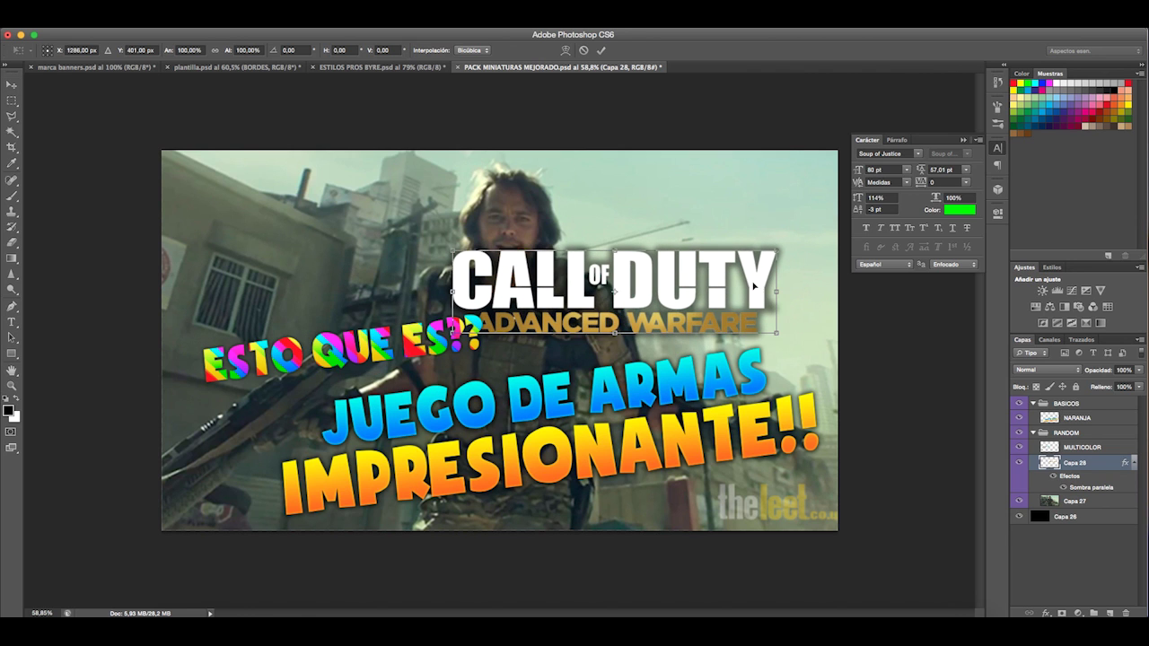
key(super+minus)
key(super+minus)
drag(664, 331, 843, 379)
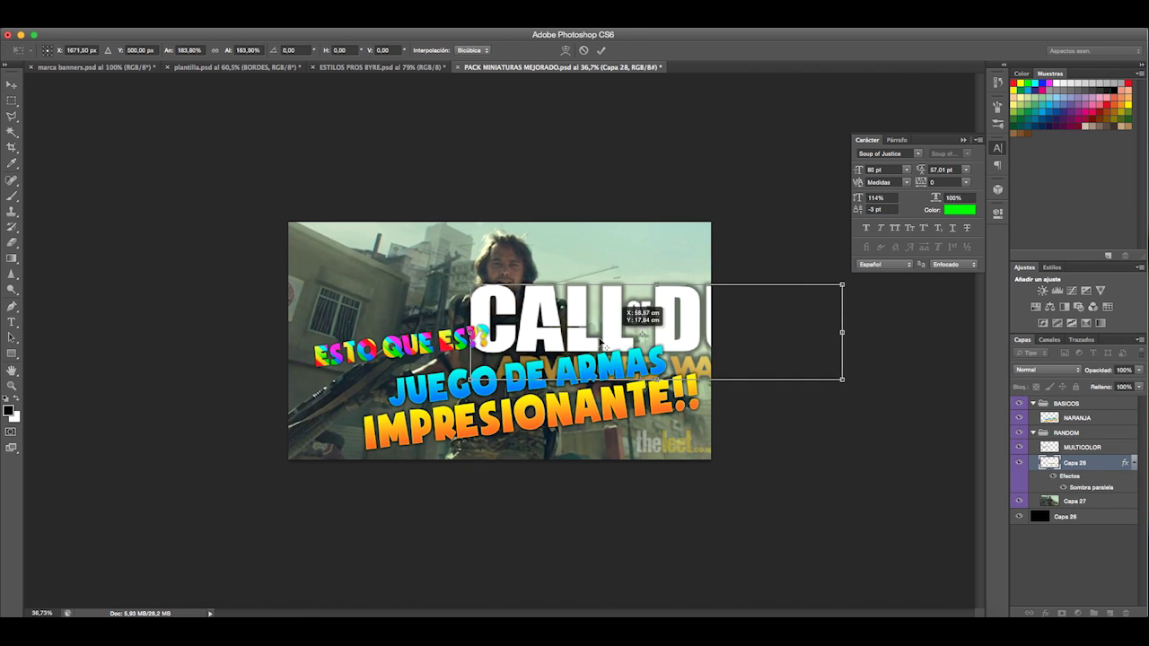
drag(599, 354, 352, 452)
key(Return)
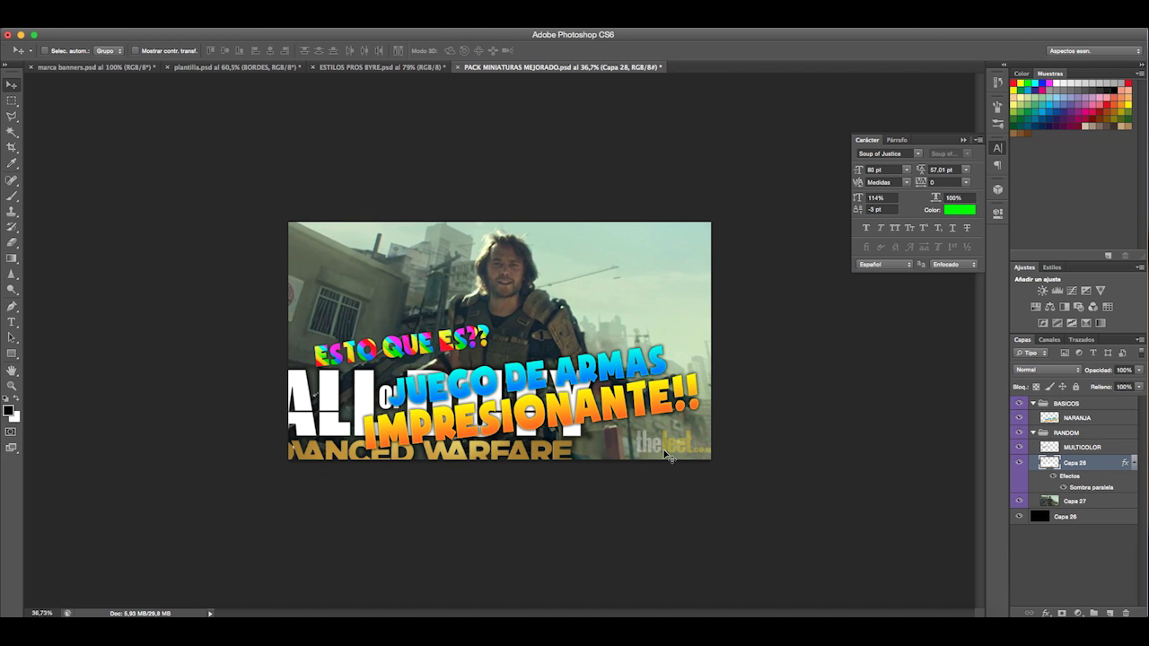
mouse_move(603, 445)
mouse_down()
mouse_move(586, 440)
mouse_move(596, 450)
mouse_up()
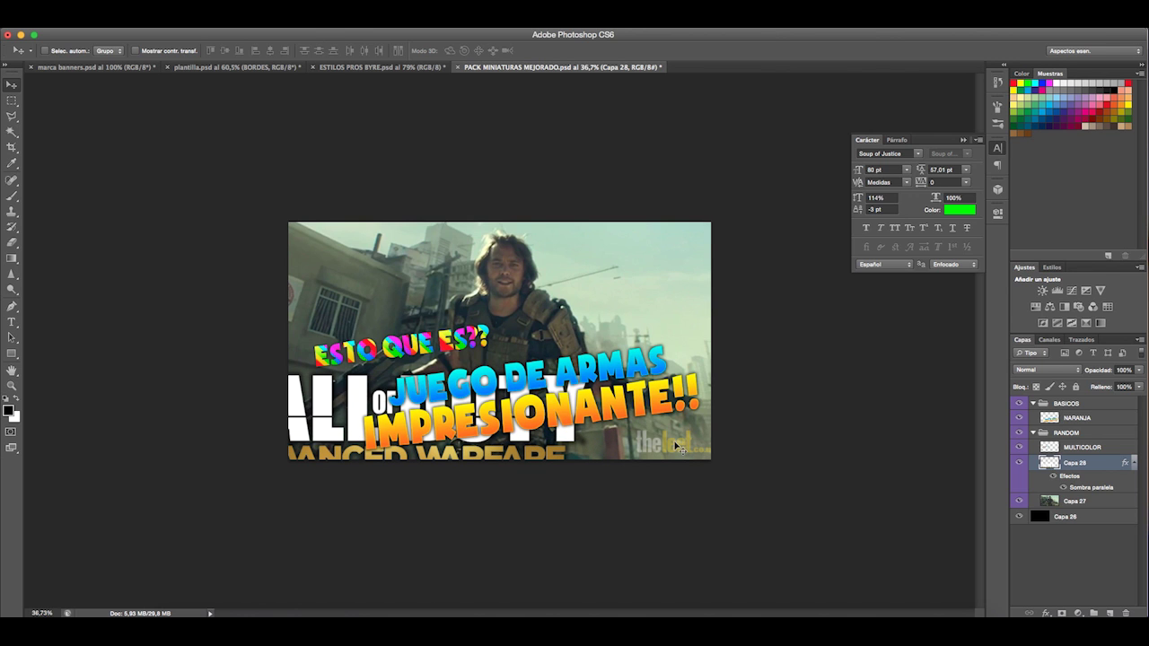
- Switch to Safari, close the logo image page and search Google Images for "call of duty aw armas"
click(210, 608)
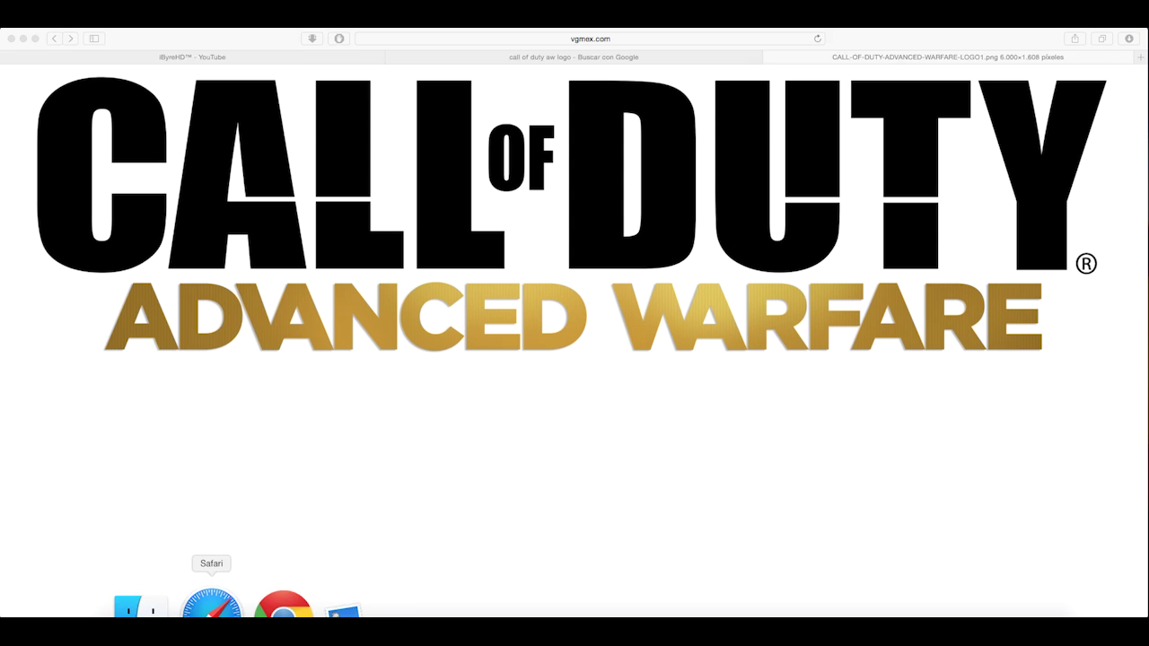
click(692, 59)
click(770, 57)
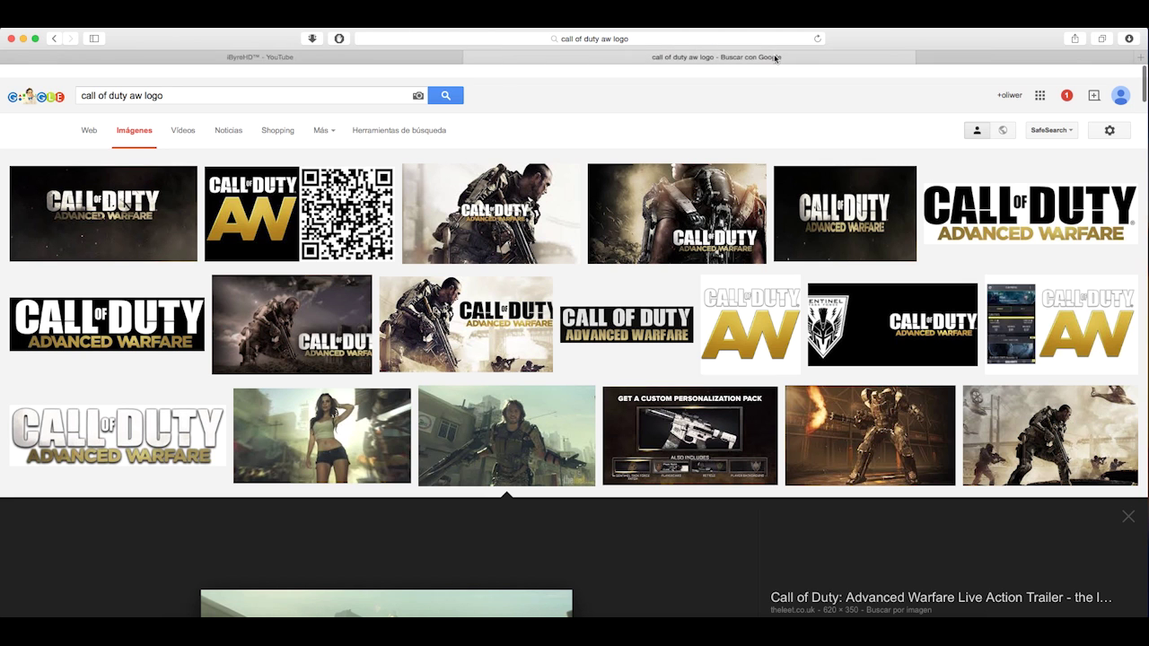
key(BackSpace)
key(BackSpace)
key(BackSpace)
key(BackSpace)
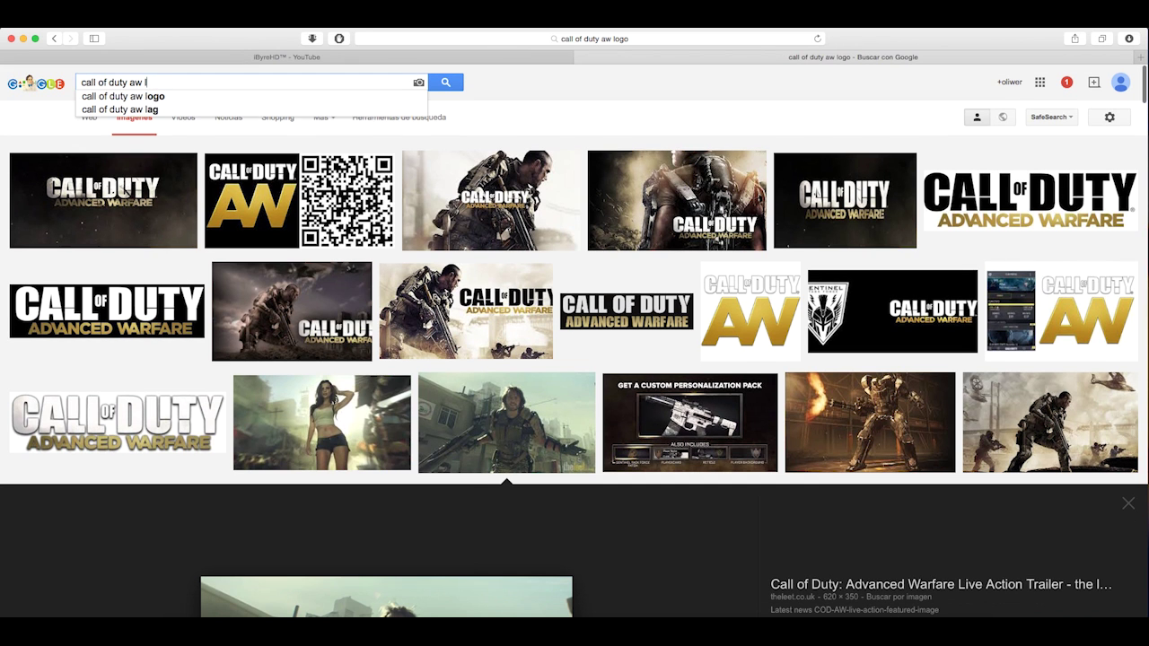
text(armas)
key(Return)
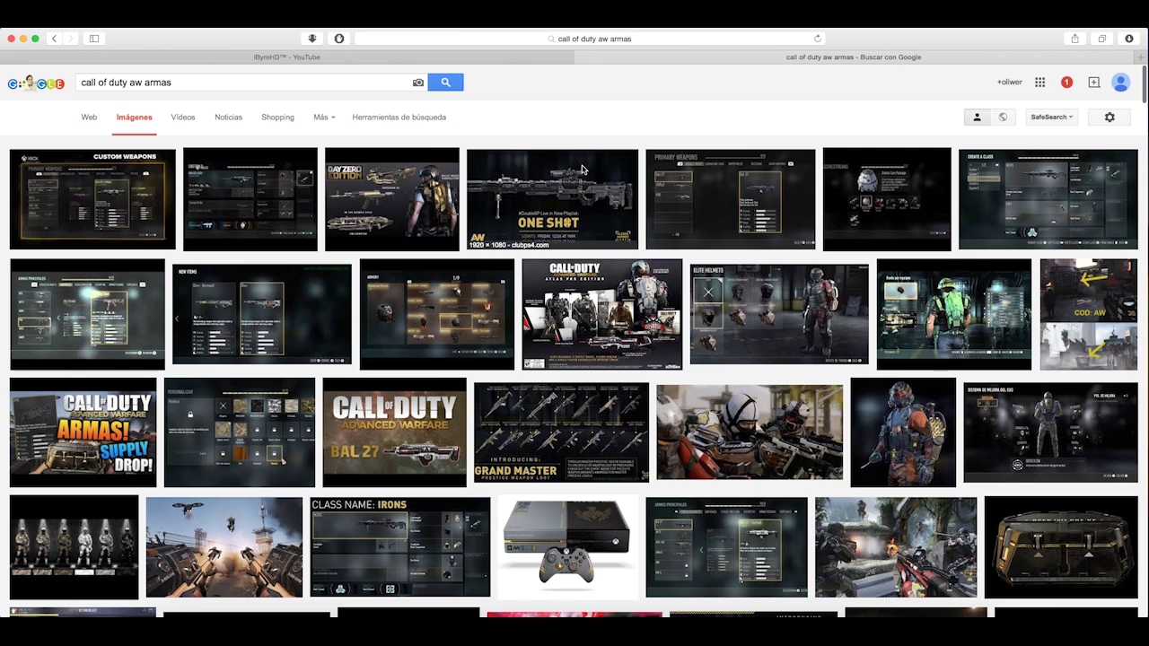
- Preview the "ARMAS! SUPPLY DROP!" image, browse the results and refine the search to "call of duty aw armas png"
scroll(81, 359, down, 1)
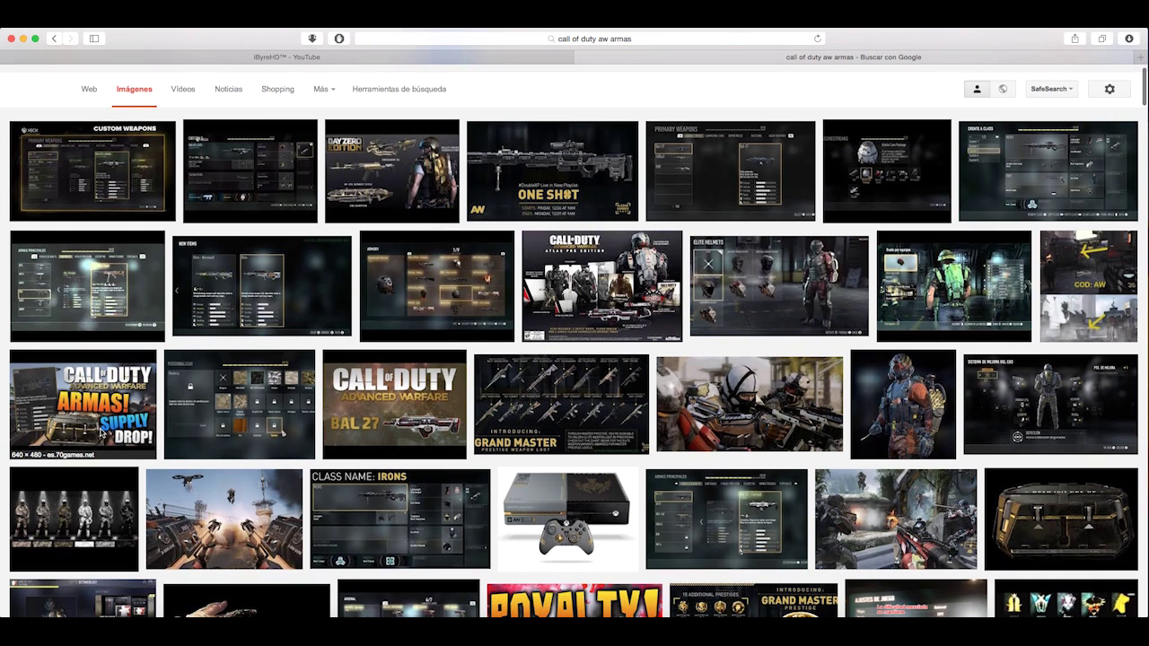
click(104, 430)
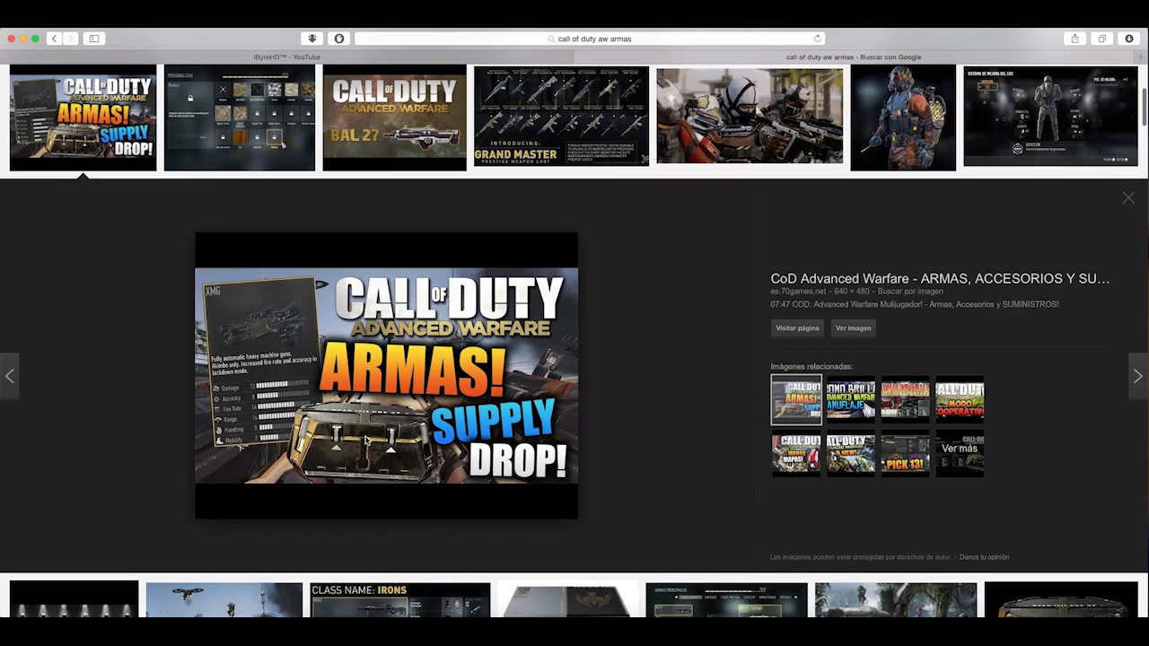
scroll(610, 417, down, 5)
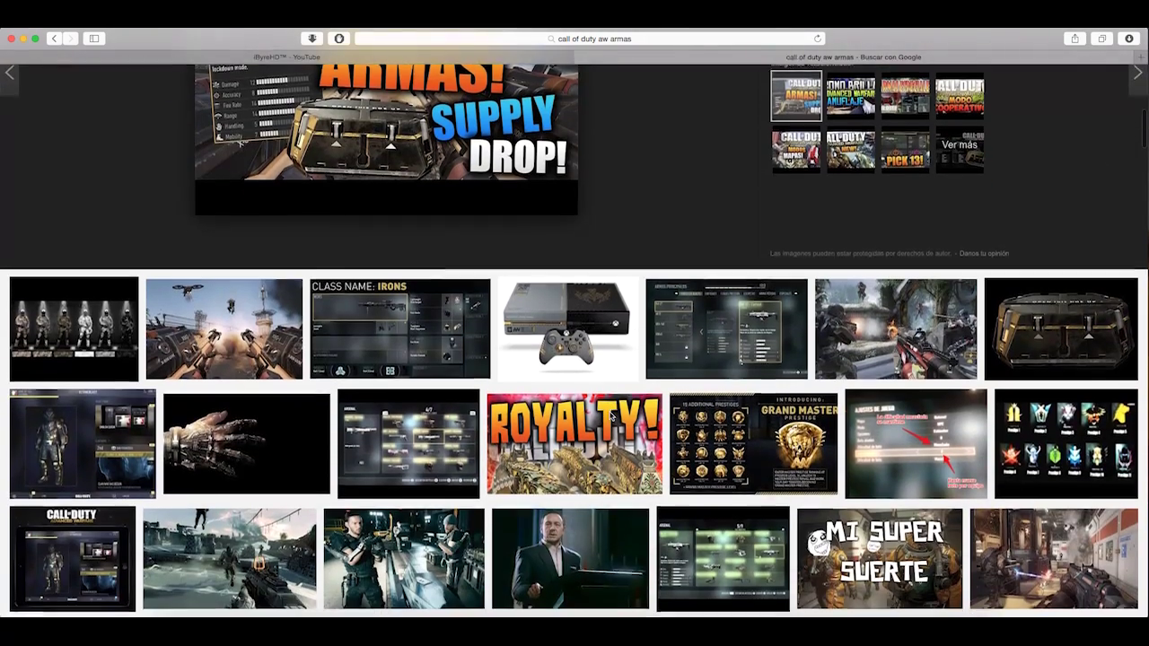
scroll(610, 418, down, 3)
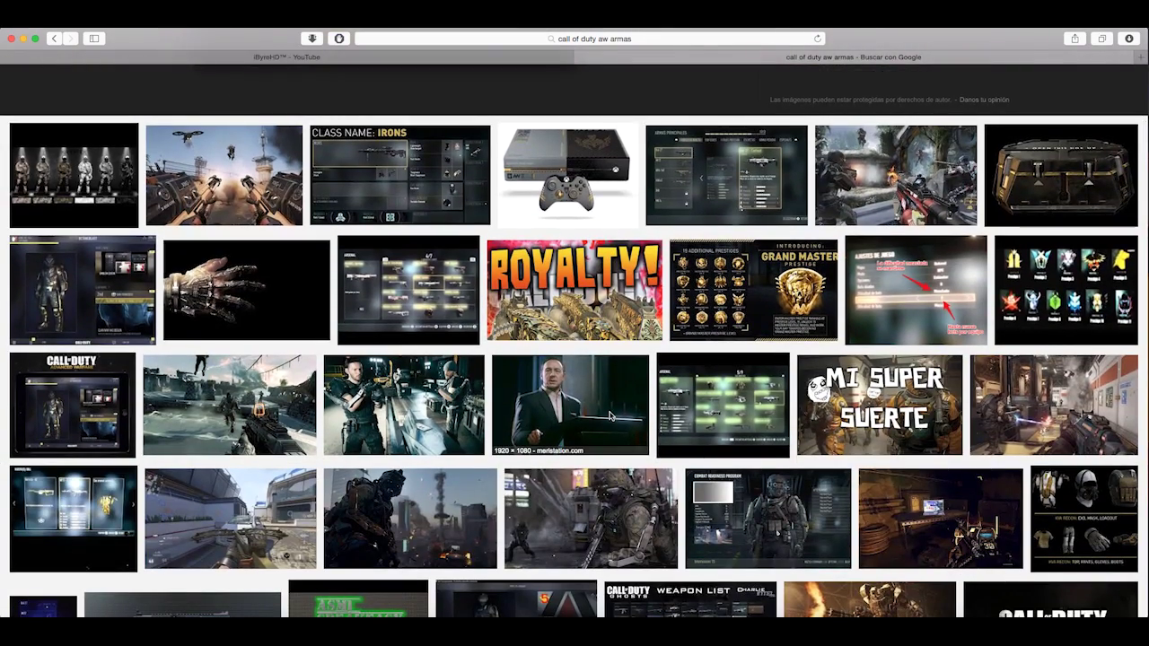
scroll(610, 416, up, 10)
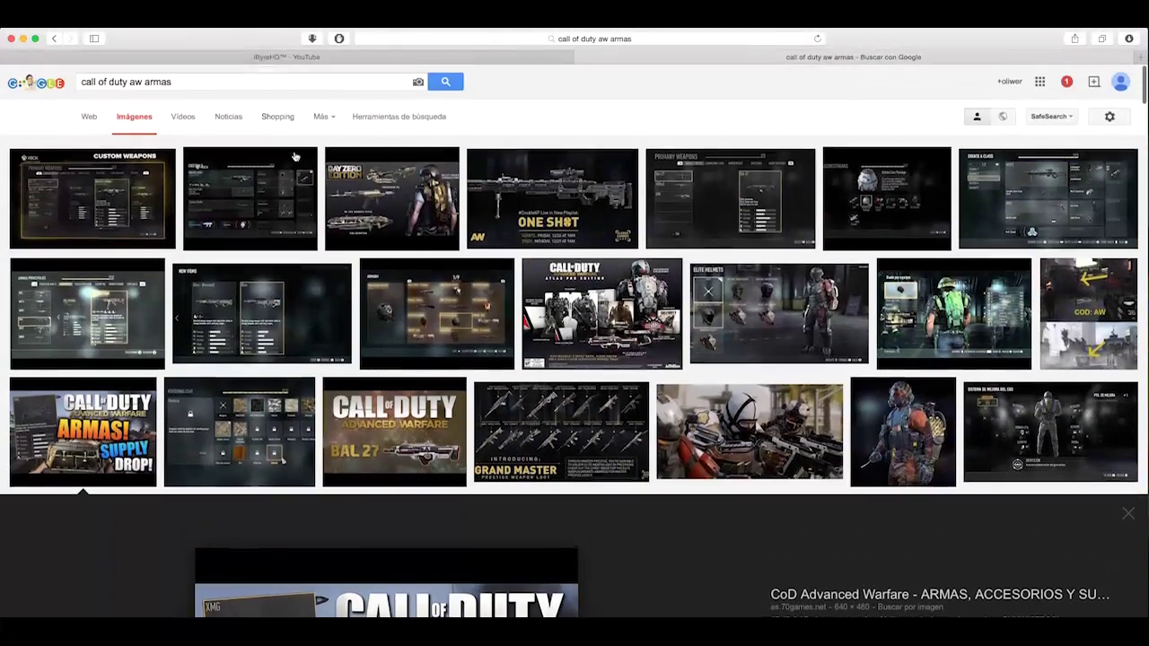
text(png)
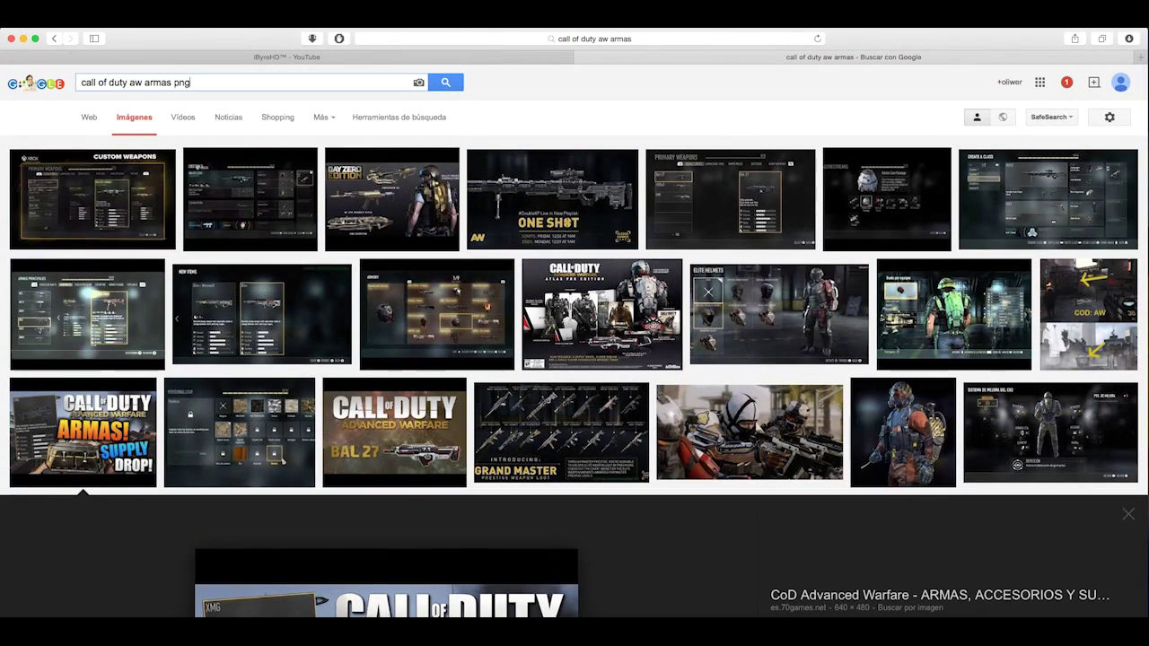
key(Return)
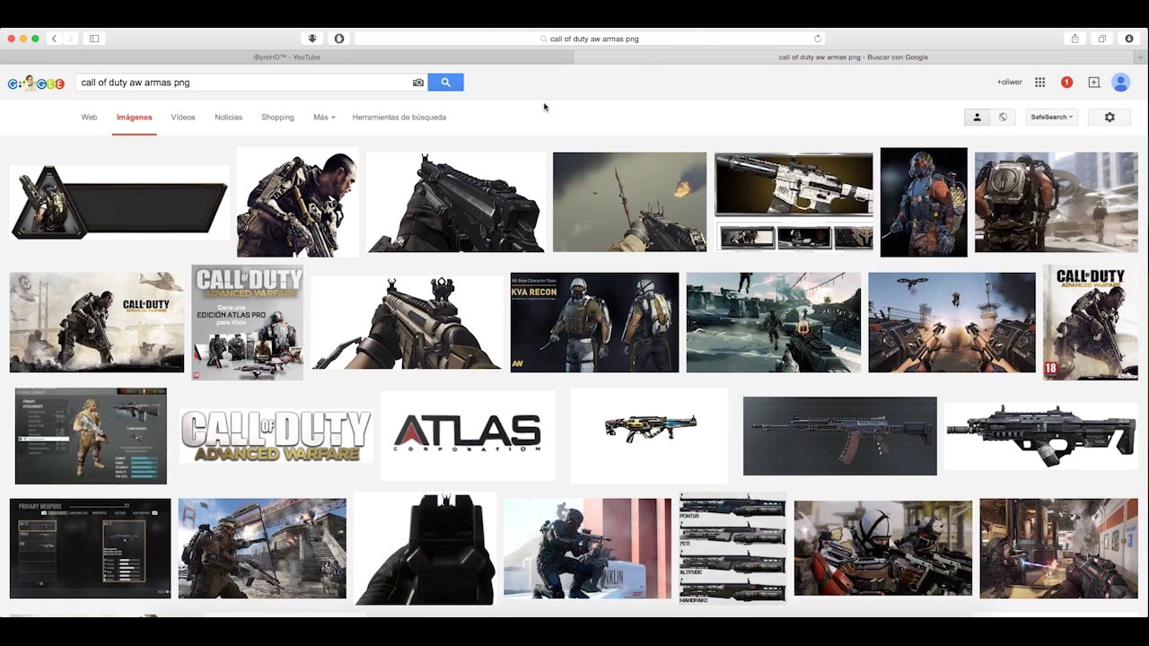
- Open two first-person rifle images and two side-view gun images with white backgrounds in new tabs
right_click(445, 309)
click(503, 317)
right_click(475, 219)
click(489, 222)
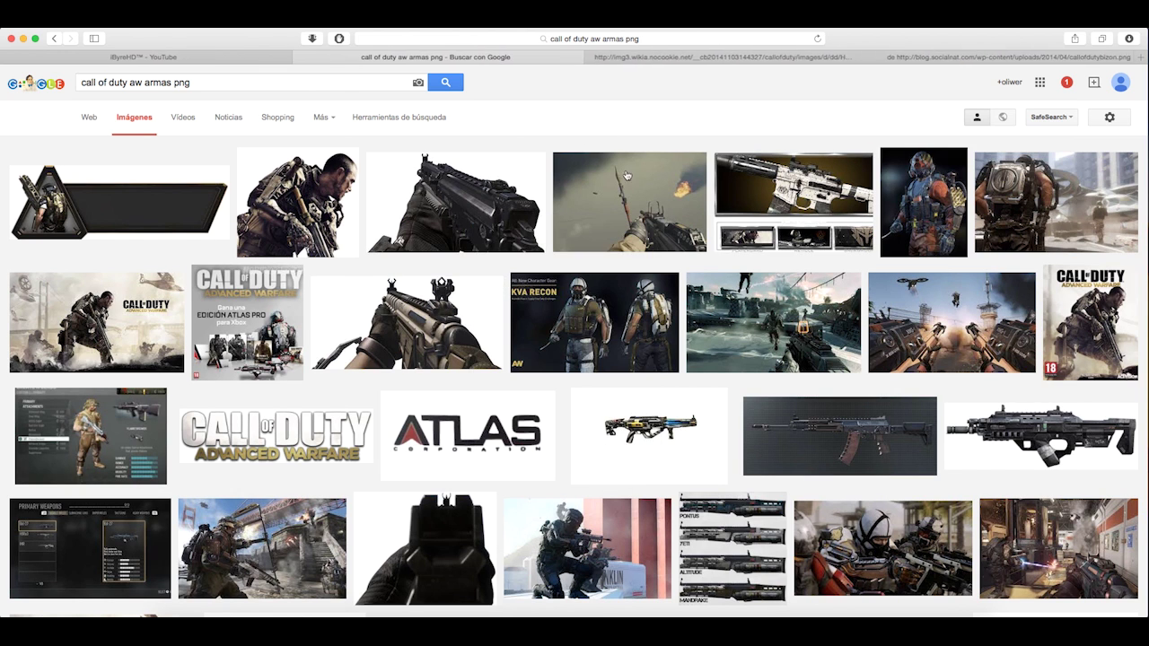
scroll(751, 249, down, 5)
right_click(1032, 230)
click(1033, 239)
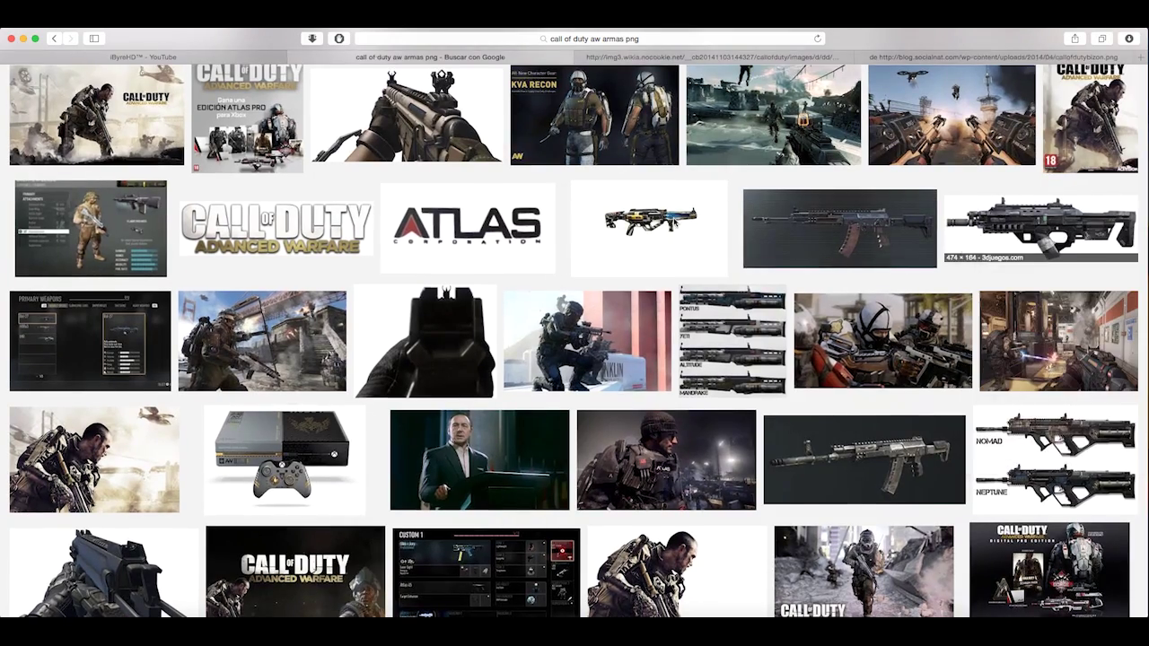
right_click(673, 216)
click(687, 225)
- Browse further through the weapon images and open the side-view black and gold energy weapon in a new tab
scroll(619, 250, down, 1)
scroll(618, 251, down, 5)
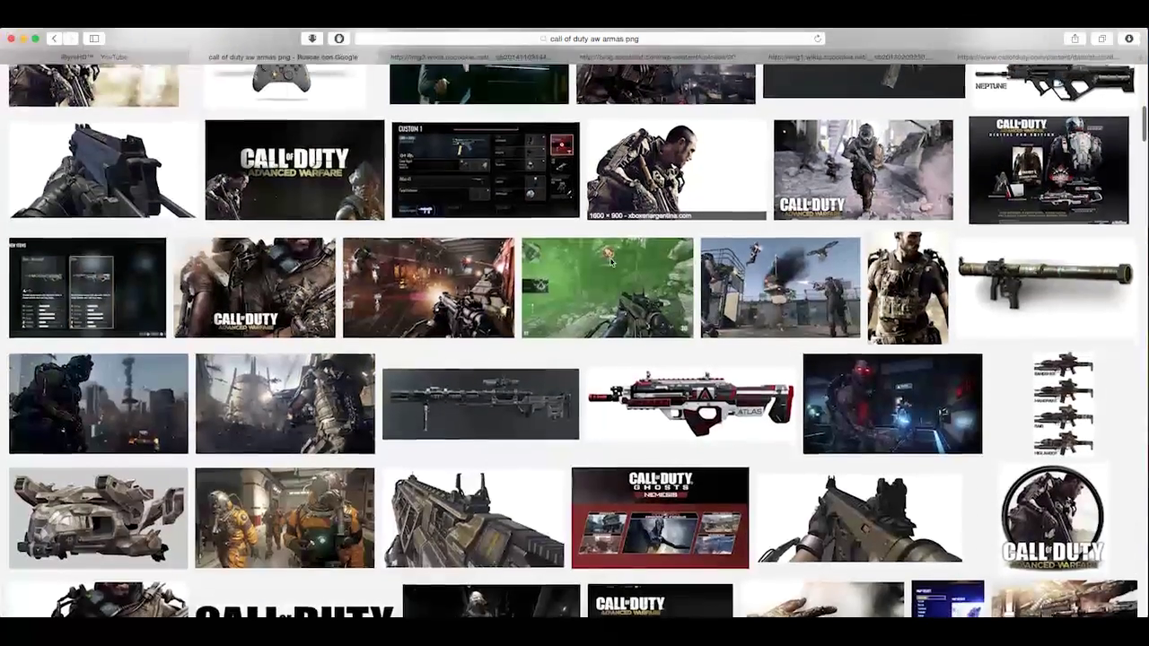
scroll(637, 386, down, 5)
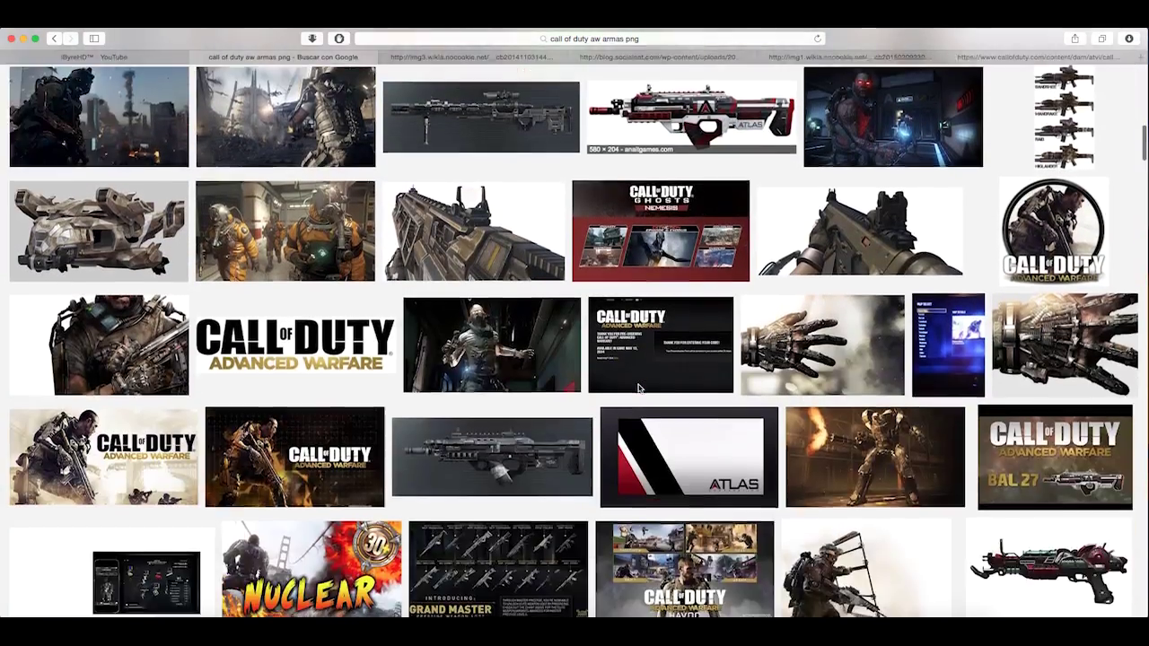
scroll(522, 365, down, 5)
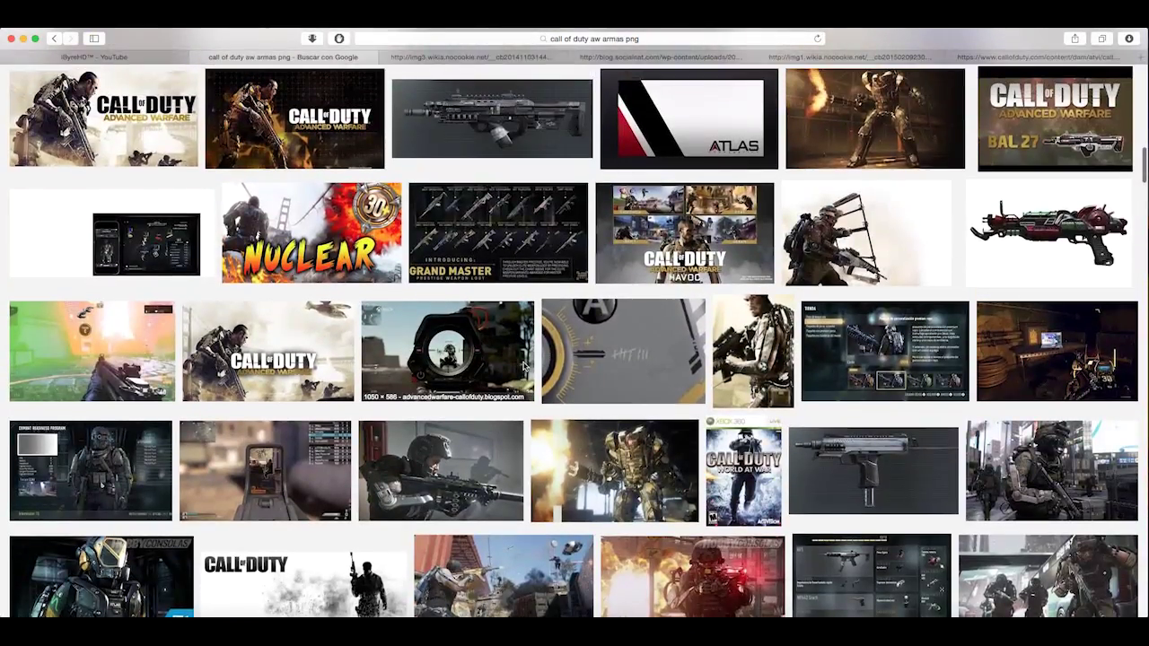
scroll(522, 366, down, 1)
scroll(525, 366, up, 1)
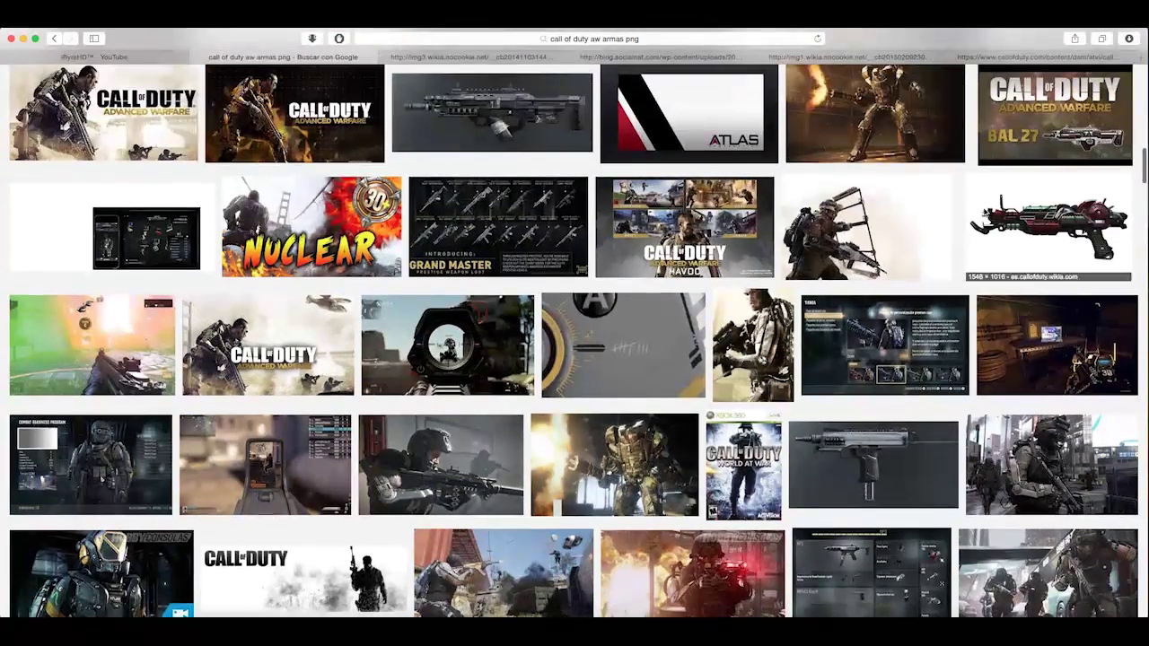
scroll(524, 366, down, 5)
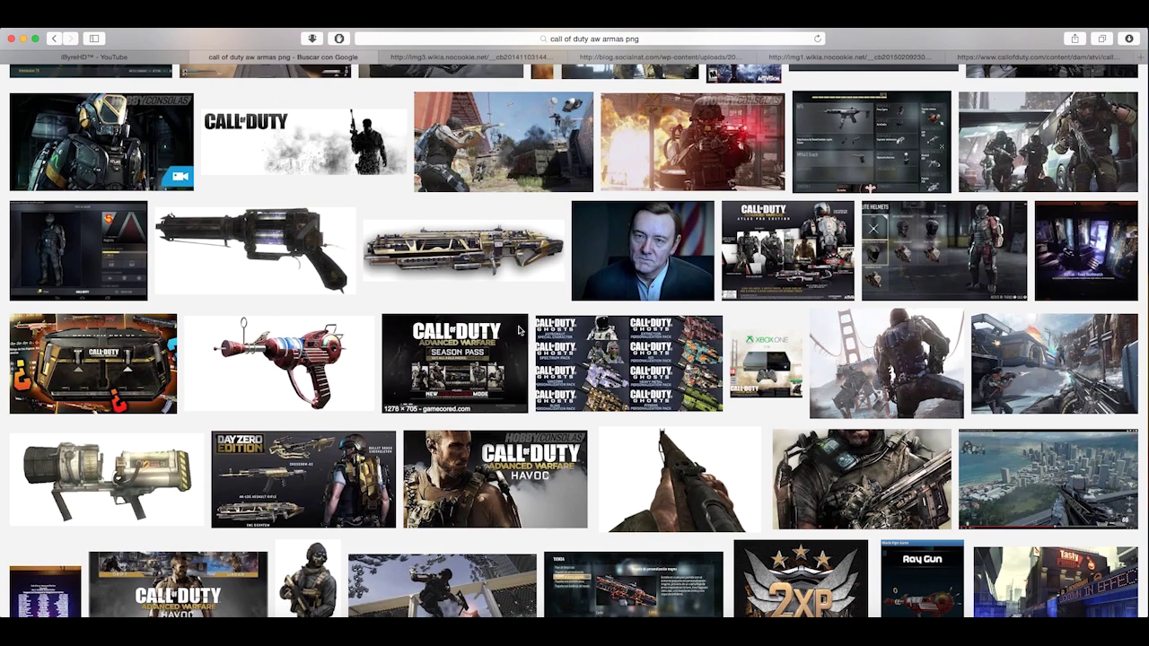
right_click(527, 247)
click(639, 307)
- Go to the arma-de-energia.png preview and open the image on its own at full size
scroll(639, 307, down, 3)
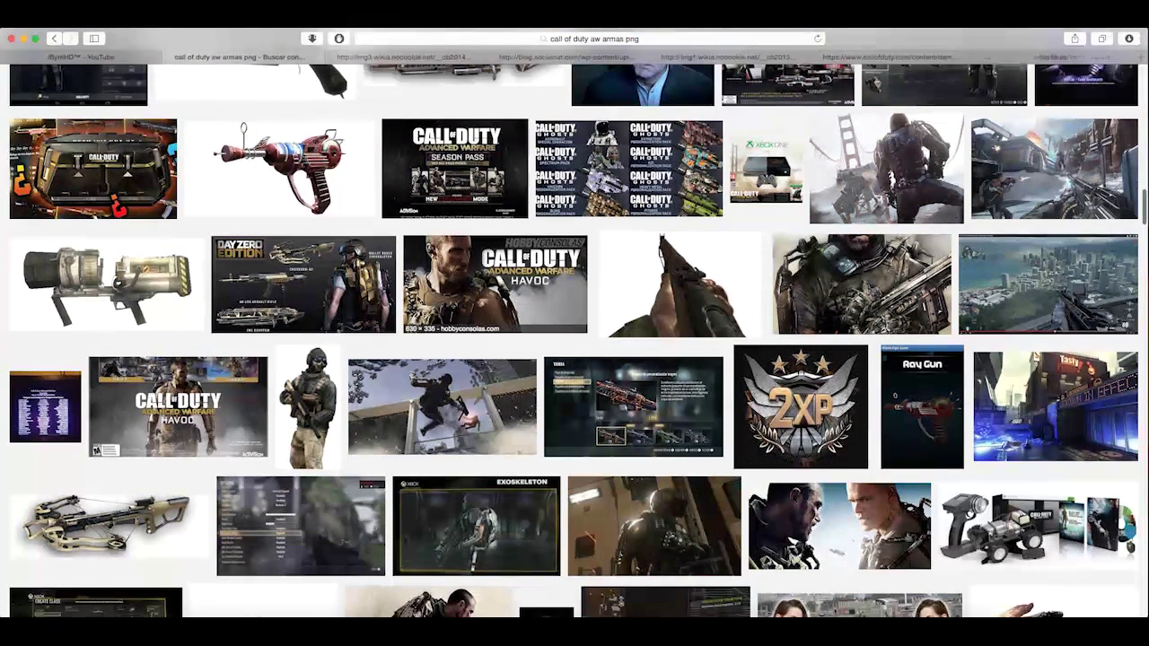
click(1060, 58)
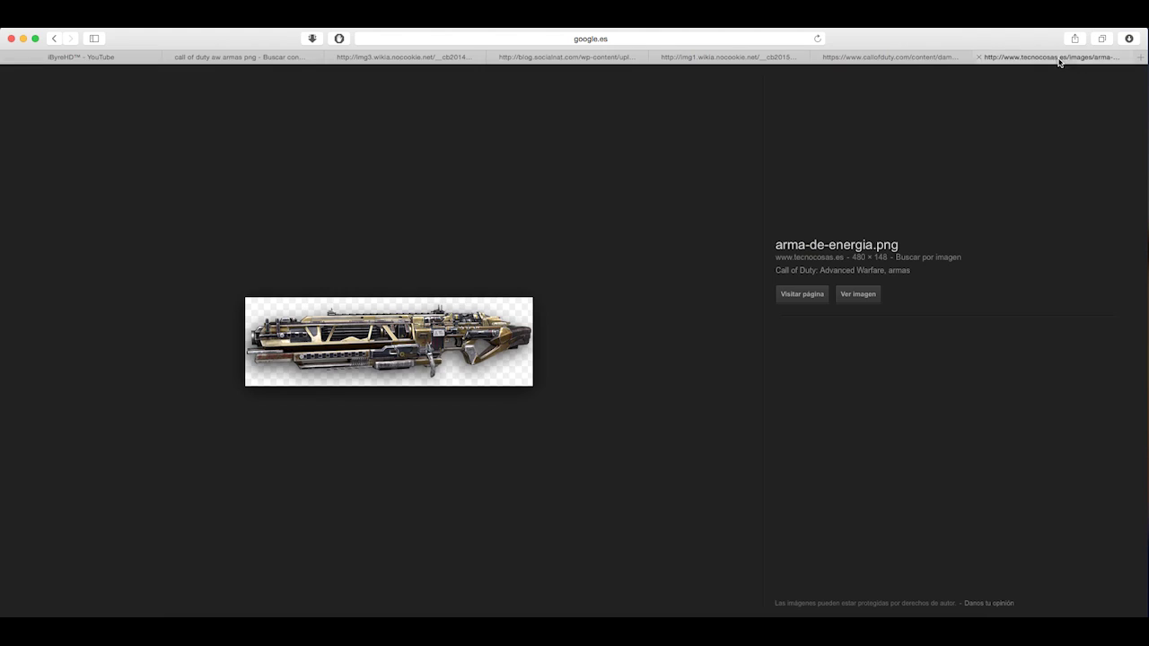
right_click(405, 348)
click(552, 297)
click(856, 297)
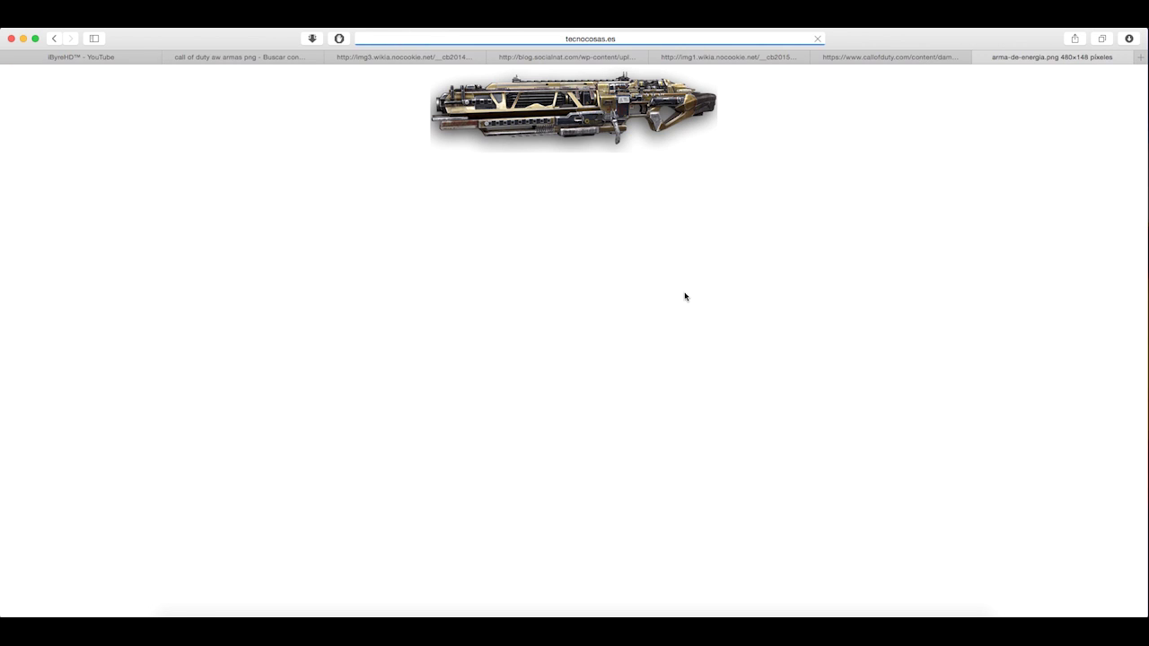
- Copy the full-size energy weapon image and switch back to Photoshop
right_click(633, 128)
click(673, 219)
click(479, 606)
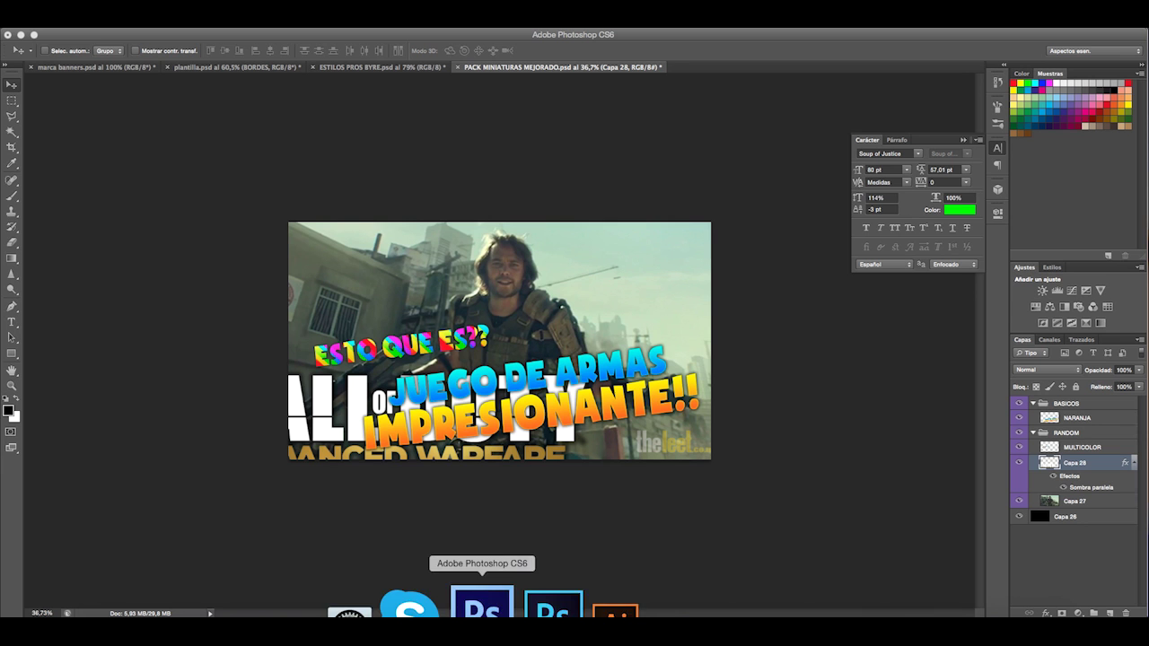
- Paste the copied gold gun beside the soldier's head and erase its white background with the Magic Eraser
key(cmd+v)
drag(567, 360, 679, 293)
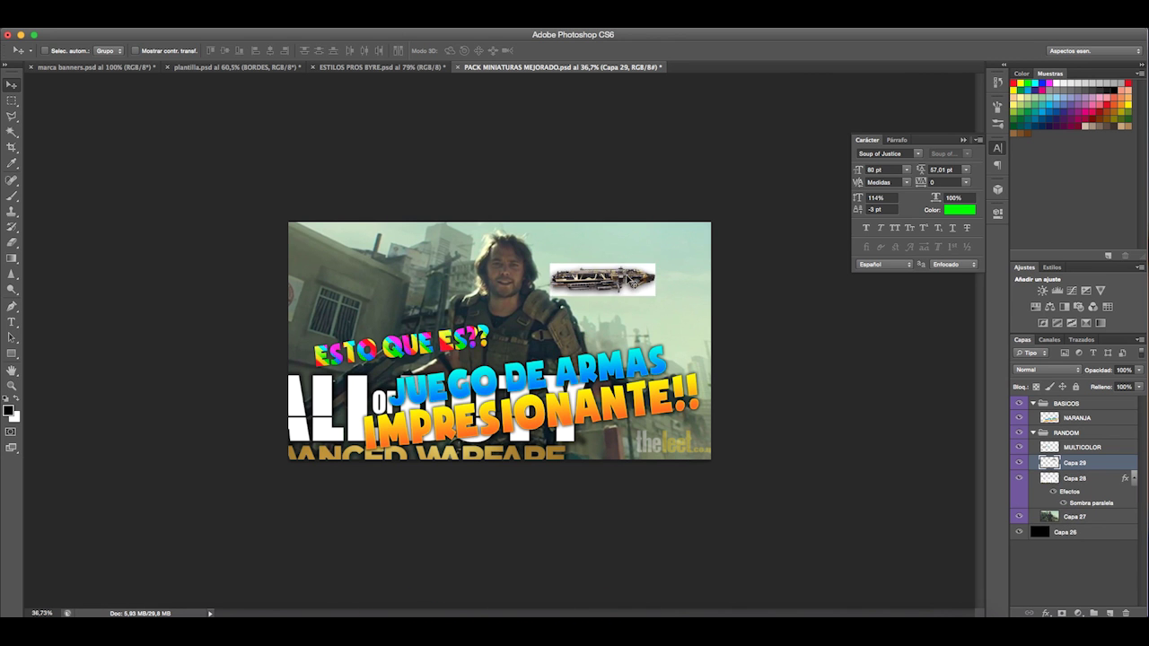
scroll(680, 298, up, 8)
scroll(682, 297, down, 5)
drag(645, 255, 510, 301)
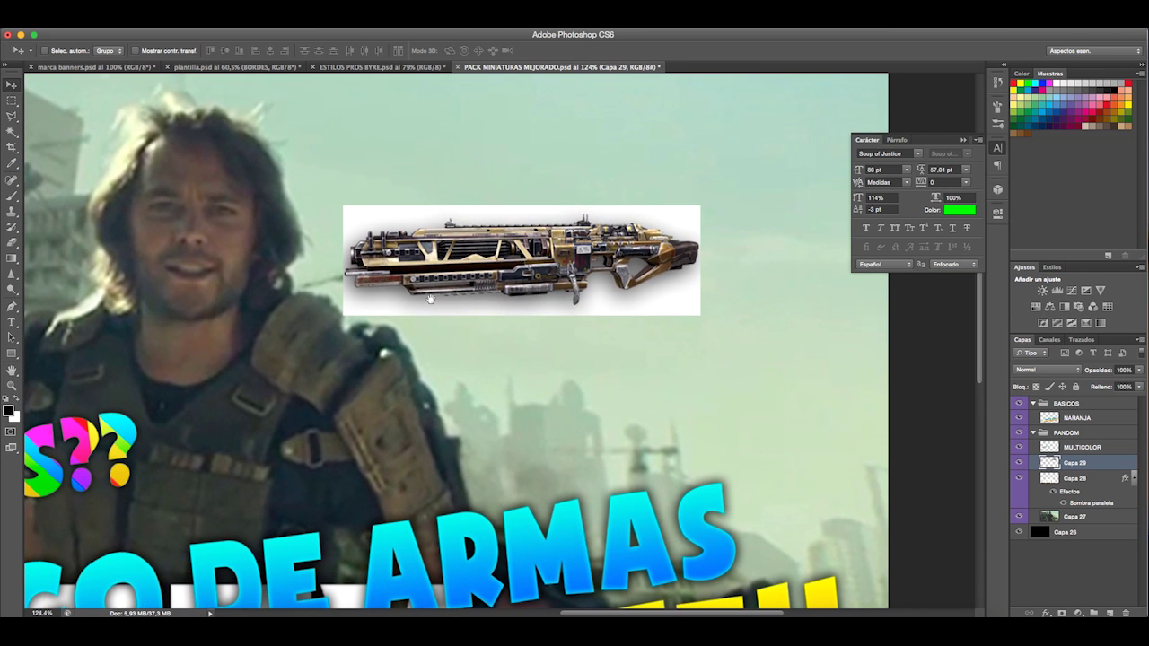
drag(12, 242, 55, 268)
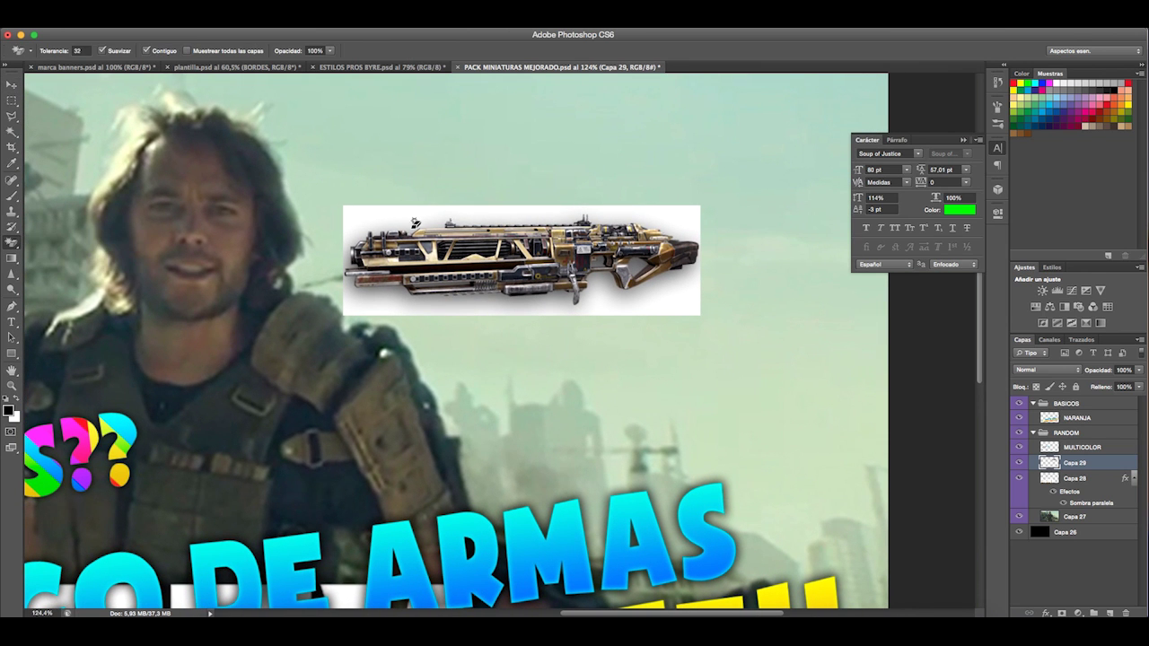
click(420, 217)
click(397, 285)
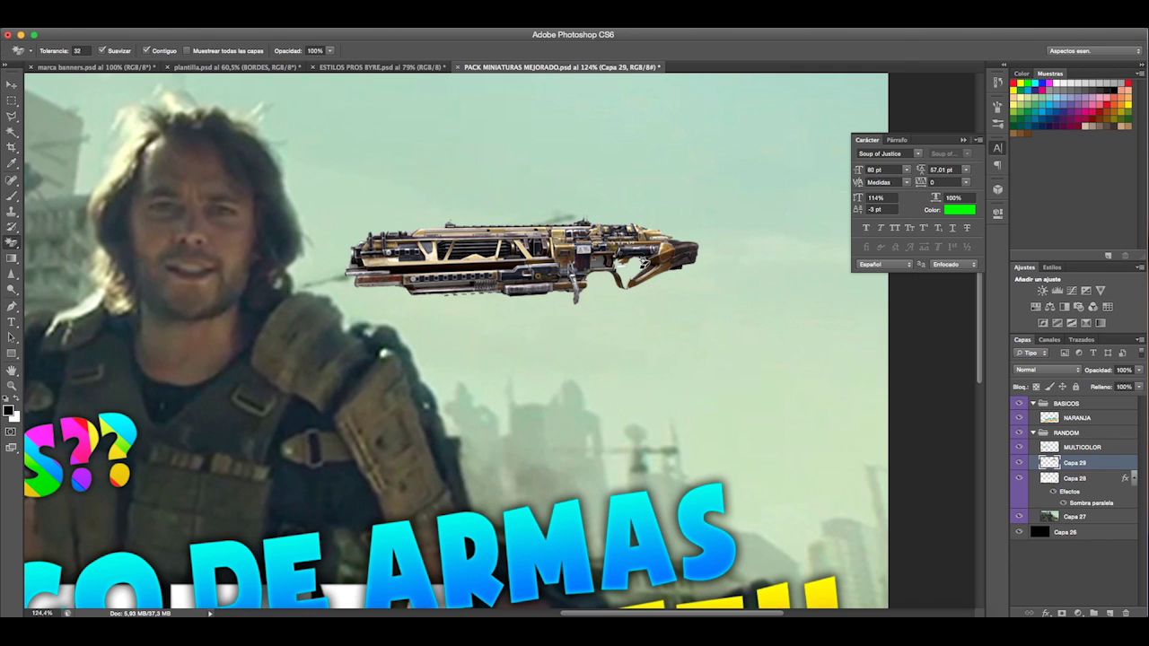
- Enlarge the gold gun, tilt it slightly and place it above the ESTO QUE ES?? text
click(10, 84)
scroll(633, 380, down, 10)
drag(629, 313, 526, 358)
key(super+t)
key(Return)
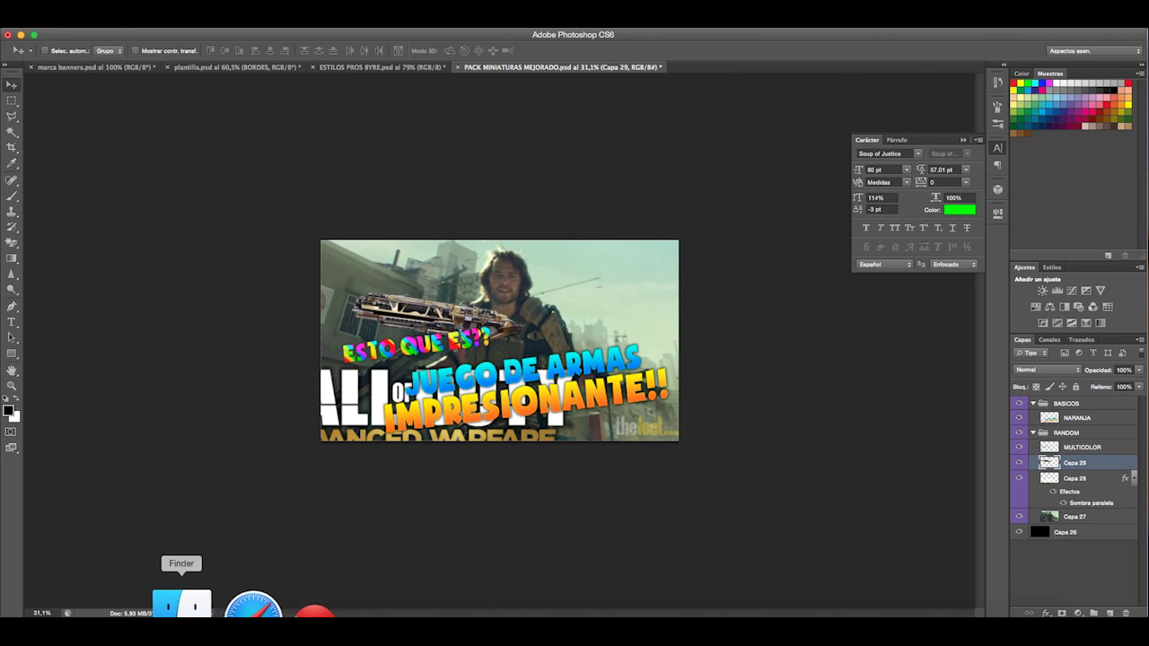
- Switch to Safari, close the used image tab, open dlc-zombie-gun.png at full size and copy the image
click(228, 606)
click(980, 57)
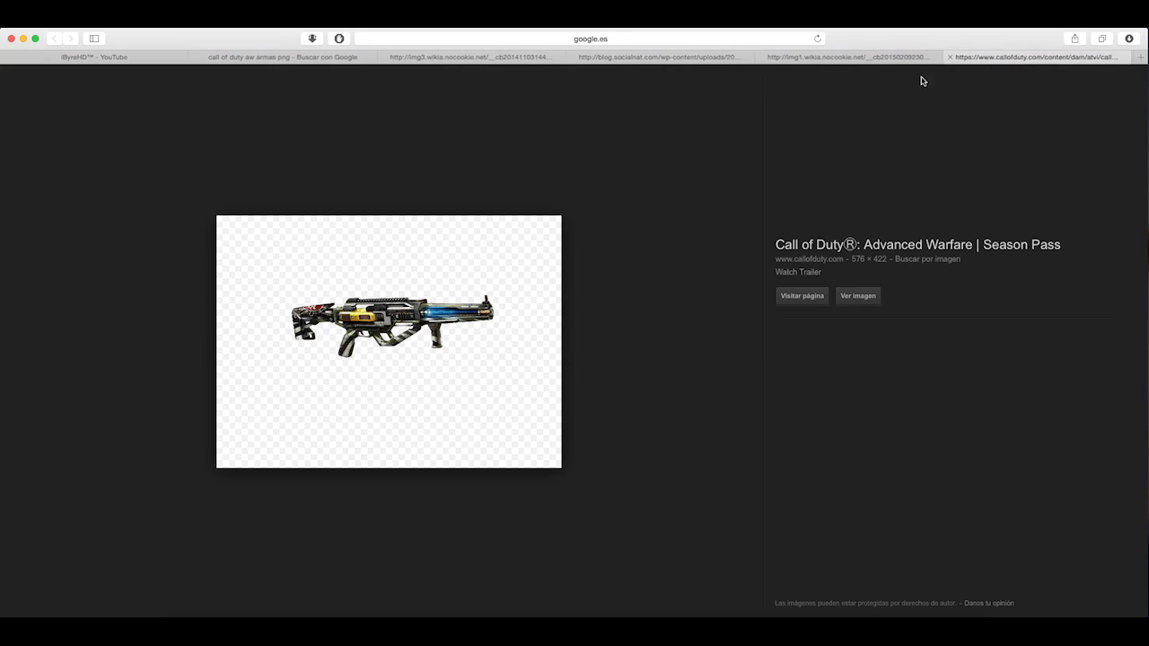
click(858, 298)
right_click(584, 178)
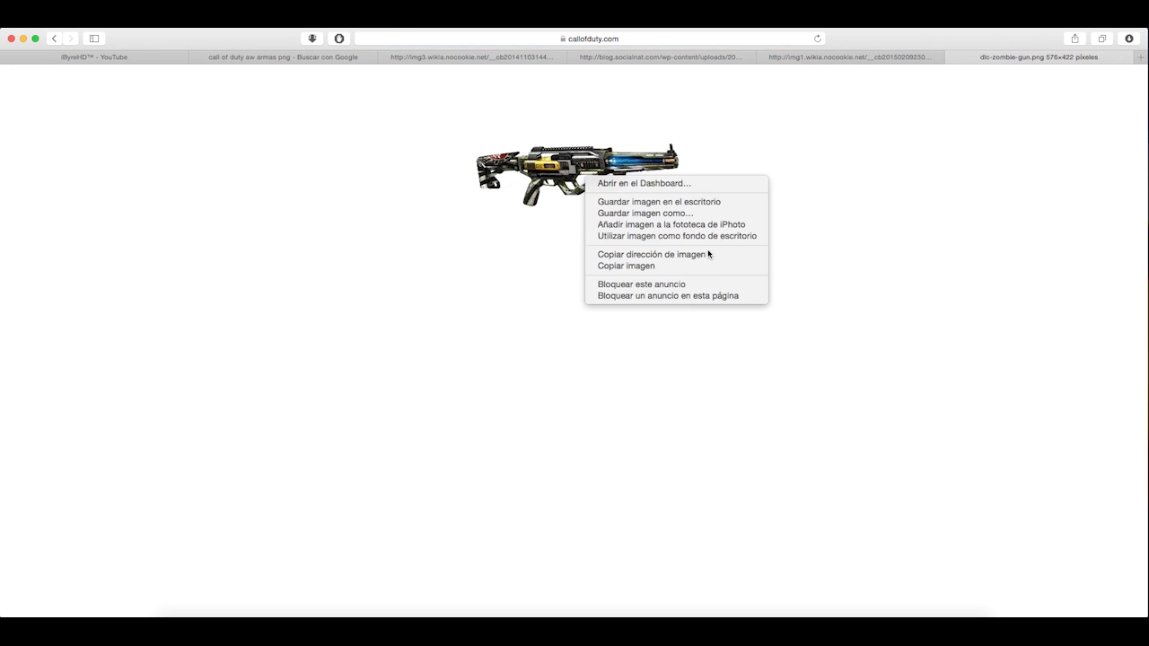
click(678, 269)
- Switch to Photoshop, paste the zombie gun beside the soldier and erase its white background
click(475, 614)
key(super+v)
drag(550, 330, 622, 292)
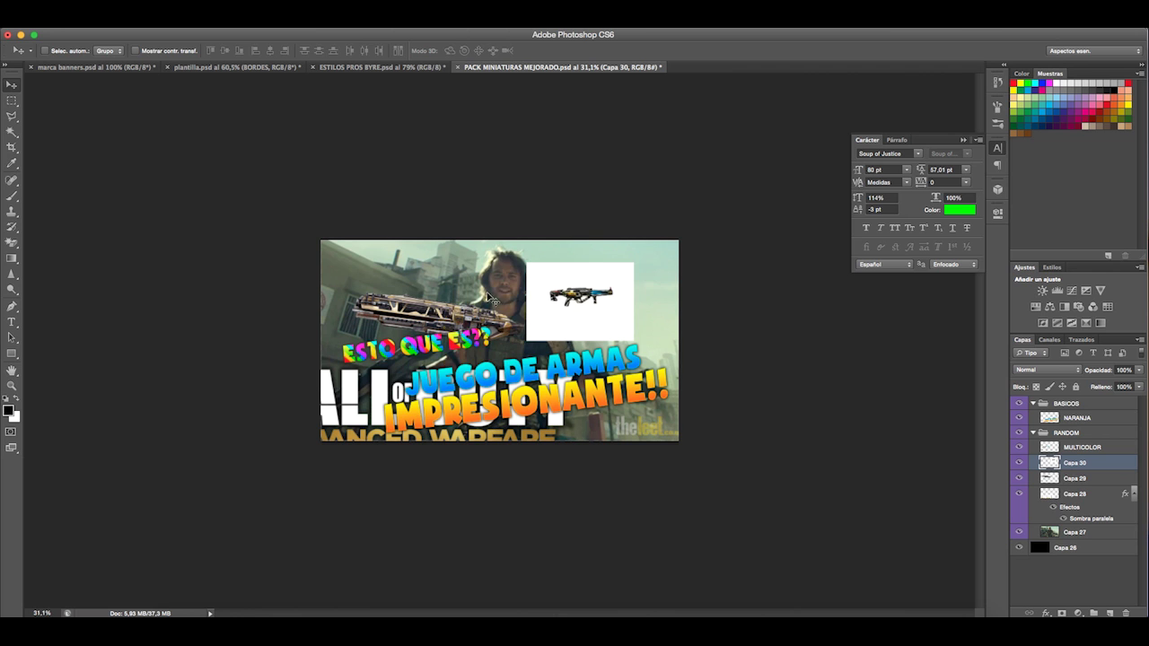
click(9, 246)
click(556, 272)
scroll(583, 281, up, 5)
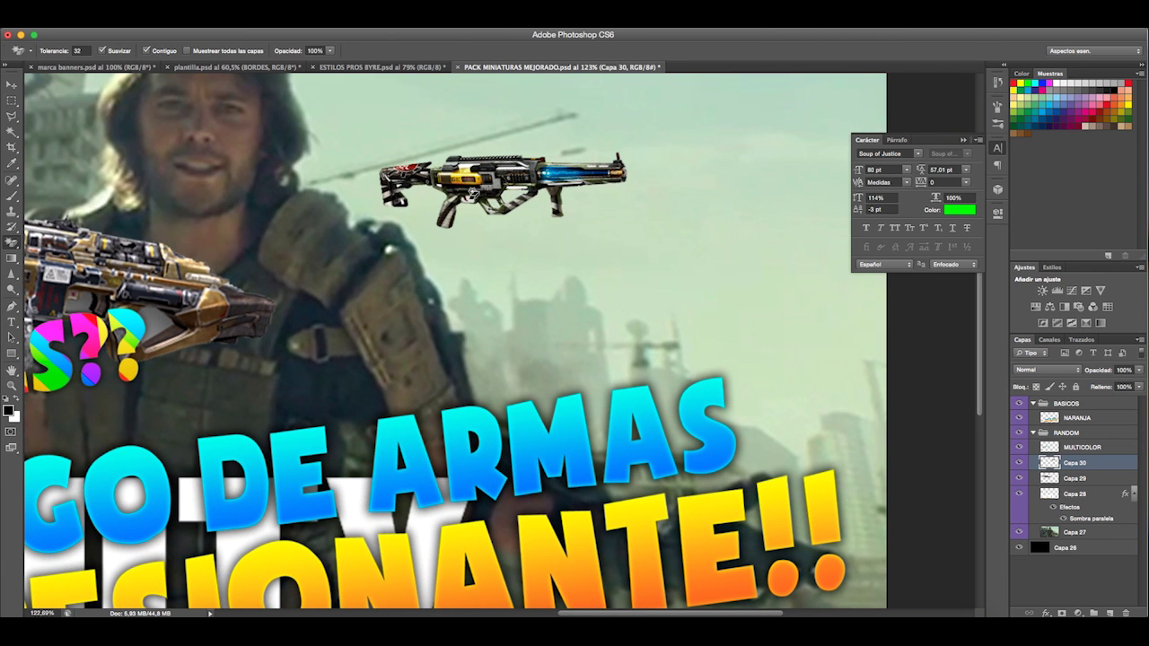
- Enlarge the zombie gun, rotate it so the barrel points up to the right, and overlap it with the gold gun
click(11, 87)
key(super+space)
drag(628, 288, 534, 288)
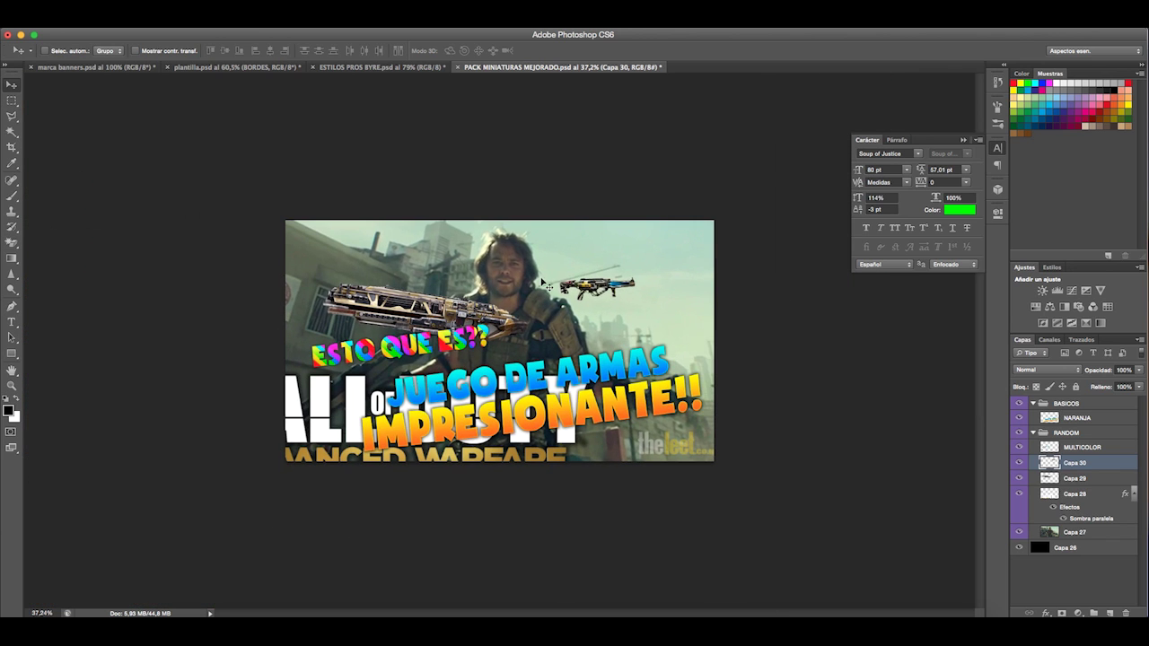
key(super+t)
drag(637, 277, 759, 239)
drag(682, 271, 582, 302)
drag(716, 292, 711, 247)
drag(557, 287, 500, 302)
key(Return)
- Switch to Safari, close the used image tab, open the black Bal 27 rifle image at full size and copy it
click(207, 609)
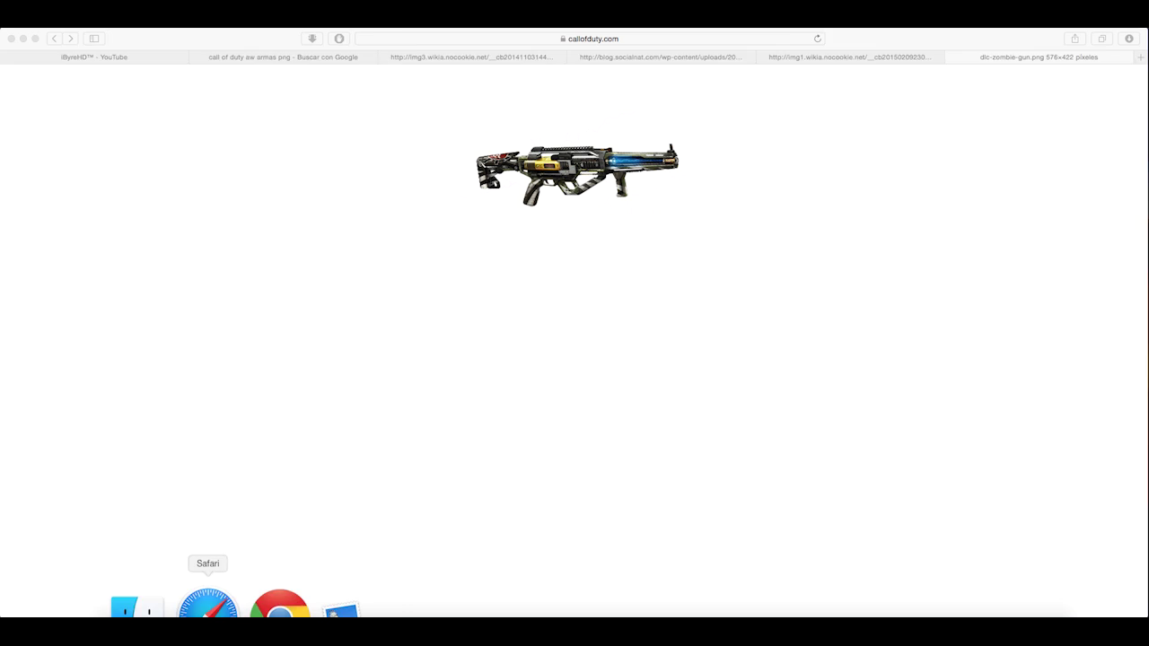
click(953, 58)
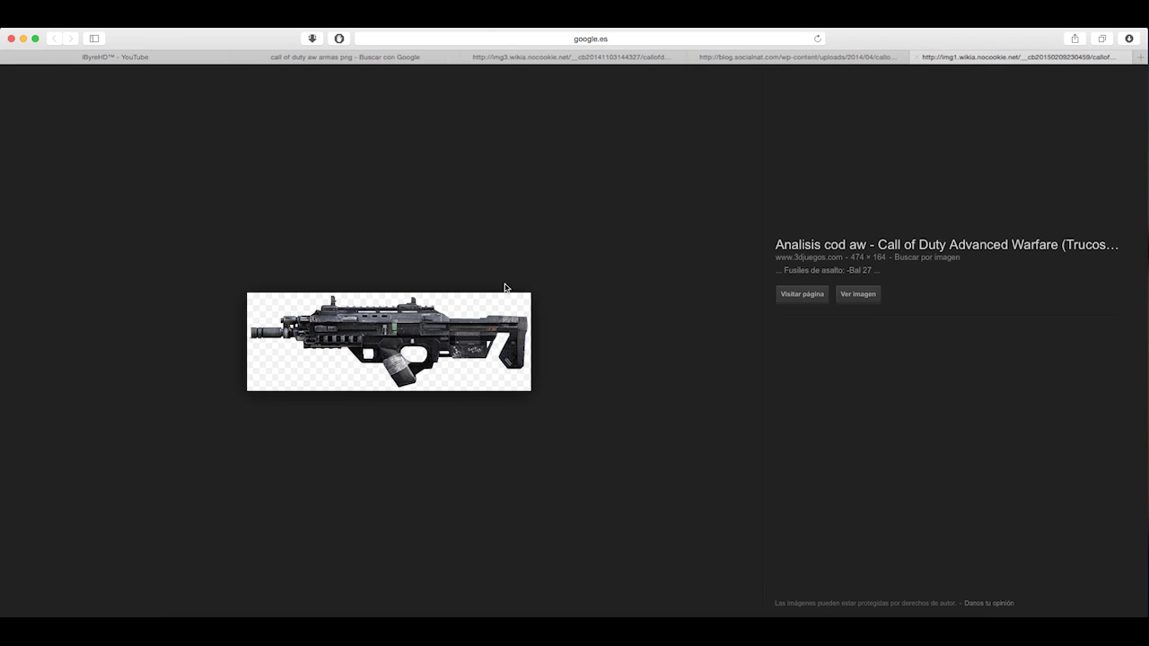
click(845, 294)
right_click(582, 137)
click(626, 226)
- Switch to Photoshop, paste the black rifle to the right of the other guns and erase its white background
click(488, 610)
key(super+v)
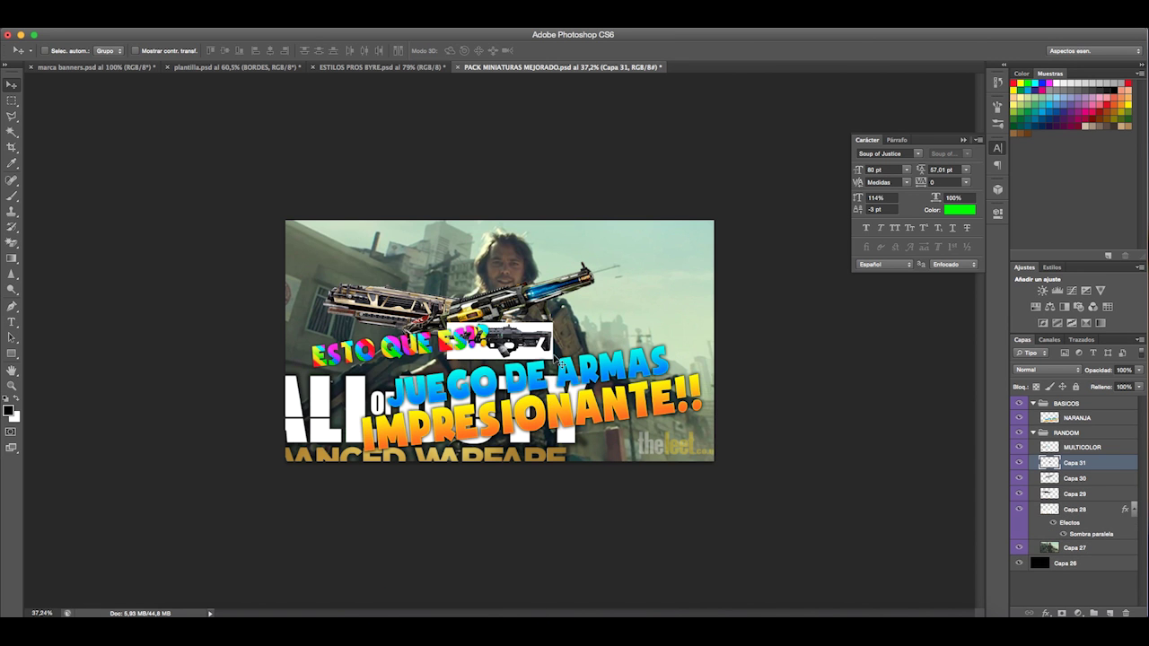
drag(520, 336, 629, 318)
click(12, 243)
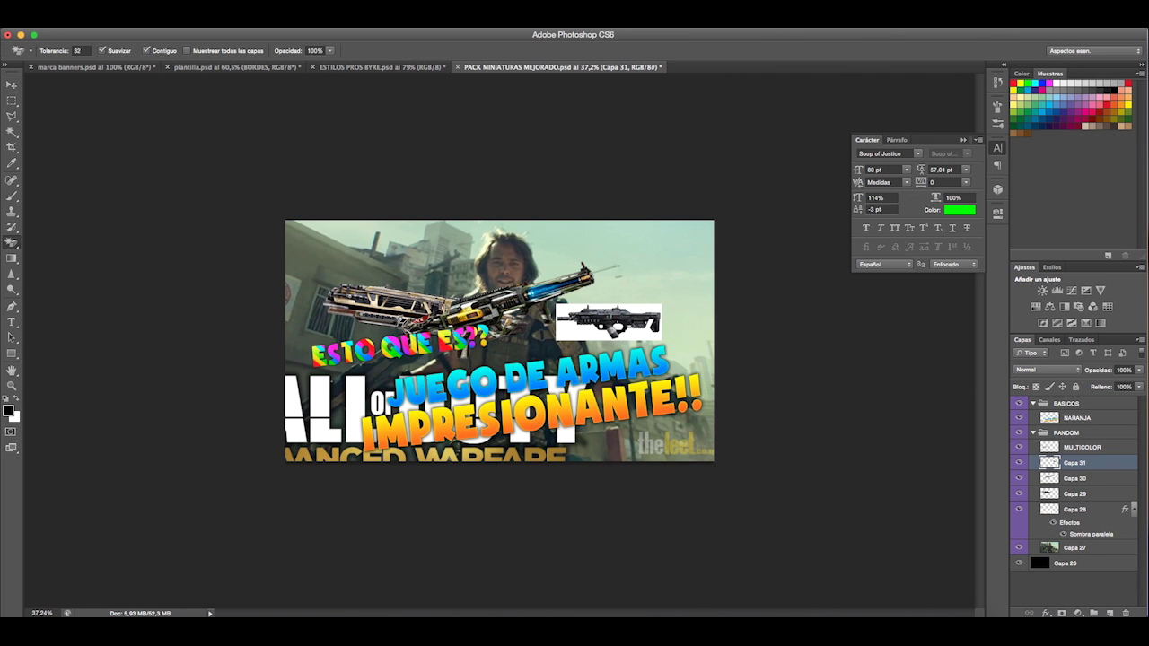
key(super+plus)
scroll(626, 375, up, 5)
click(585, 238)
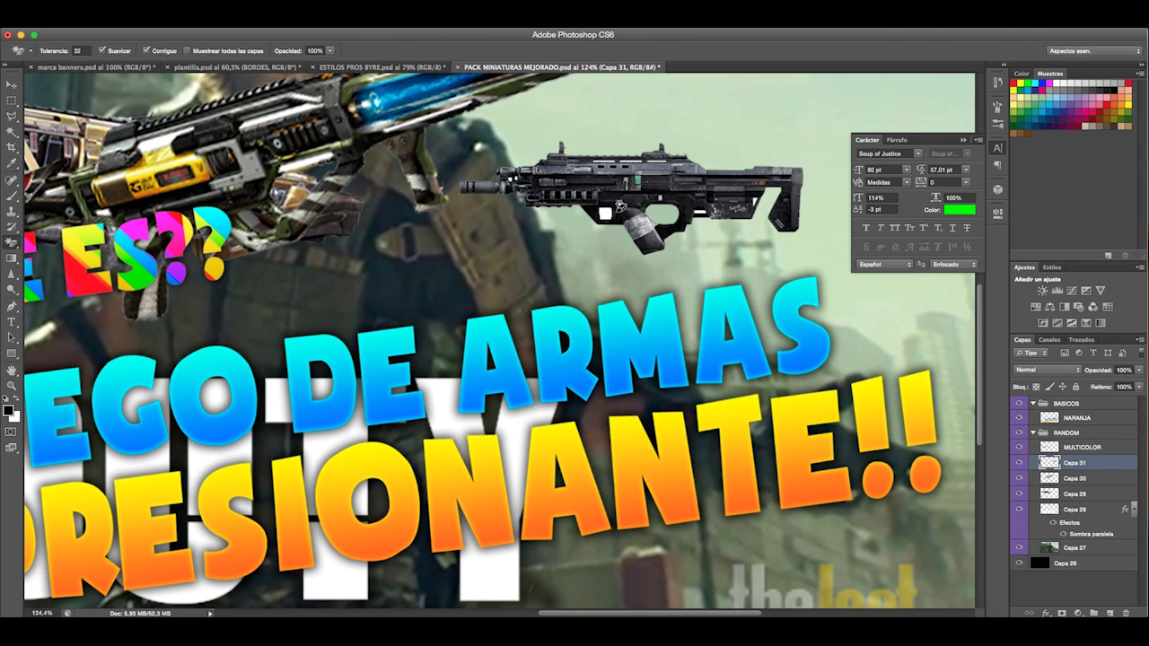
scroll(742, 238, down, 6)
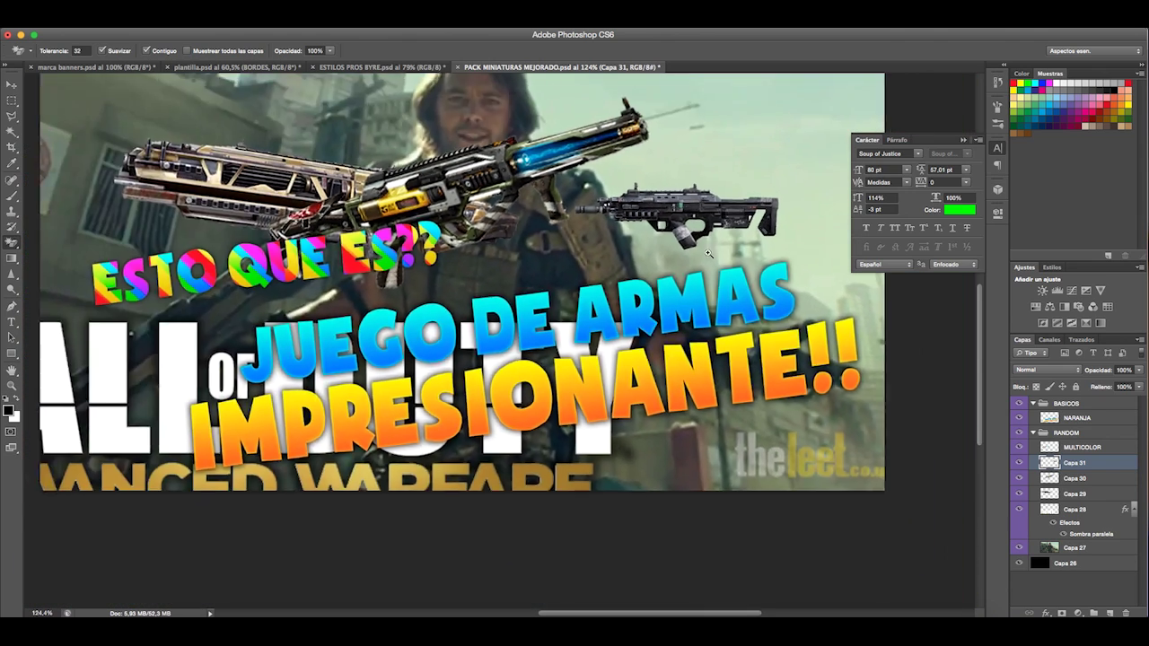
- Tilt the black rifle above the gold gun and move its layer, Capa 31, below Capa 29
click(12, 90)
drag(618, 374, 449, 336)
key(super+t)
drag(530, 285, 505, 335)
key(Return)
drag(1112, 471, 1111, 501)
mouse_move(521, 336)
mouse_down()
mouse_move(531, 305)
mouse_move(514, 325)
mouse_up()
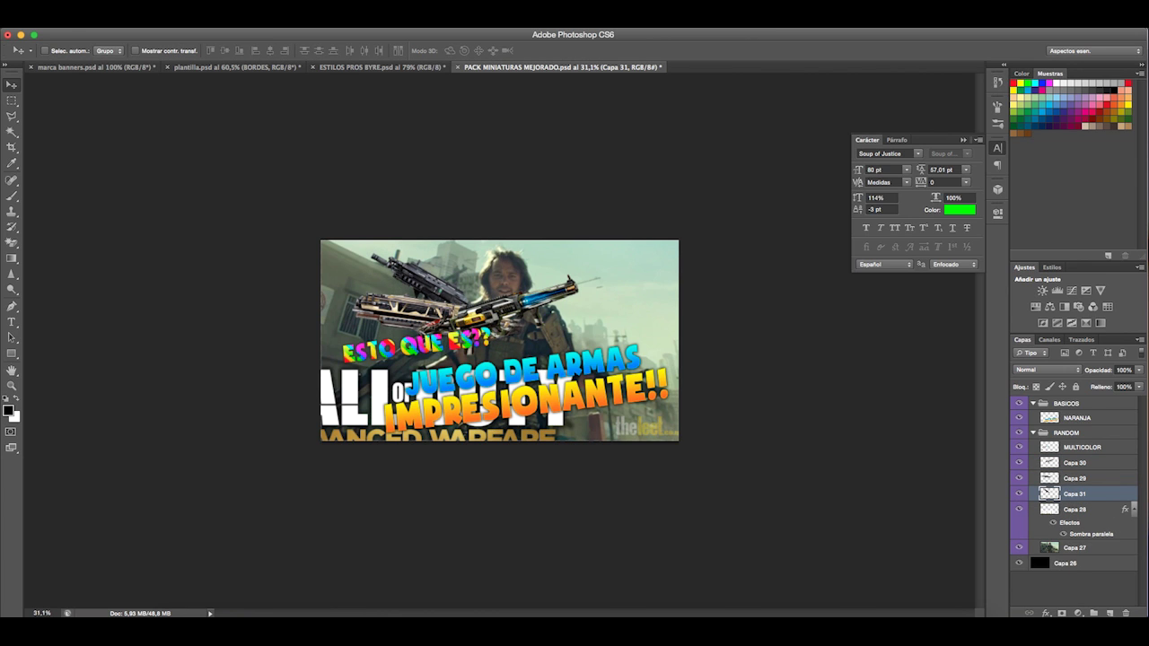
- Switch to Safari and close the remaining rifle image tabs to return to the weapon search results
click(145, 606)
click(918, 59)
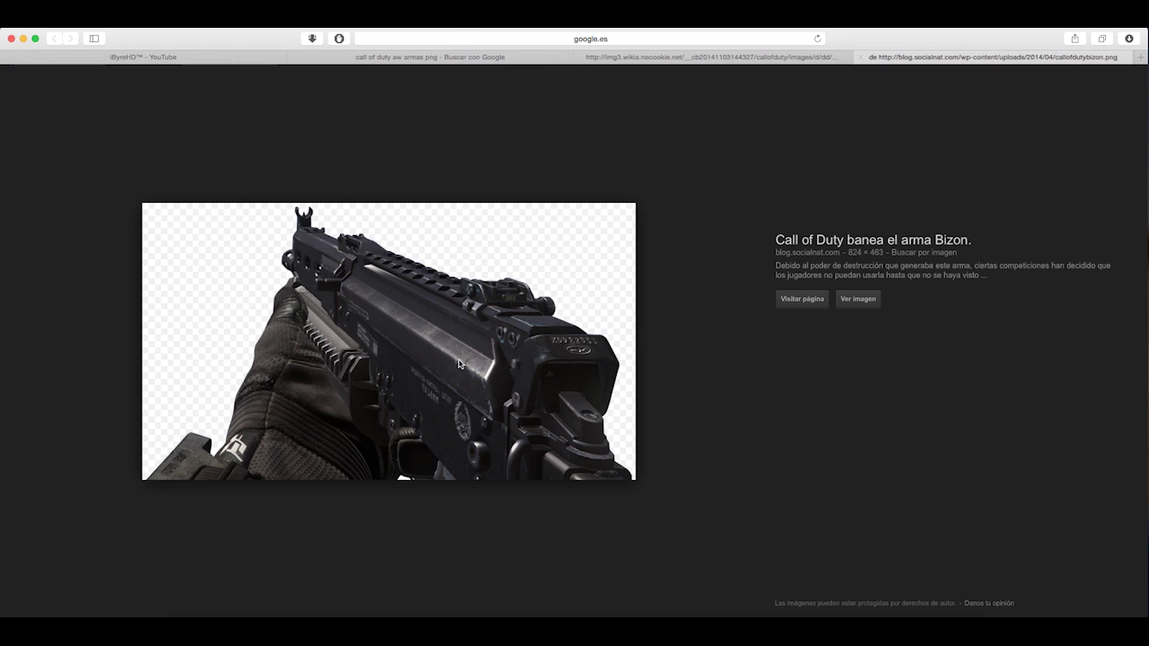
click(859, 59)
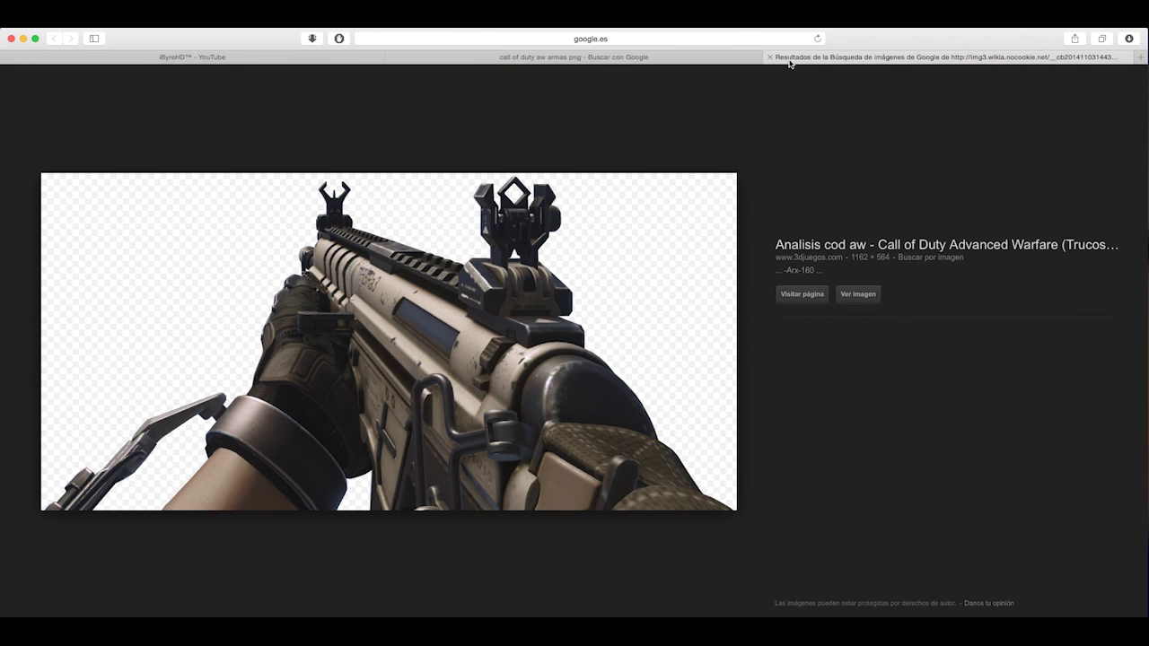
click(777, 59)
click(770, 59)
- Browse further through the weapon results, open KF5_menu_icon_AW.png at full size and copy the image
scroll(492, 308, down, 10)
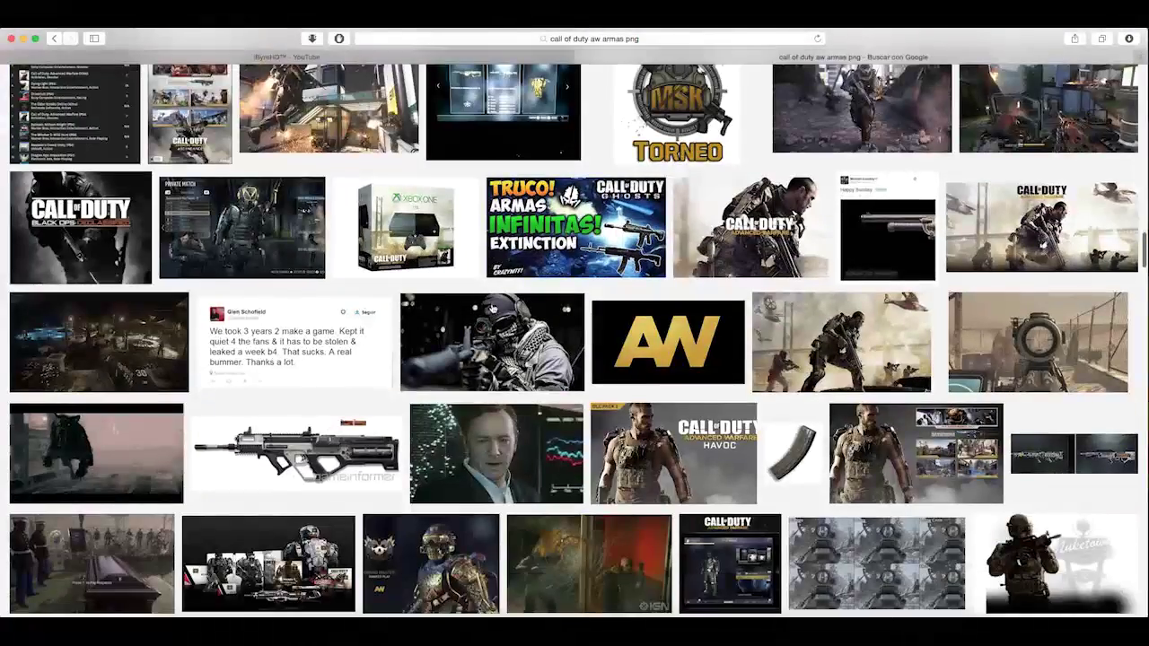
scroll(492, 308, down, 10)
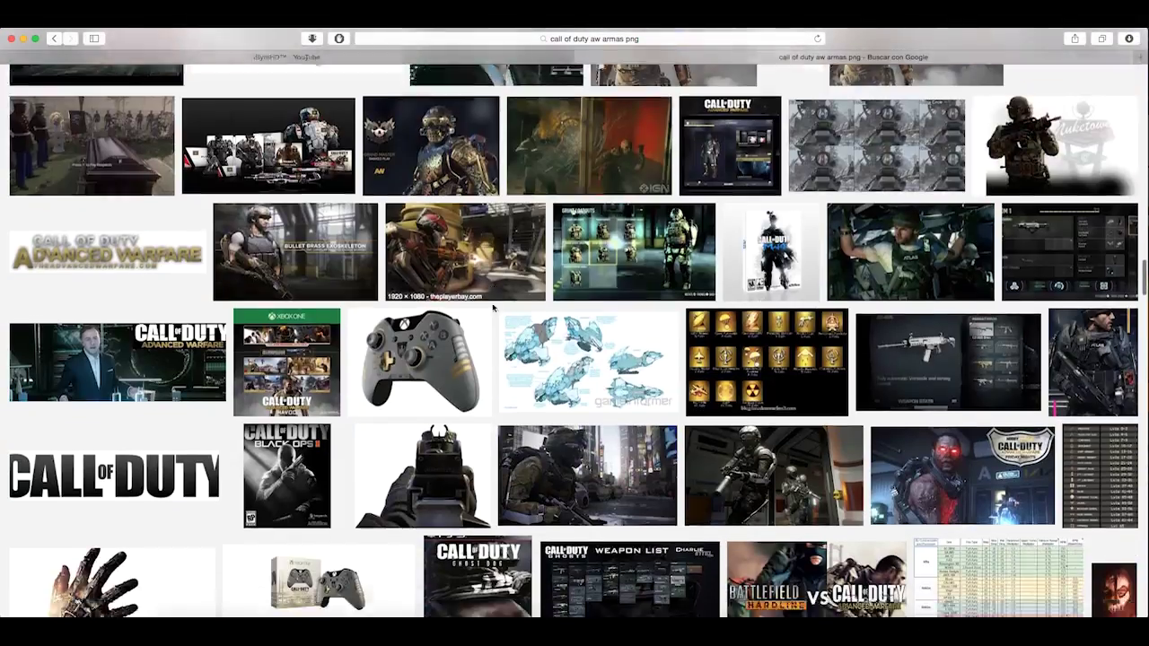
scroll(492, 308, down, 3)
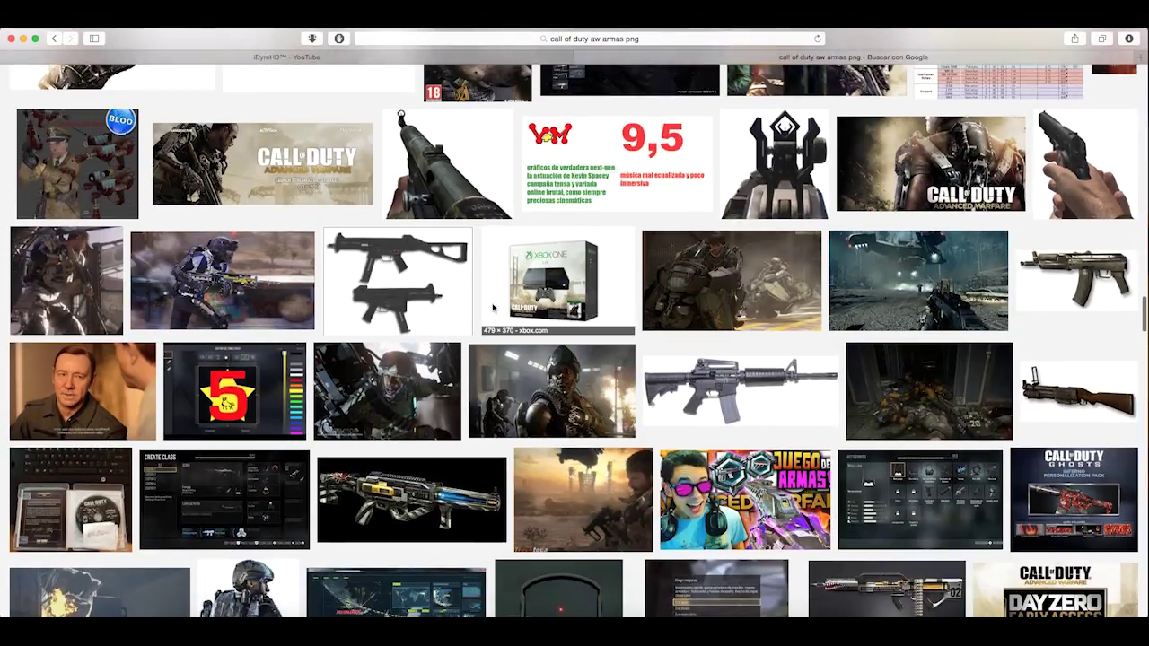
scroll(492, 308, down, 8)
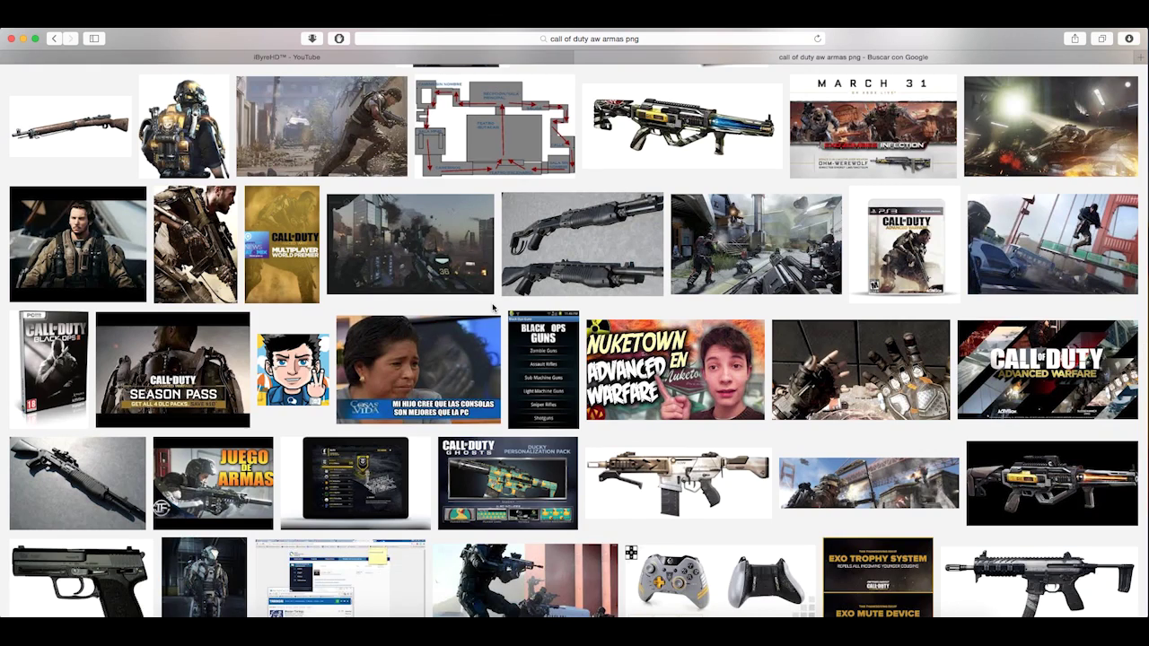
scroll(492, 308, down, 3)
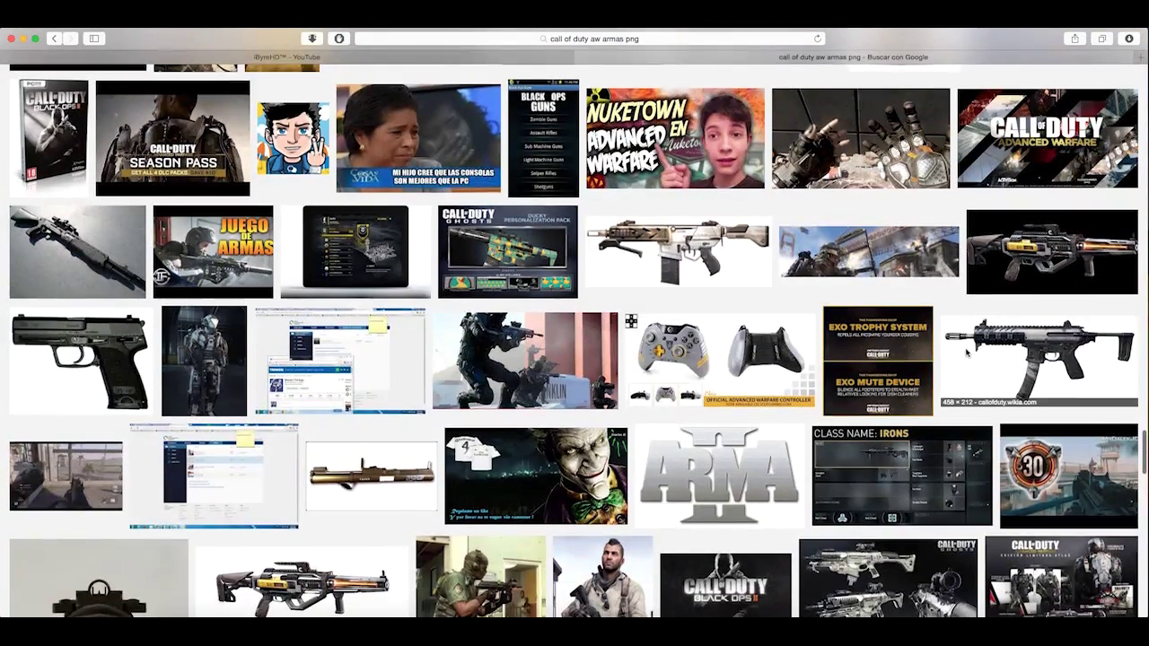
click(1040, 359)
click(858, 329)
right_click(595, 109)
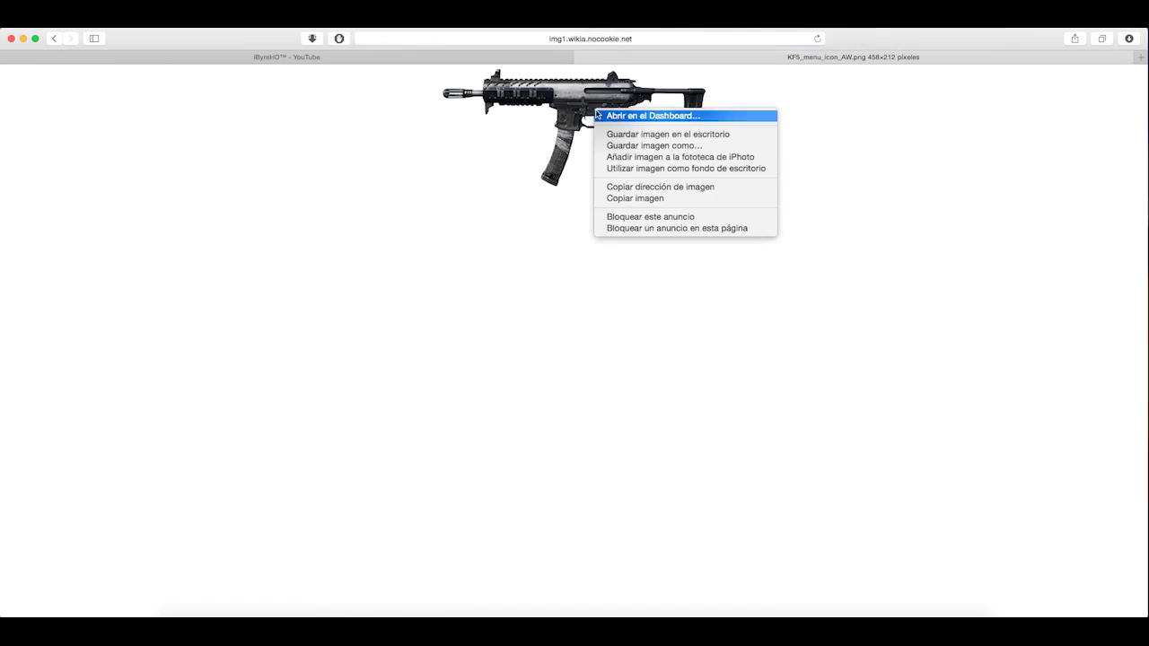
click(678, 198)
click(475, 614)
key(super+space)
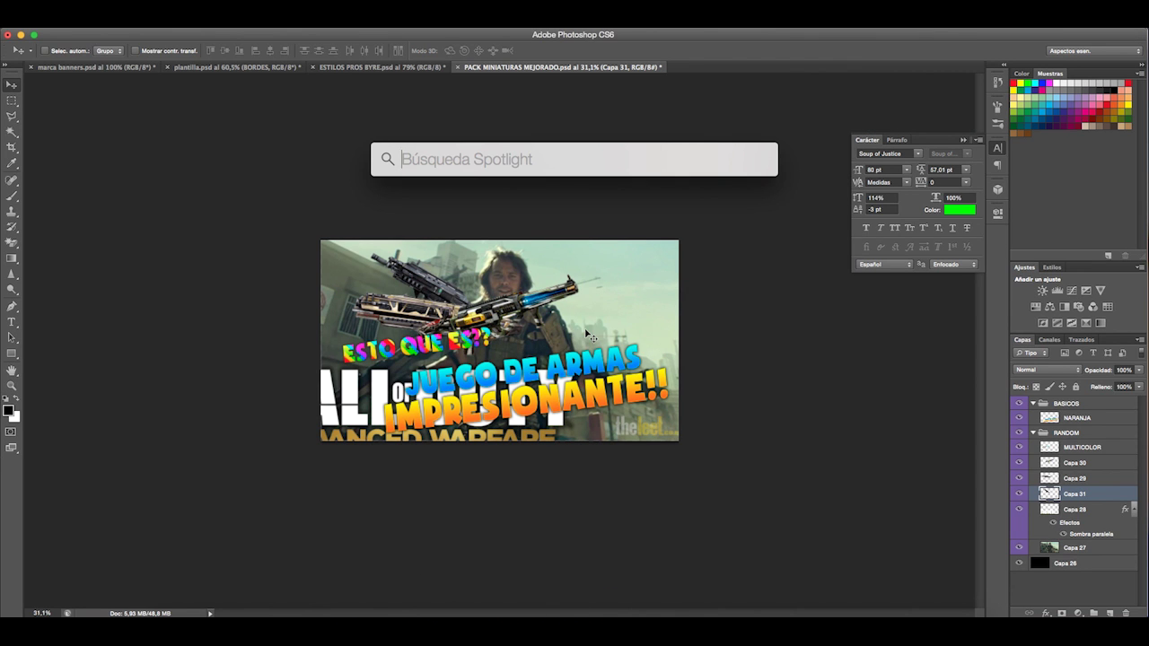
key(Escape)
- Switch to Safari, copy the KF5 gun image again and return to Photoshop
click(221, 607)
right_click(647, 93)
click(702, 181)
click(452, 607)
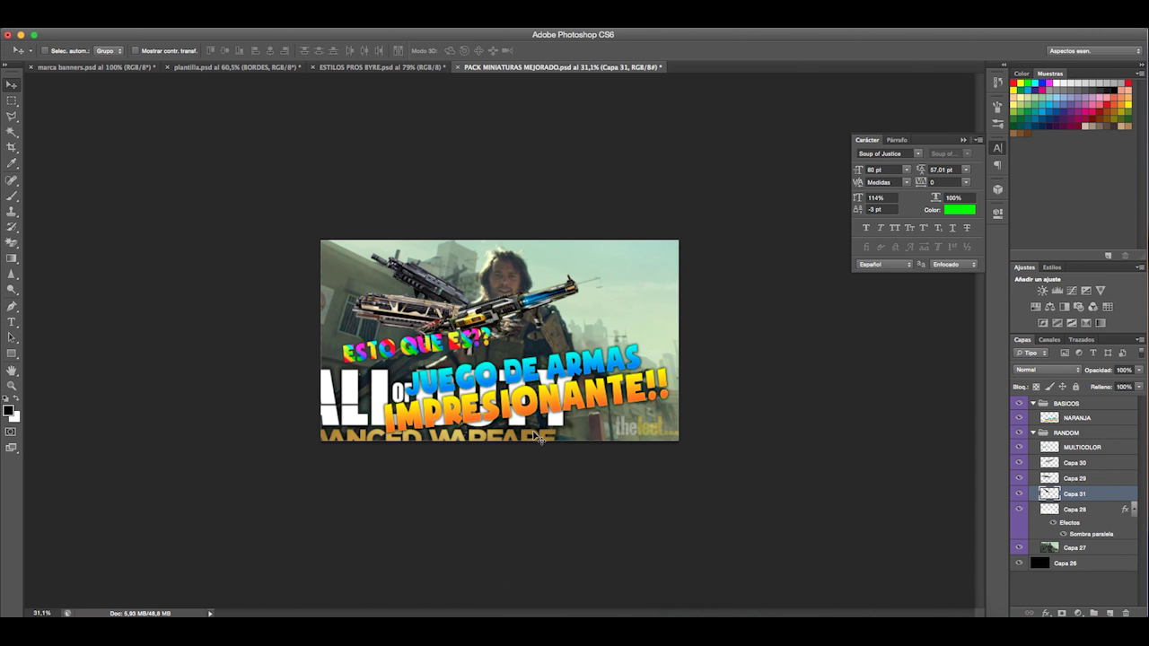
- Paste the KF5 gun to the right of the other guns and erase its white background
key(super+v)
key(super+space)
drag(547, 360, 645, 368)
click(11, 245)
click(675, 307)
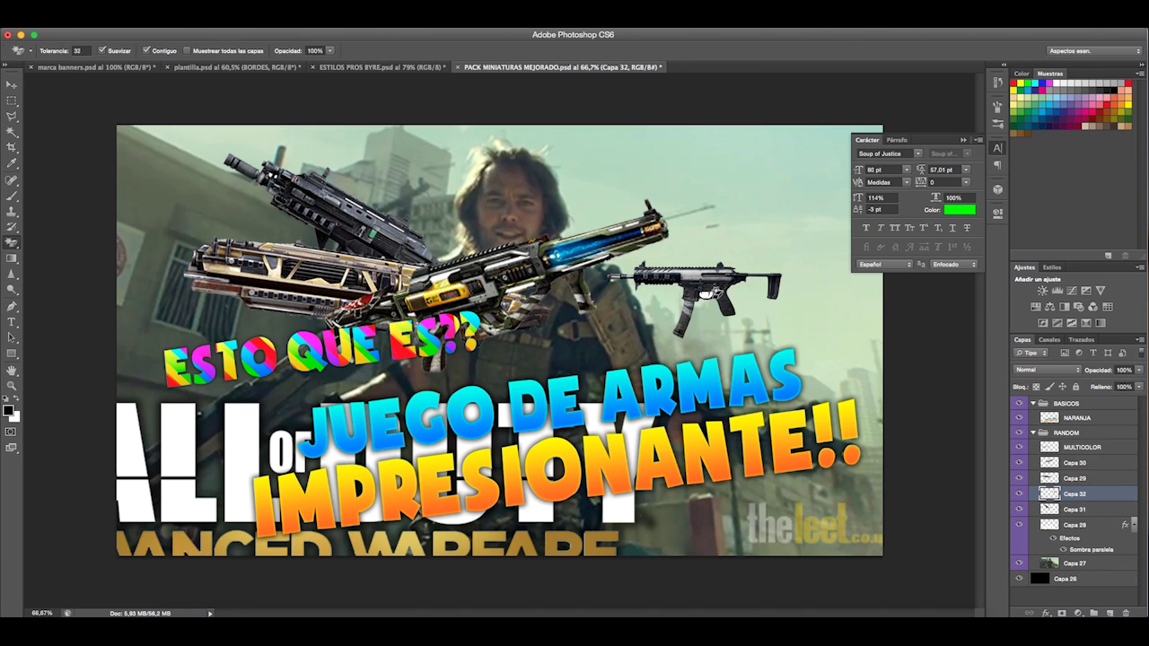
- Flip the KF5 gun horizontally with Free Transform
click(14, 90)
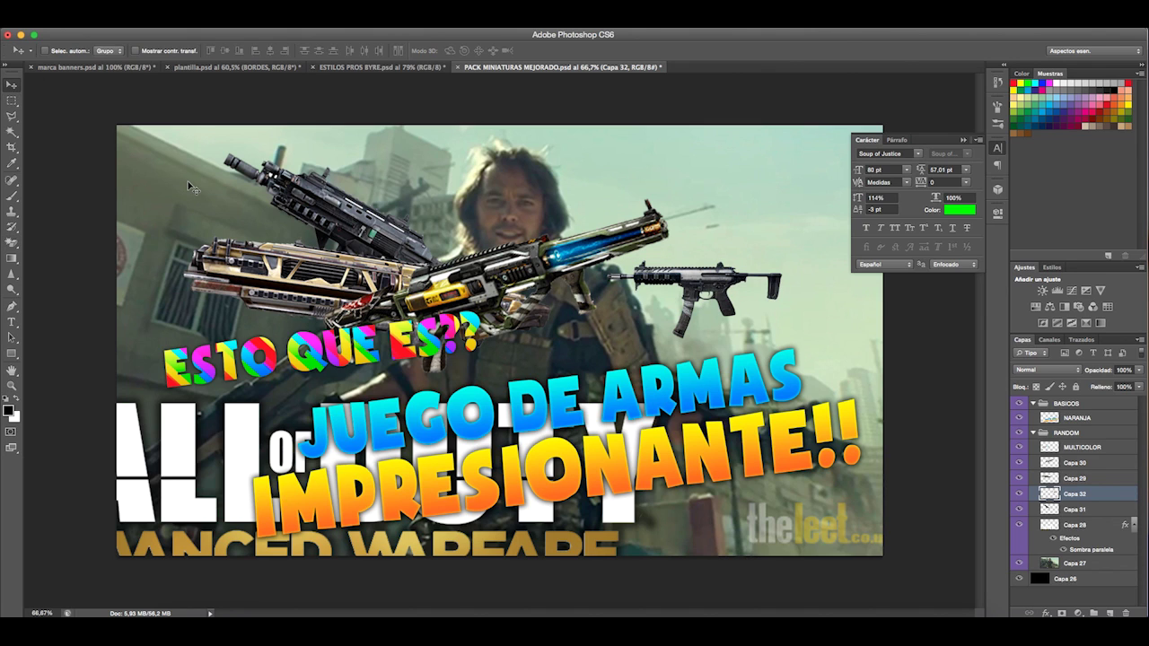
key(super+t)
right_click(702, 327)
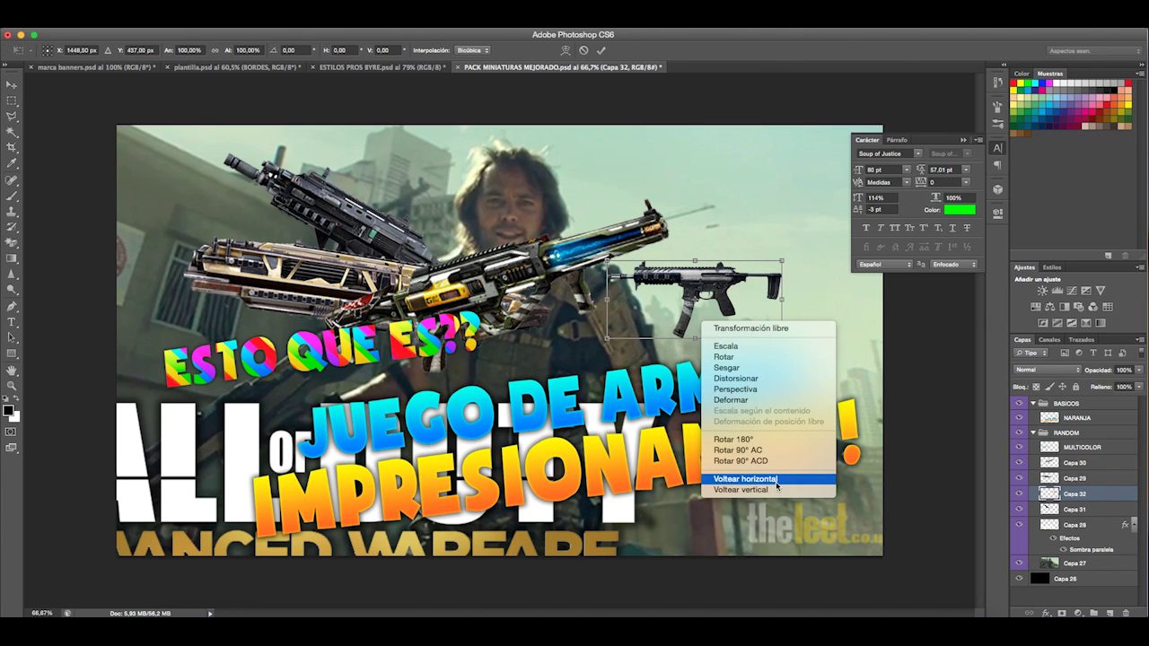
- Flip the new rifle horizontally, rotate it to point up and to the right, and place it among the other weapons
click(718, 483)
drag(830, 313, 825, 252)
drag(759, 227, 817, 157)
drag(790, 234, 521, 234)
key(Return)
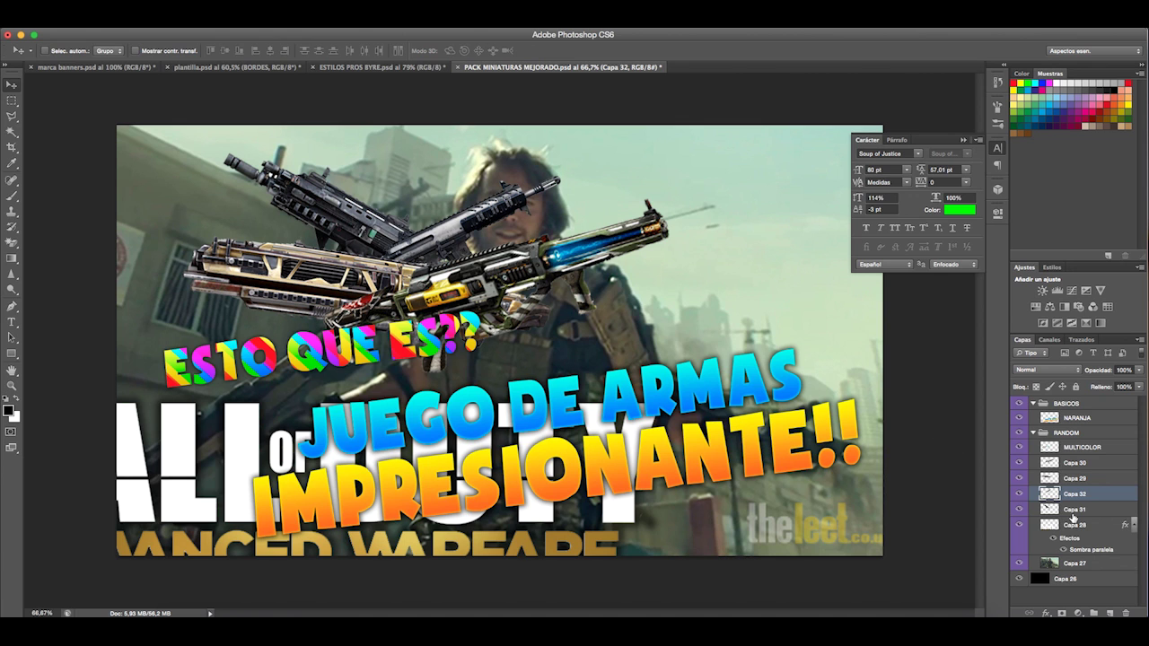
- Move the four weapon layers, Capa 29 to Capa 32, together down and to the left
click(1098, 468)
shift+click(1075, 509)
drag(565, 360, 532, 419)
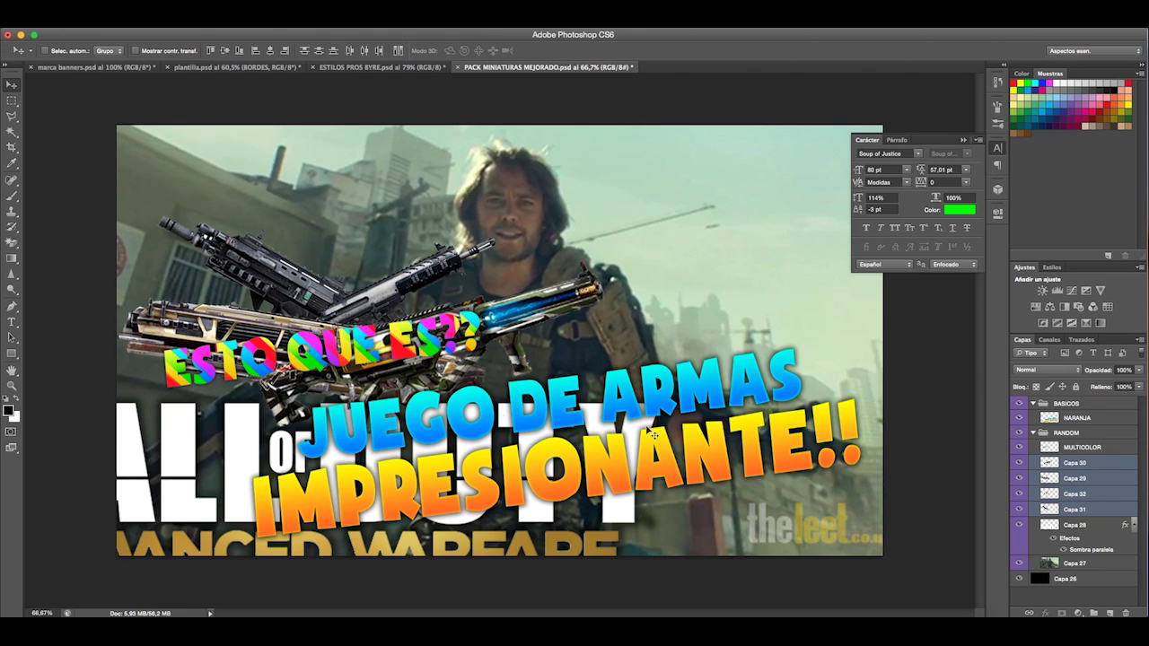
- Enlarge the MULTICOLOR text "ESTO QUE ES??" and position it over the lower weapons, just above the blue title line
click(1093, 527)
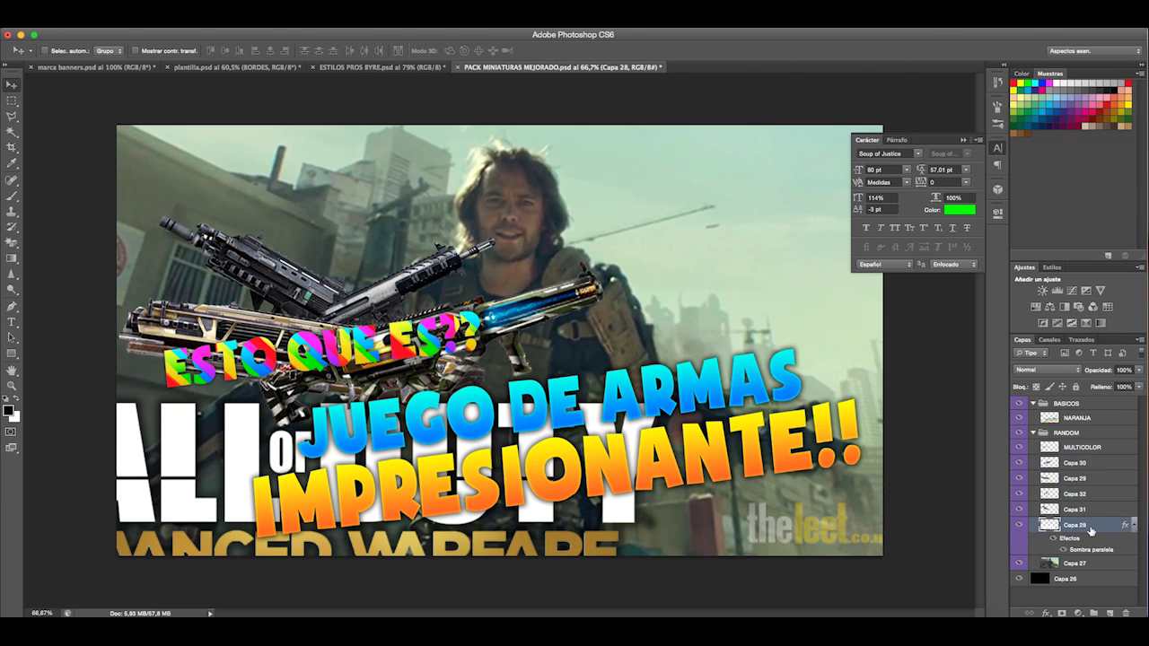
click(1092, 449)
drag(534, 402, 546, 411)
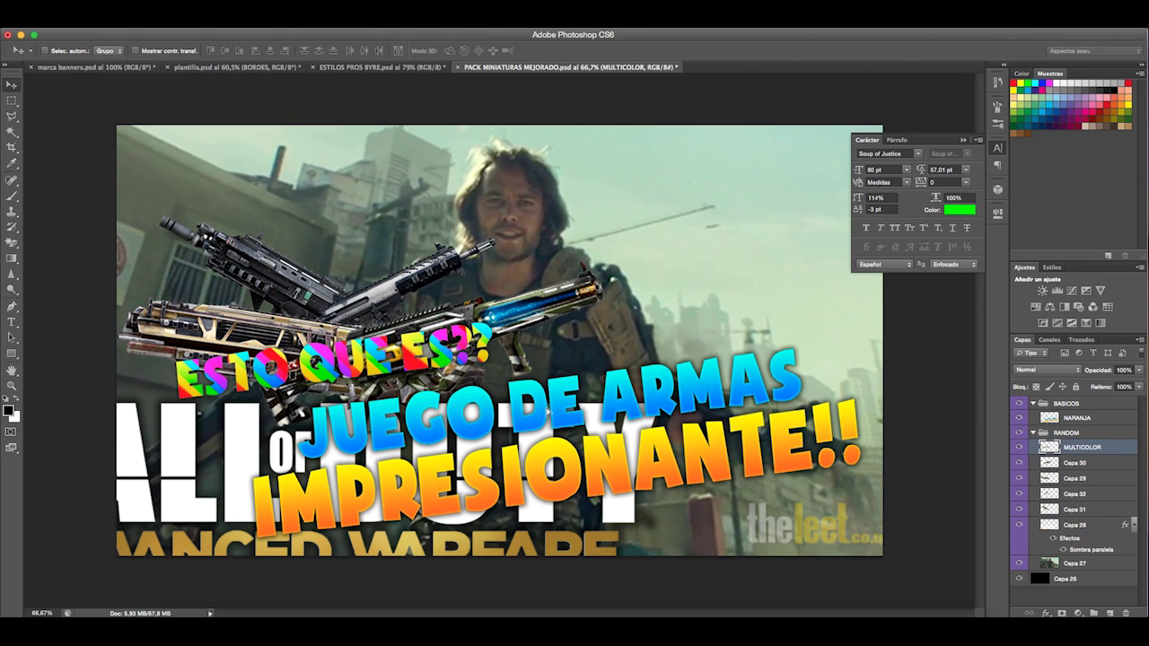
key(ctrl+t)
drag(512, 326, 685, 341)
mouse_move(530, 366)
mouse_down()
mouse_move(549, 359)
mouse_move(539, 363)
mouse_up()
key(Return)
- Merge the four weapon layers into one and move the merged weapons slightly up and to the right
click(1094, 511)
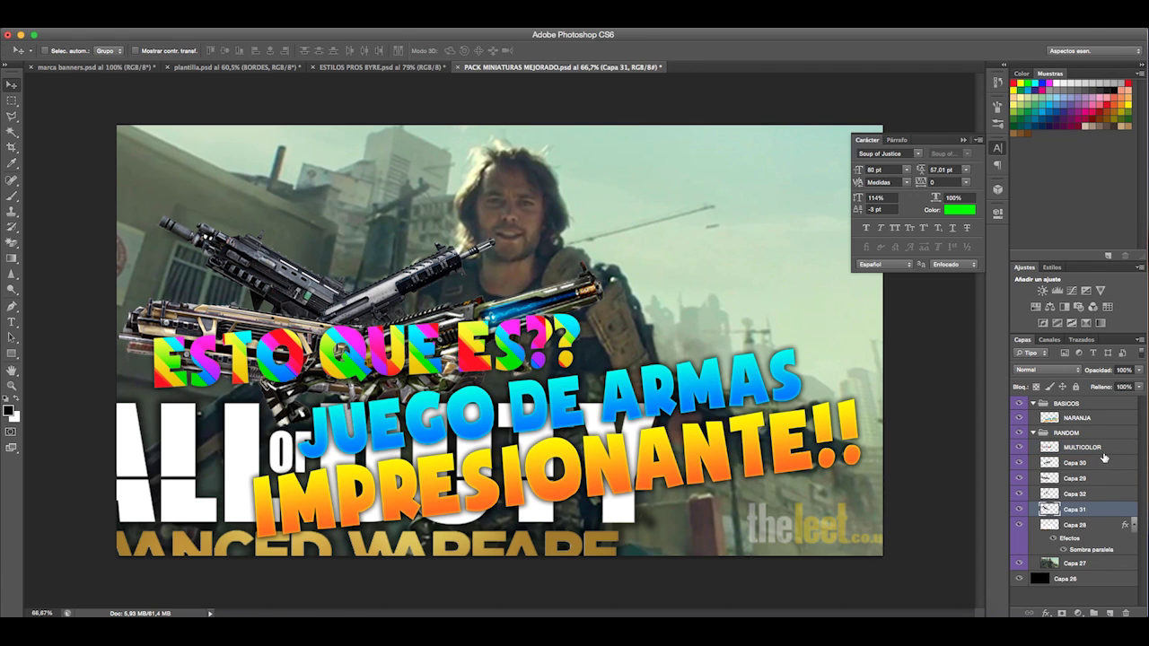
shift+click(1101, 453)
shift+click(1100, 463)
right_click(1101, 463)
click(1021, 453)
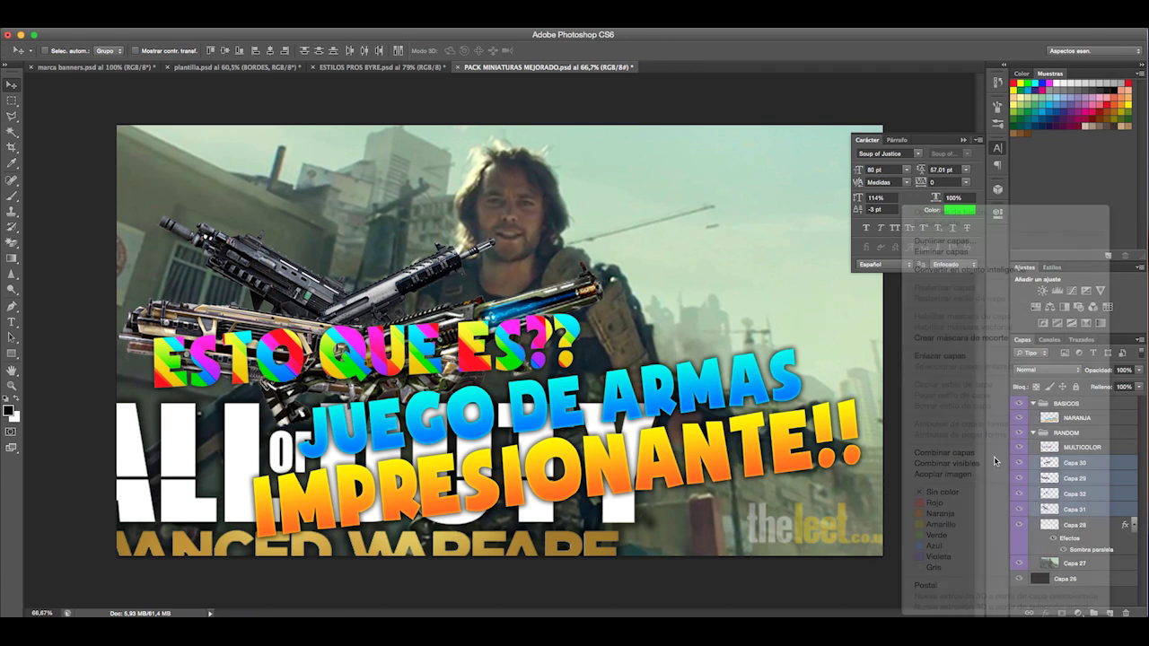
drag(585, 363, 594, 346)
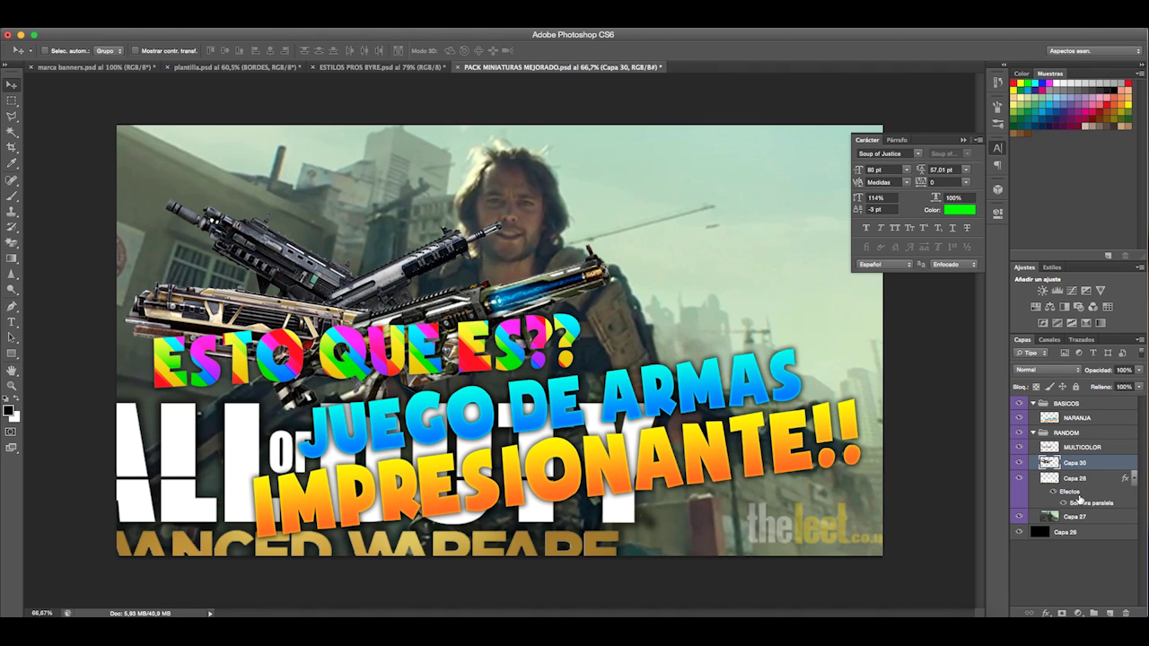
- Rasterize the layer style of the Call of Duty logo layer, Capa 28, and set its opacity to 50%
click(1069, 479)
click(1018, 479)
click(1128, 370)
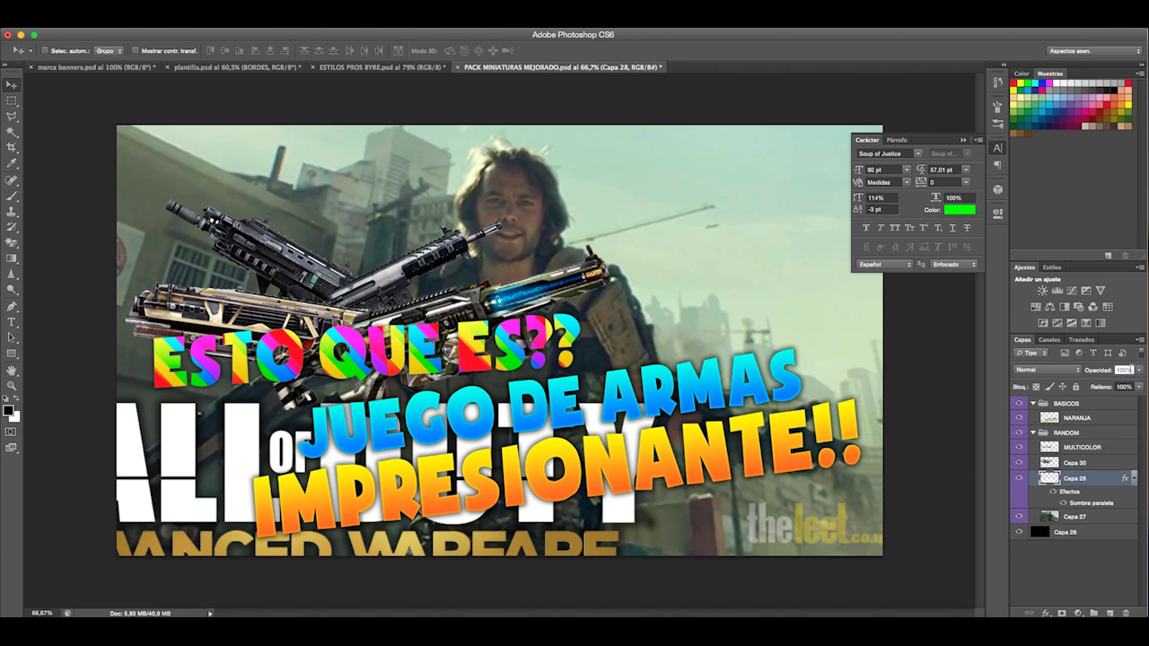
right_click(1102, 494)
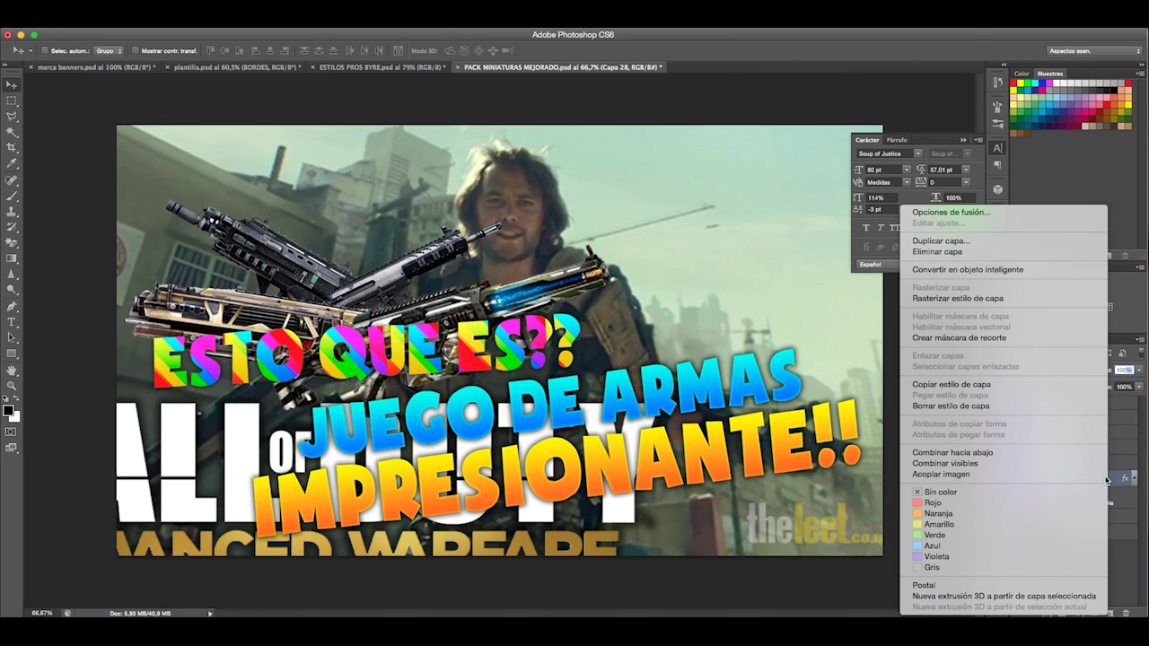
click(963, 298)
drag(1140, 371, 1112, 387)
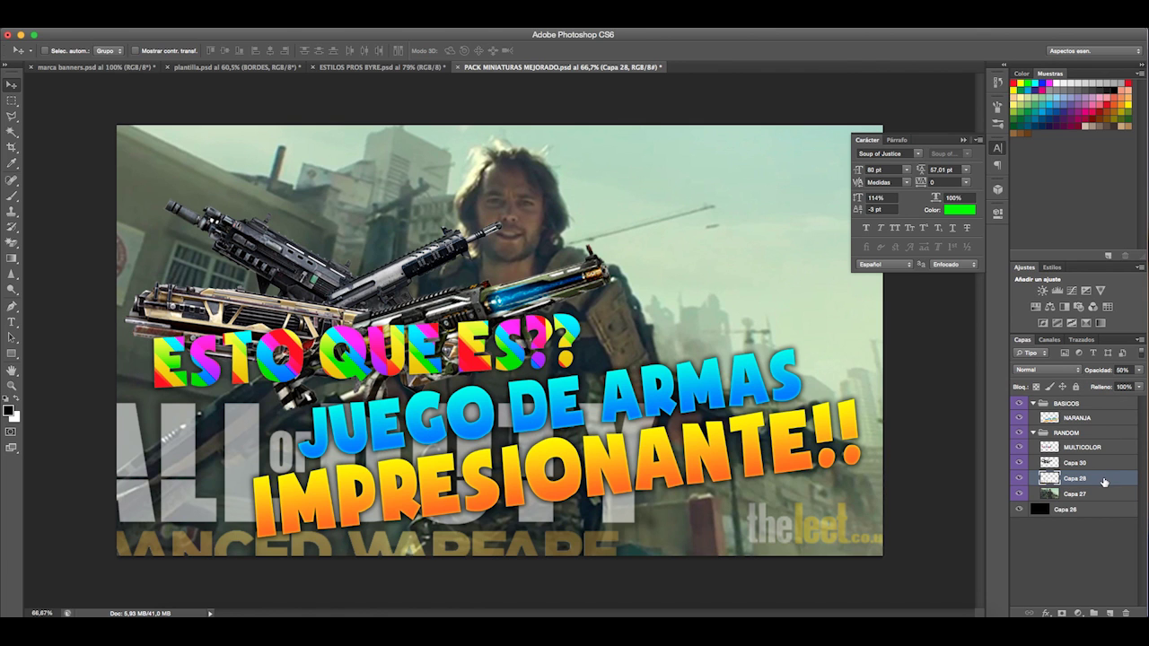
- Duplicate the faded Call of Duty logo, place the copy in the image's upper-right corner, and put away the character settings covering it
key(super+j)
drag(467, 475, 871, 205)
drag(652, 223, 842, 210)
drag(956, 140, 965, 140)
drag(809, 187, 795, 201)
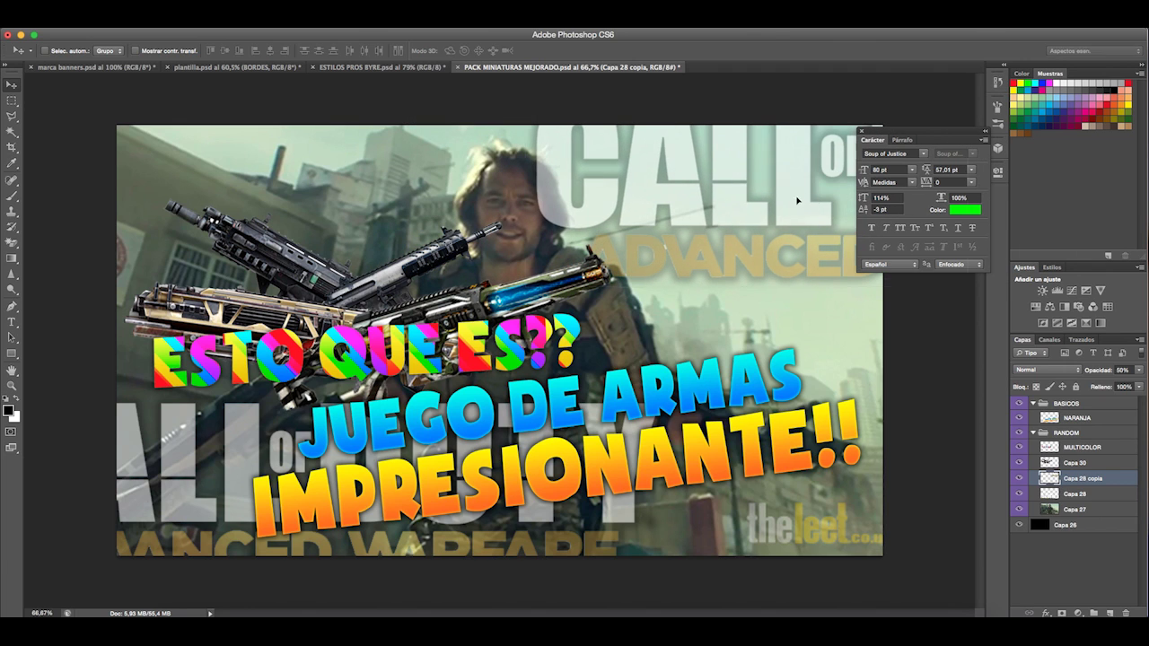
click(986, 135)
drag(804, 200, 851, 228)
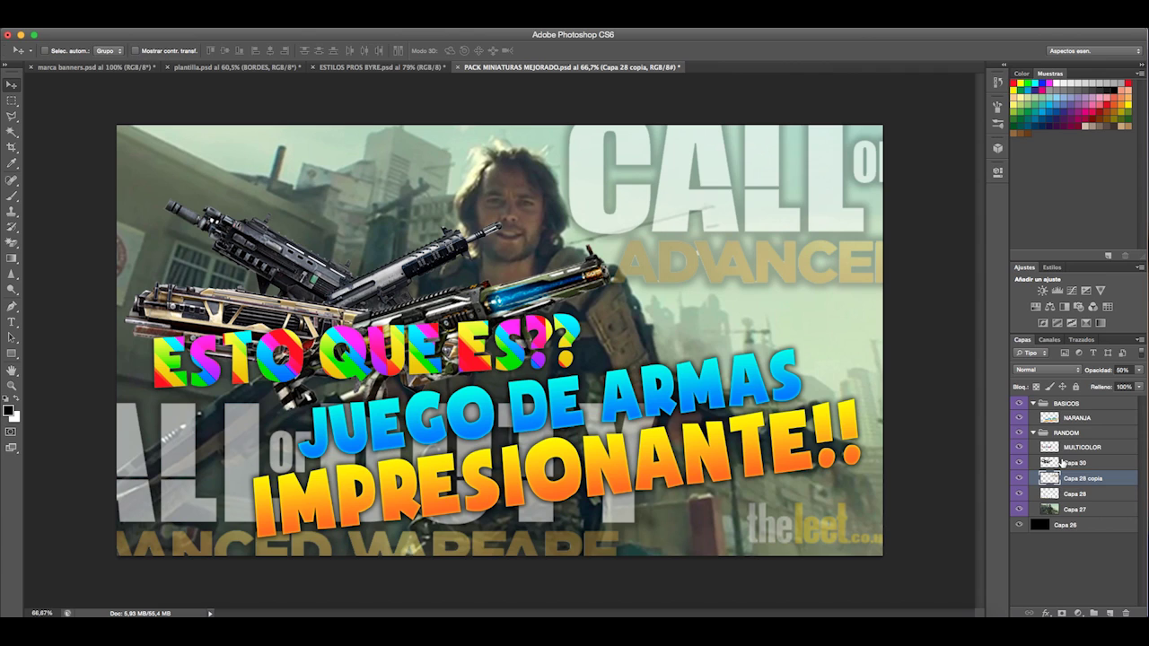
click(1088, 419)
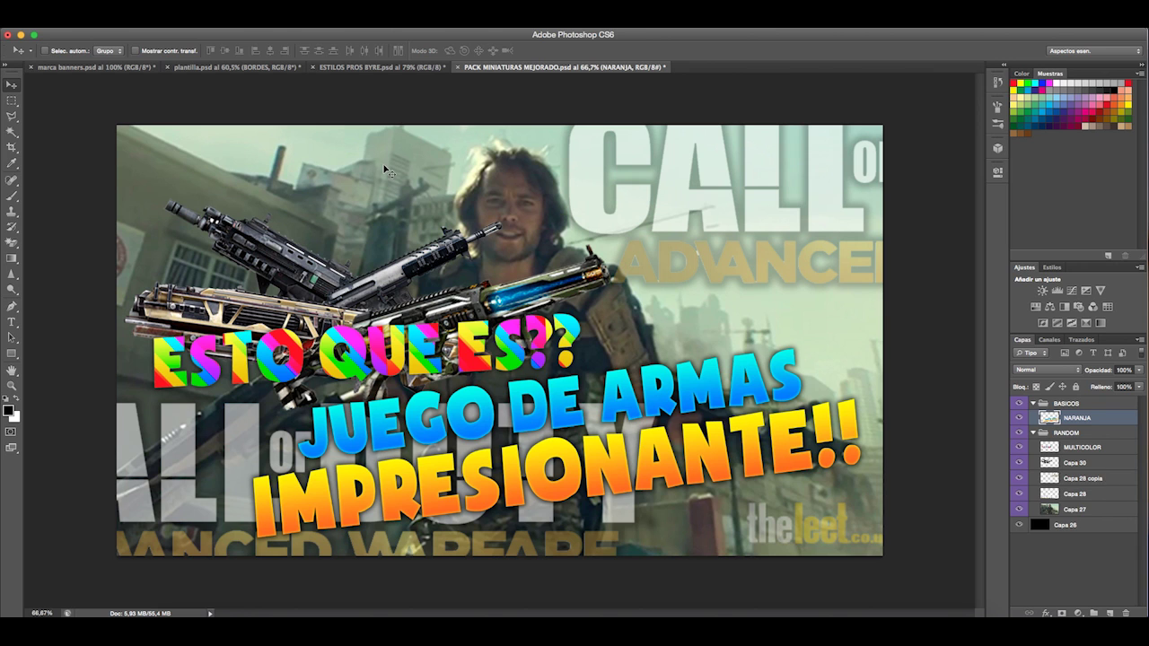
click(219, 68)
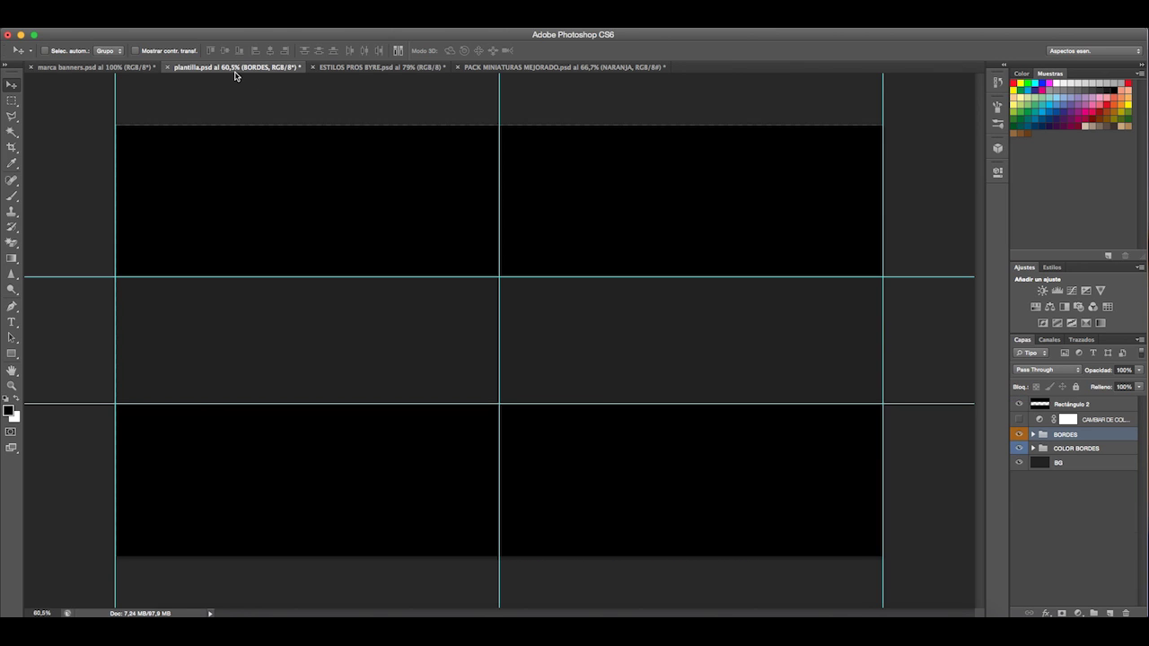
click(87, 68)
click(372, 69)
click(557, 68)
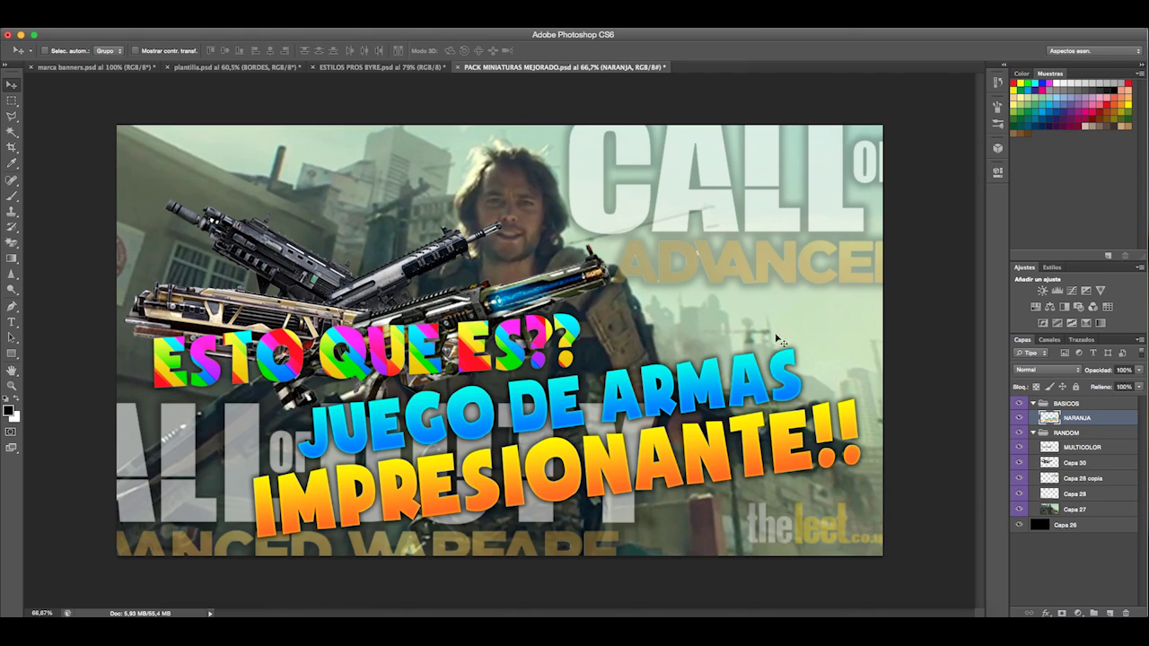
click(1116, 448)
shift+click(1097, 498)
key(ctrl+t)
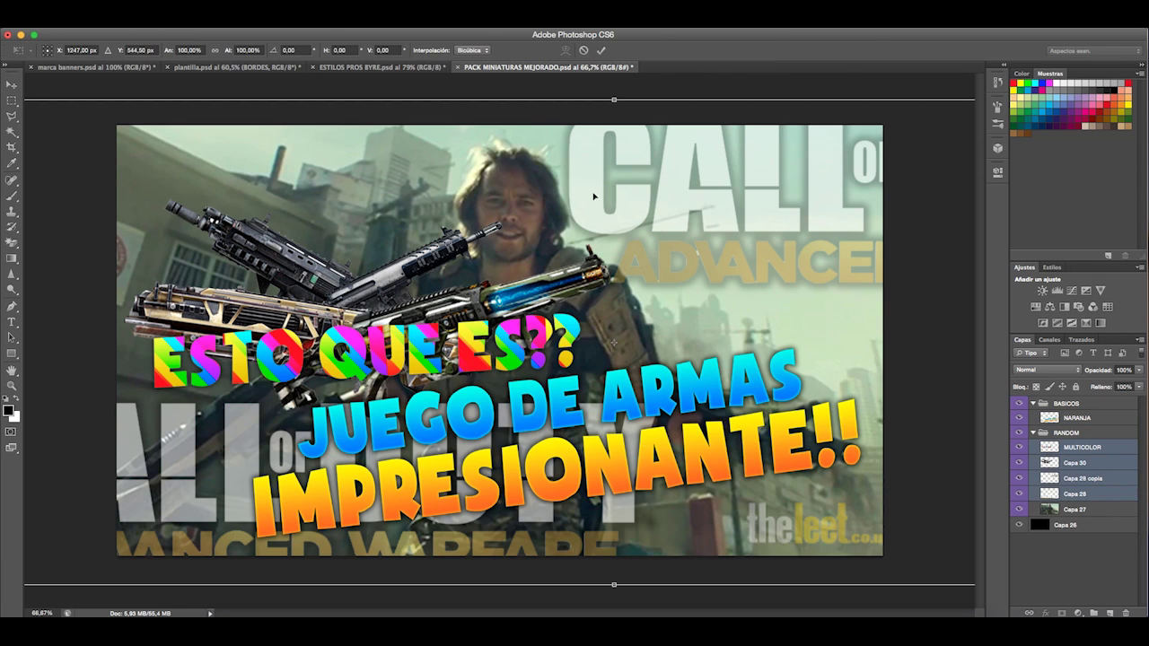
scroll(793, 347, down, 5)
drag(801, 245, 840, 236)
key(ctrl+z)
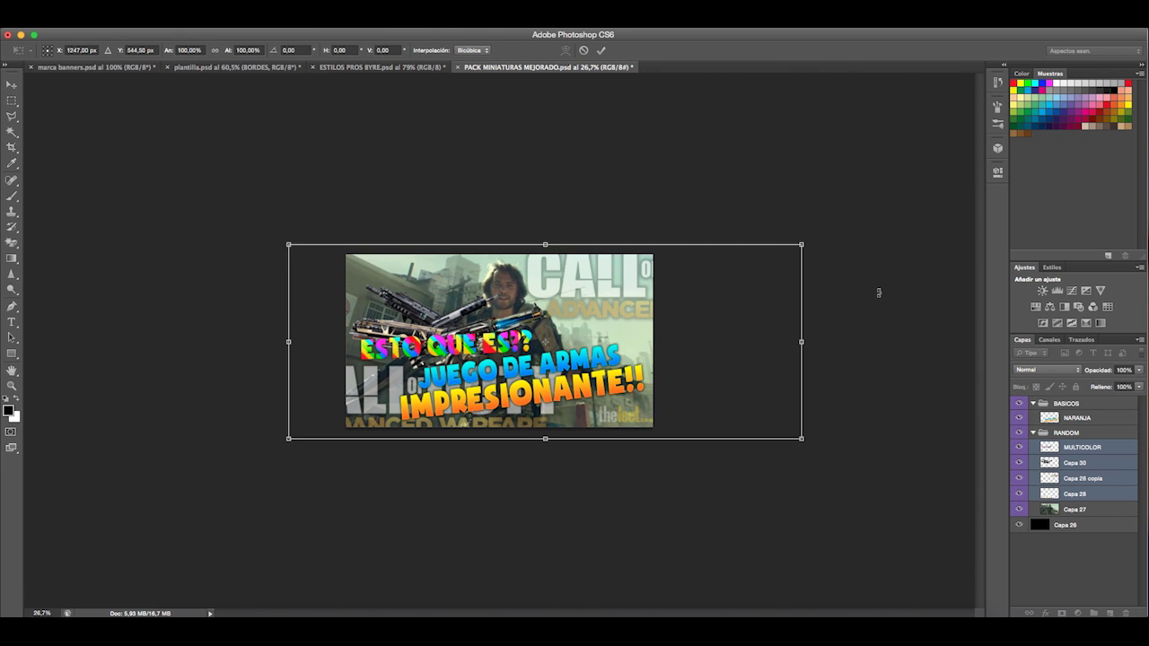
key(Escape)
- Enlarge the Capa 30 weapons and the MULTICOLOR text together, and shift them slightly down and to the left
double_click(1118, 460)
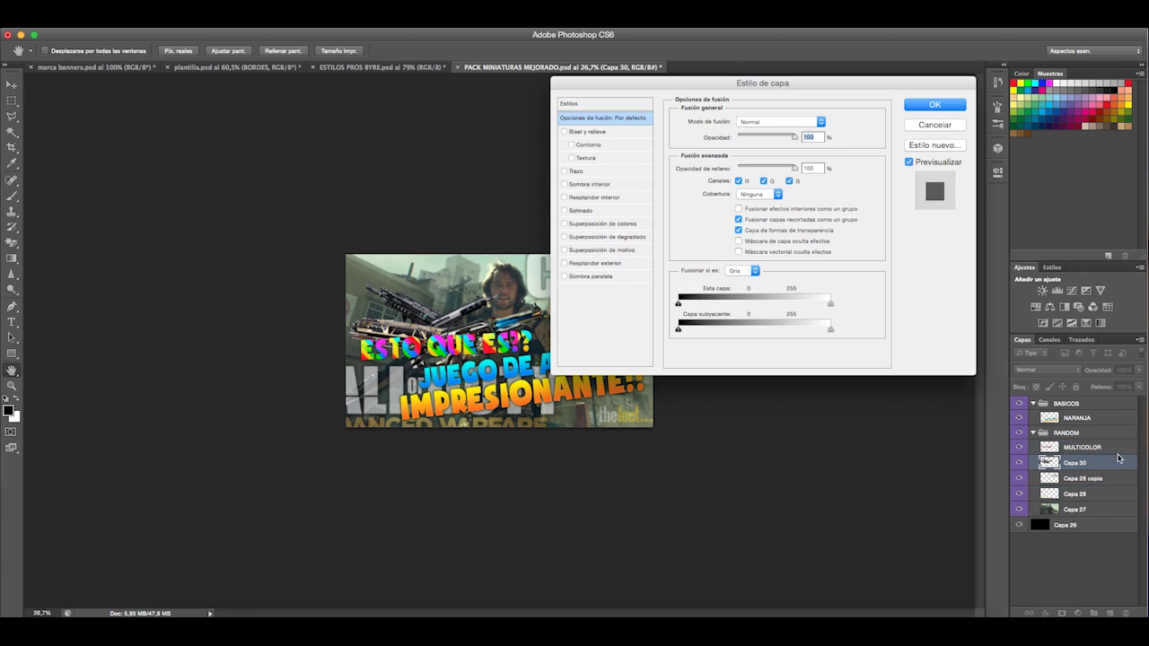
click(955, 130)
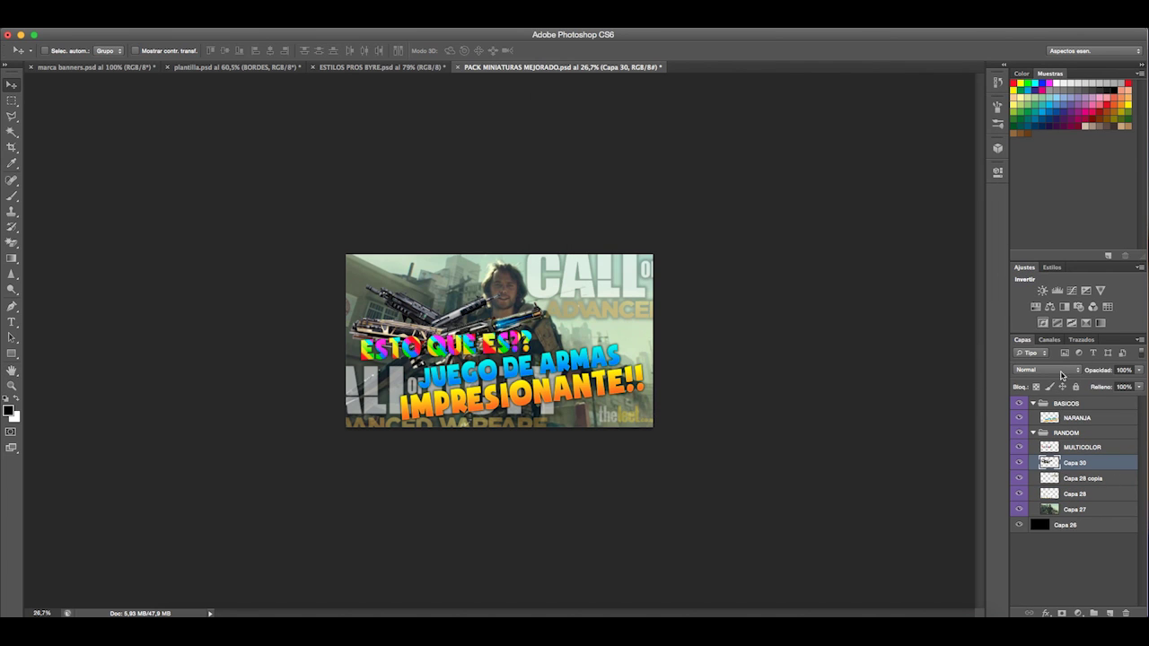
shift+click(1110, 448)
key(super+t)
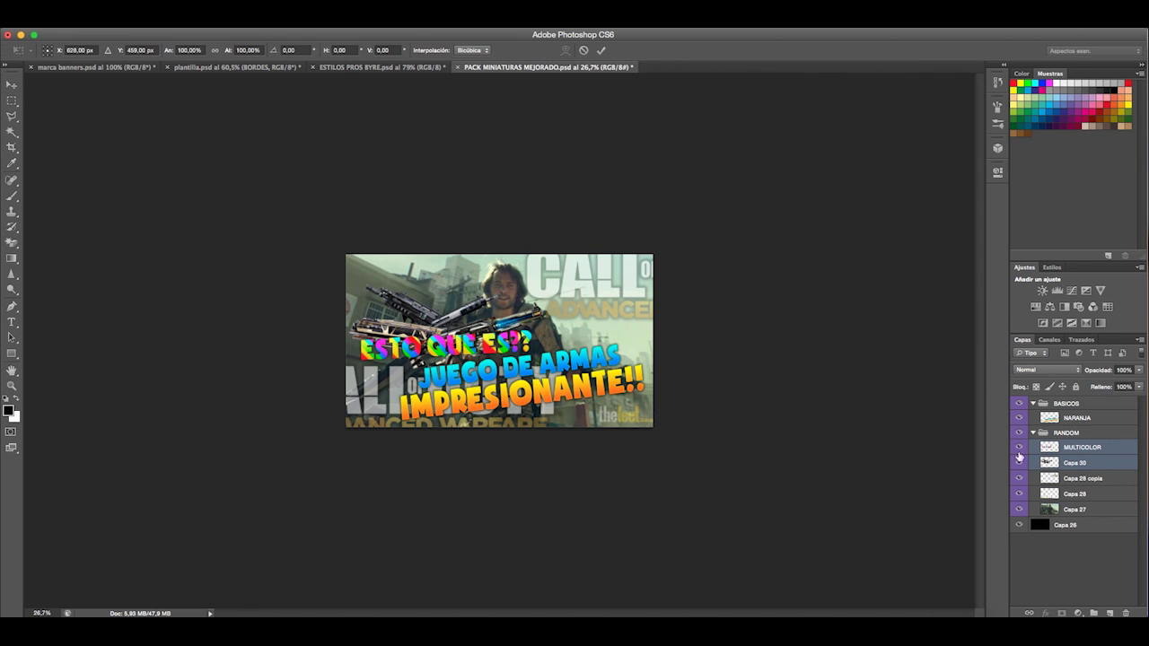
drag(544, 284, 610, 263)
key(Return)
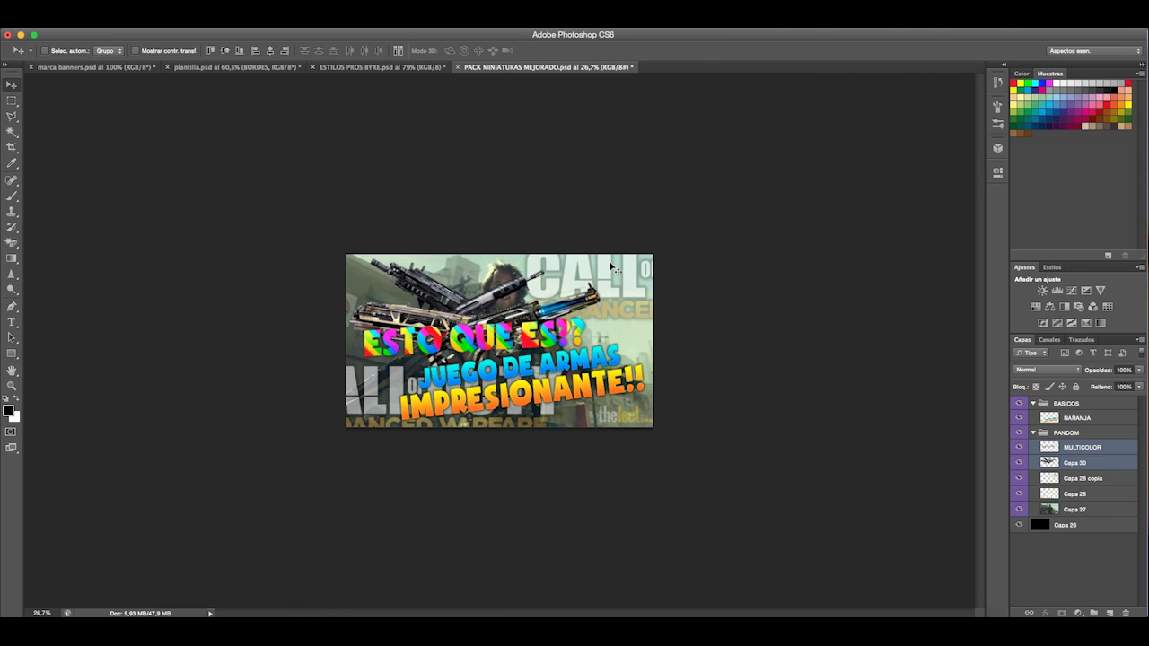
mouse_move(515, 316)
mouse_down()
mouse_move(500, 322)
mouse_move(537, 320)
mouse_up()
- Shift the NARANJA title "JUEGO DE ARMAS IMPRESIONANTE!!" slightly toward the image's lower-right corner
click(1107, 417)
drag(705, 417, 770, 413)
key(ctrl+t)
key(Return)
key(ctrl+t)
key(Return)
drag(651, 412, 652, 407)
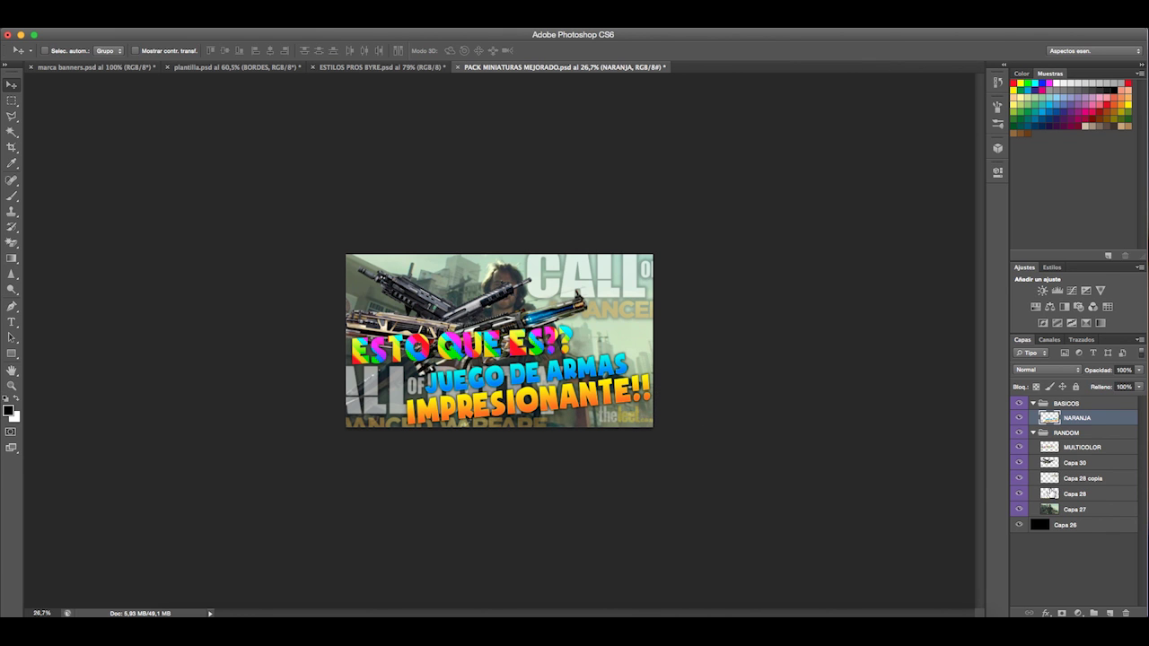
- Add a new empty layer directly below NARANJA in the BASICOS group
scroll(729, 410, up, 3)
click(1110, 612)
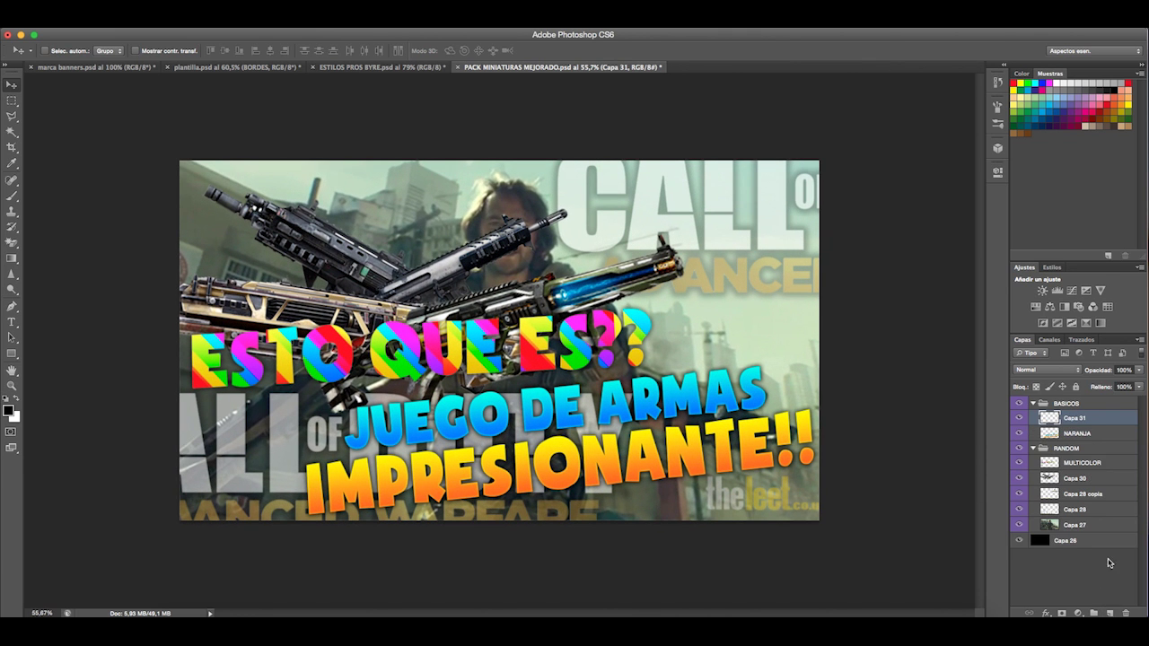
drag(1096, 419, 1079, 436)
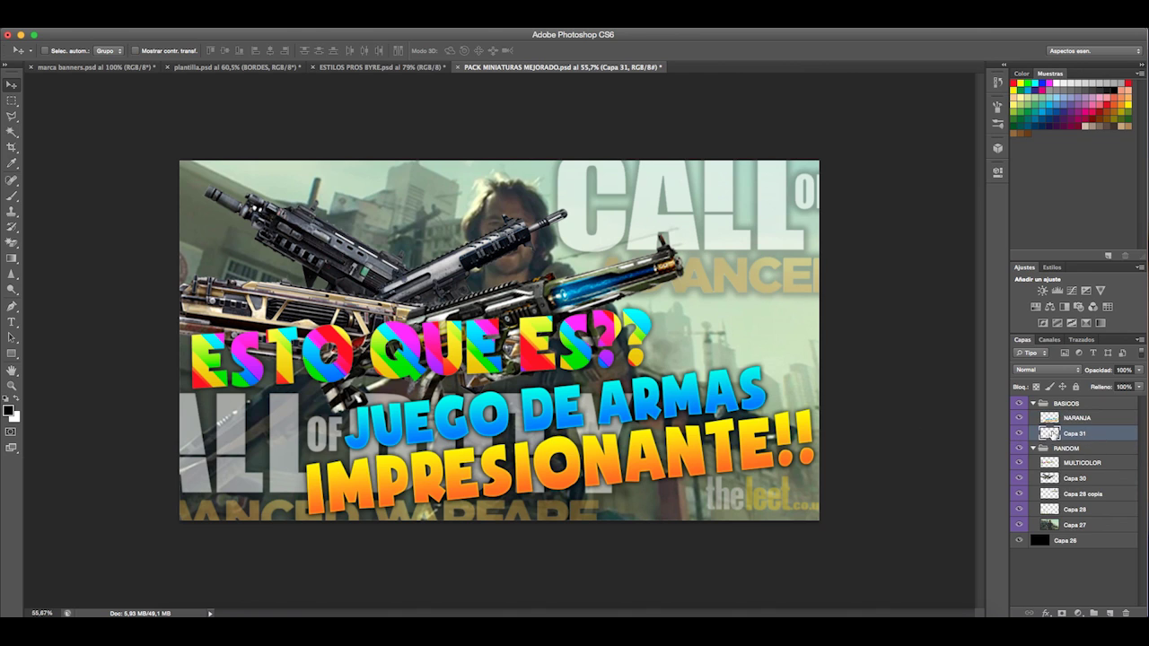
- Paint soft black shadow strokes behind both lines of the NARANJA title using the Brush at size 120 with 0% hardness
click(11, 196)
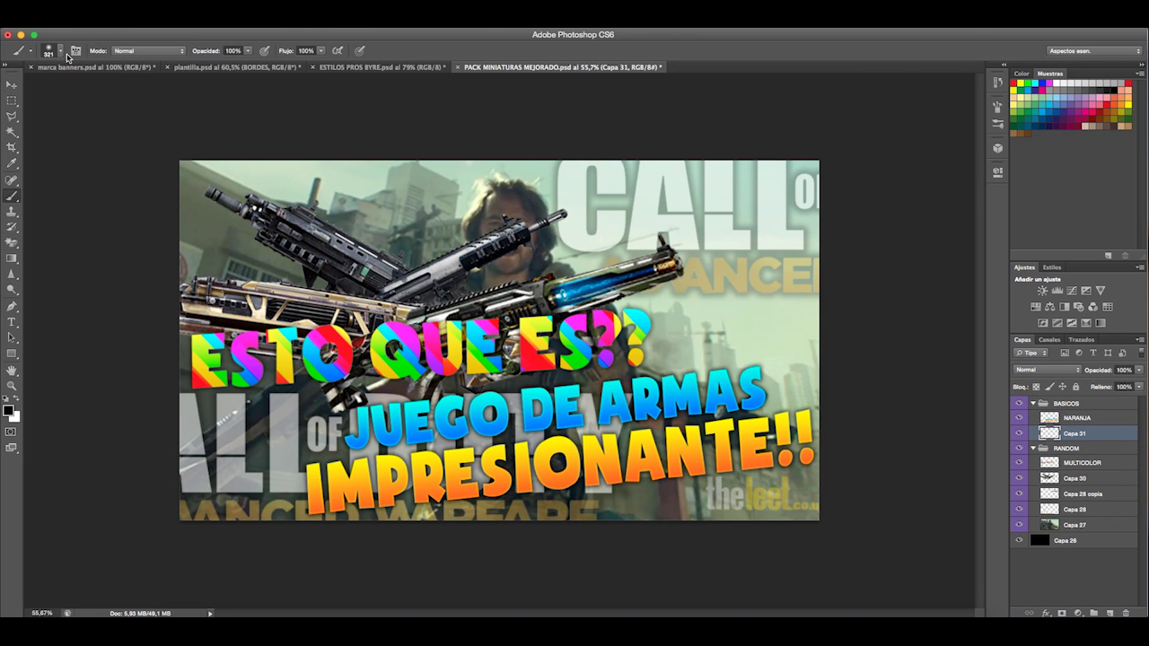
click(58, 51)
drag(89, 88, 70, 87)
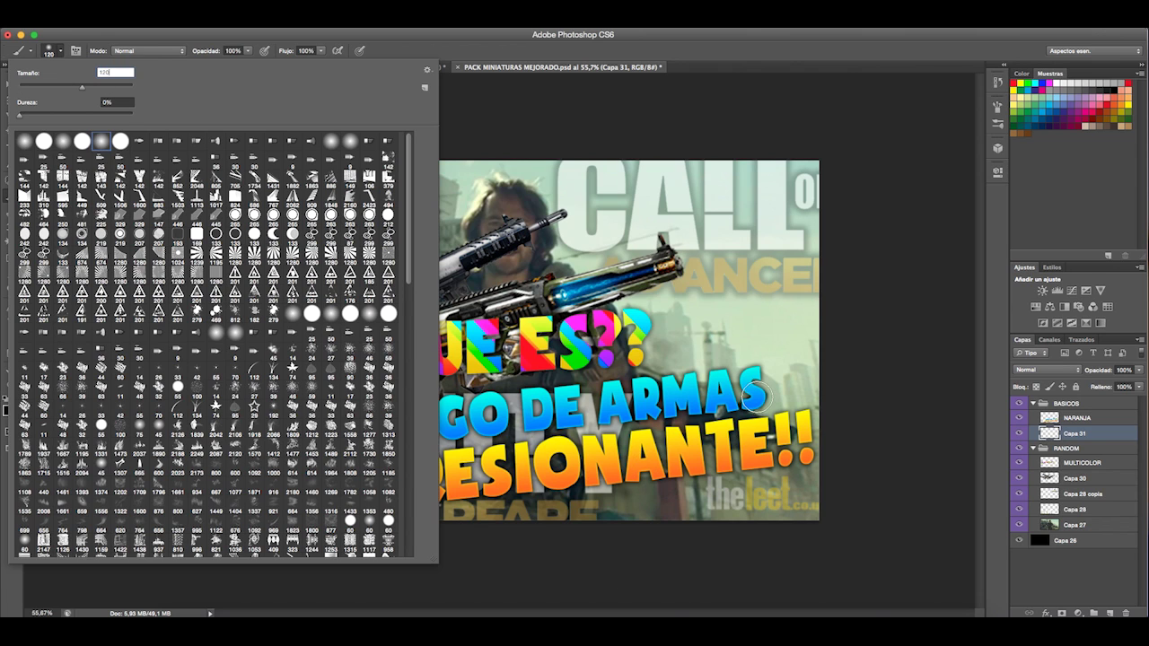
key(Return)
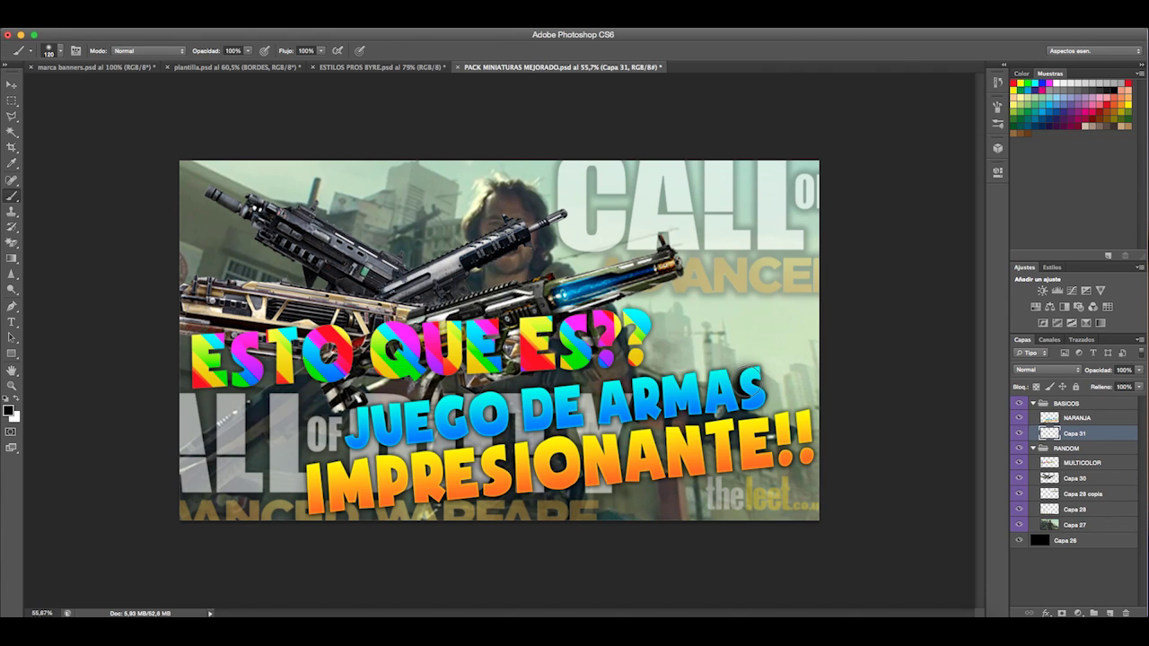
shift+click(376, 420)
click(375, 437)
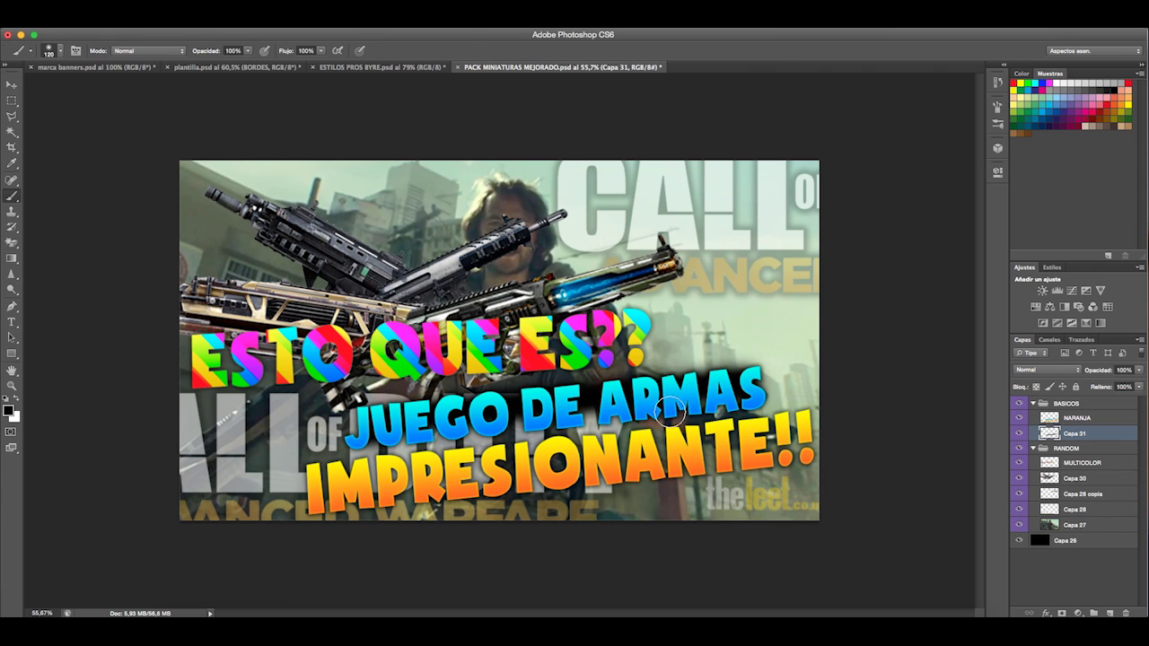
shift+click(740, 397)
click(797, 429)
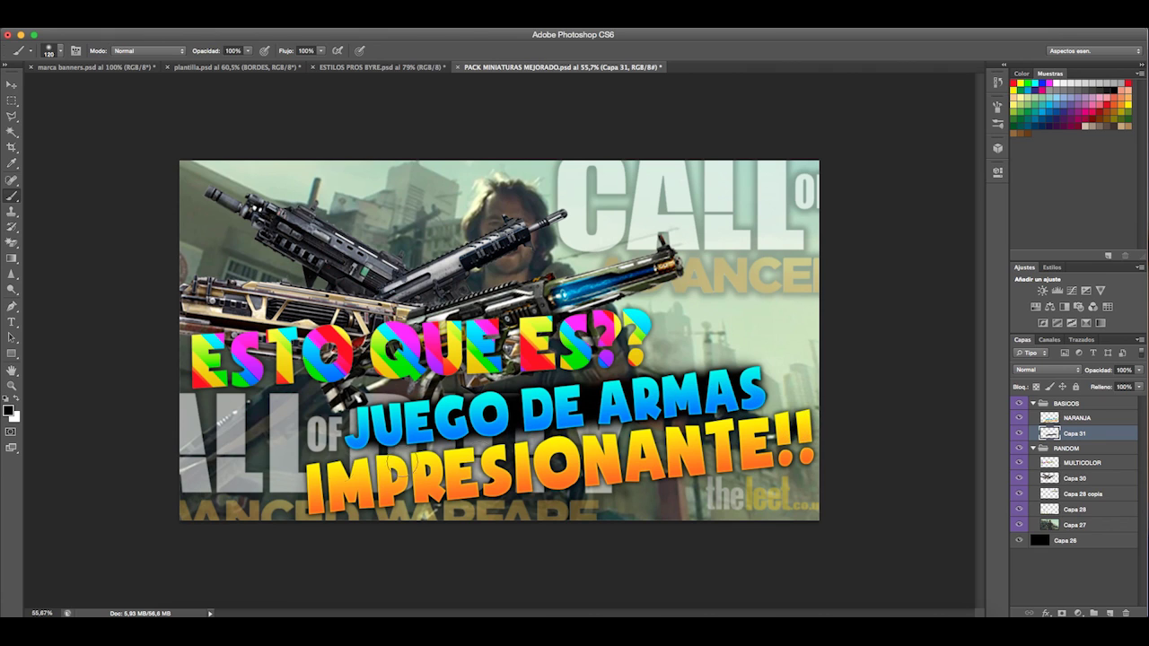
shift+click(332, 465)
drag(372, 449, 740, 417)
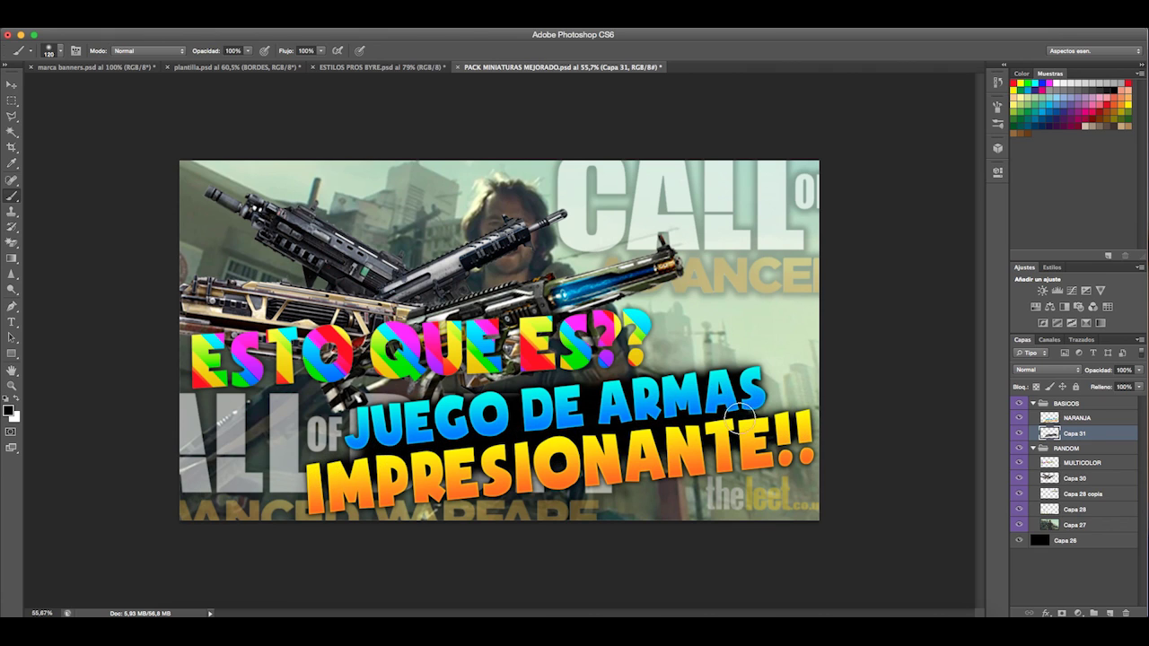
click(797, 452)
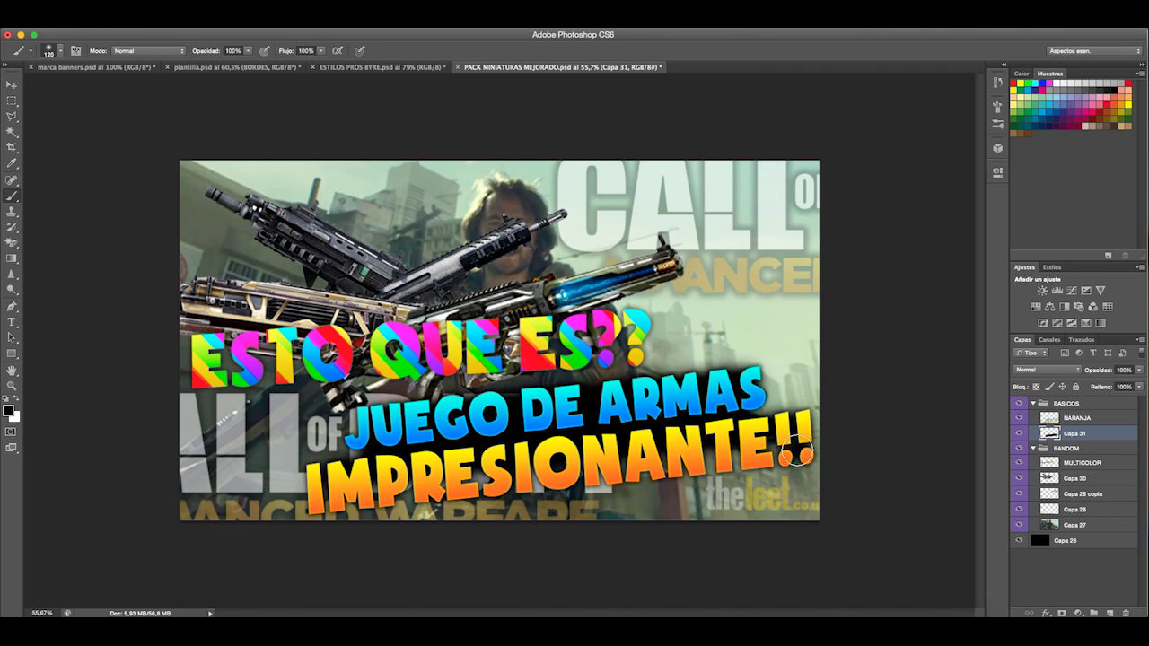
shift+click(321, 497)
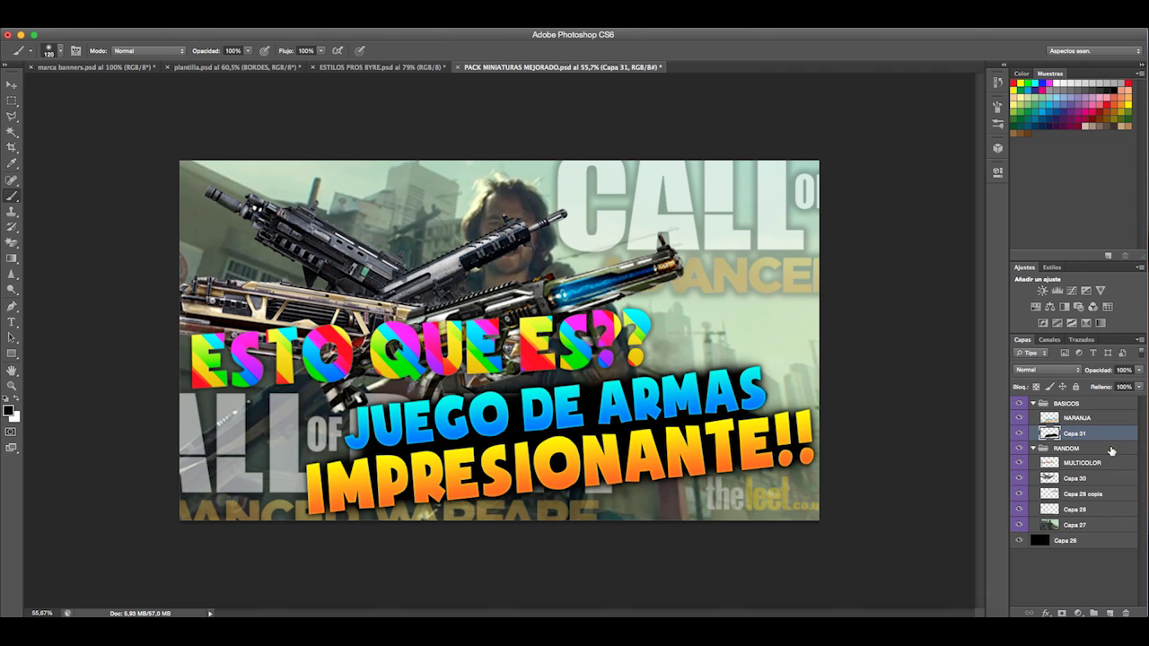
- Add a new layer below MULTICOLOR and paint a soft black shadow stroke behind "ESTO QUE ES??"
click(1111, 612)
drag(1097, 445, 1097, 487)
click(636, 324)
shift+click(201, 349)
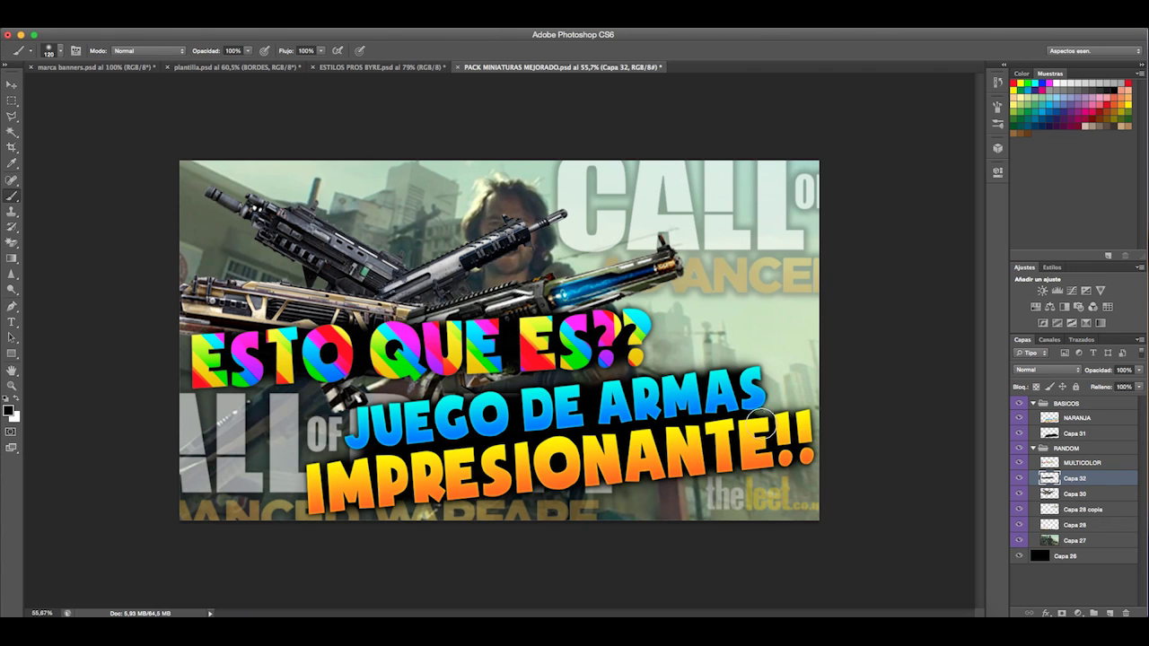
- Move the soldier background image, Capa 27, to the right with the Move tool
click(1067, 541)
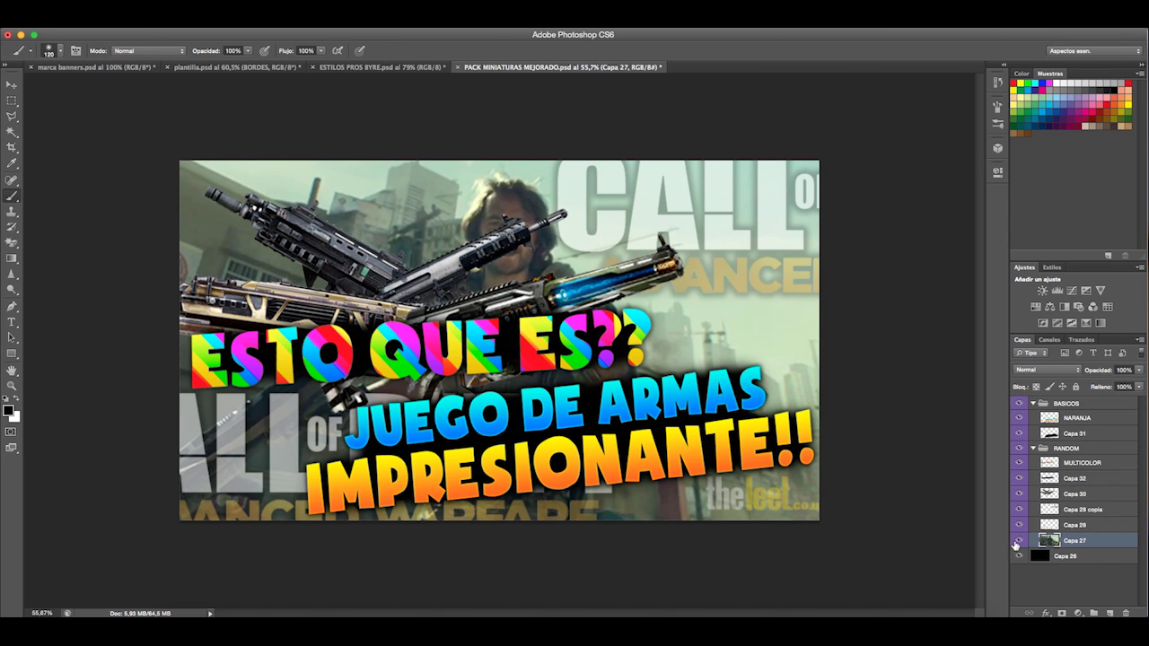
click(13, 85)
drag(569, 303, 625, 303)
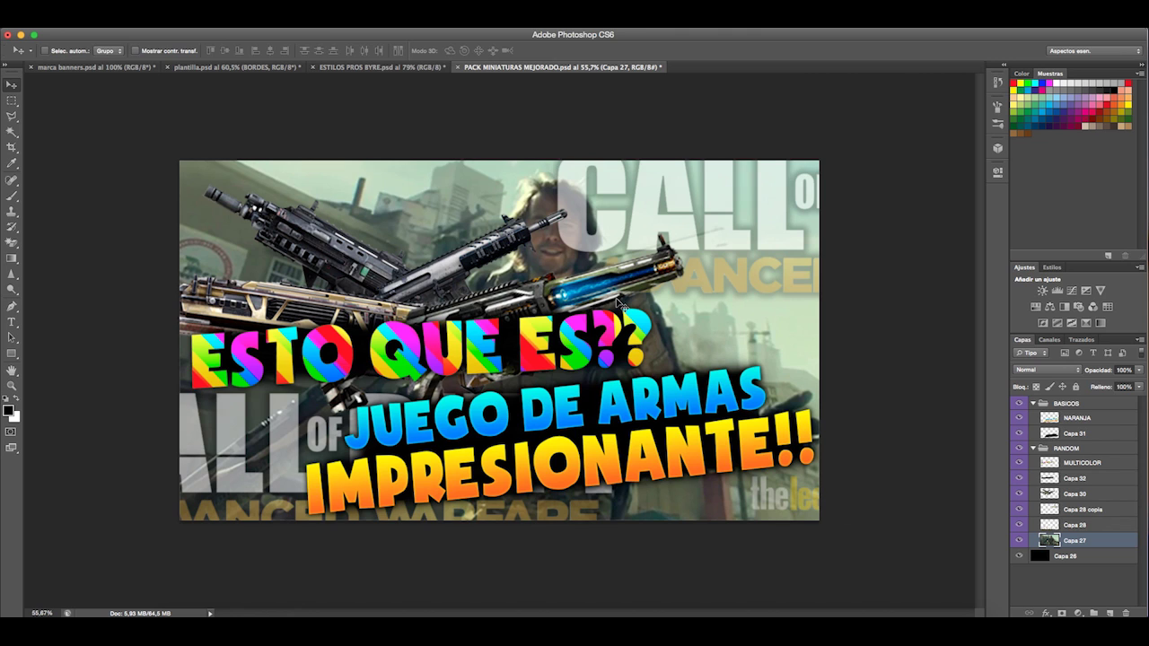
- Enlarge the soldier background image, Capa 27, with Free Transform and adjust its placement behind the titles
key(ctrl+t)
scroll(847, 313, down, 5)
drag(728, 211, 818, 185)
drag(714, 231, 715, 247)
key(Return)
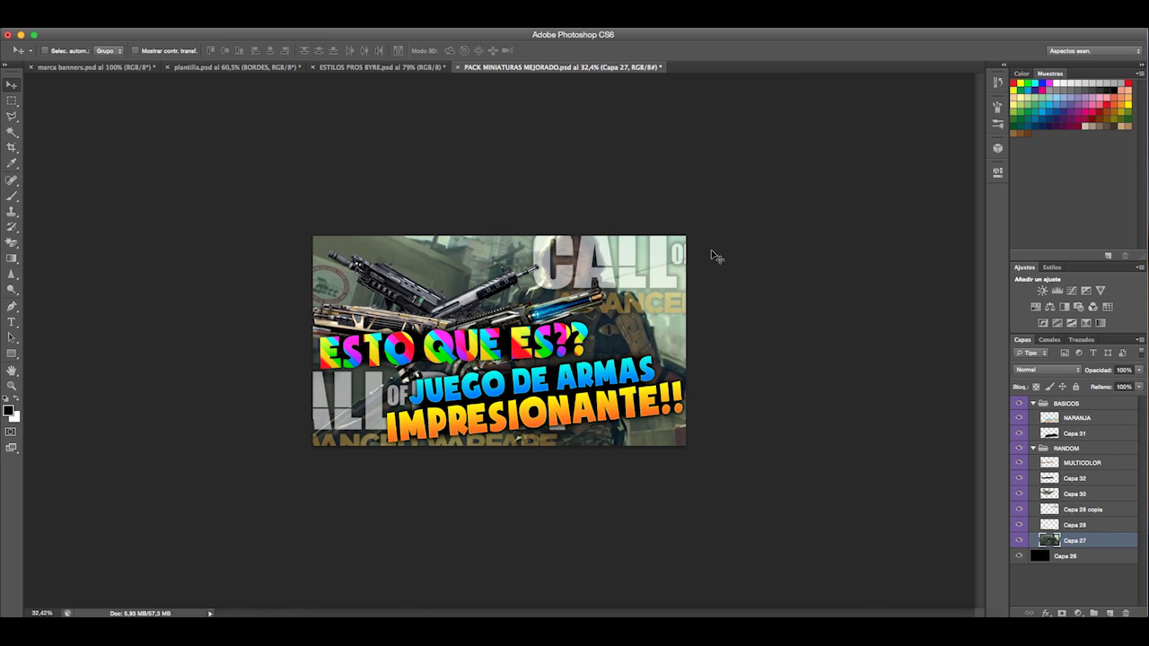
scroll(583, 348, up, 3)
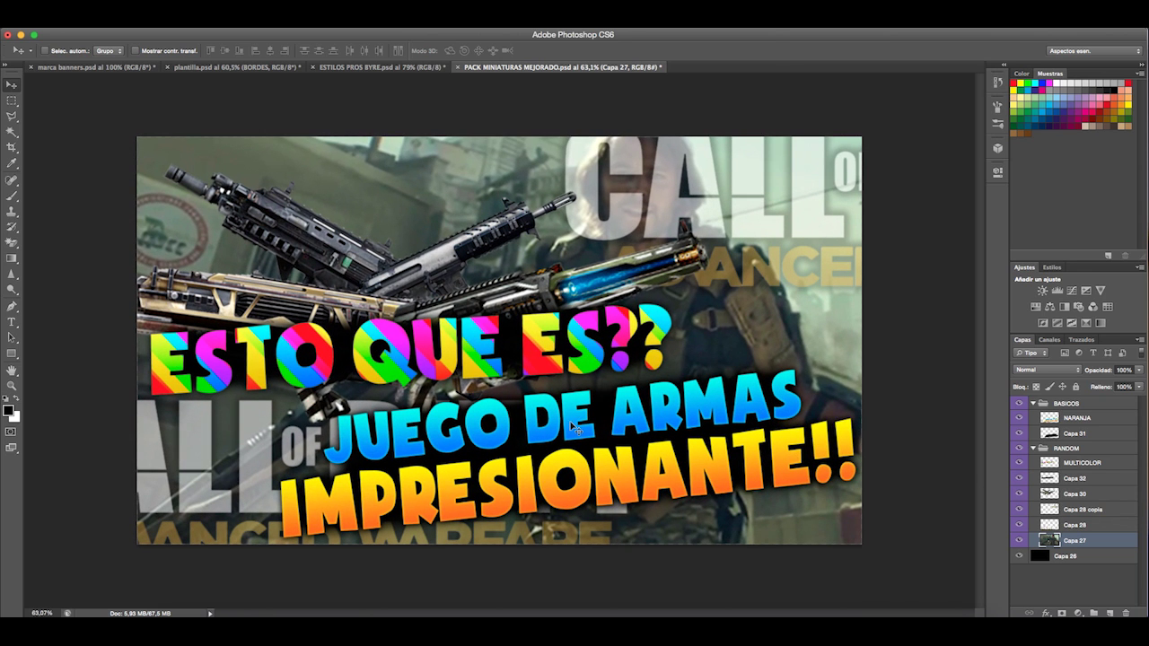
- Switch to the browser and search Google Images for "call of duty adn logo", refining it to "call of duty aw adn logo"
click(210, 609)
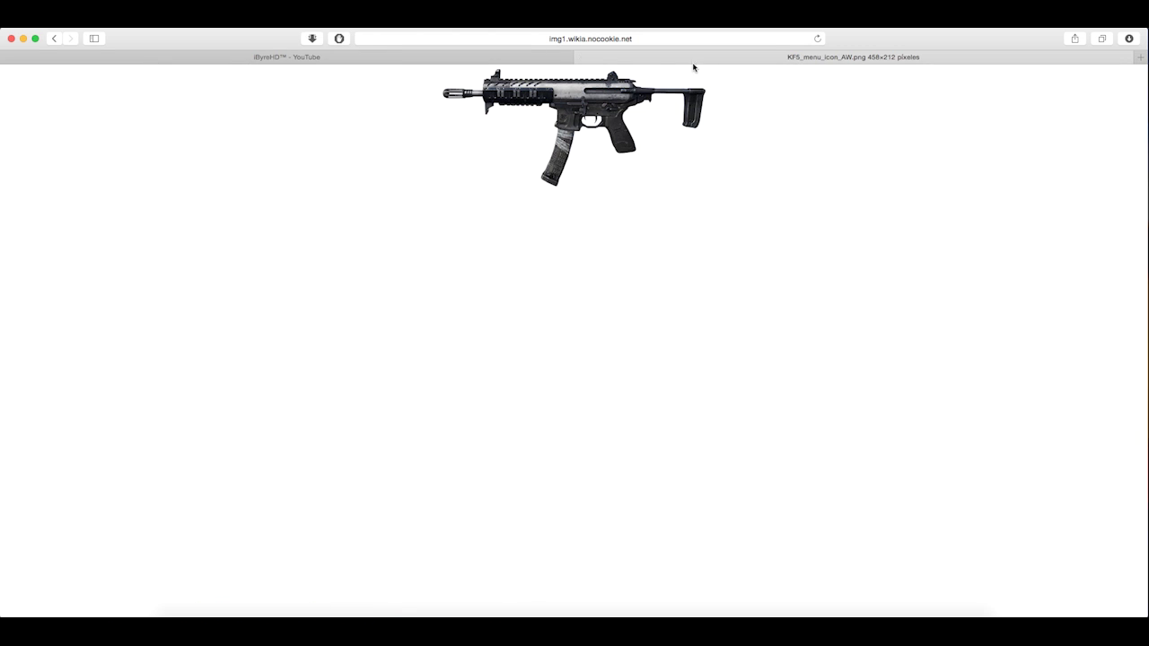
scroll(609, 120, left, 5)
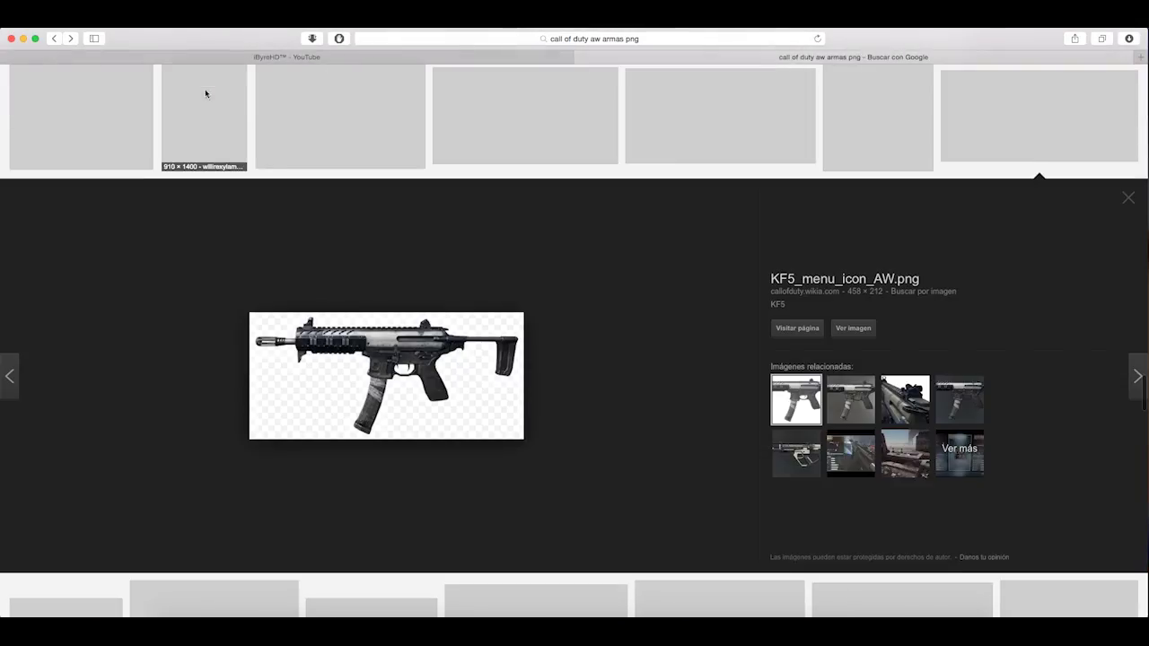
scroll(254, 111, up, 15)
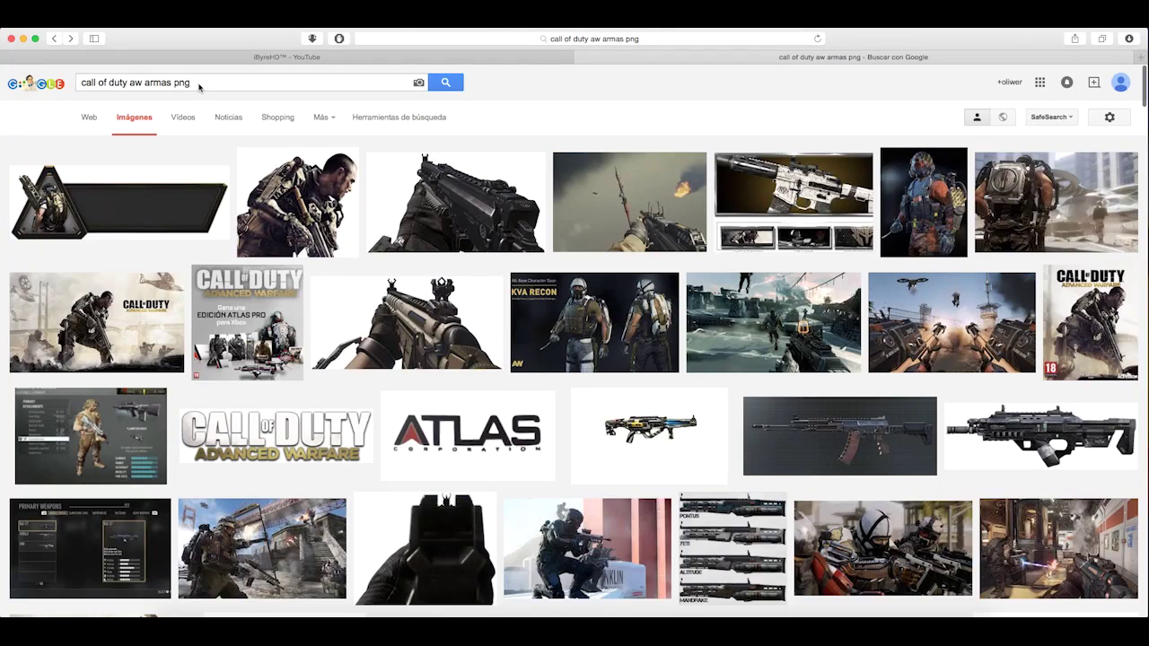
drag(205, 85, 65, 86)
text(call )
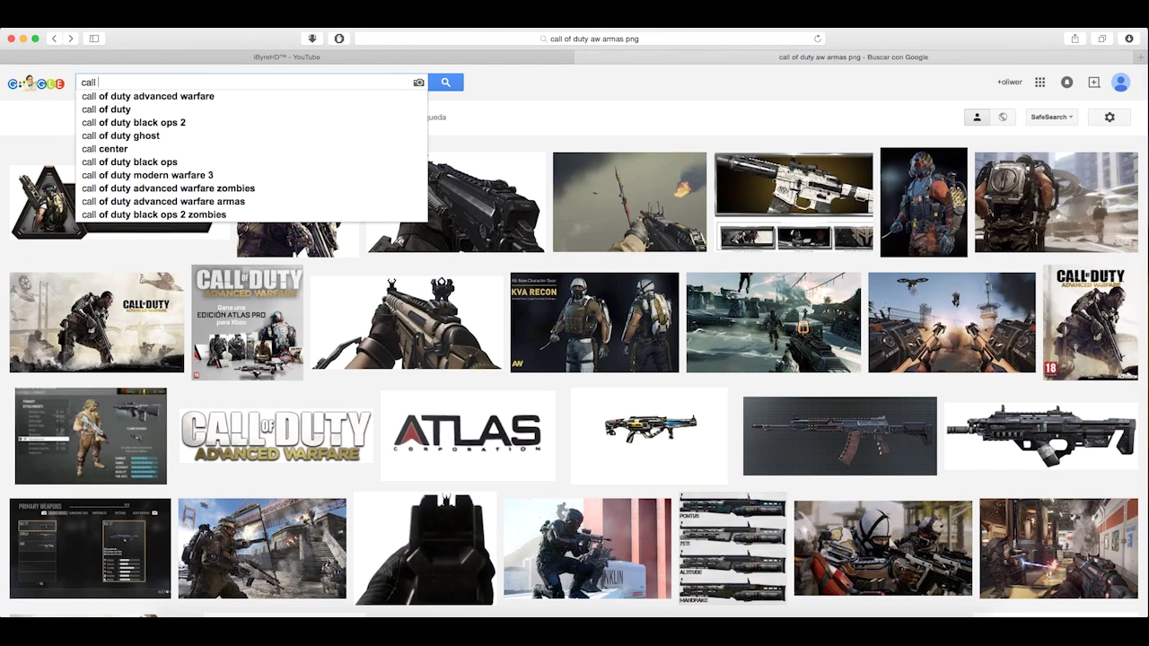
text(of duty adn)
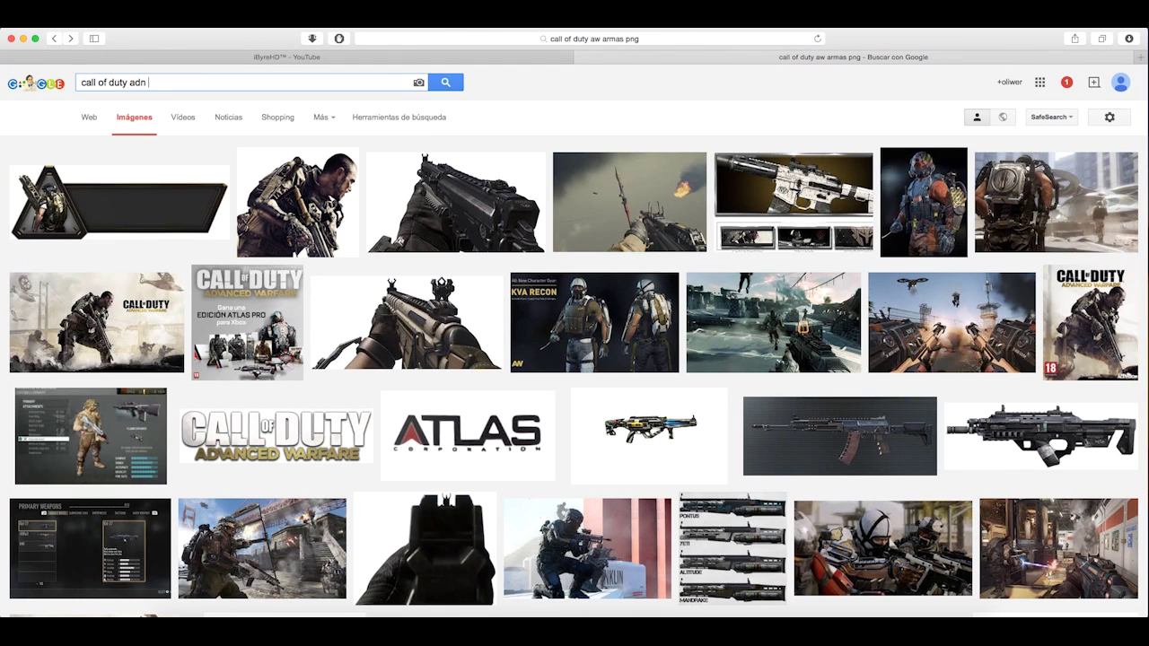
text( logo)
key(Return)
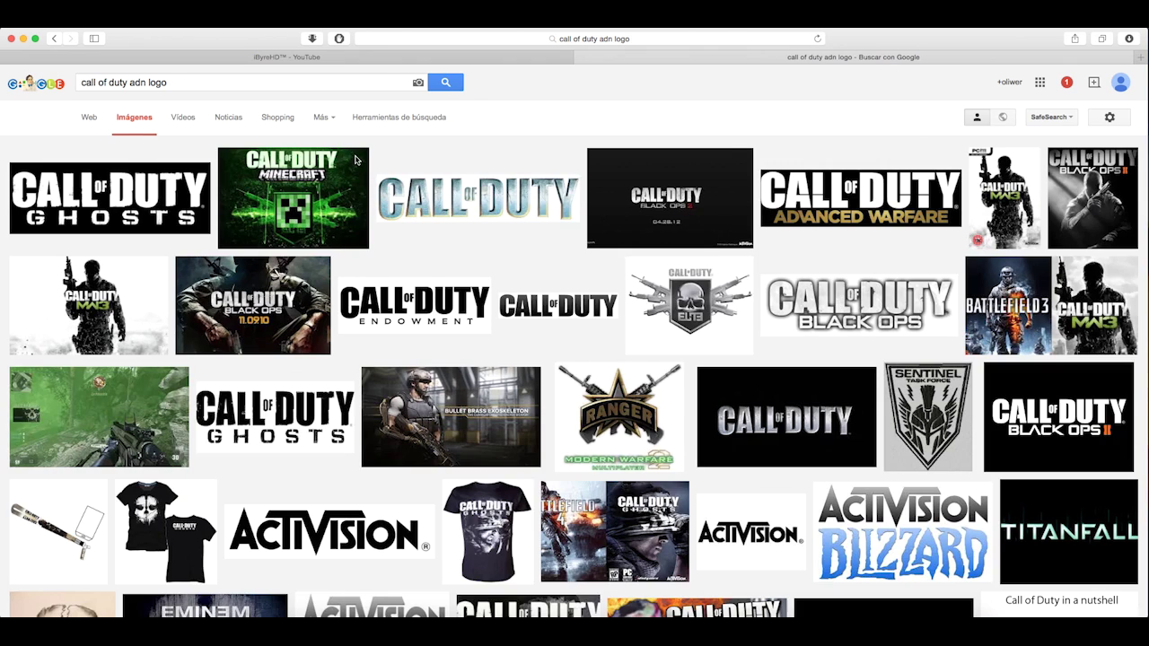
click(145, 83)
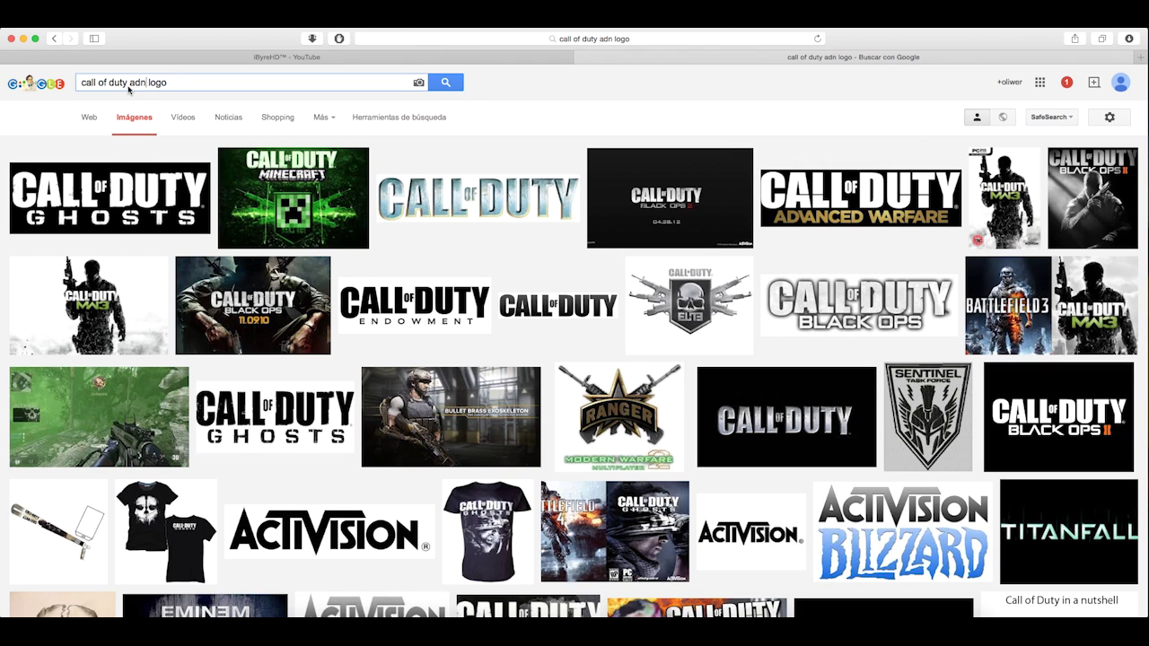
text(aw)
key(Return)
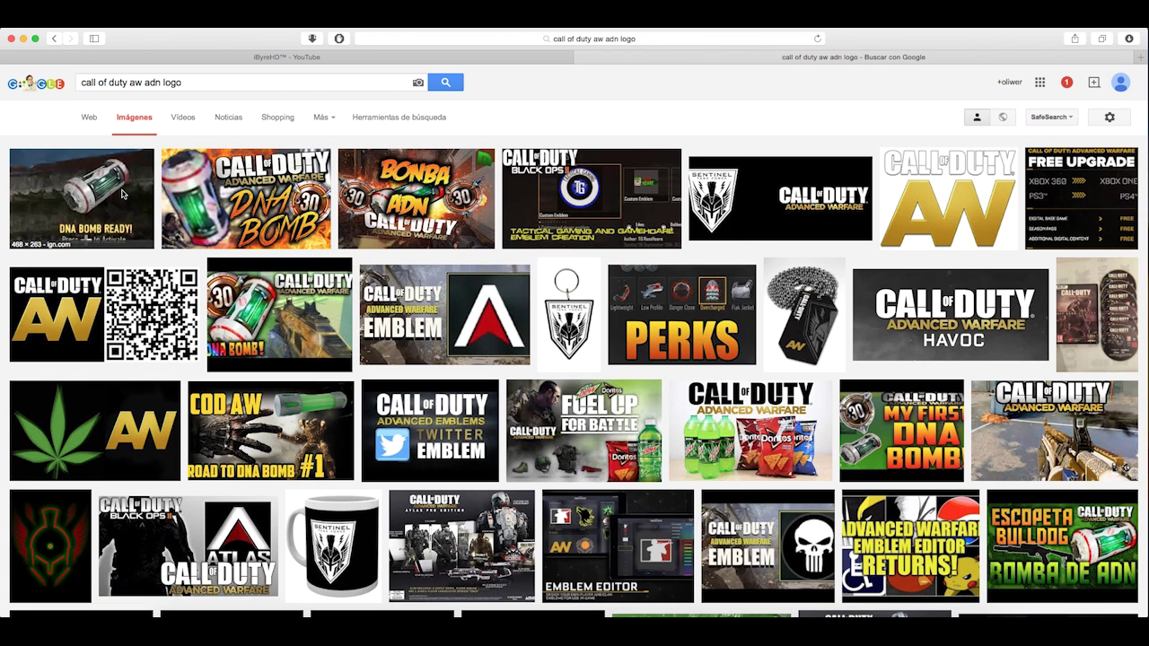
- Open the related DNA bomb canister image on a black background, copy it and paste it into the Photoshop thumbnail
click(123, 194)
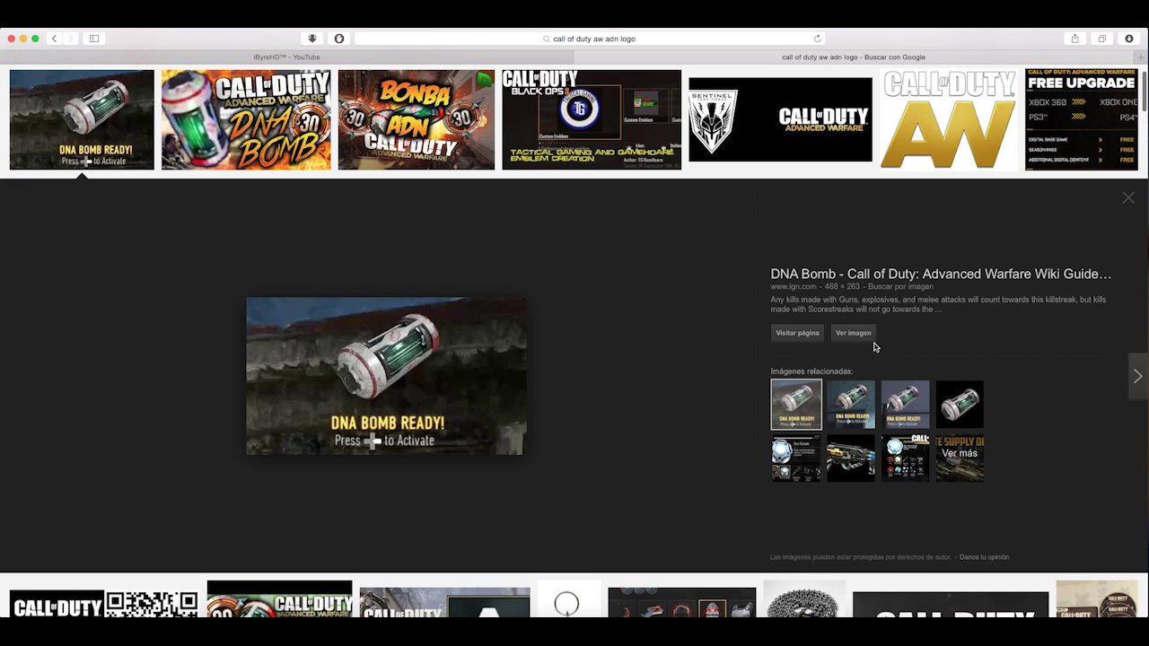
click(954, 398)
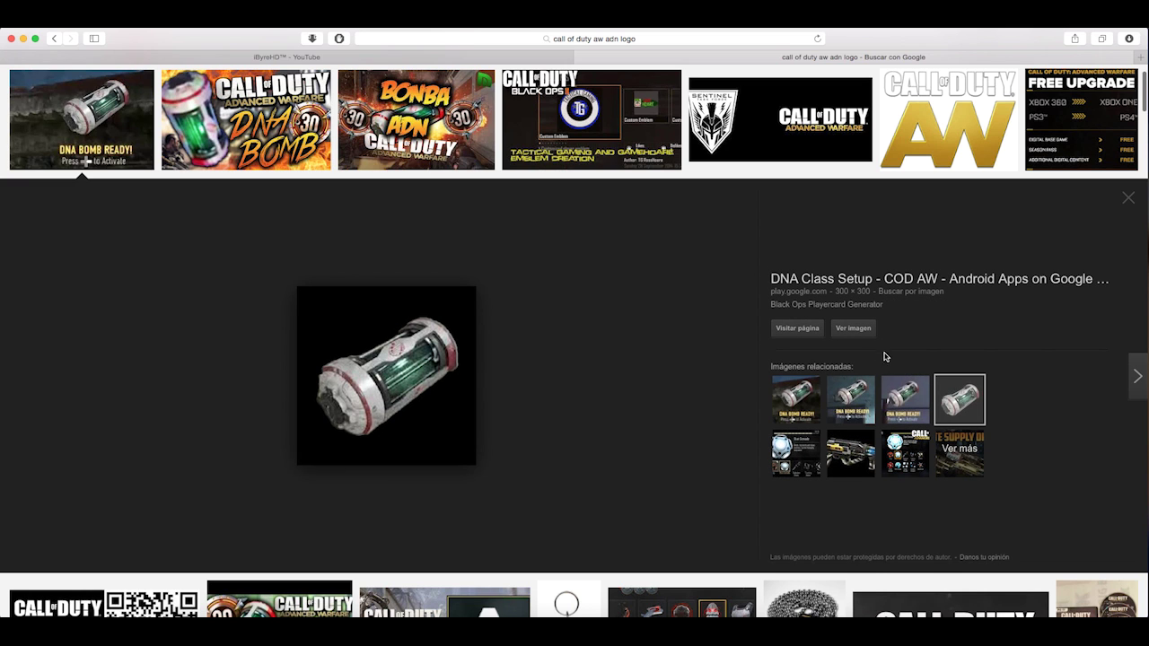
click(853, 328)
right_click(541, 193)
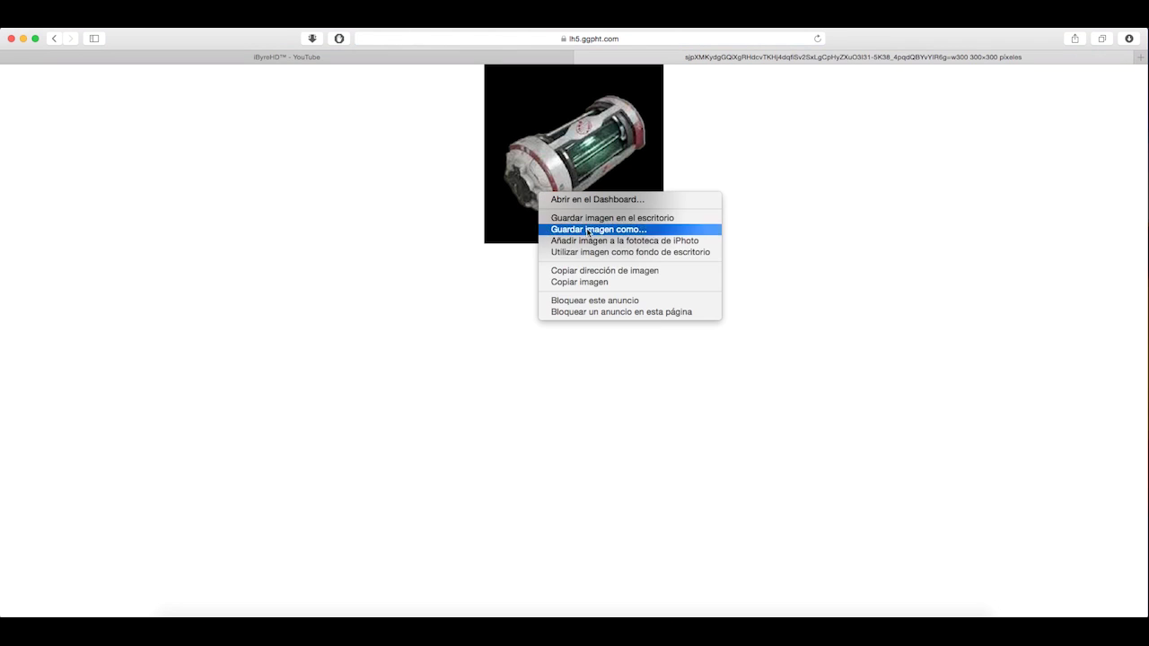
click(585, 282)
click(482, 603)
key(super+v)
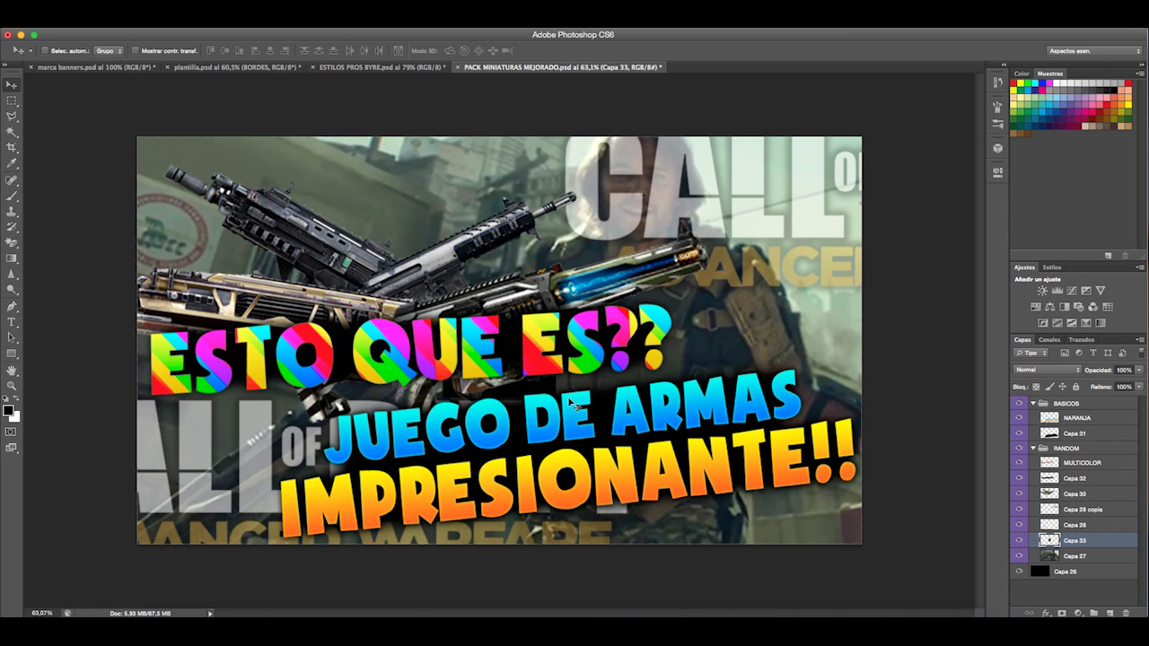
- Bring the pasted DNA bomb layer to the top of the layer stack and erase its black background with the Magic Eraser
drag(542, 372, 822, 353)
drag(1069, 542, 1068, 400)
drag(763, 335, 758, 291)
click(12, 240)
click(807, 311)
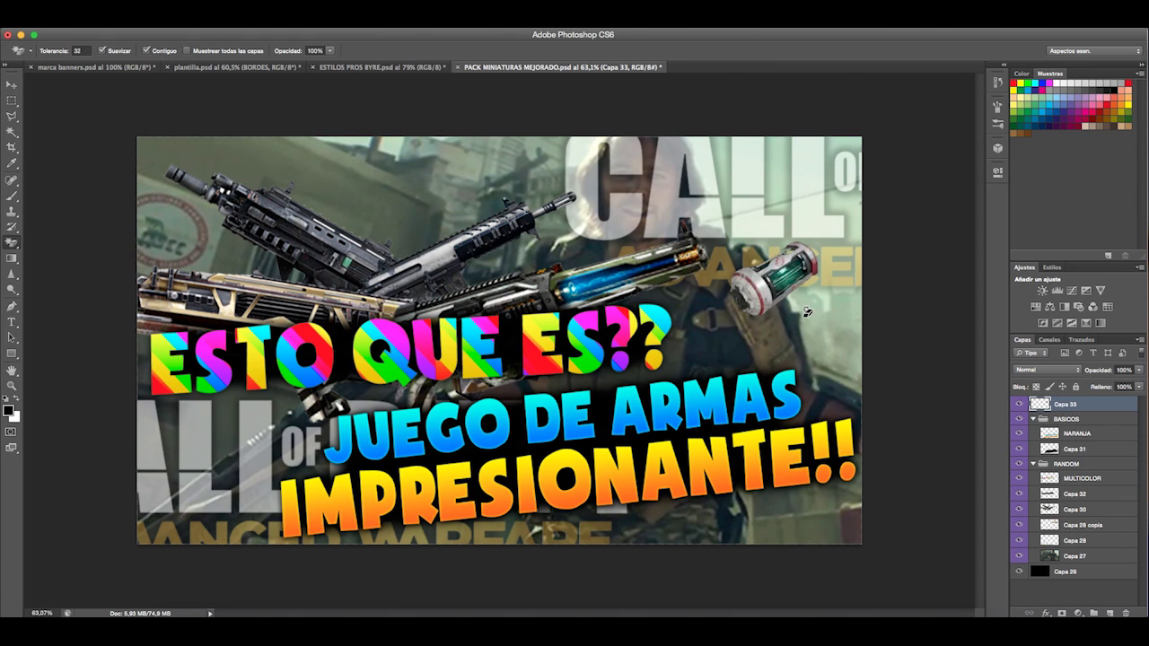
- Move the DNA bomb canister to the lower-left part of the thumbnail and enlarge it over the title's beginning
click(9, 88)
drag(774, 311, 254, 495)
key(ctrl+t)
drag(300, 429, 465, 352)
drag(385, 421, 382, 456)
key(Return)
- Duplicate the DNA bomb canister, flip the copy horizontally and place it over the right side of the thumbnail
key(ctrl+j)
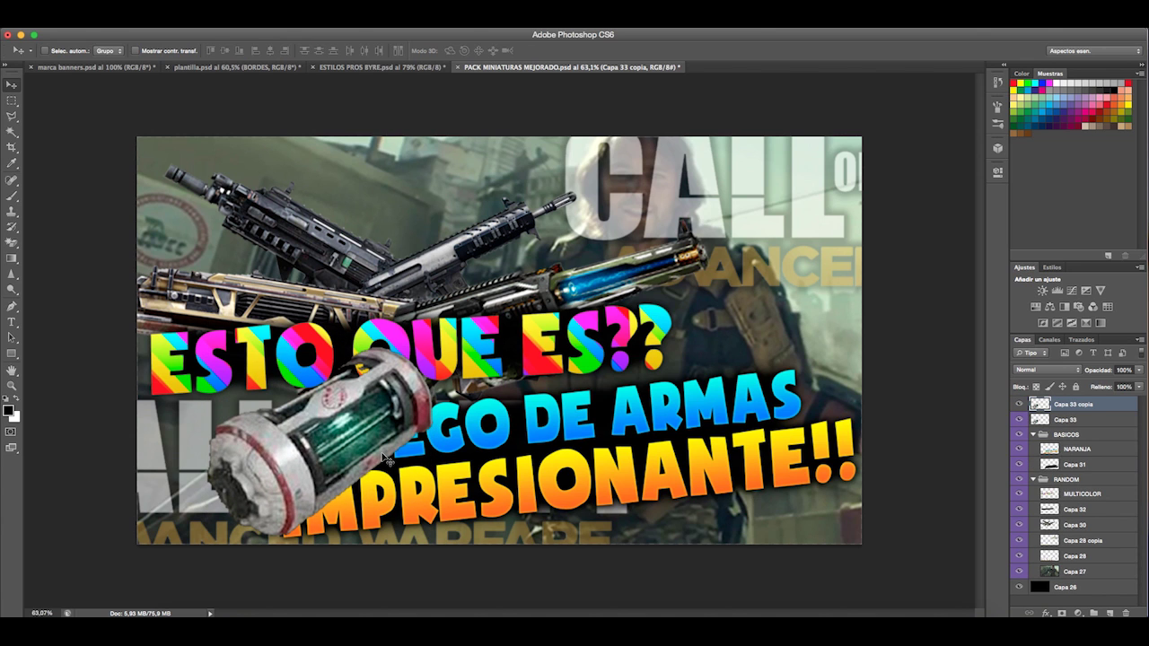
key(ctrl+t)
right_click(380, 441)
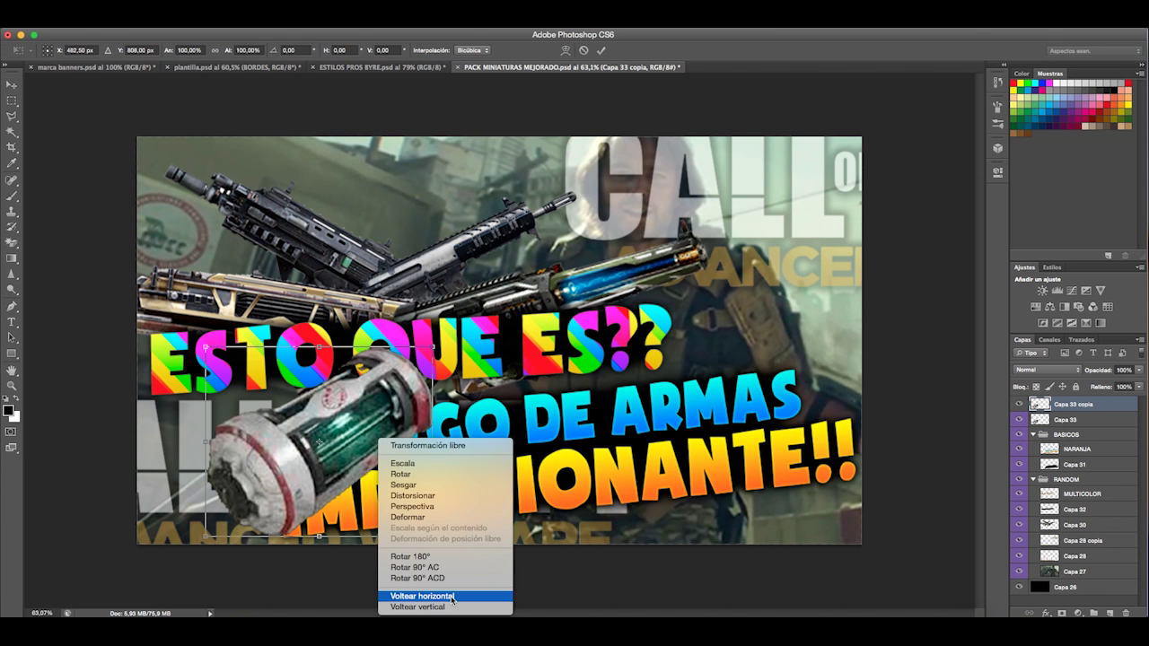
click(418, 597)
drag(368, 503, 813, 431)
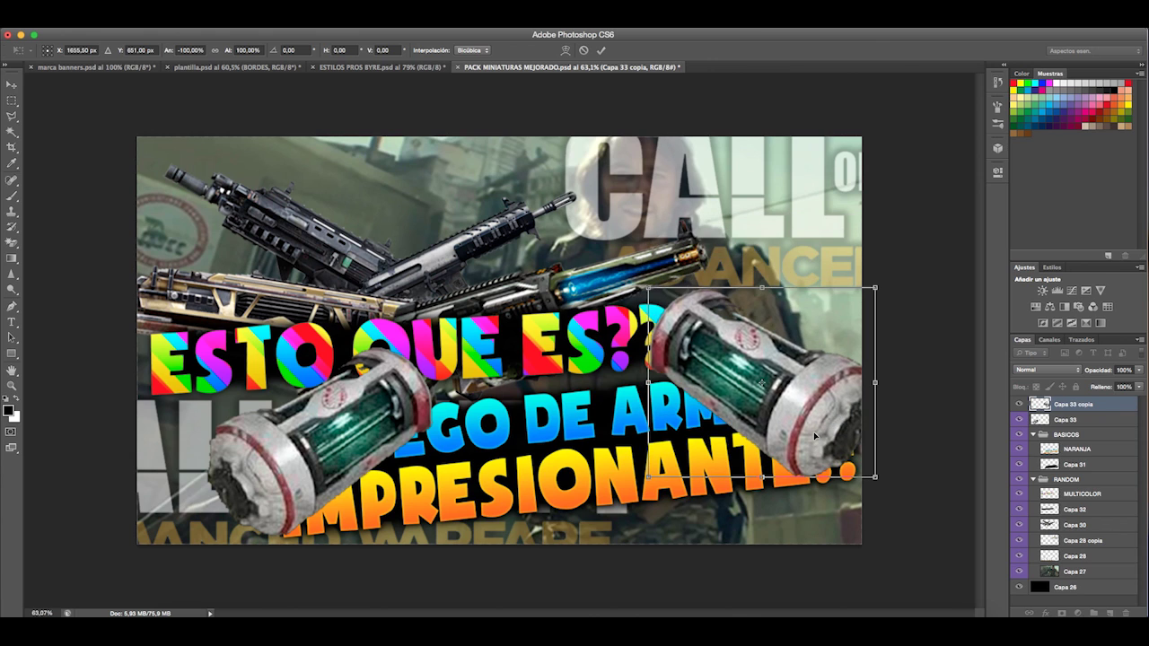
key(Return)
- Move both DNA bomb layers, Capa 33 and Capa 33 copia, directly below Capa 30 in the RANDOM group
shift+click(1077, 420)
drag(1110, 414, 1026, 537)
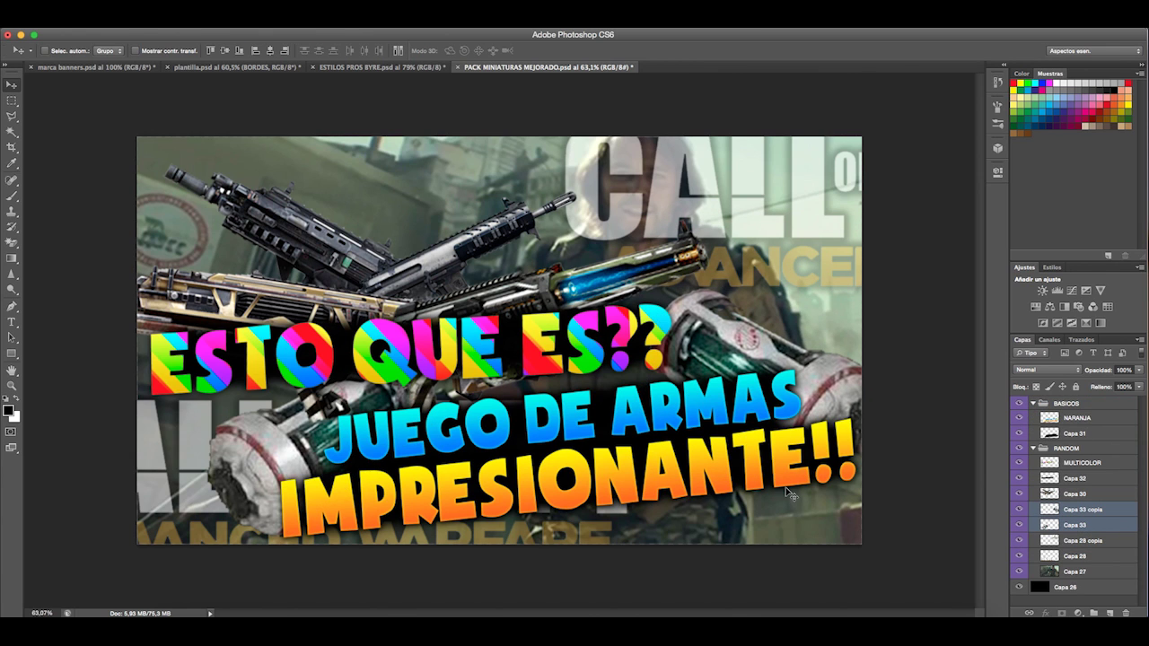
key(ctrl+minus)
drag(751, 450, 745, 450)
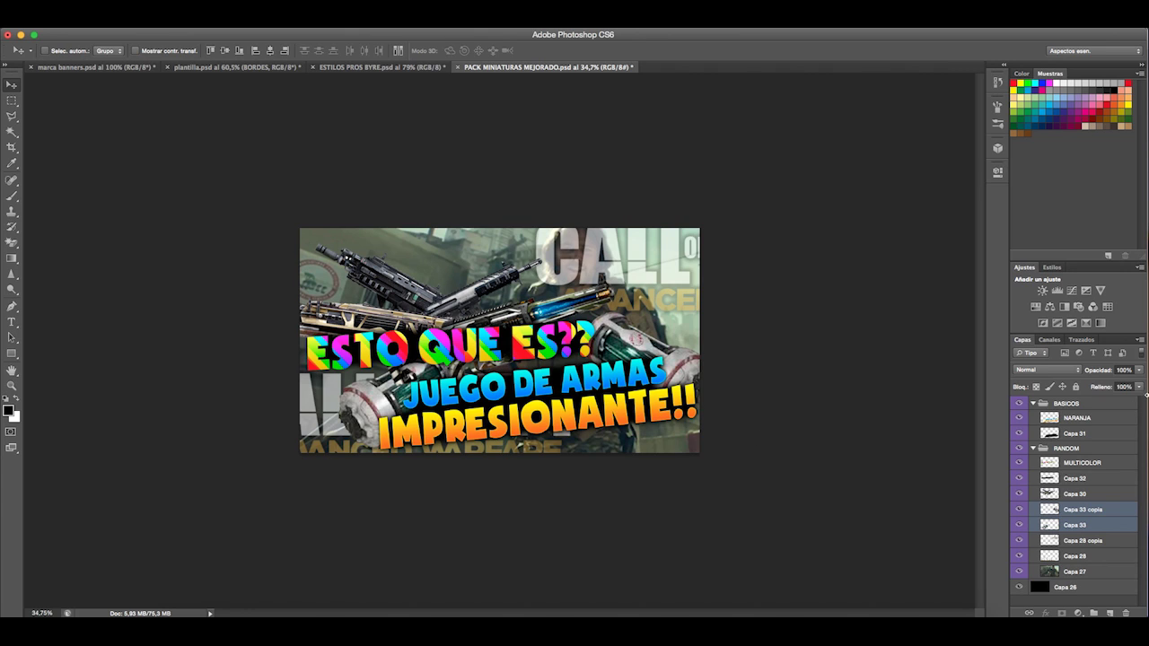
click(1033, 404)
click(1034, 419)
click(1096, 418)
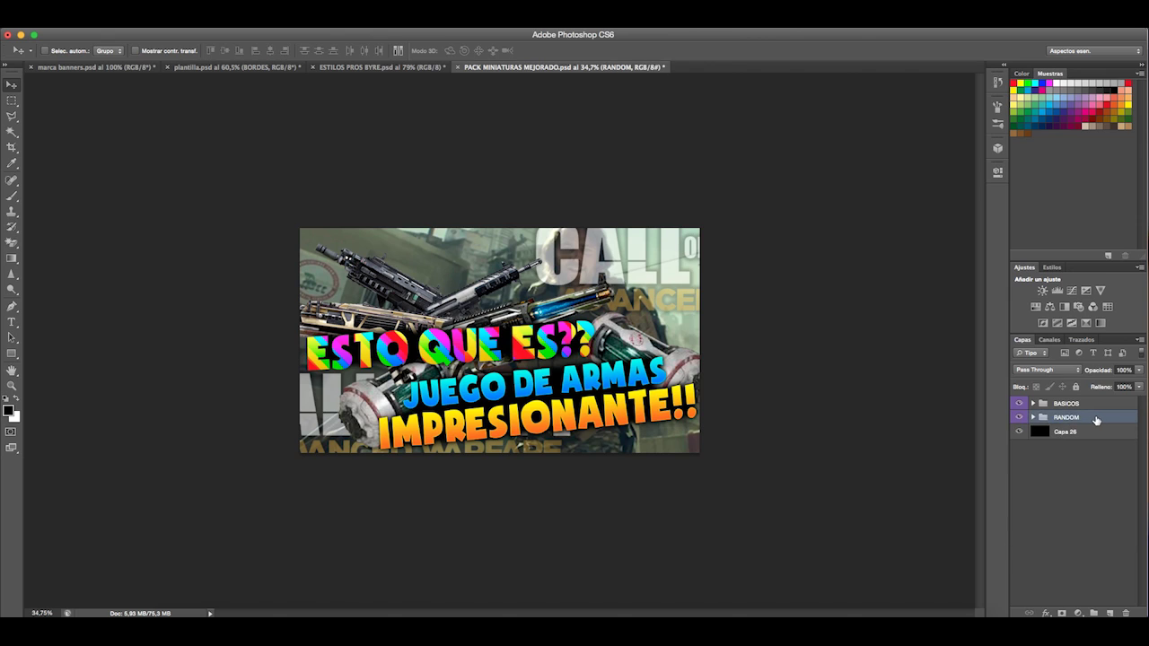
click(1034, 418)
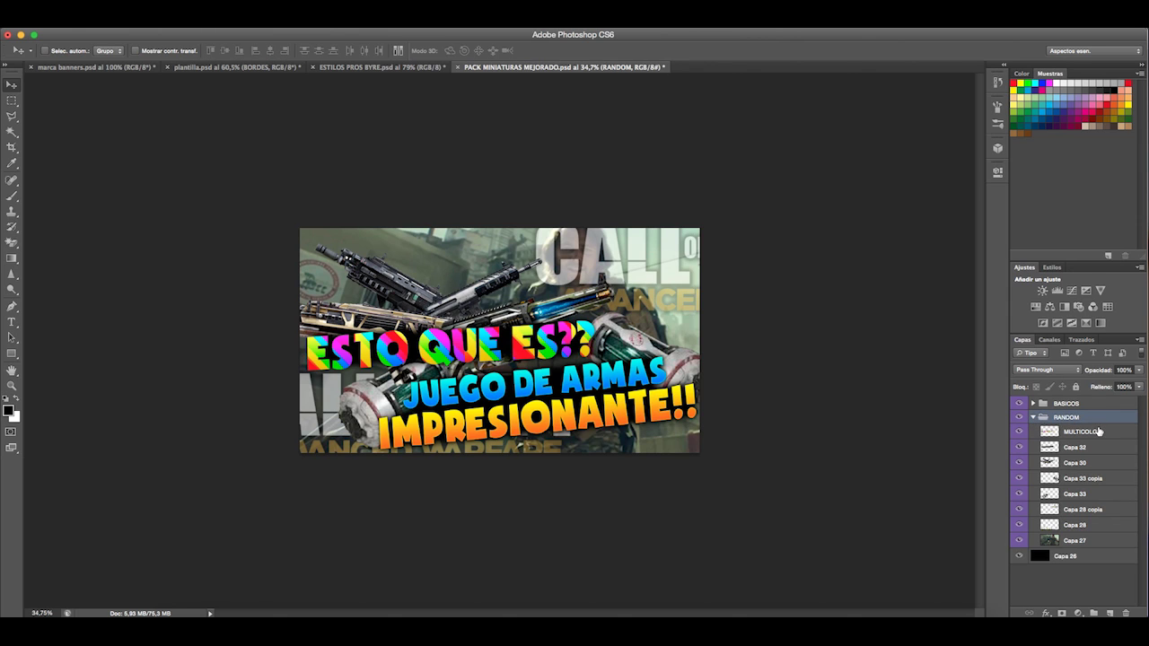
click(1099, 433)
click(1034, 418)
- Duplicate the NARANJA title layer and enlarge the original NARANJA beneath the copy with Free Transform
click(1034, 404)
click(1111, 421)
key(ctrl+j)
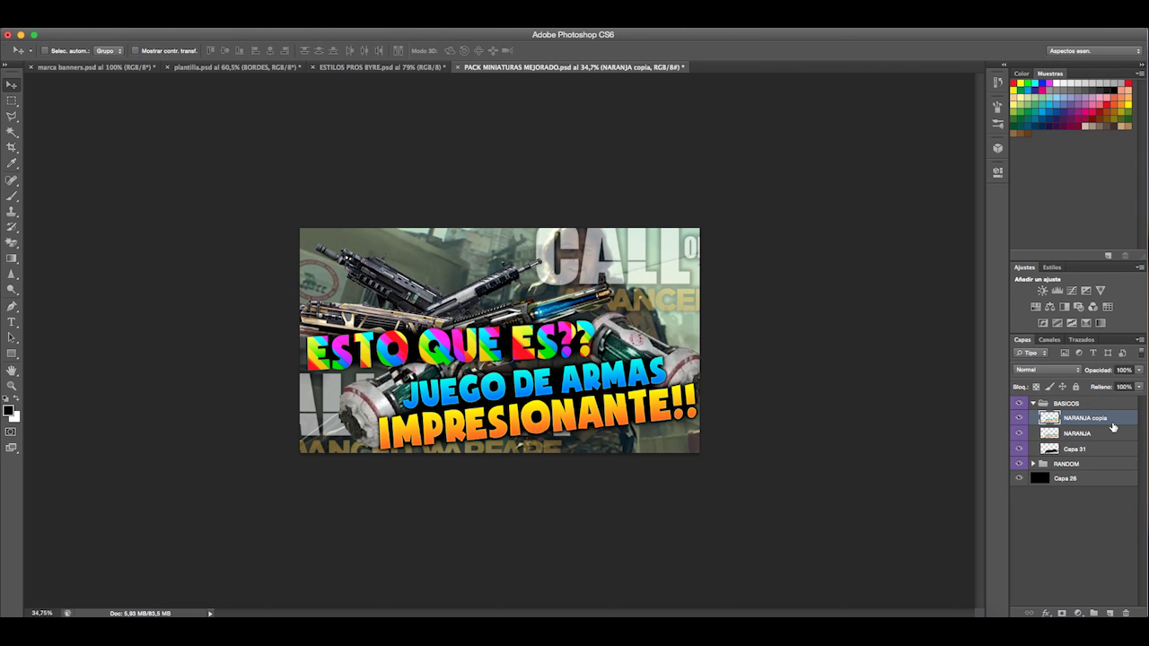
click(1110, 432)
key(ctrl+t)
drag(701, 354, 734, 342)
drag(376, 452, 346, 465)
key(Return)
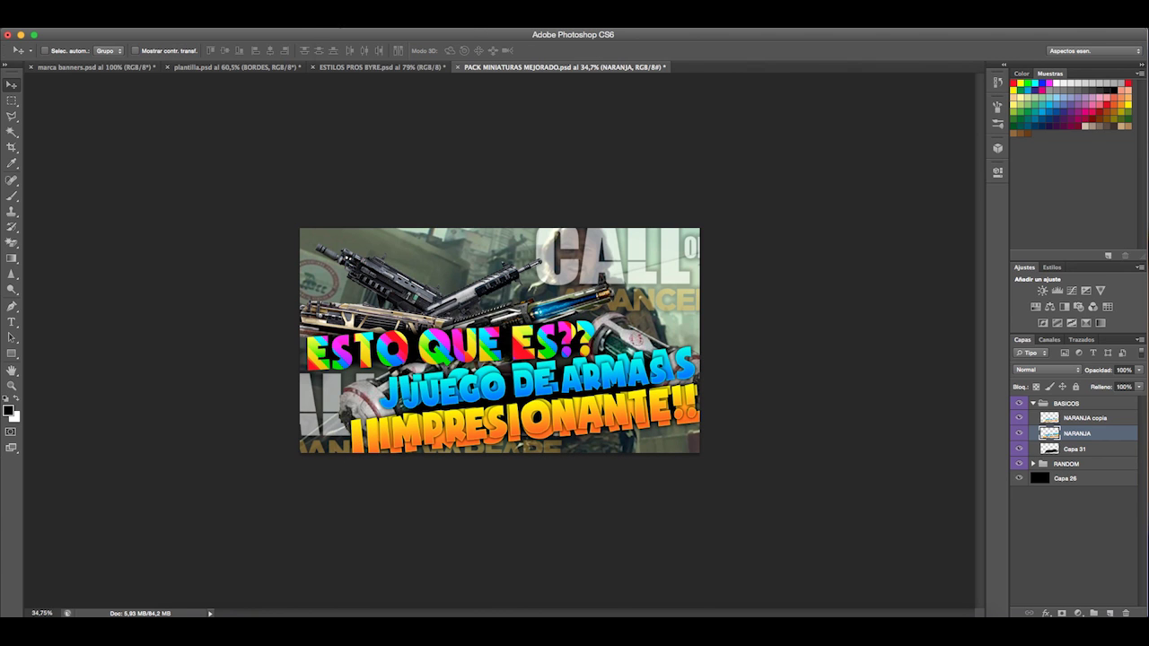
- Apply a Gaussian Blur with a 15-pixel radius to the enlarged NARANJA layer
click(337, 22)
mouse_move(391, 160)
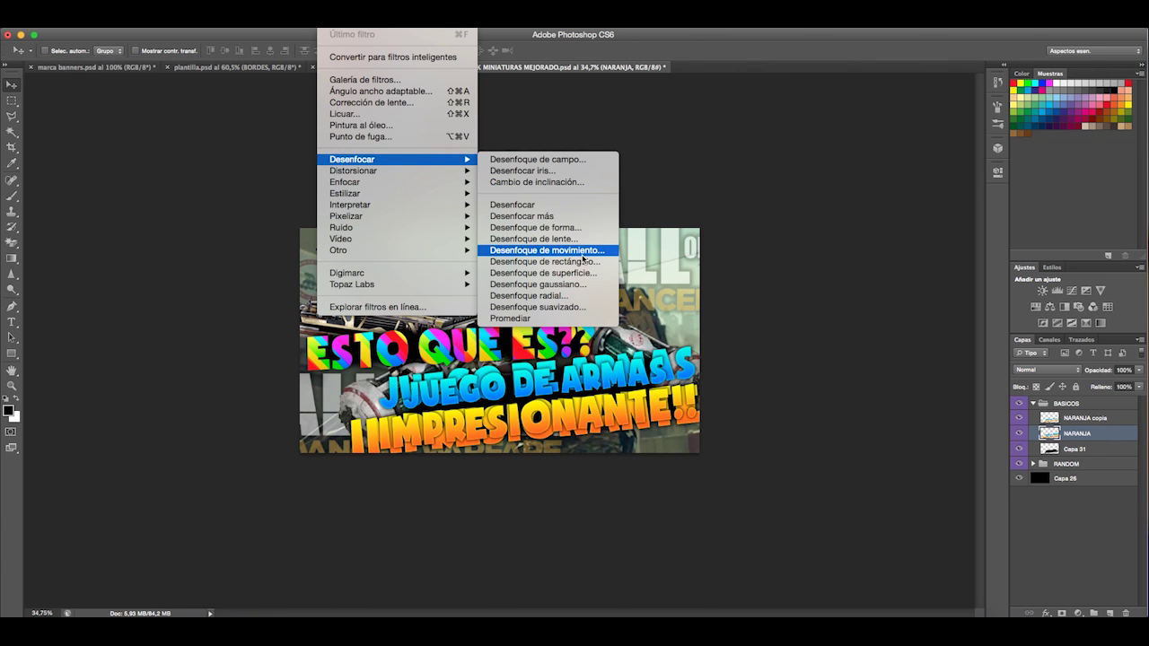
click(580, 285)
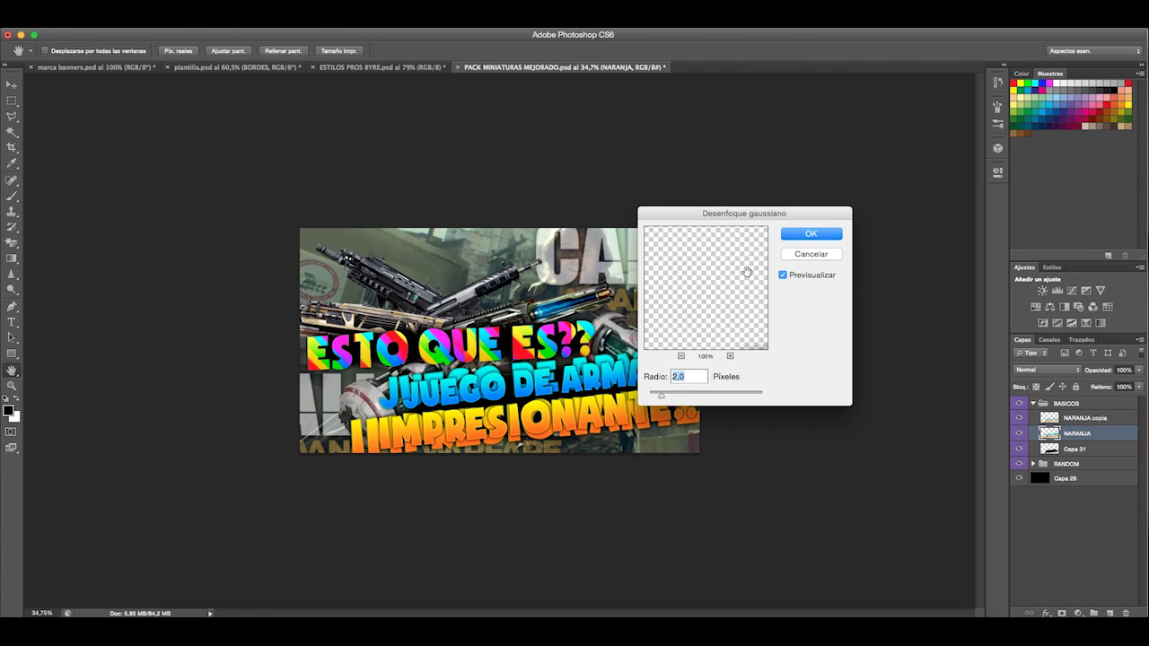
text(10)
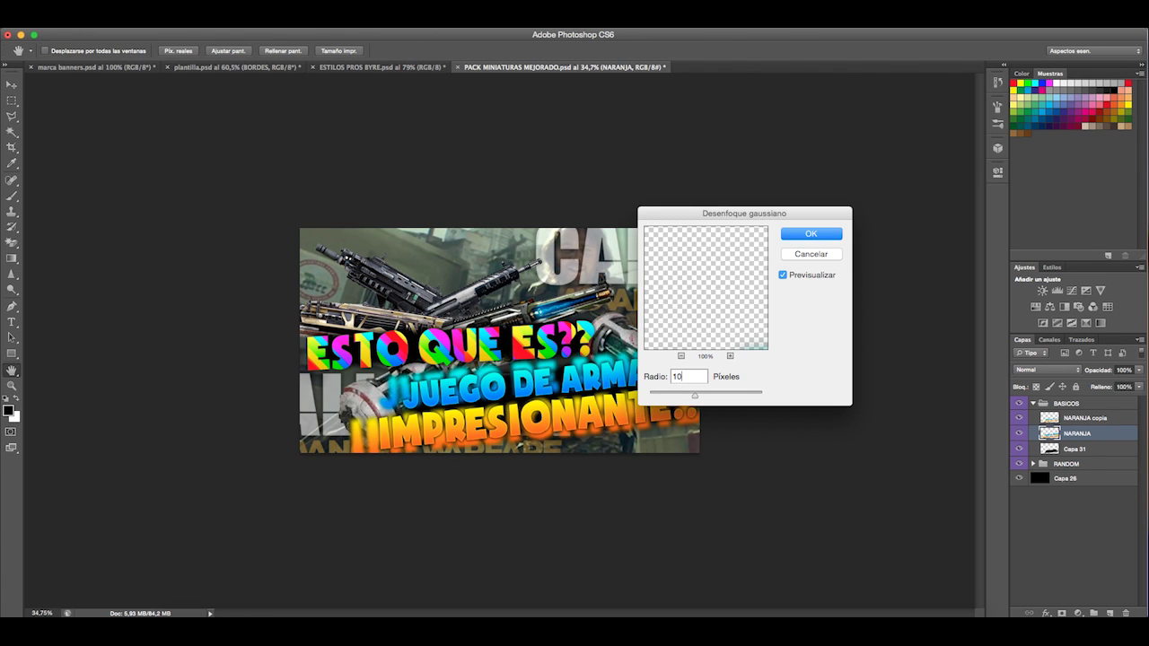
text(5)
click(812, 233)
- Set the opacity of the blurred NARANJA layer to 50%
click(1124, 370)
text(50)
key(Return)
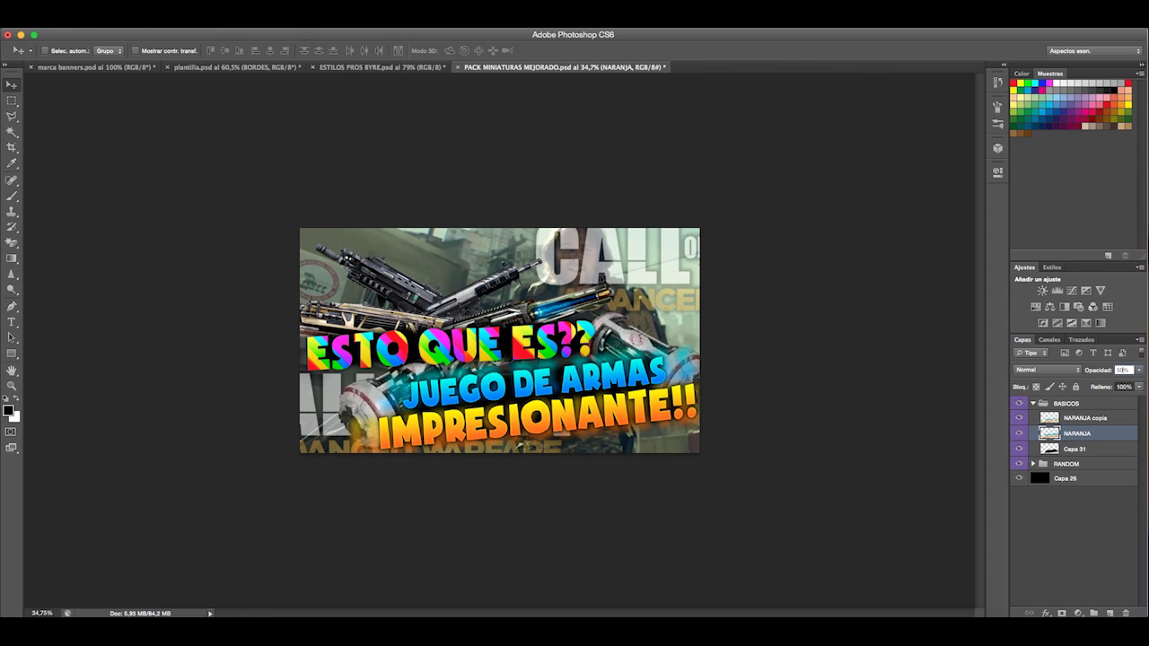
- Duplicate the MULTICOLOR title layer in the RANDOM group and enlarge the original beneath it to about 119%
click(1030, 404)
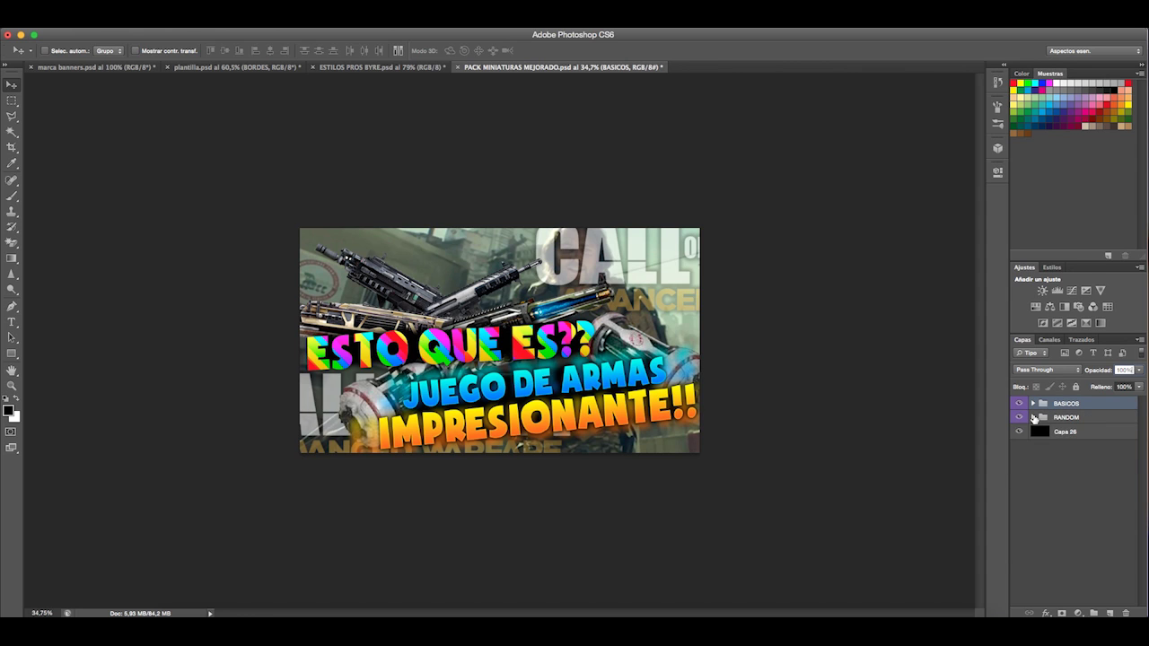
click(1033, 417)
click(1109, 435)
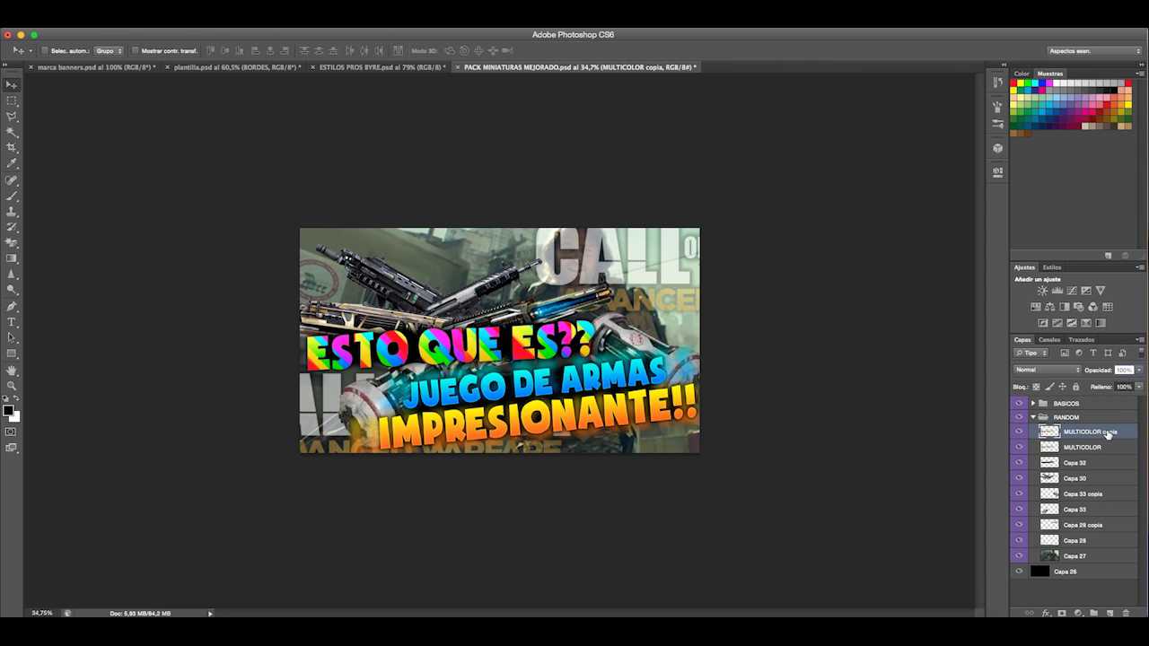
click(1105, 446)
key(ctrl+t)
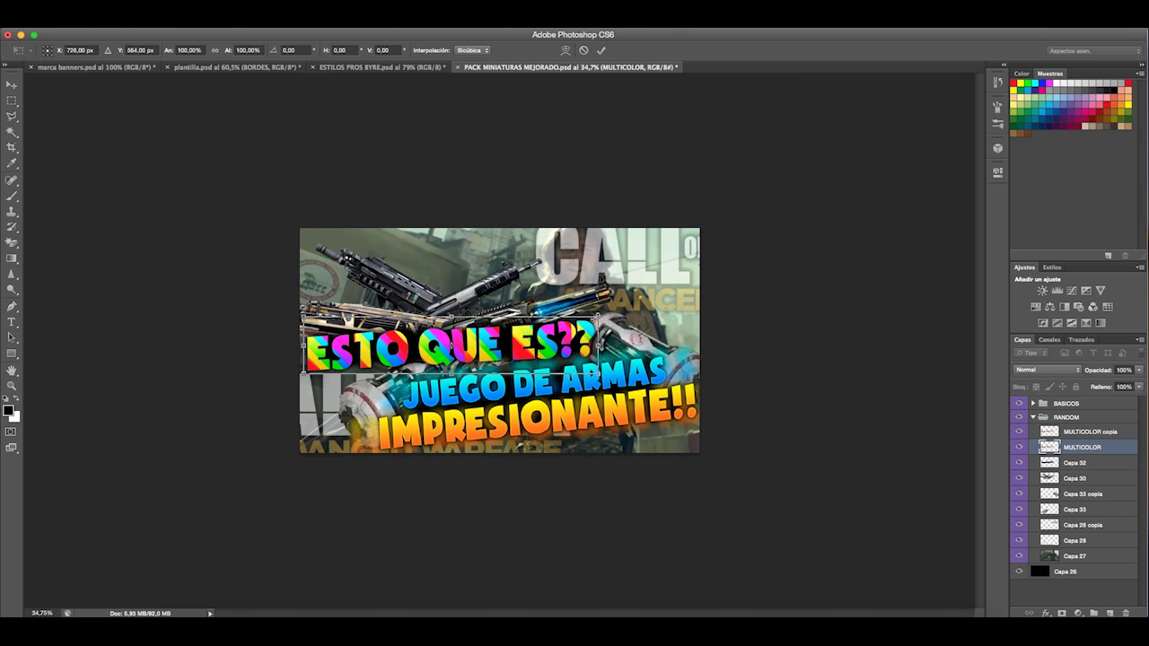
drag(597, 319, 633, 310)
drag(303, 373, 281, 380)
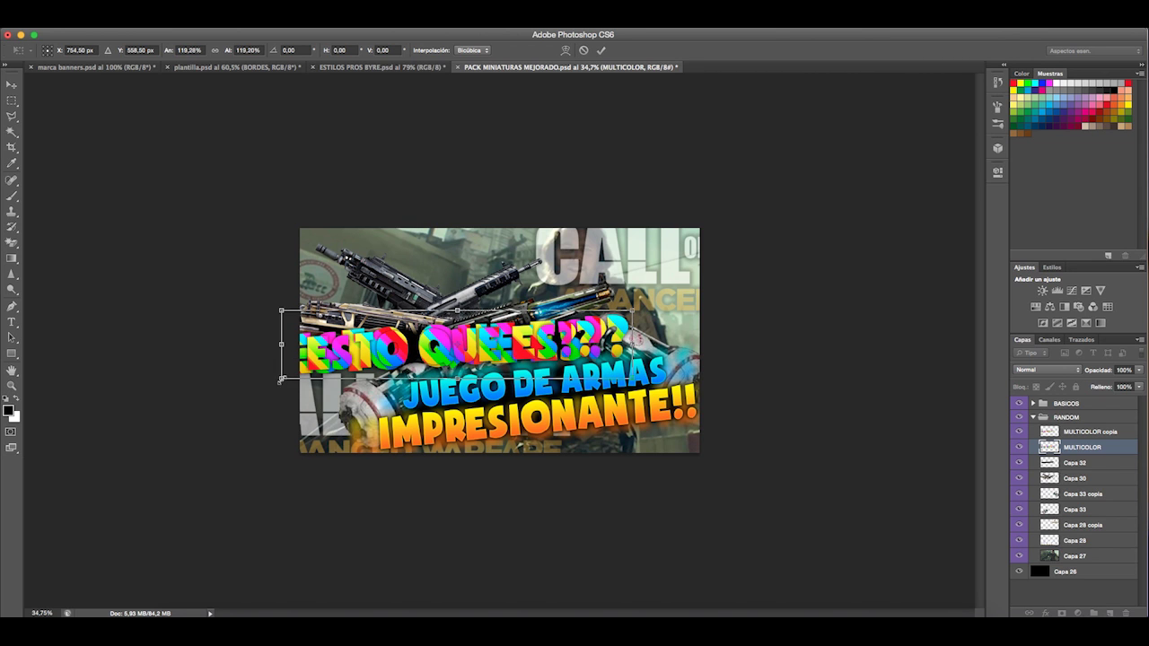
key(Return)
- Apply a Gaussian Blur with a 15-pixel radius to the enlarged MULTICOLOR layer and set its opacity to 80%
click(339, 23)
mouse_move(386, 161)
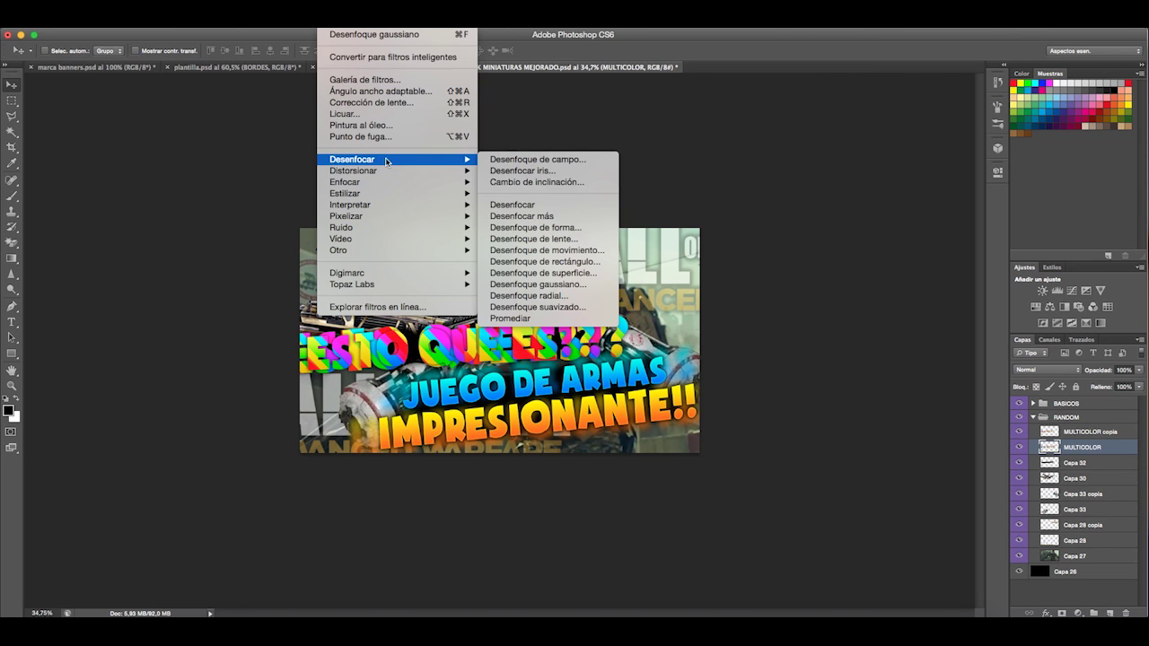
click(562, 285)
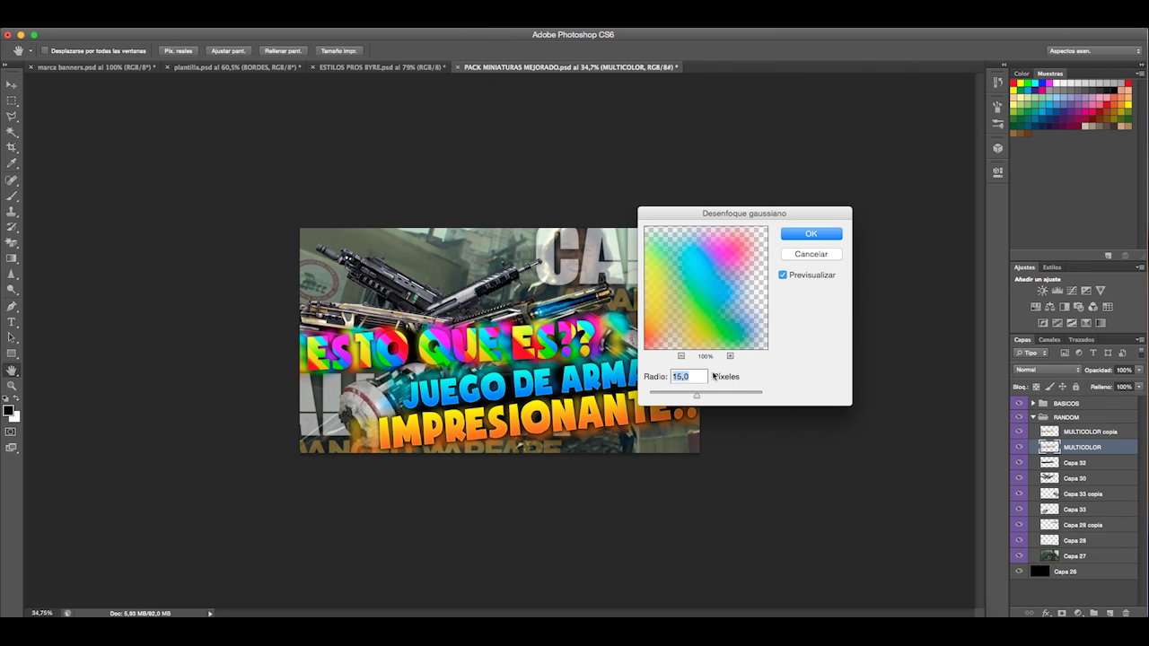
click(794, 254)
click(1124, 370)
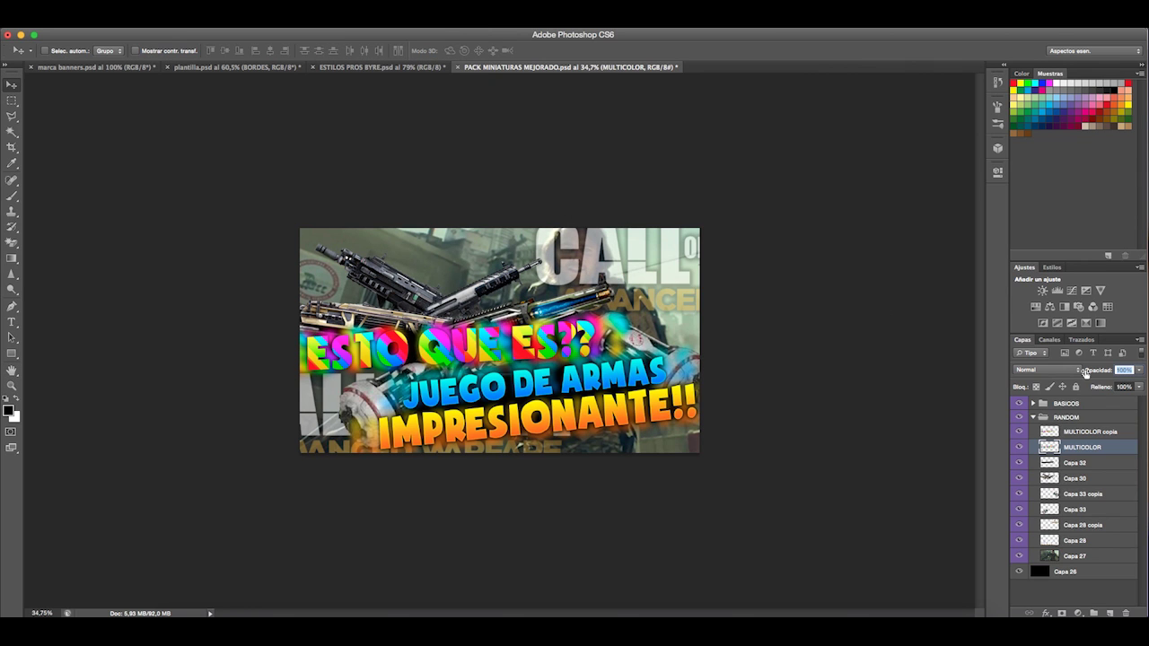
text(80)
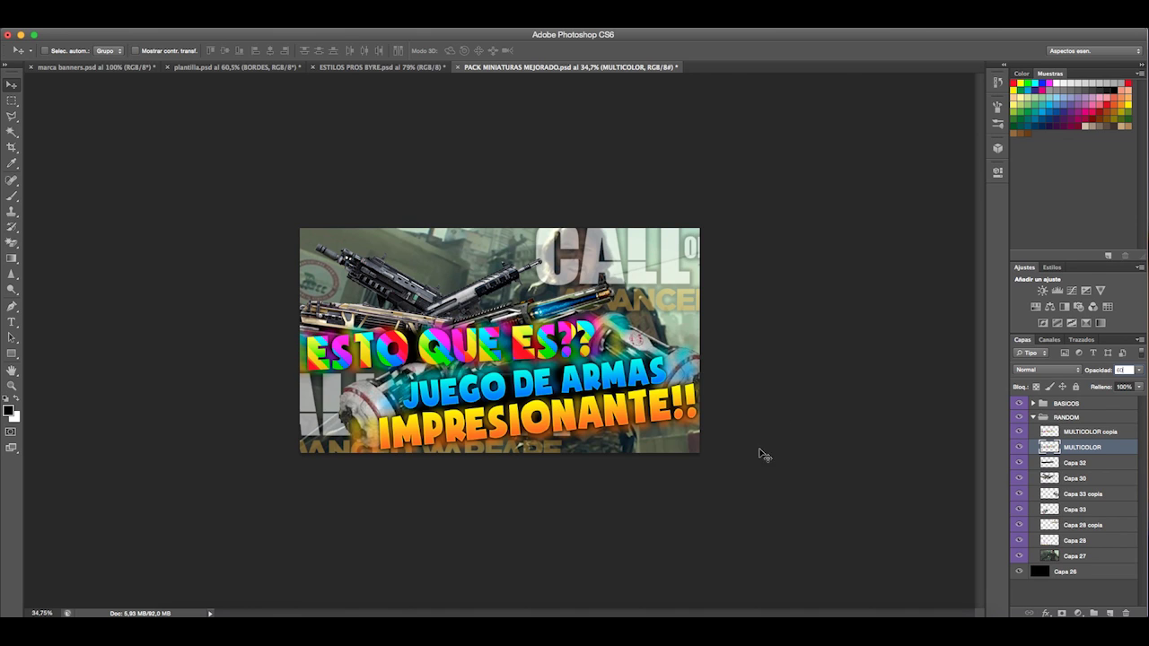
- Toggle the visibility of Capa 32 and Capa 30 to check which weapon each layer holds
click(1096, 464)
click(1018, 463)
click(1018, 464)
click(1020, 480)
click(1020, 479)
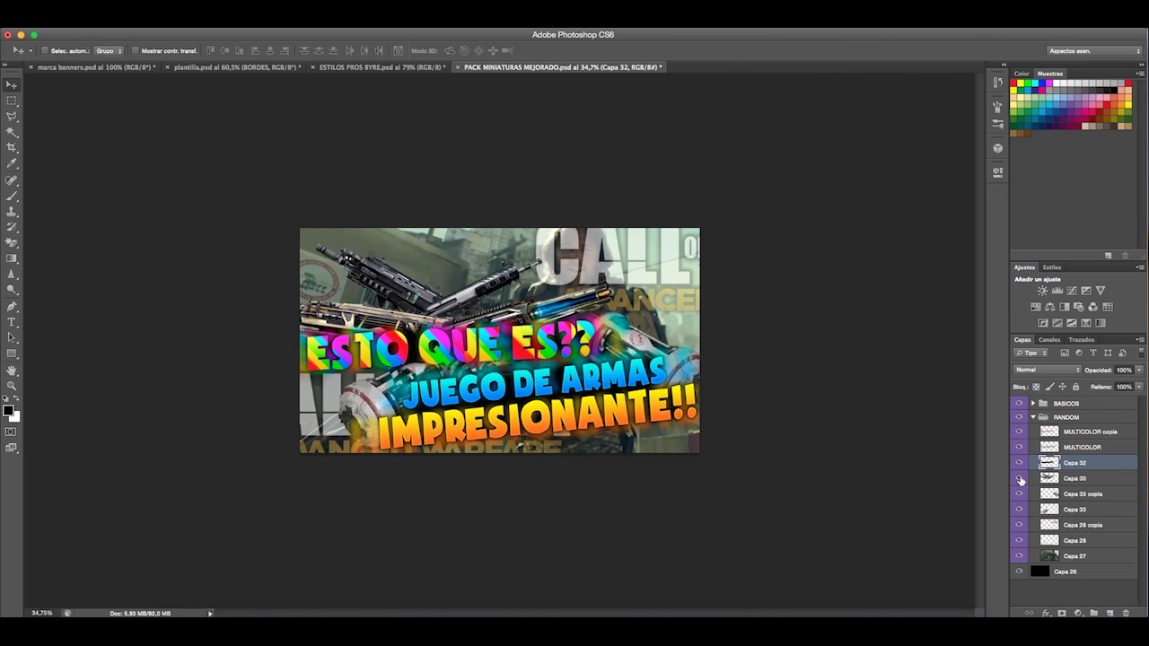
click(1020, 480)
click(1020, 479)
- Add a Multiply drop shadow to Capa 30 with 30% opacity, 0 px distance, 30% spread and 40 px size
click(1082, 479)
double_click(1135, 479)
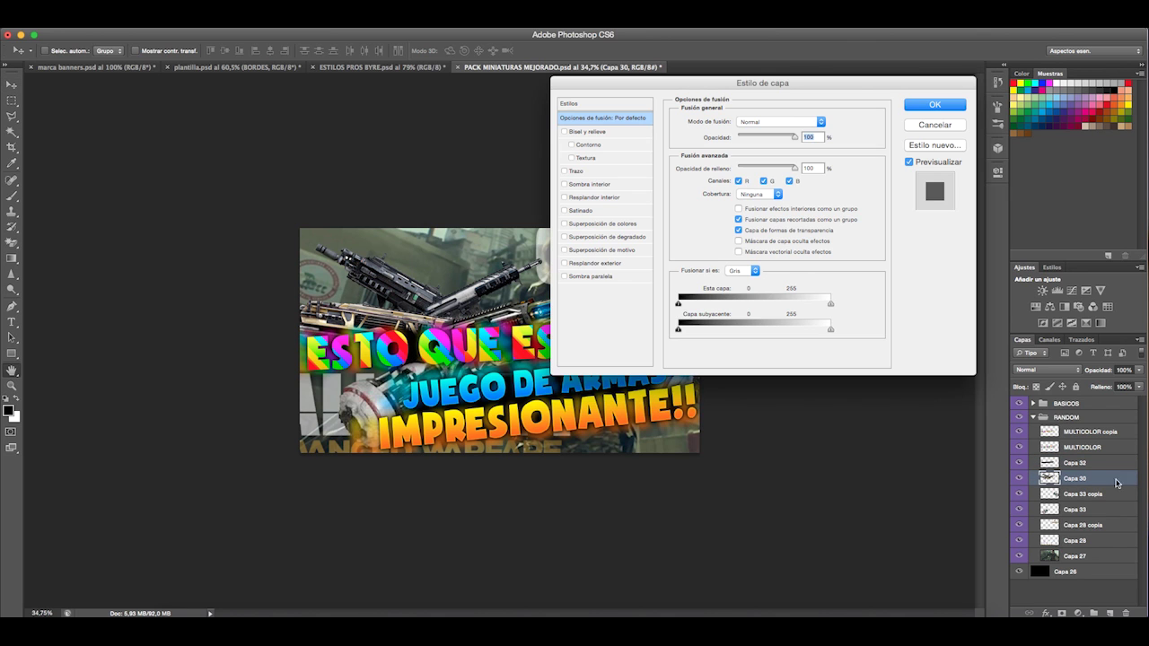
click(597, 277)
drag(736, 178, 743, 205)
drag(736, 189, 739, 191)
mouse_move(759, 140)
mouse_down()
mouse_move(725, 137)
mouse_move(754, 136)
mouse_up()
key(Tab)
text(40)
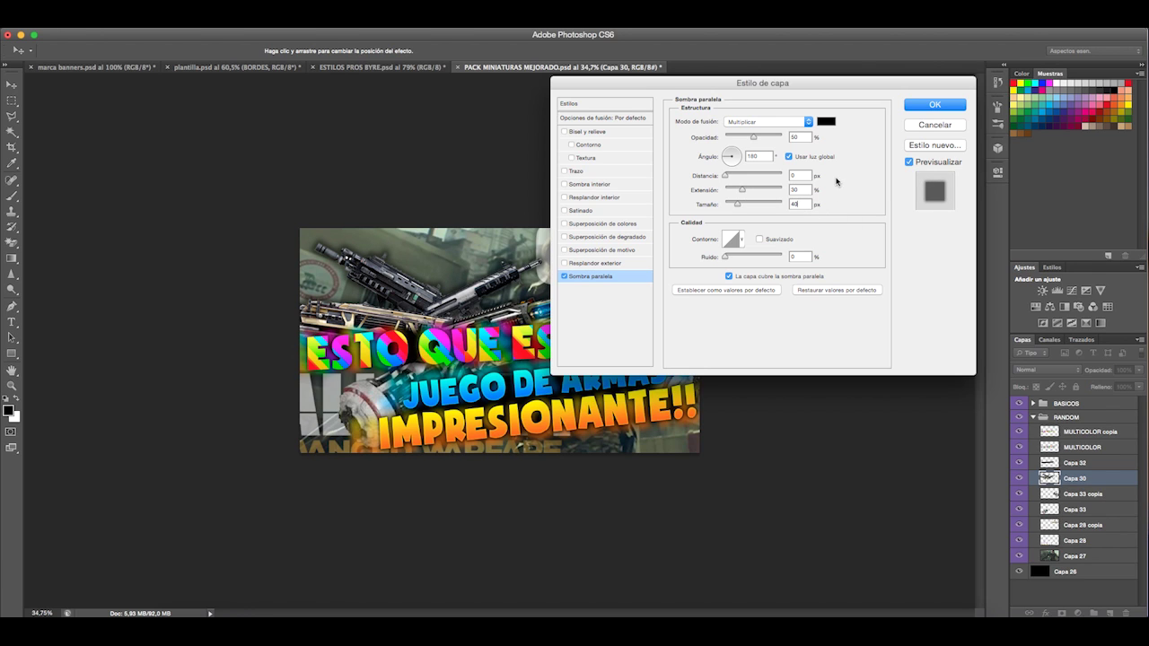
text(30)
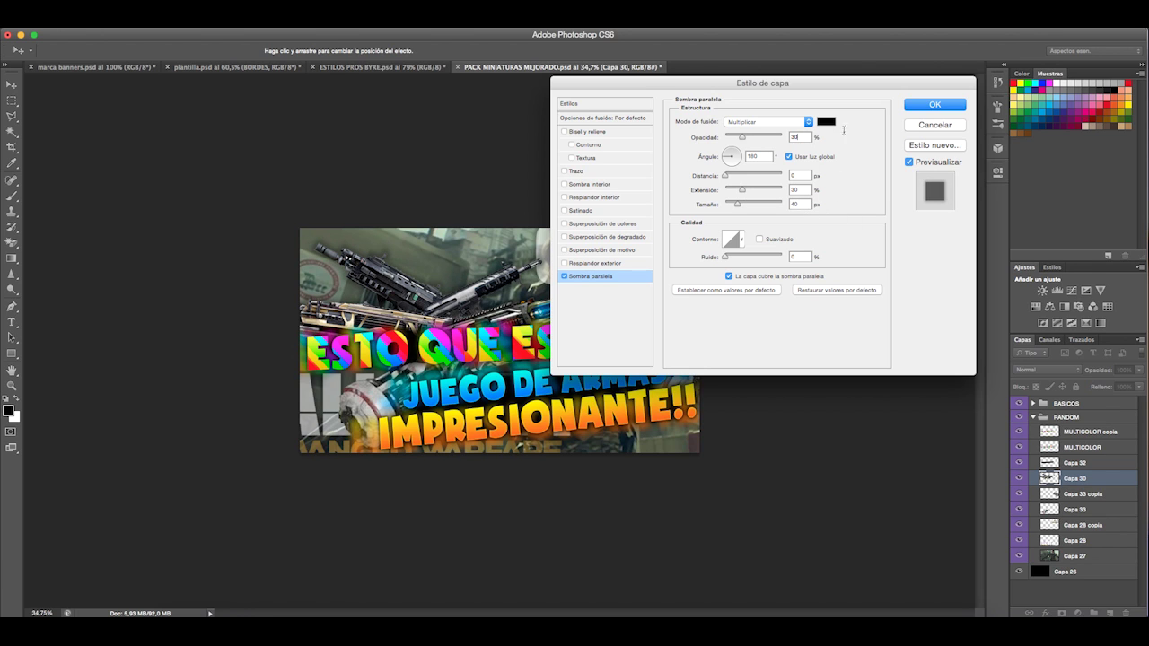
click(935, 105)
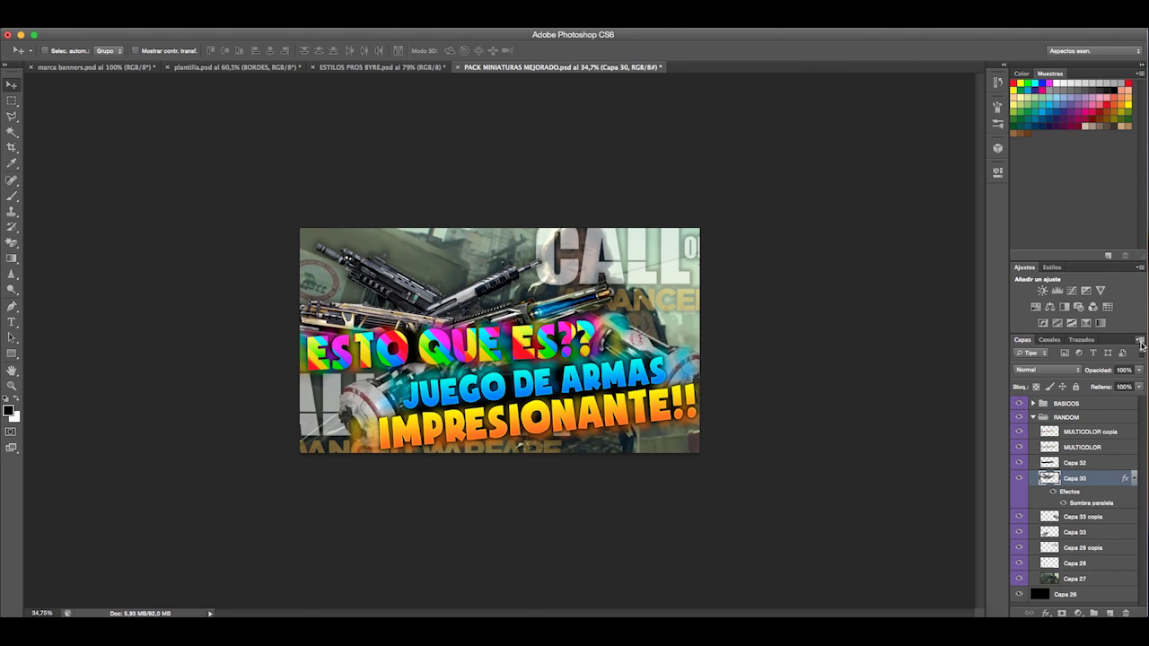
- Flatten the image and unlock the resulting background layer
click(1142, 346)
click(1059, 540)
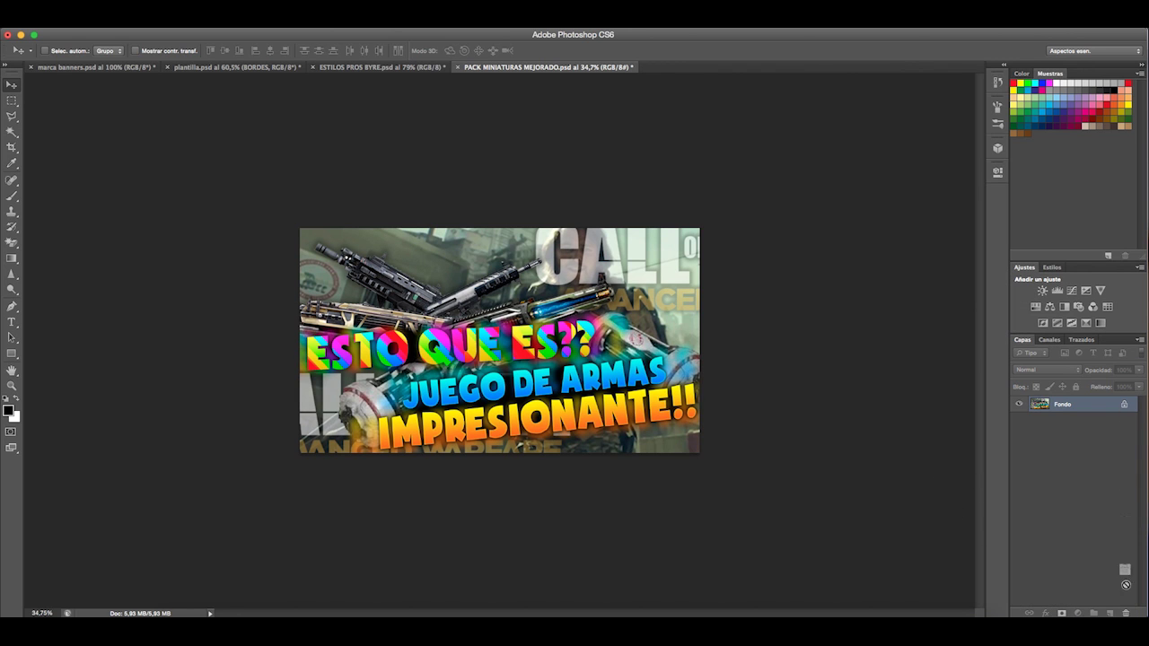
drag(1128, 613, 1128, 613)
- Create five empty layers above the flattened thumbnail
click(1110, 613)
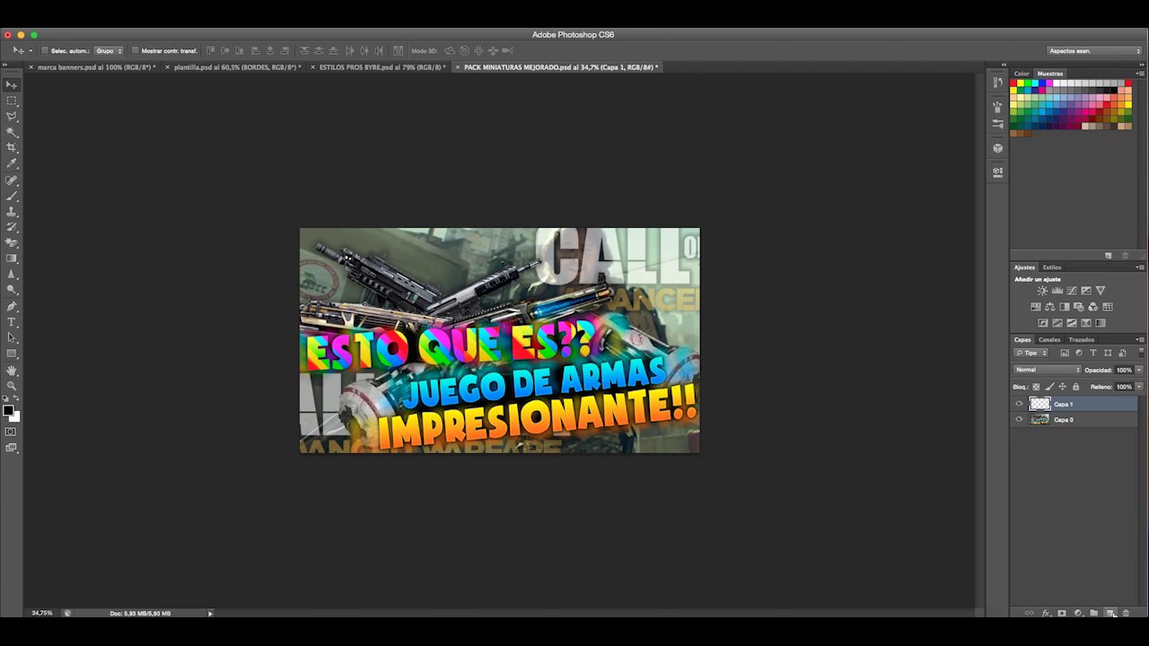
click(1110, 613)
click(1111, 613)
click(1111, 613)
click(1112, 613)
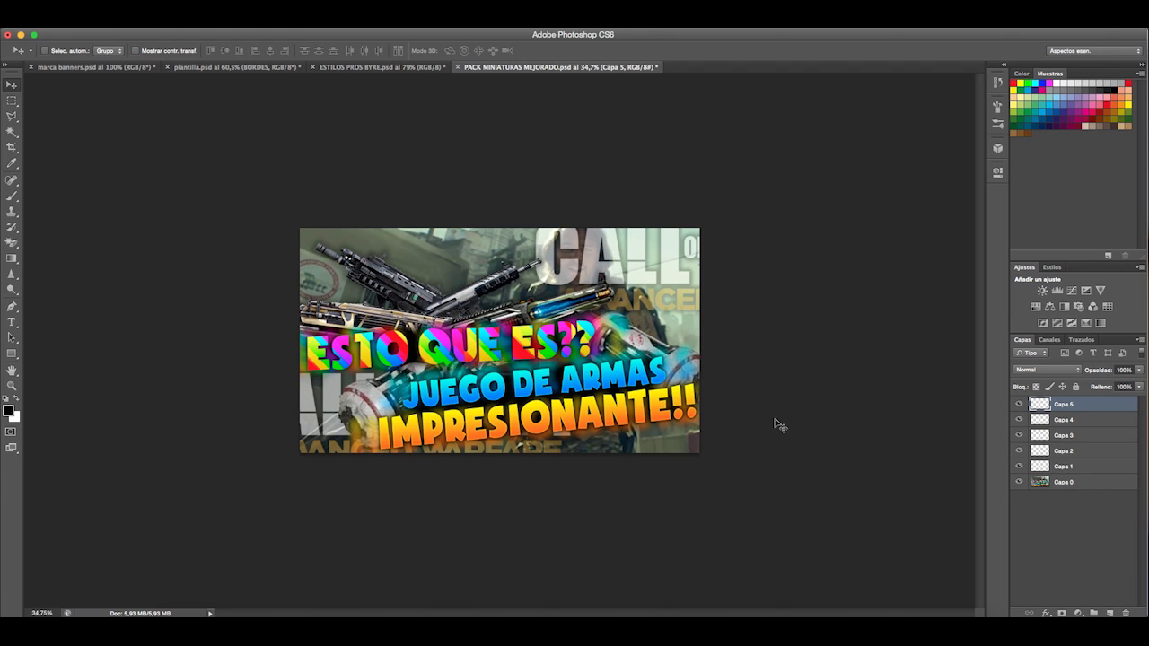
- Cover the whole canvas in black on Capa 5 with a 437-pixel soft brush and set the layer to Soft Light (Luz suave)
click(11, 196)
click(49, 51)
drag(83, 90, 121, 89)
drag(688, 217, 300, 220)
mouse_move(793, 278)
mouse_down()
mouse_move(241, 338)
mouse_move(18, 444)
mouse_move(337, 483)
mouse_up()
click(1042, 371)
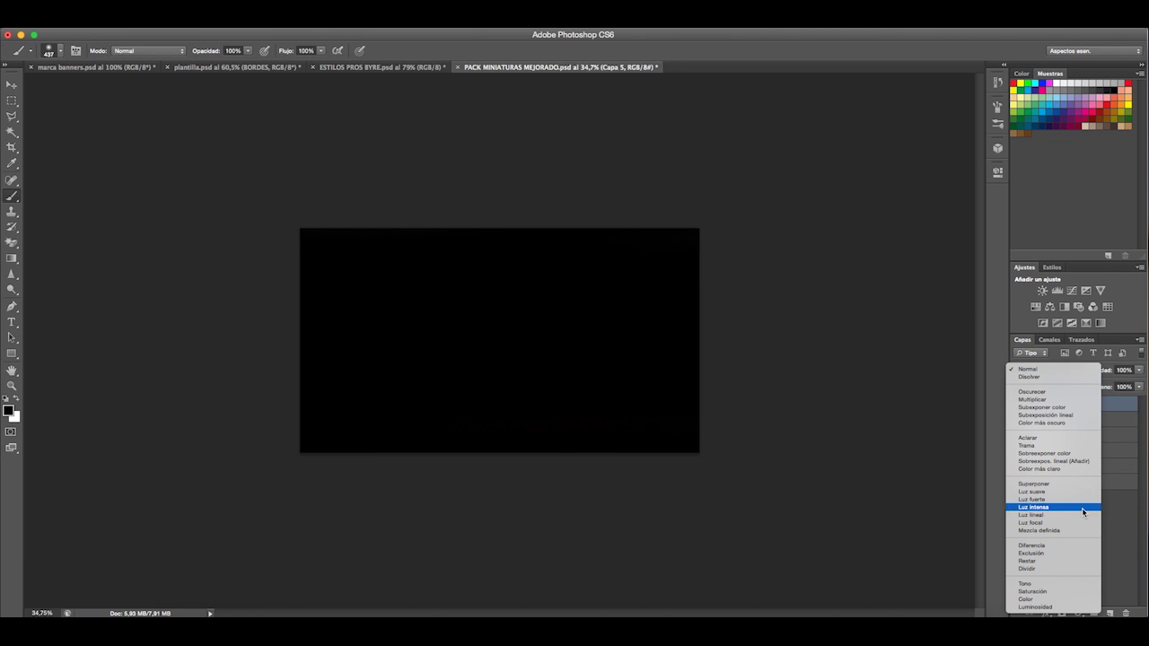
click(1046, 492)
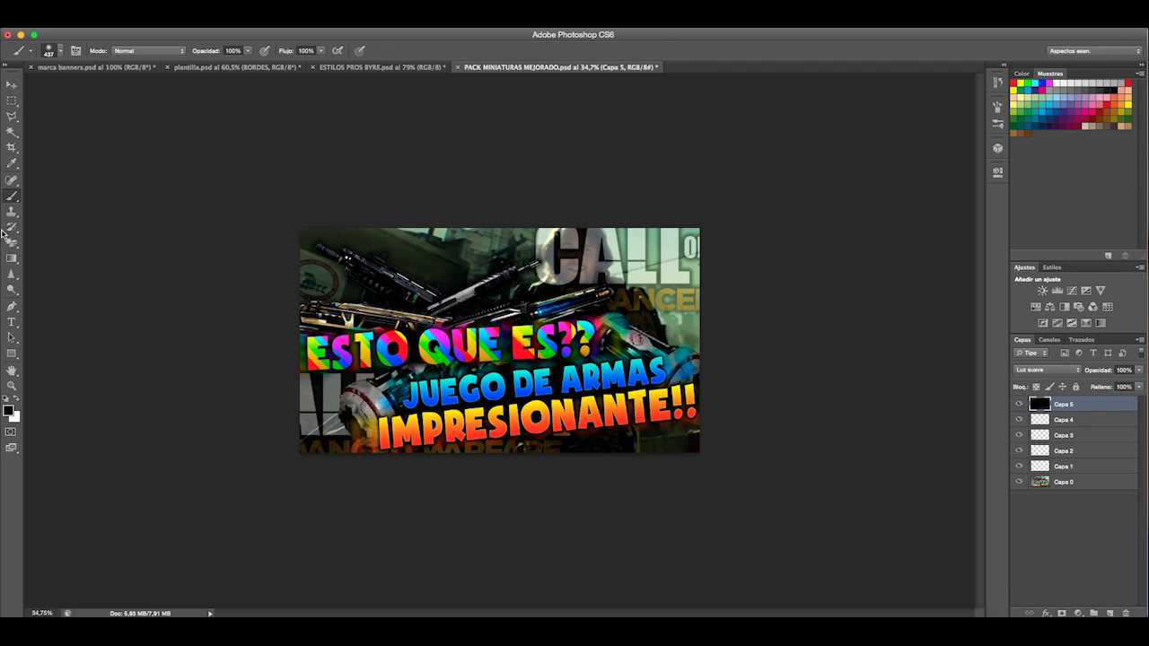
- Erase the middle of the black Capa 5 with a 447-pixel soft eraser, leaving dark corners and edges
click(12, 243)
click(83, 239)
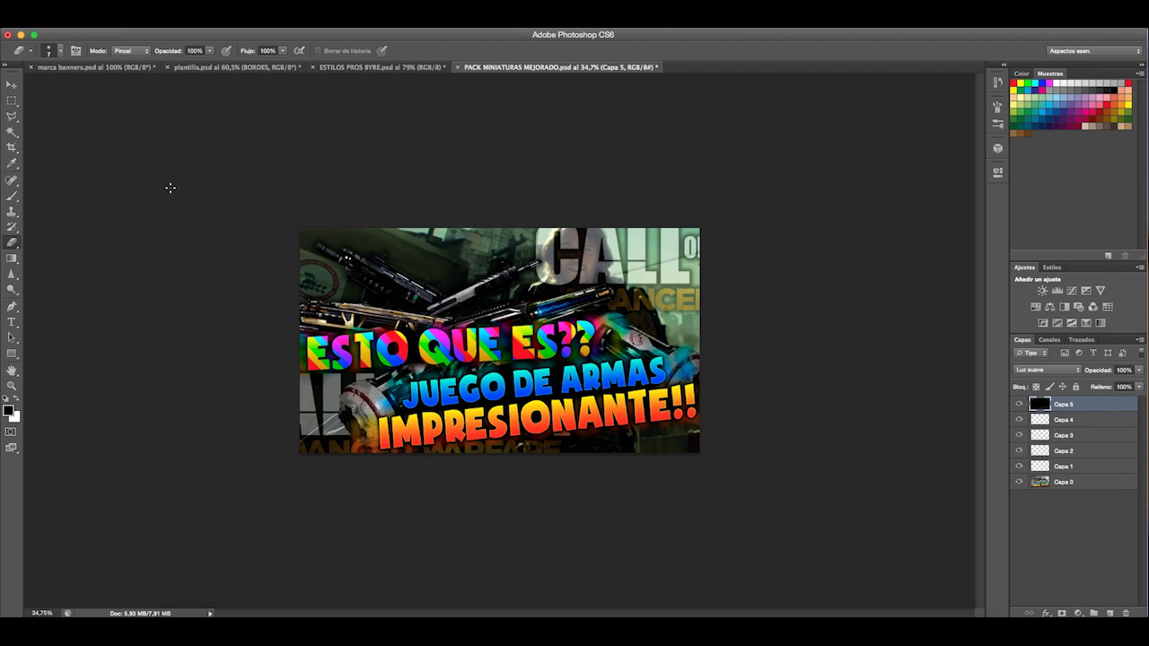
click(61, 51)
click(117, 85)
click(521, 124)
mouse_move(359, 306)
mouse_down()
mouse_move(451, 330)
mouse_move(445, 393)
mouse_move(697, 390)
mouse_move(431, 273)
mouse_move(471, 307)
mouse_move(654, 357)
mouse_move(607, 425)
mouse_move(632, 406)
mouse_up()
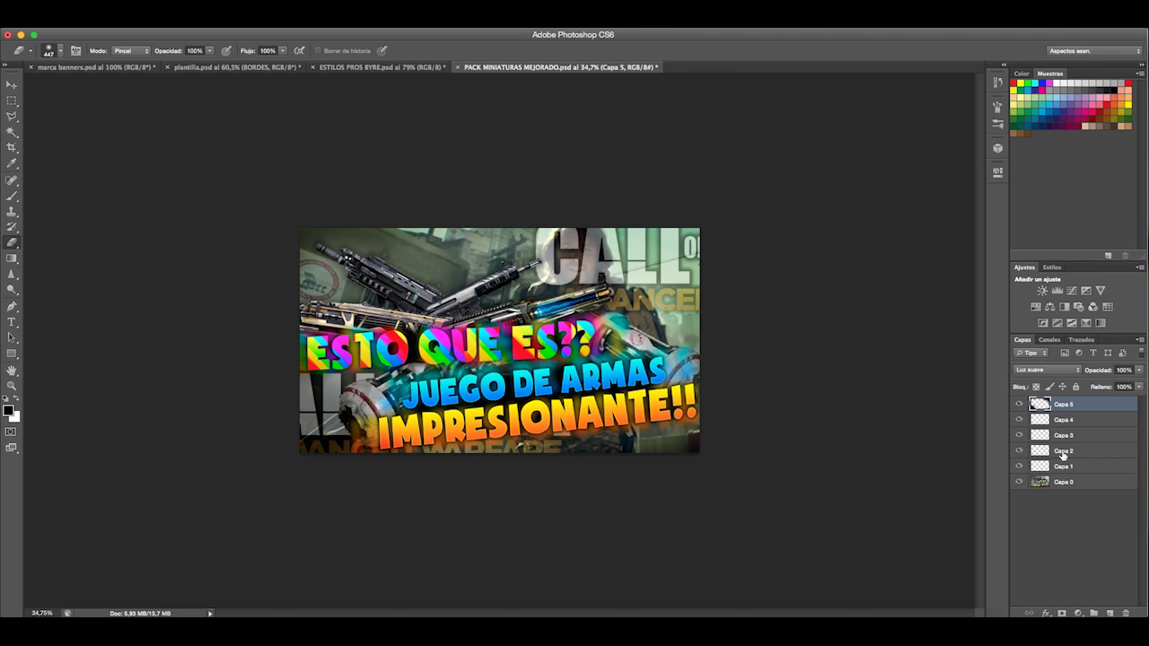
- Set the opacity of the Capa 5 vignette to 40% and compare the image with and without it
click(1018, 405)
click(1019, 406)
click(1089, 370)
text(40)
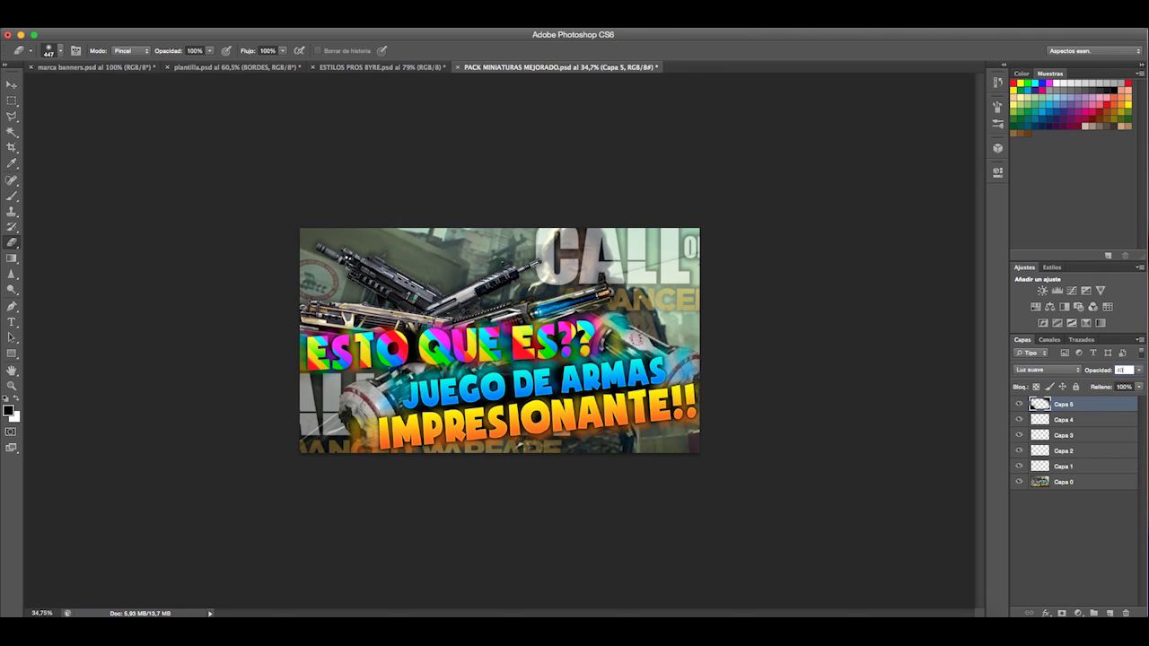
click(1019, 404)
click(1020, 405)
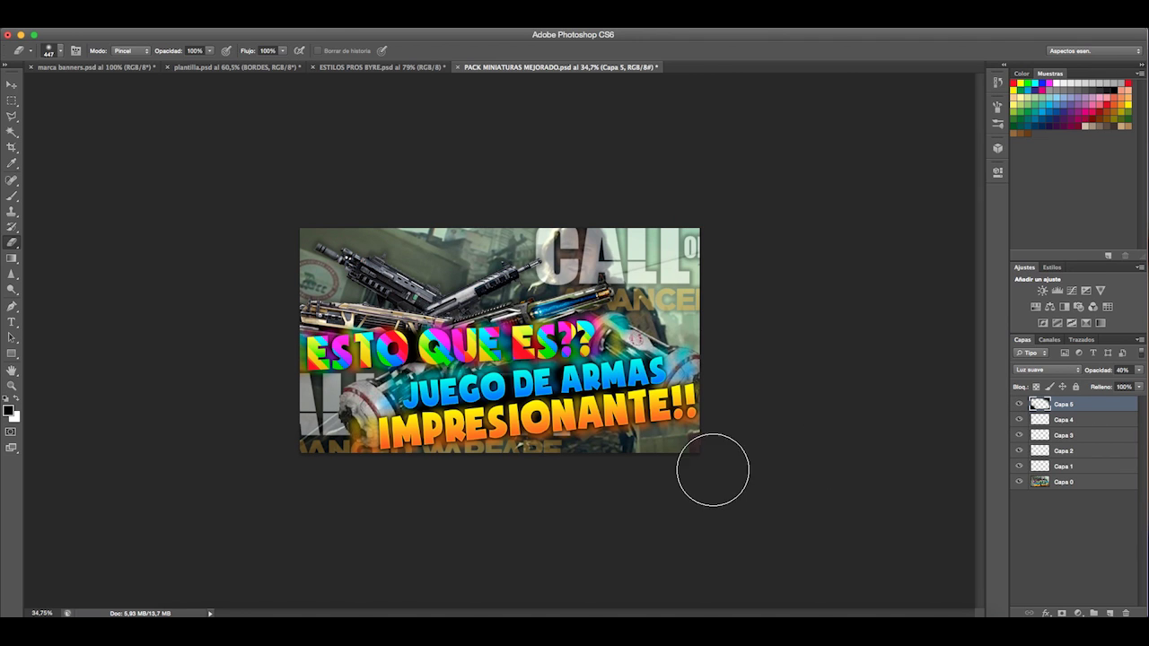
- Paint orange sampled from the IMPRESIONANTE title along the lower edge of the thumbnail on Capa 4
click(1079, 421)
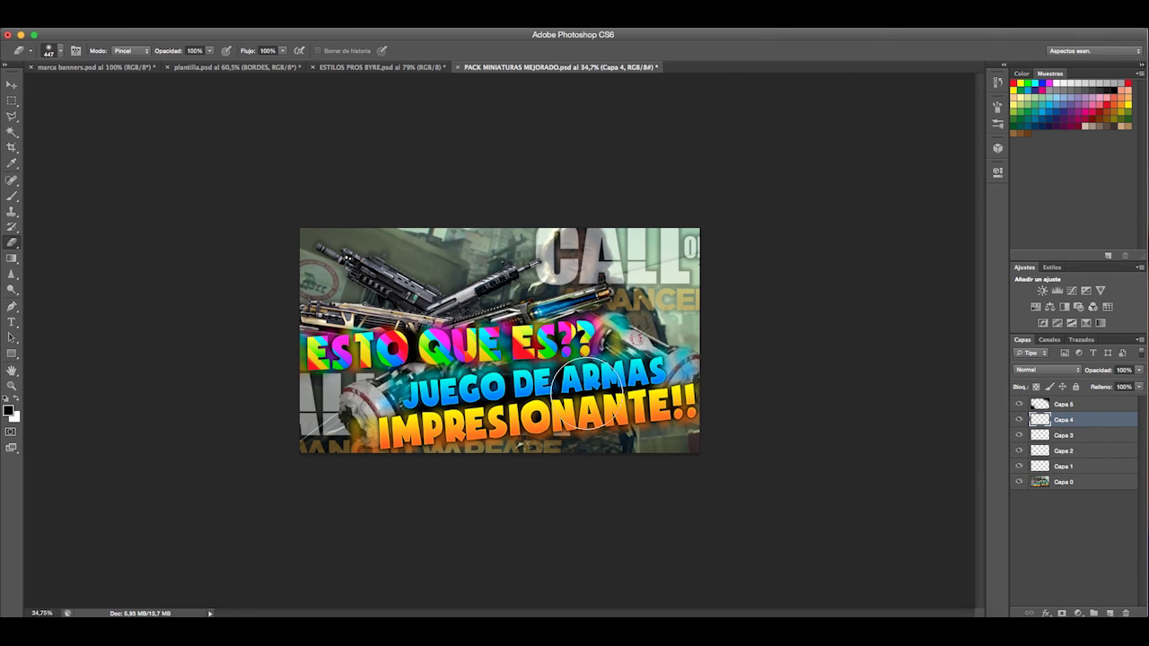
click(10, 198)
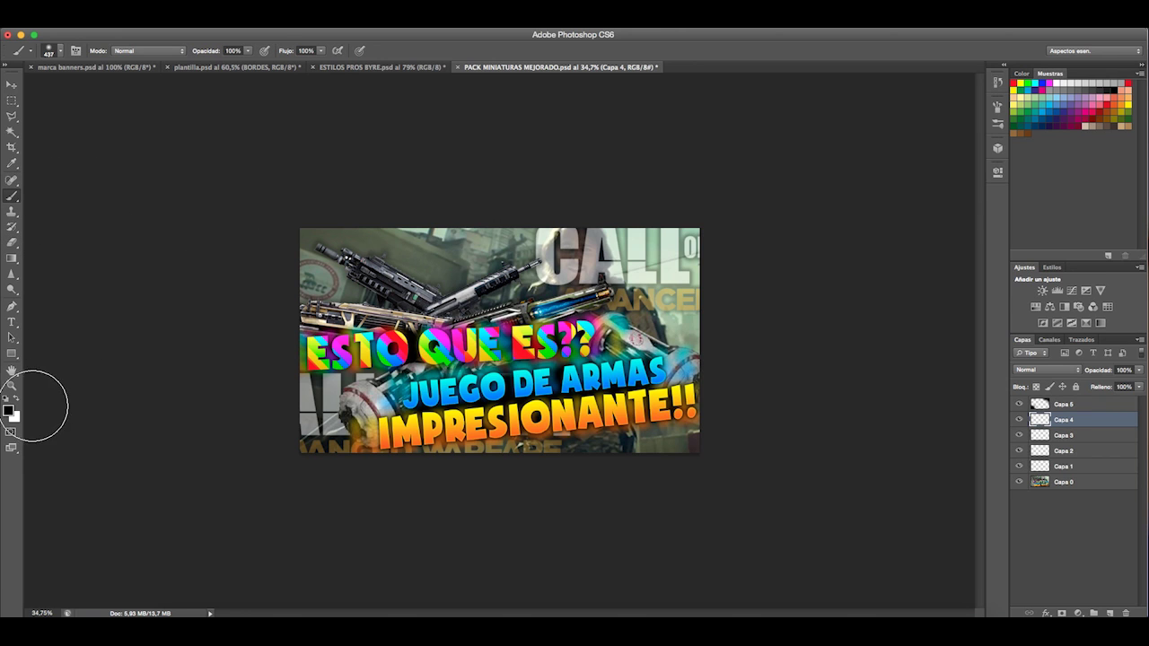
click(9, 411)
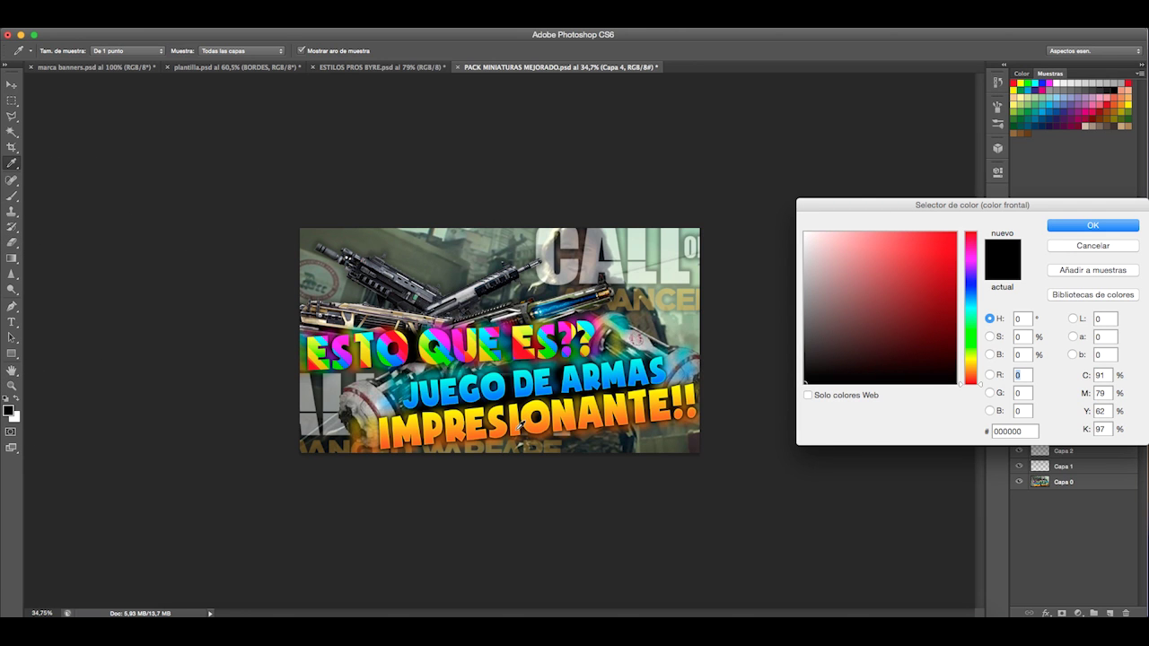
click(527, 424)
click(1086, 228)
mouse_move(734, 385)
mouse_down()
mouse_move(269, 480)
mouse_move(530, 464)
mouse_move(783, 388)
mouse_up()
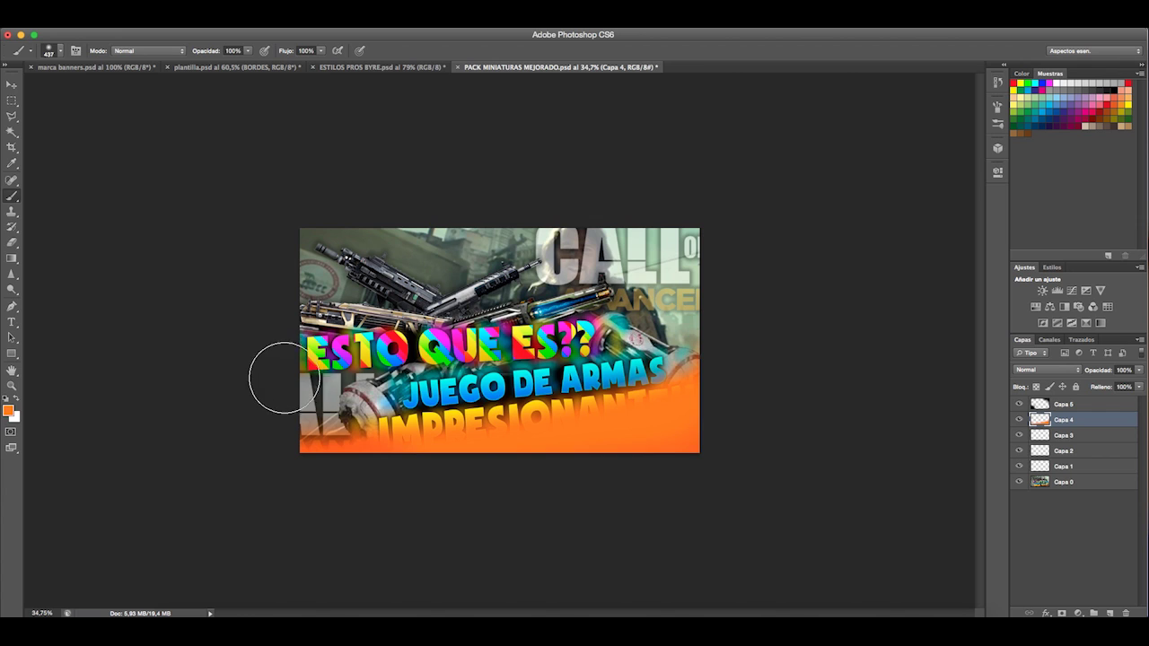
- Paint light blue sampled from the JUEGO DE ARMAS title over the upper-left part of the thumbnail on Capa 4
click(8, 410)
click(454, 384)
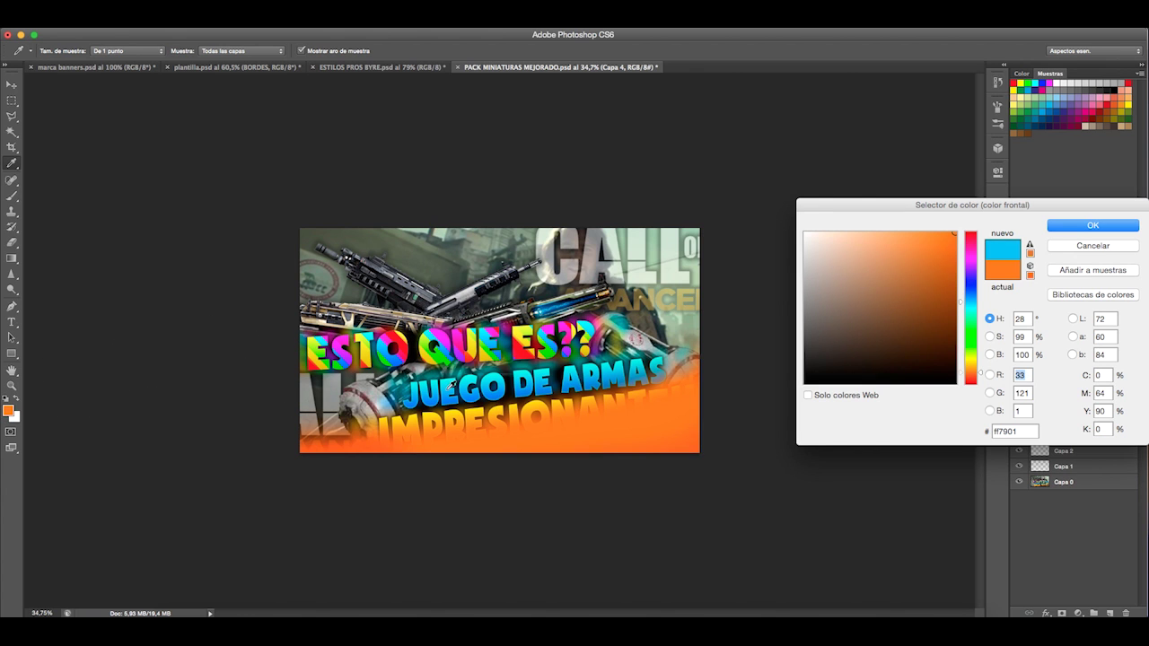
click(1075, 223)
mouse_move(179, 335)
mouse_down()
mouse_move(512, 154)
mouse_move(216, 272)
mouse_move(112, 387)
mouse_up()
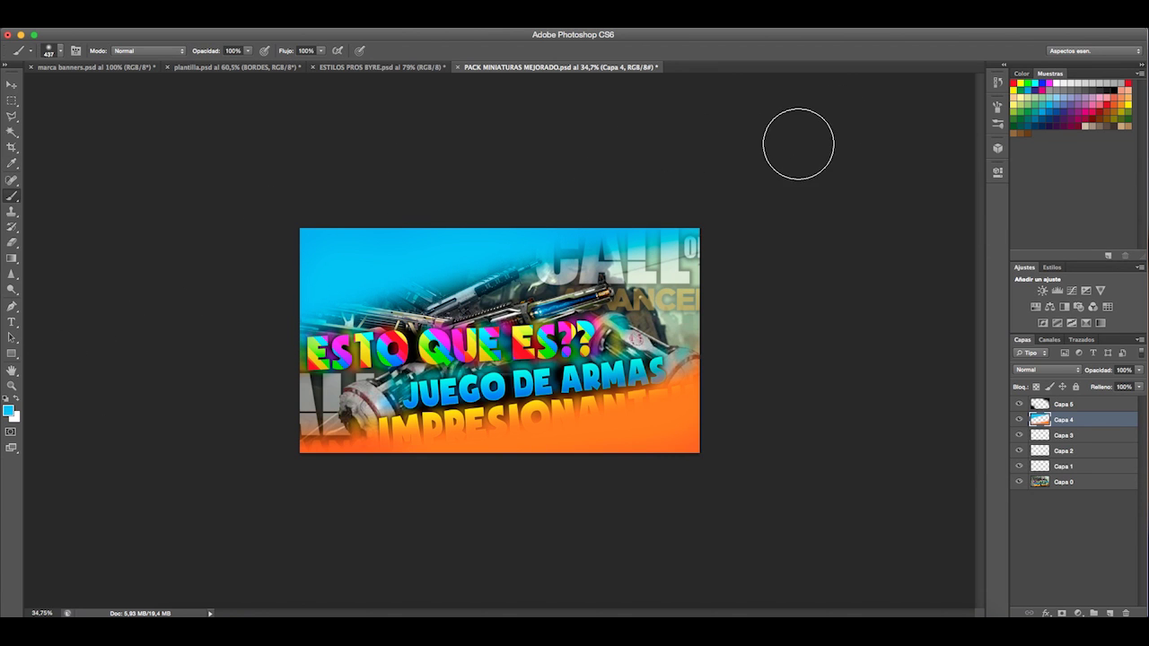
- Set Capa 4 to Soft Light (Luz suave) and erase the excess colour over the titles and weapons
click(1066, 373)
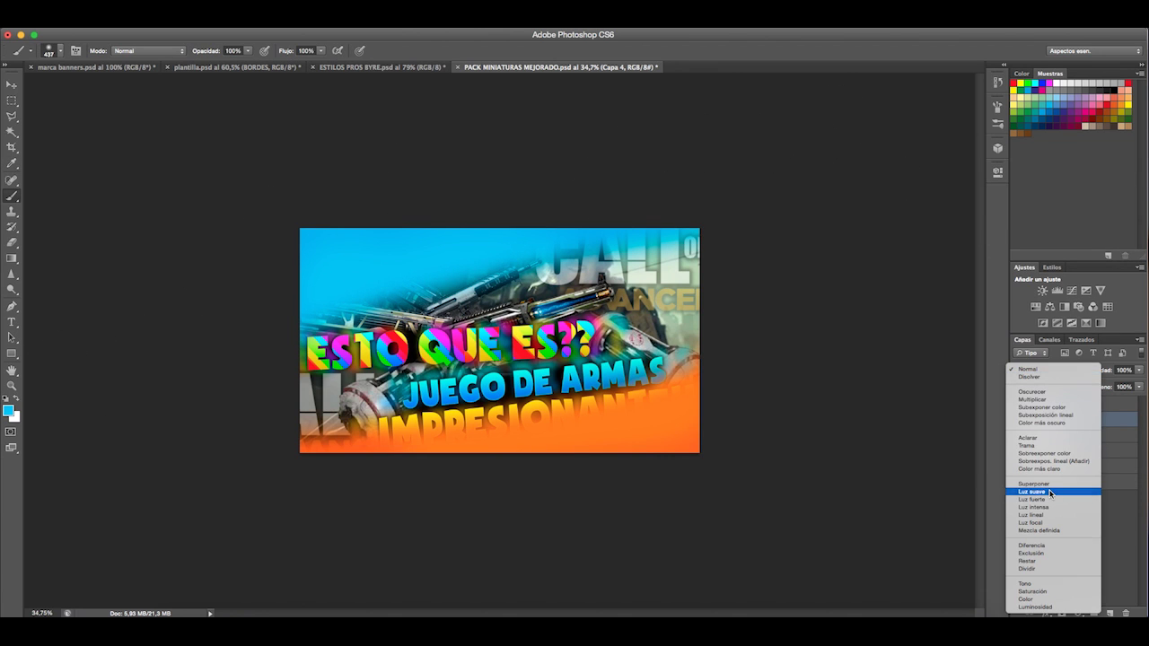
click(1041, 500)
click(11, 243)
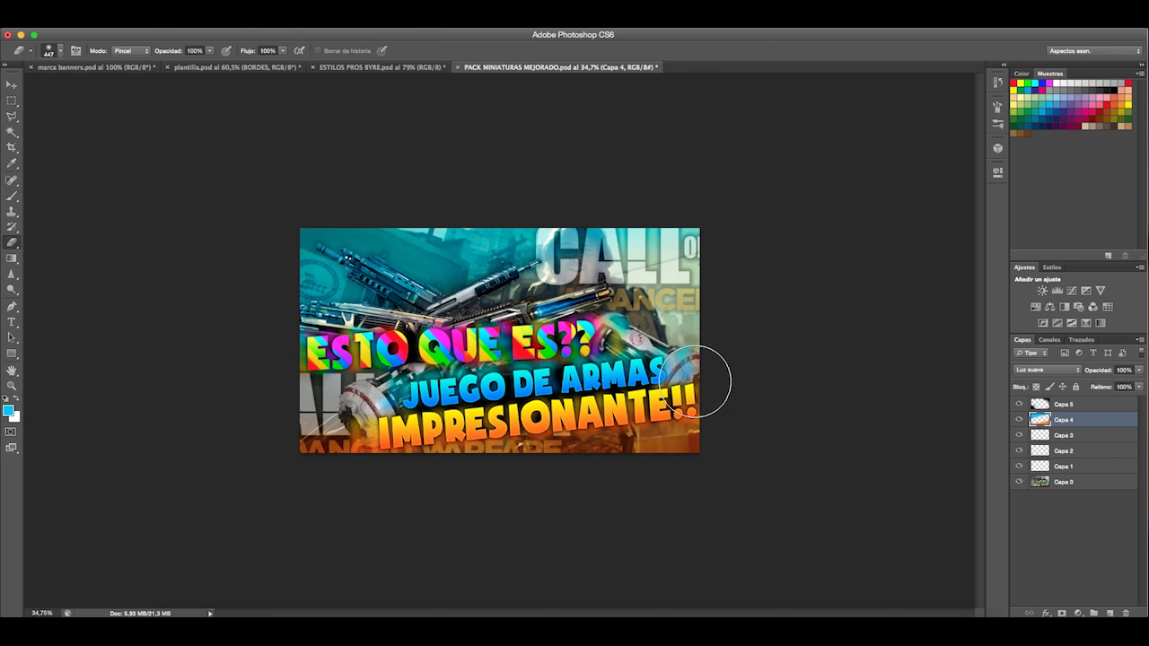
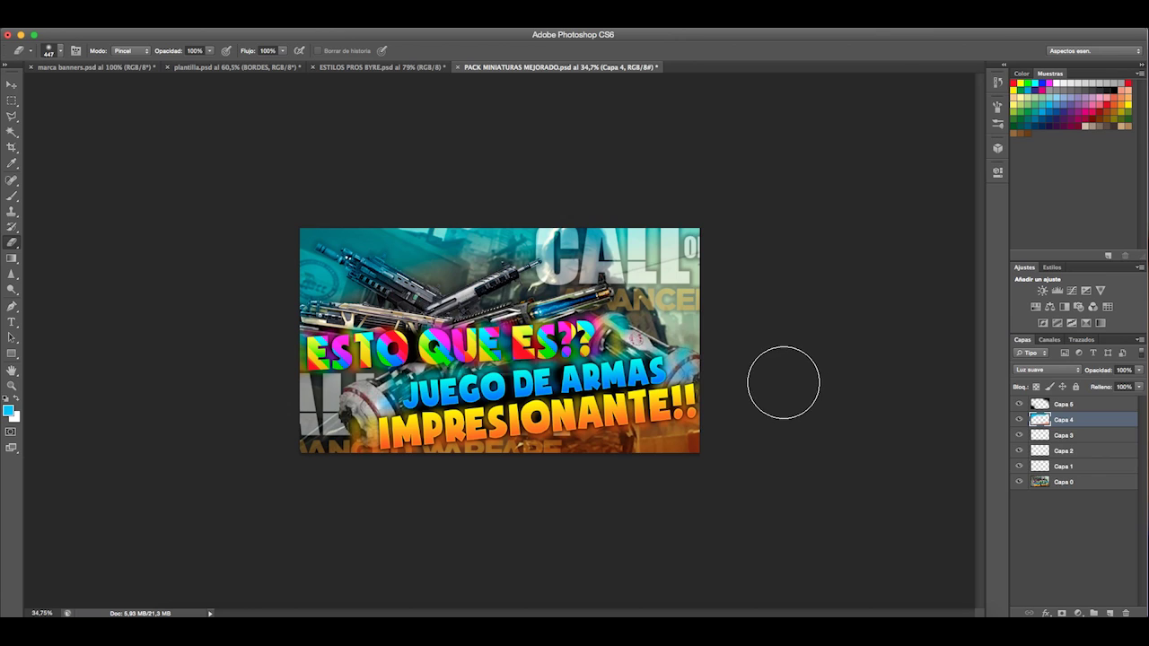
- Delete the unused empty layers Capa 3, Capa 2 and Capa 1
click(1078, 441)
shift+click(1080, 471)
key(BackSpace)
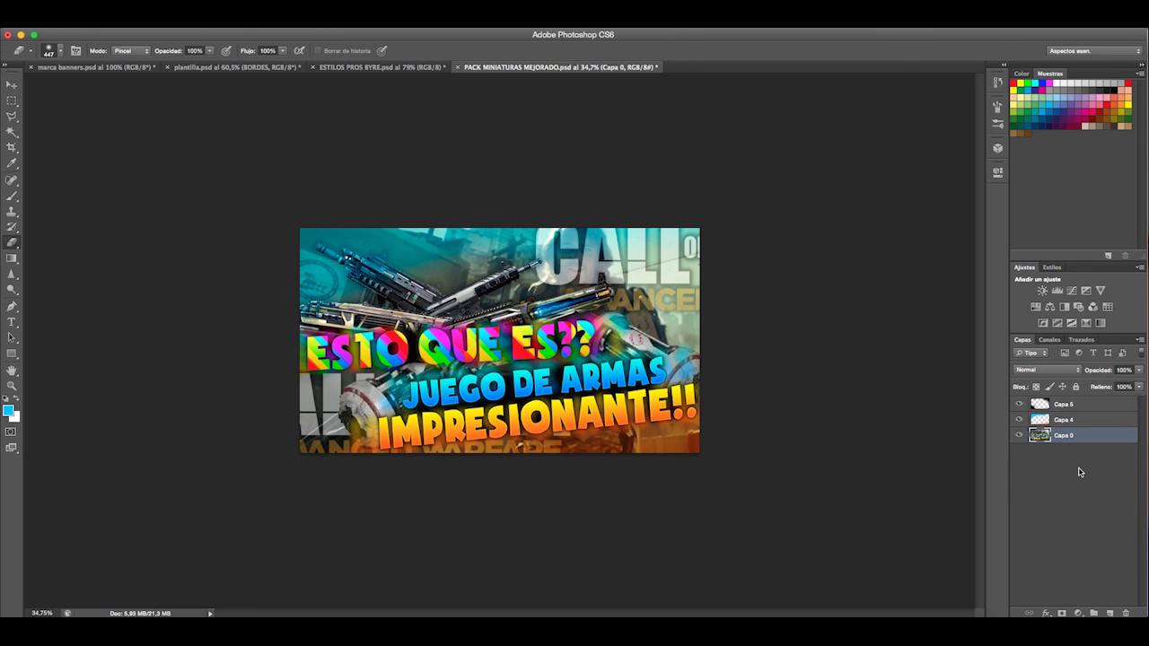
- Merge Capa 5, Capa 4 and Capa 0 into one layer and duplicate the merged layer
shift+click(1086, 406)
right_click(1086, 408)
click(912, 448)
key(super+j)
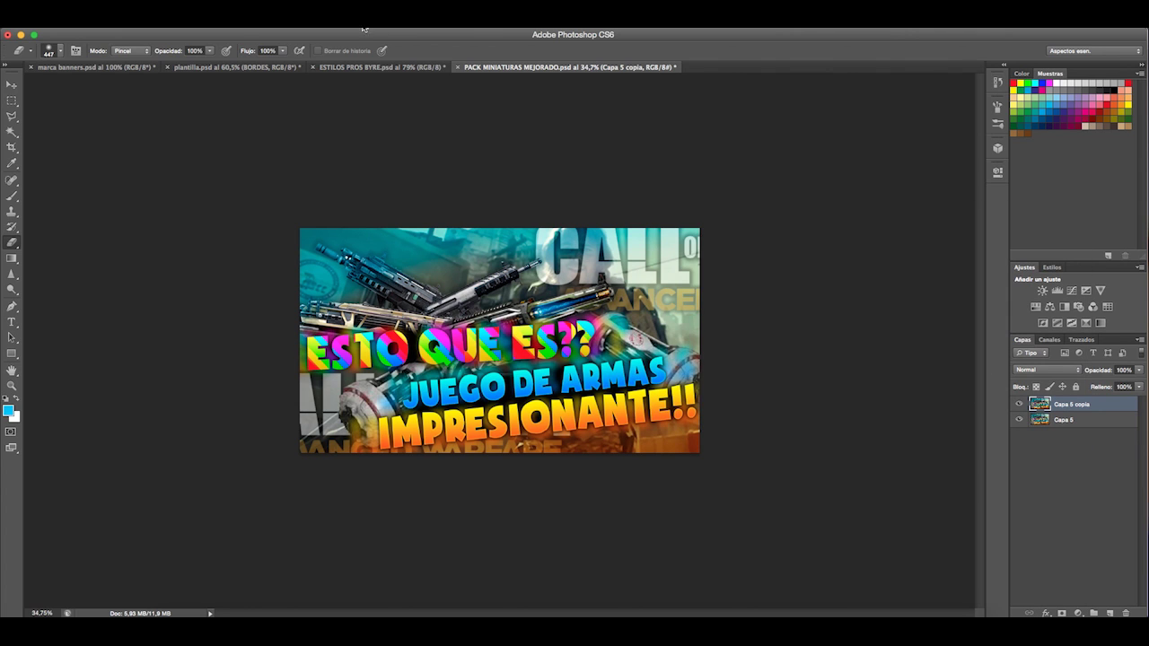
- Convert Capa 5 copia for smart filters and turn off future display of the conversion notice
click(345, 27)
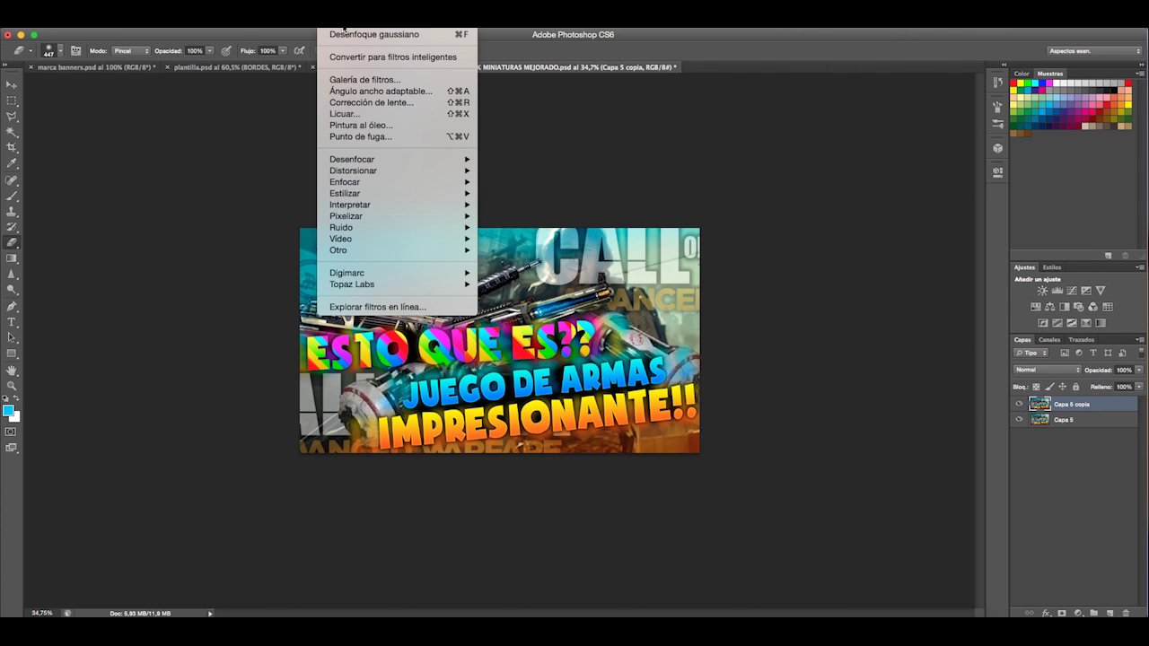
click(382, 58)
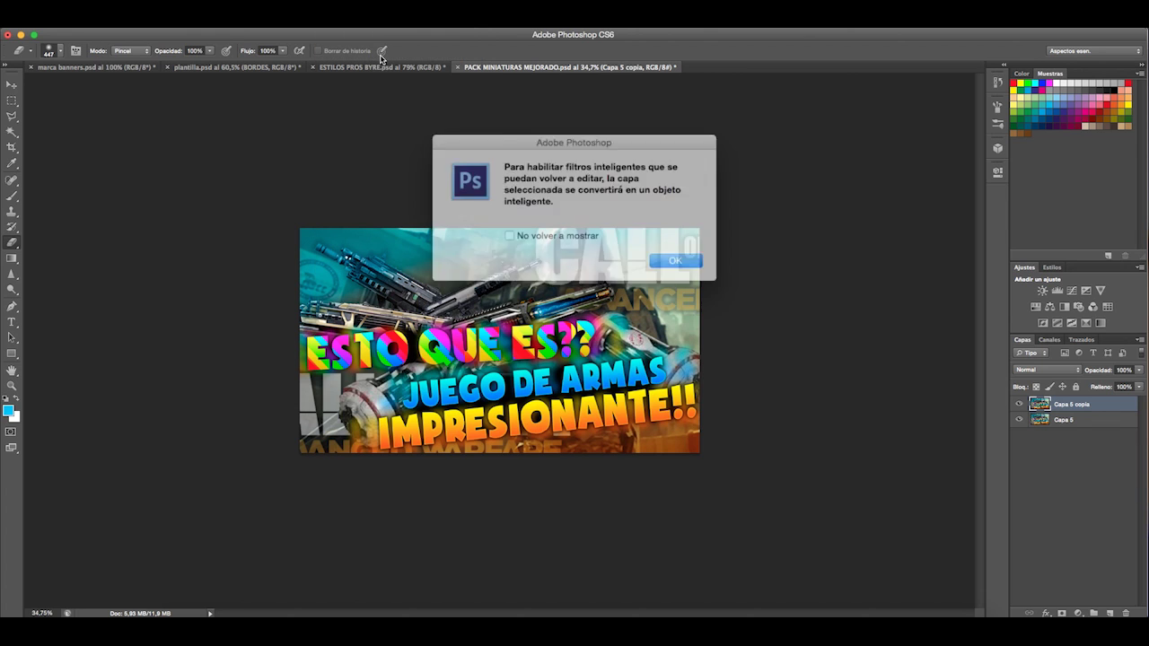
click(518, 233)
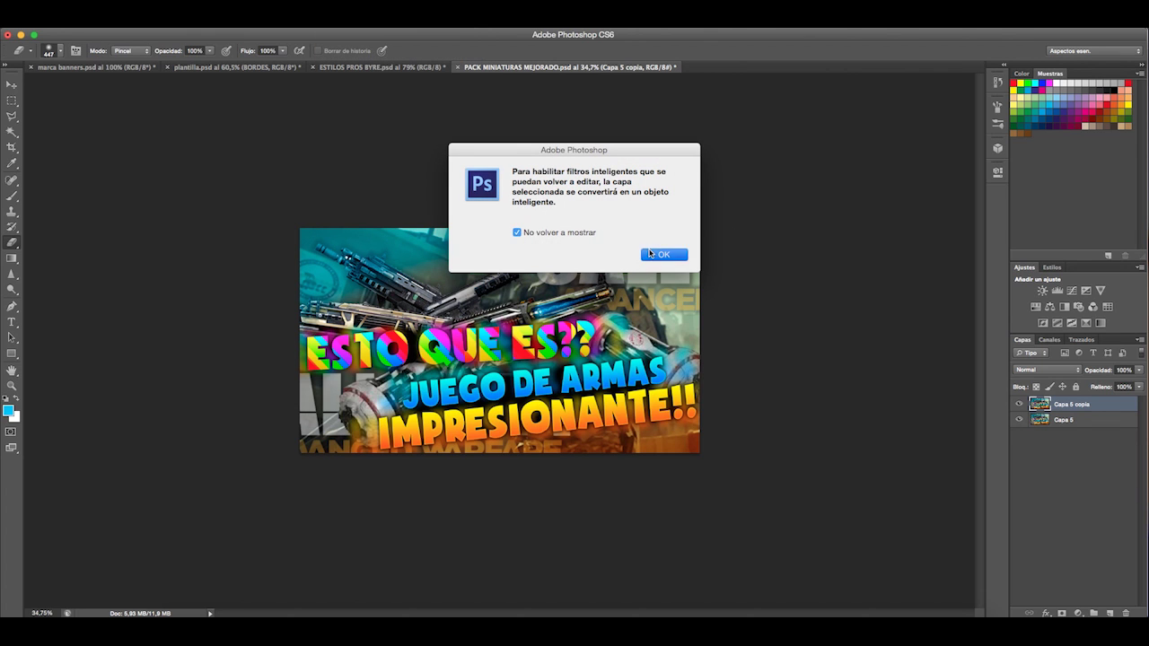
click(649, 254)
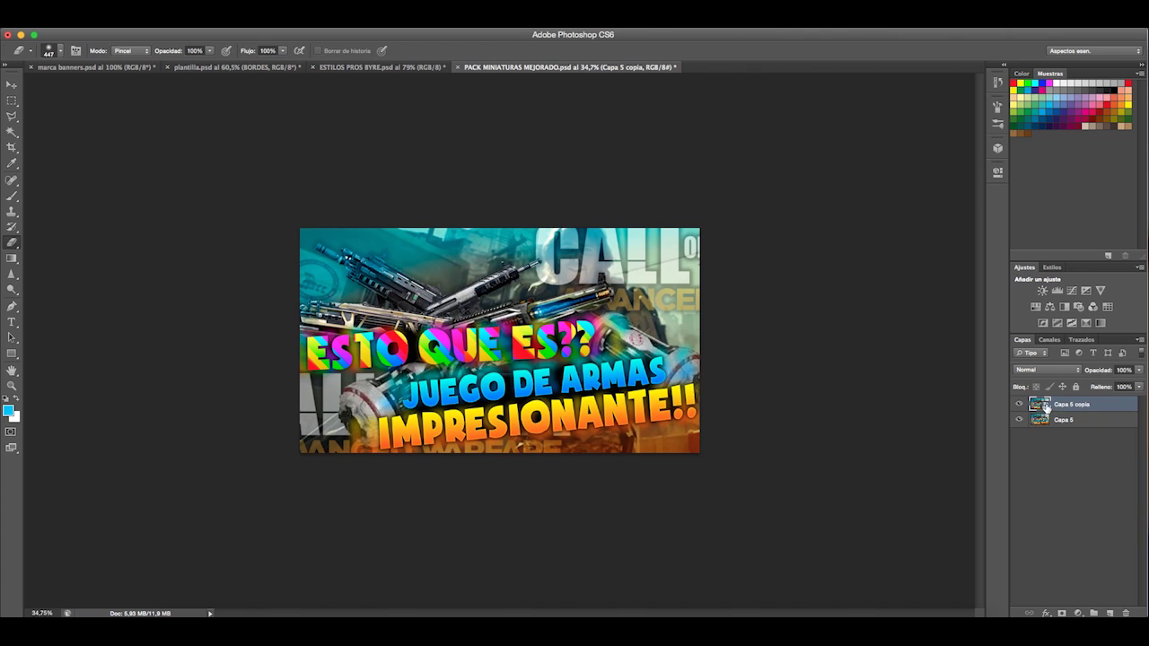
- Apply a Gaussian Blur smart filter with a 10-pixel radius to Capa 5 copia
click(342, 29)
mouse_move(393, 166)
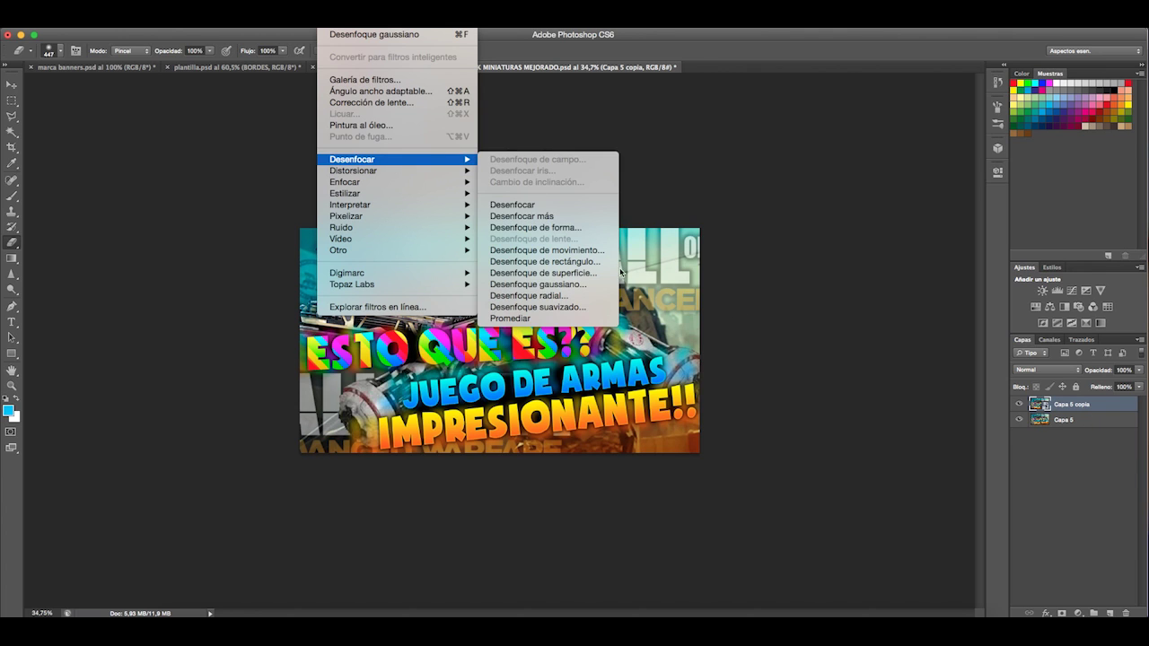
click(597, 285)
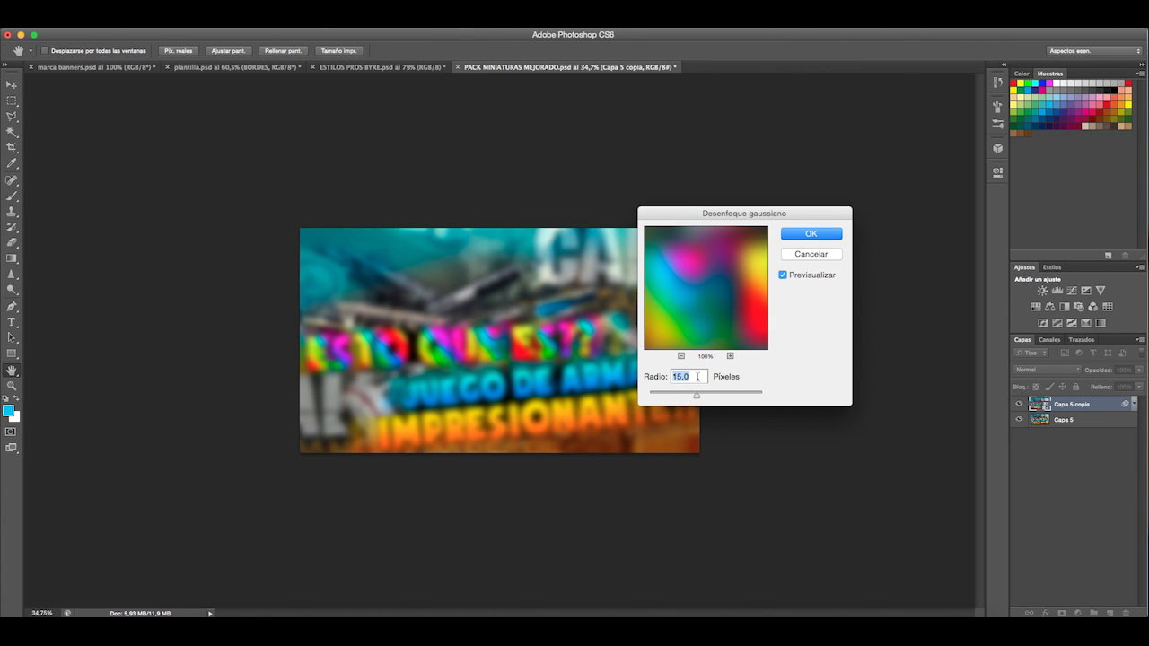
text(10)
click(813, 234)
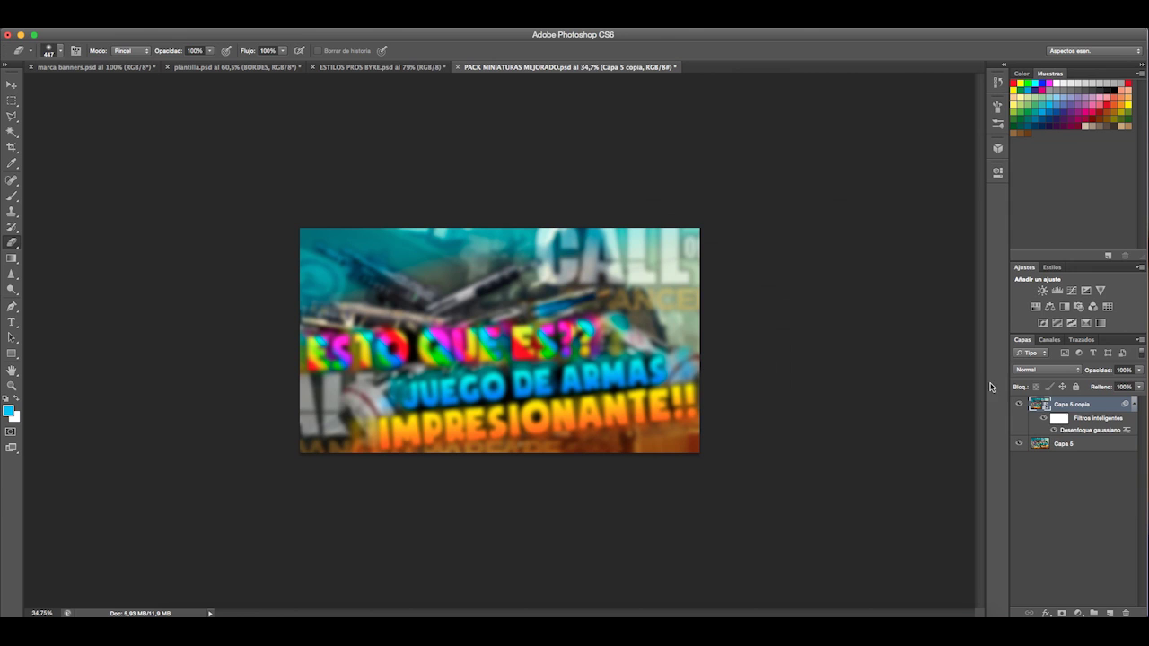
- Set the Gaussian Blur filter's blend mode to Soft Light (Luz suave) and toggle the smart filters to compare the effect
double_click(1128, 432)
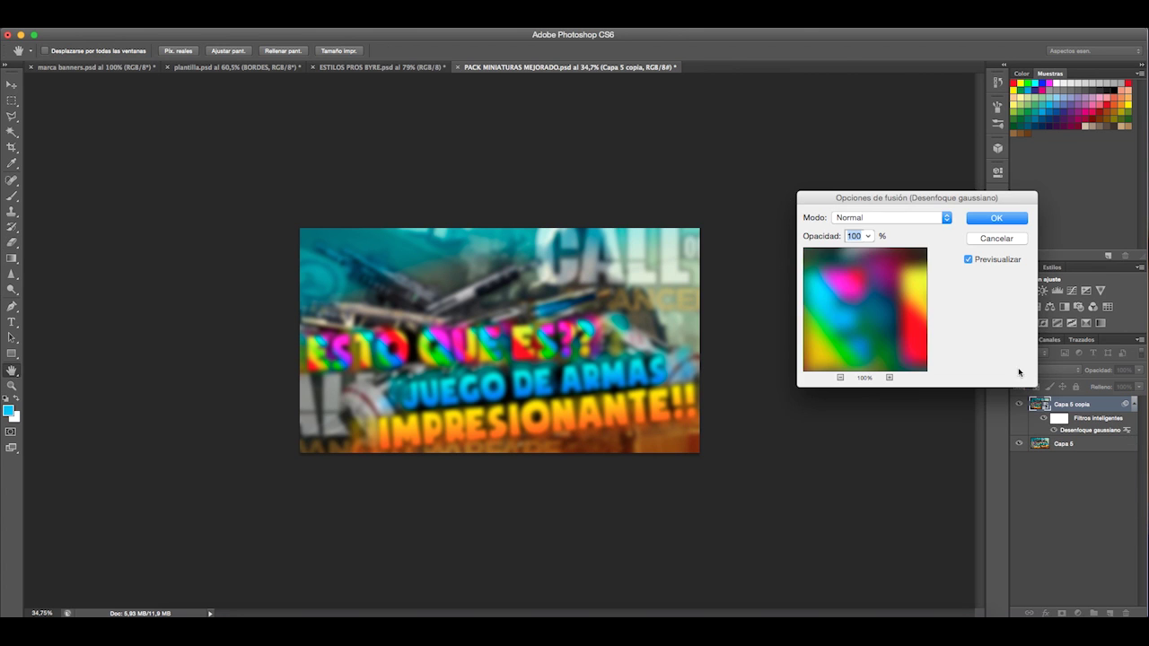
click(886, 218)
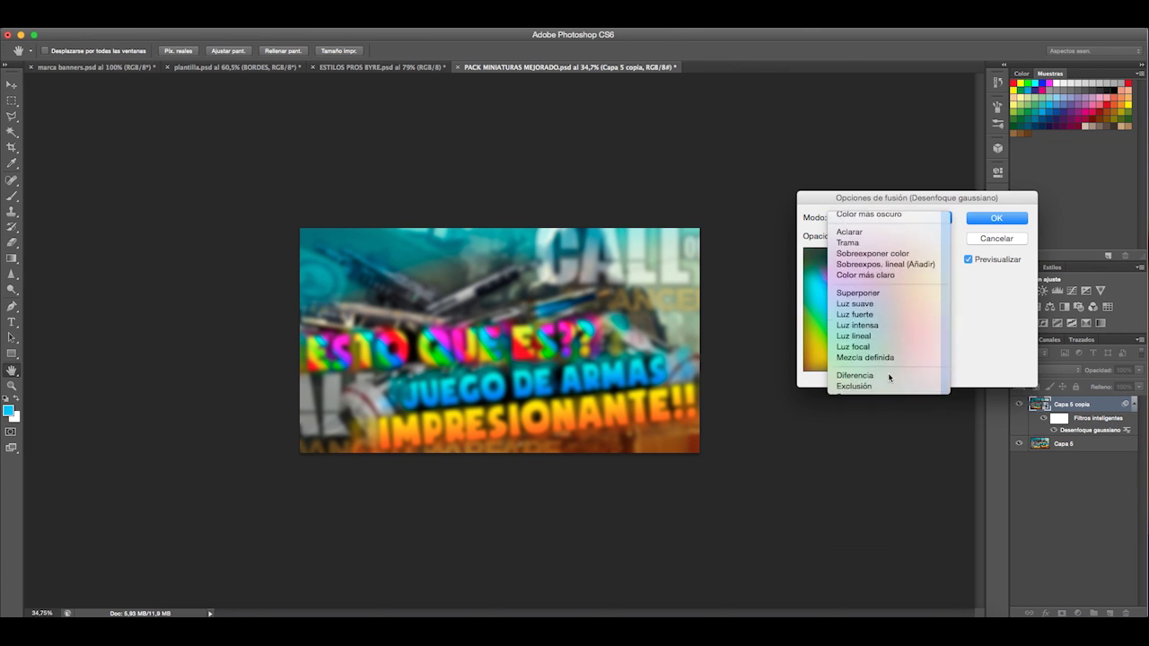
click(894, 303)
click(988, 221)
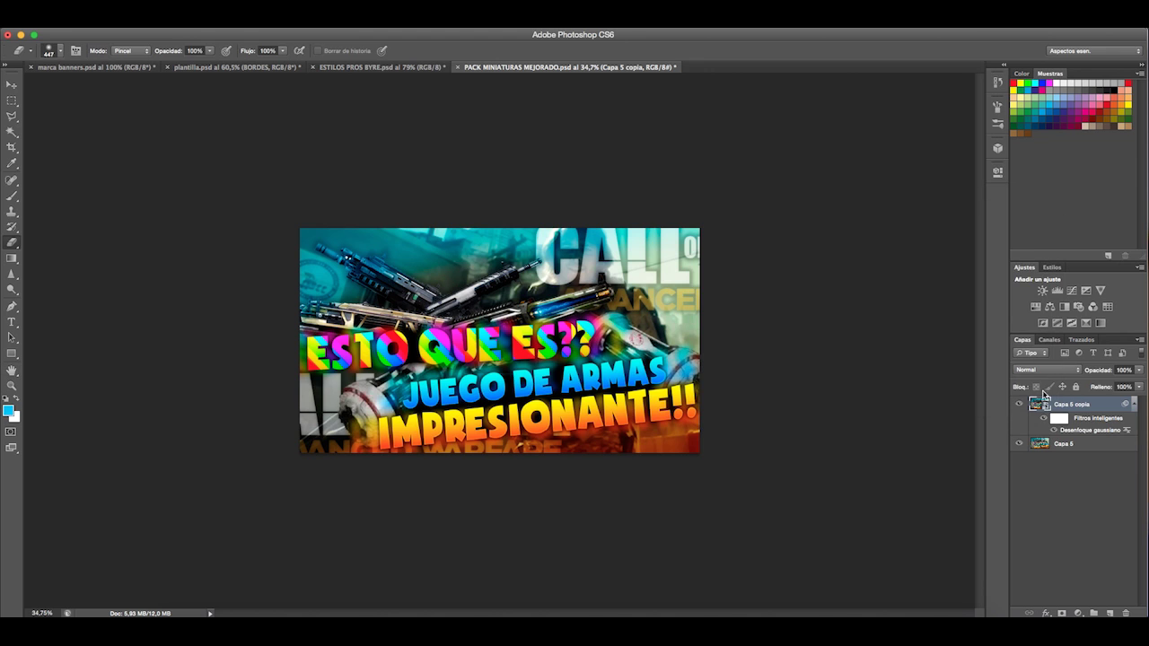
click(1045, 420)
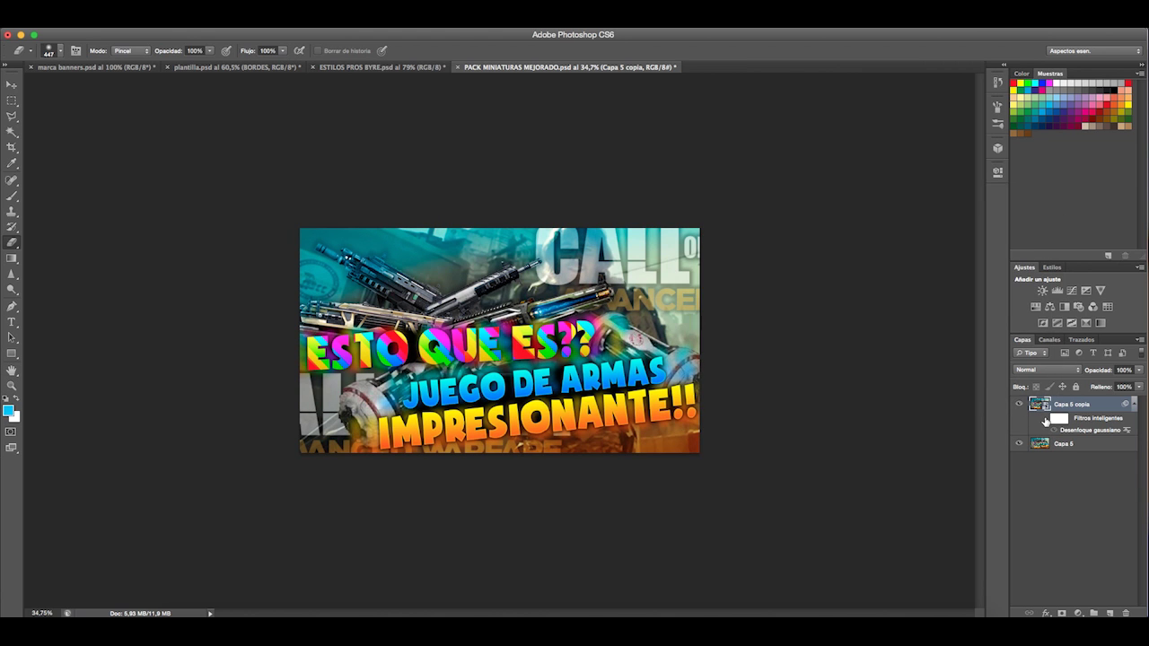
click(1045, 420)
click(1045, 420)
click(1045, 420)
- Try Luz fuerte, Superponer, Aclarar and Trama as the blur filter's blend mode, try a lower opacity, and discard the changes
double_click(1127, 430)
click(903, 225)
click(898, 228)
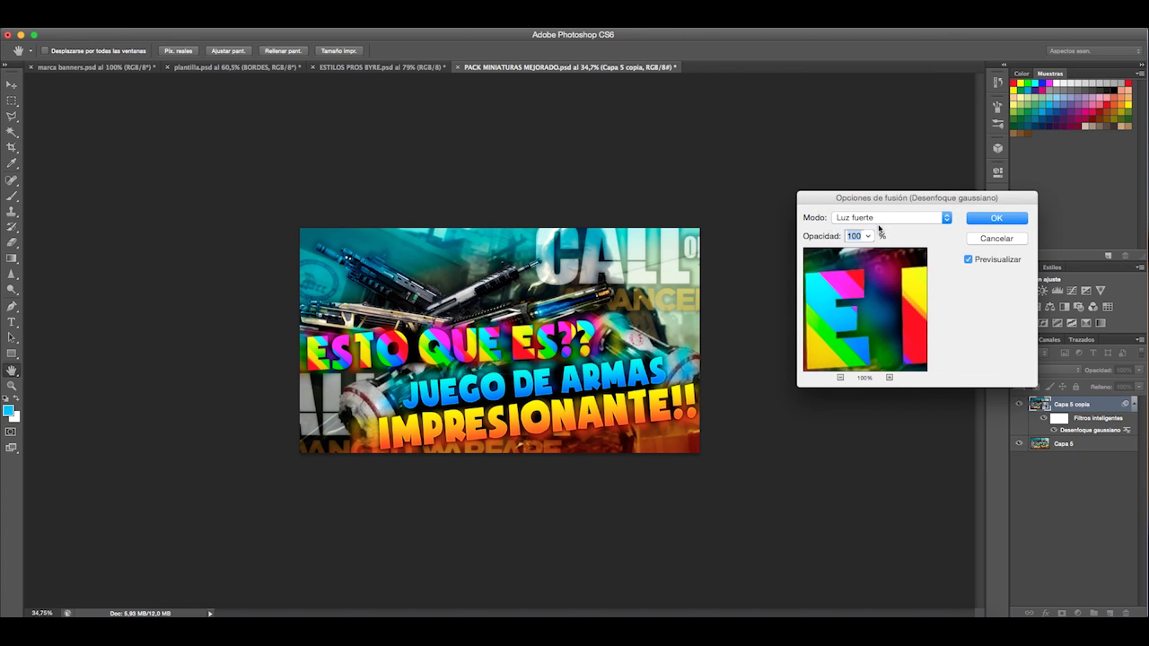
click(885, 219)
click(887, 217)
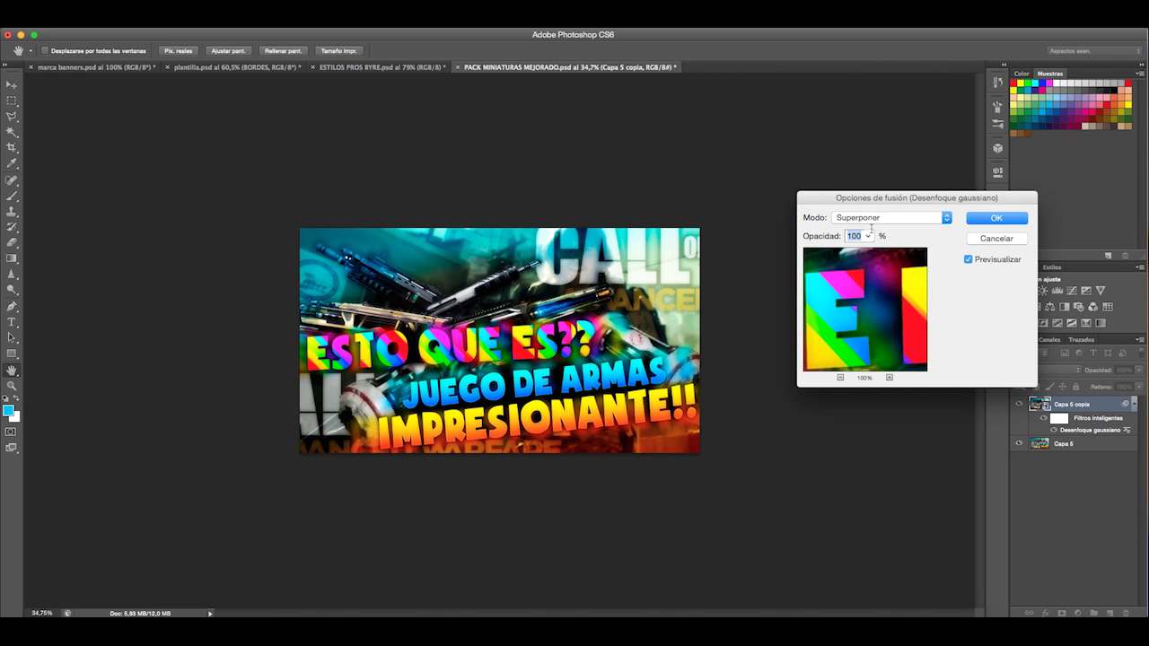
click(884, 218)
click(887, 157)
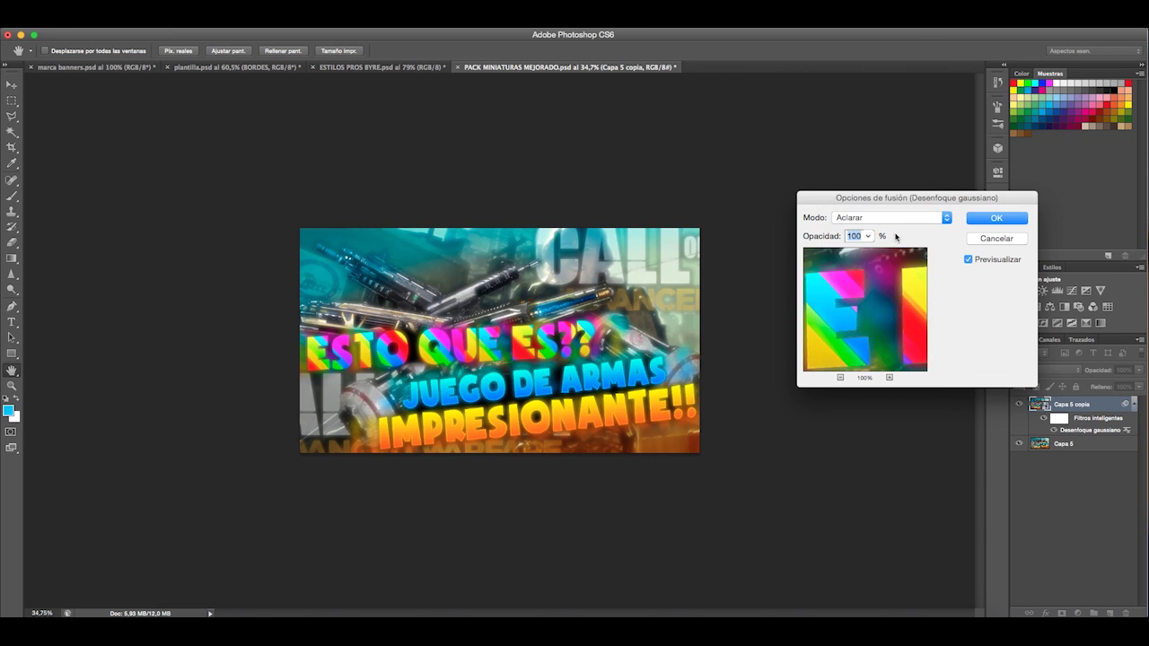
click(898, 219)
click(870, 230)
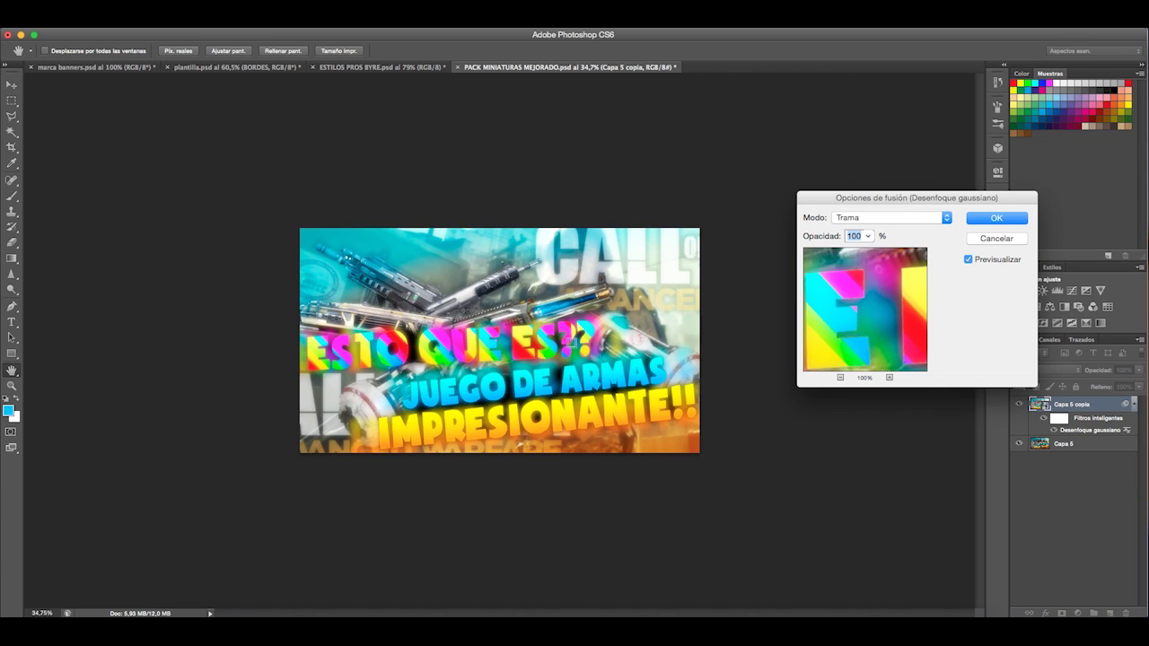
click(869, 236)
drag(867, 251, 832, 255)
click(985, 241)
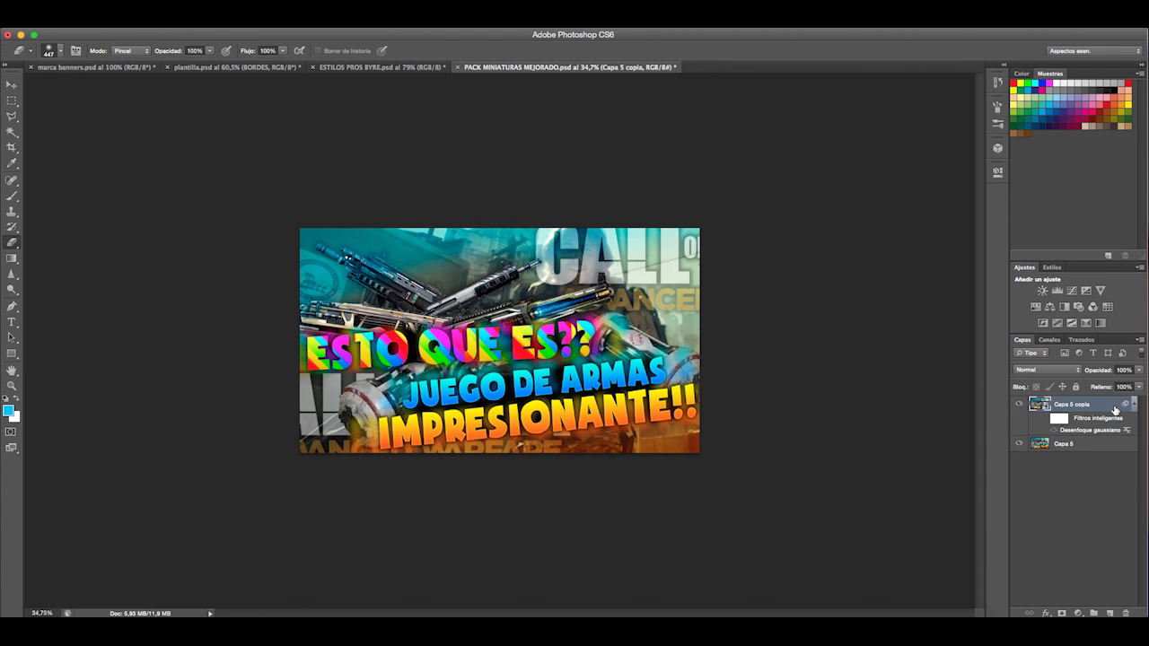
- Delete the smart-filtered Capa 5 copia, duplicate Capa 5 again and apply a 4-pixel Gaussian Blur to the duplicate
key(BackSpace)
key(super+j)
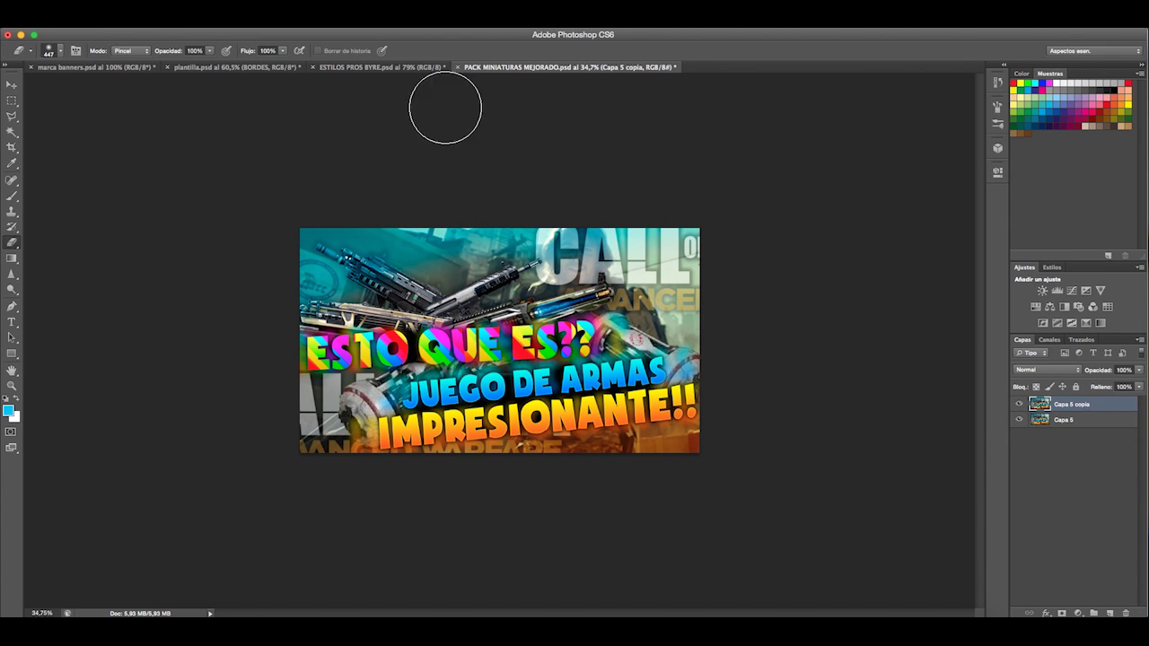
click(353, 29)
mouse_move(392, 160)
click(559, 283)
text(4)
click(796, 232)
- Erase the blur over the titles and weapons, and merge Capa 5 copia with Capa 5
mouse_move(477, 369)
mouse_down()
mouse_move(326, 343)
mouse_move(473, 386)
mouse_move(674, 403)
mouse_move(574, 327)
mouse_move(490, 295)
mouse_move(336, 269)
mouse_move(619, 285)
mouse_move(379, 446)
mouse_up()
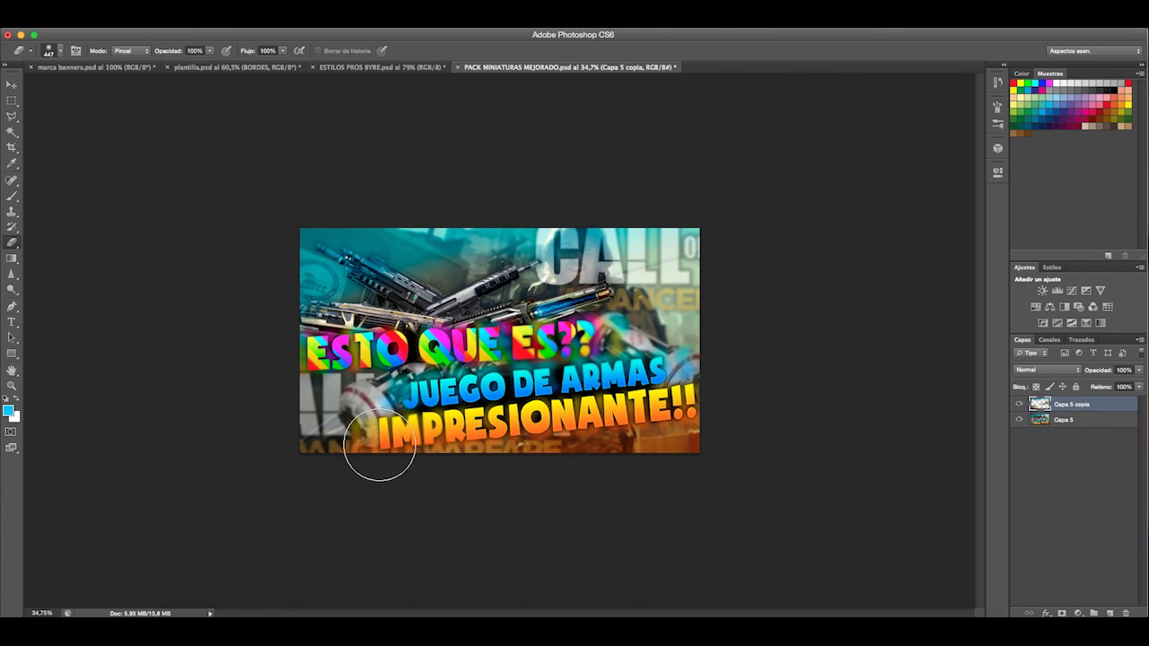
shift+click(1097, 419)
right_click(1103, 414)
click(988, 453)
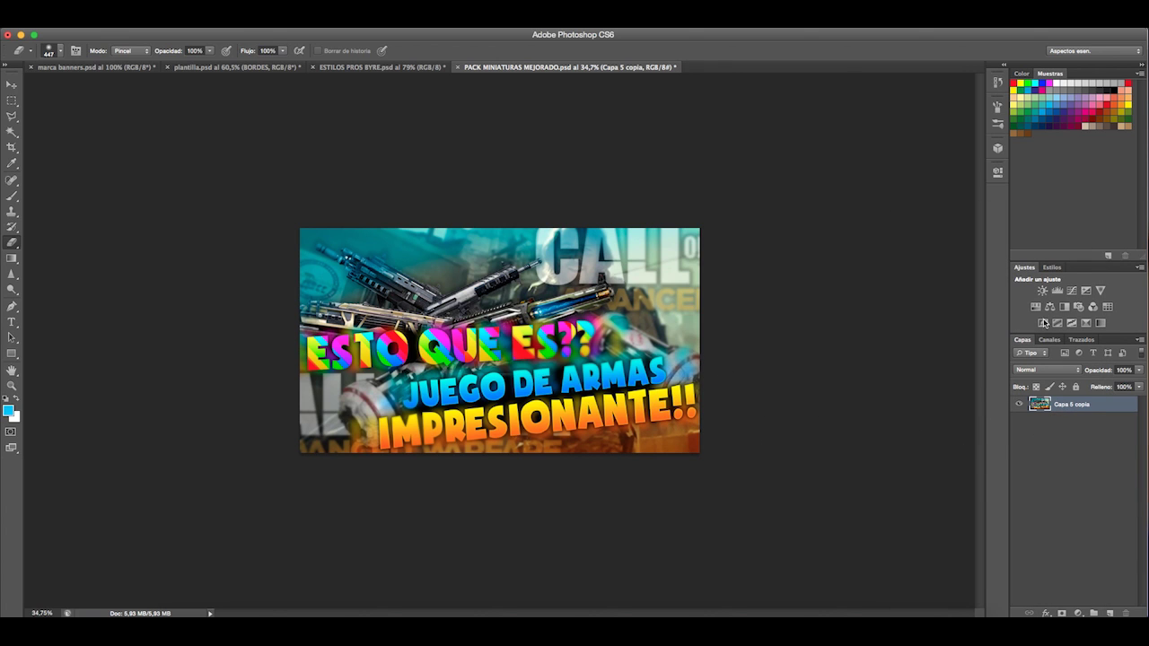
- Add a Brightness/Contrast adjustment layer with brightness 95 and contrast about 29
click(1043, 291)
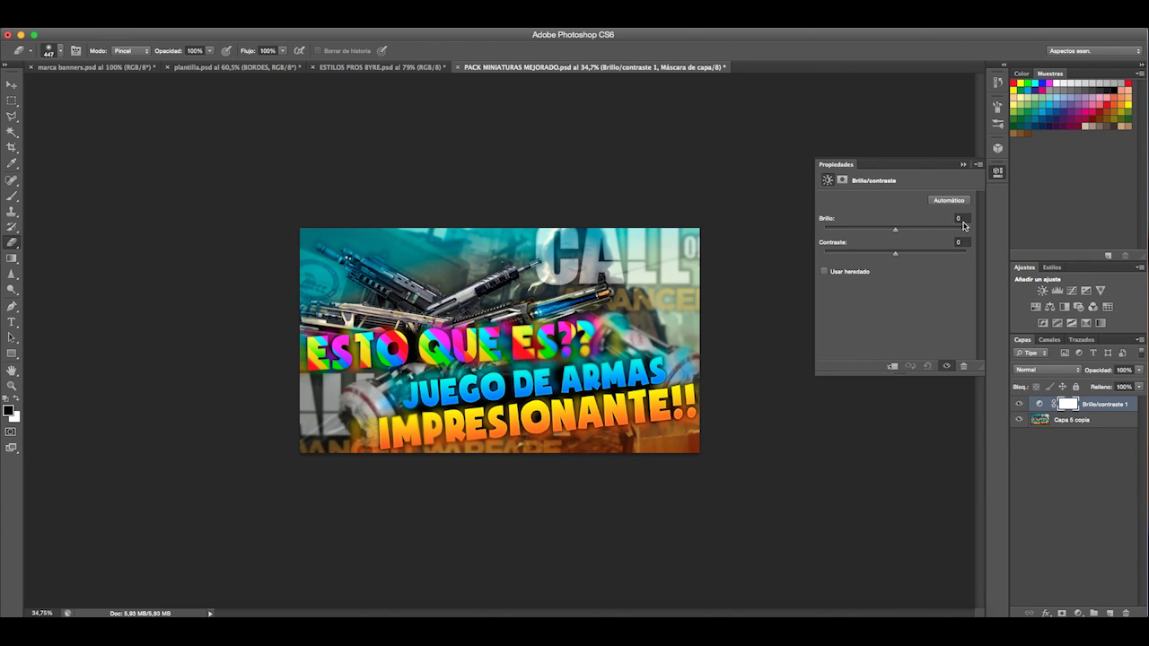
drag(933, 236, 941, 235)
click(929, 254)
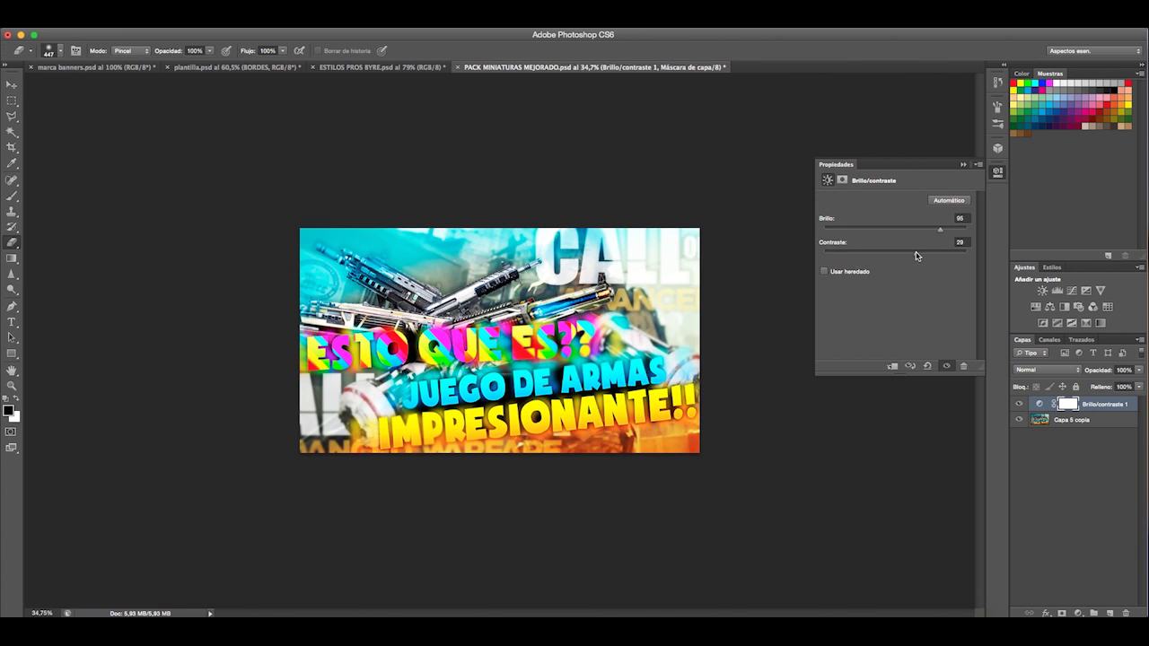
click(979, 167)
- Set the Brightness/Contrast layer to Soft Light (Luz suave) at 60% opacity, toggling its visibility to compare
click(1043, 369)
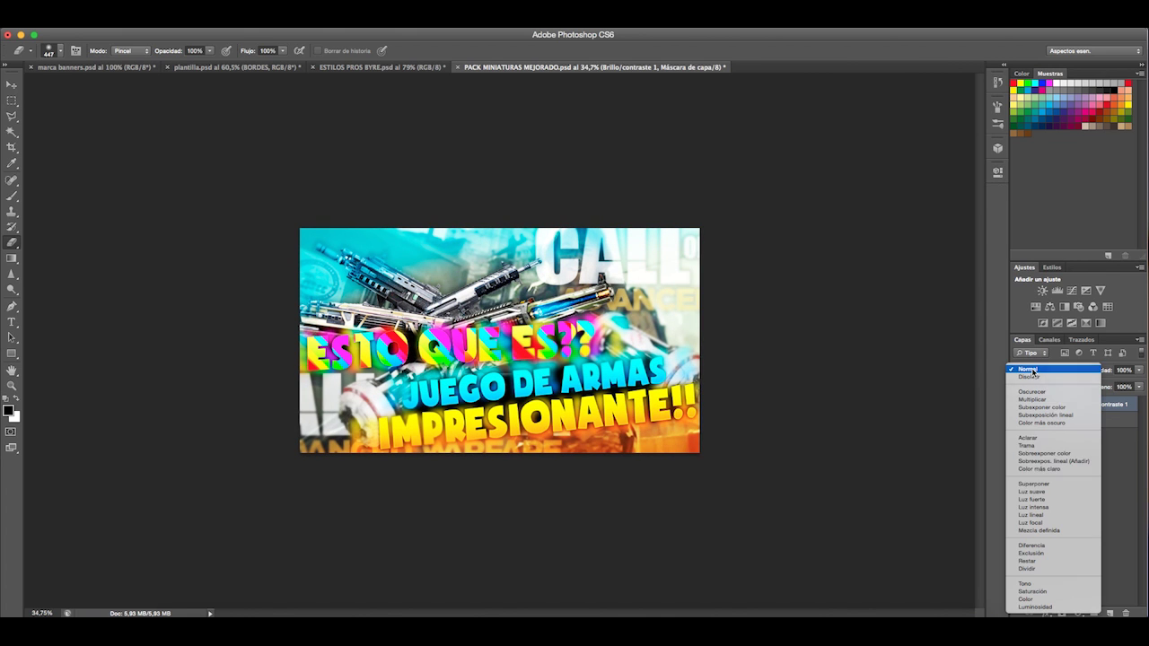
click(1046, 492)
click(1017, 405)
click(1017, 405)
click(1017, 405)
click(1017, 405)
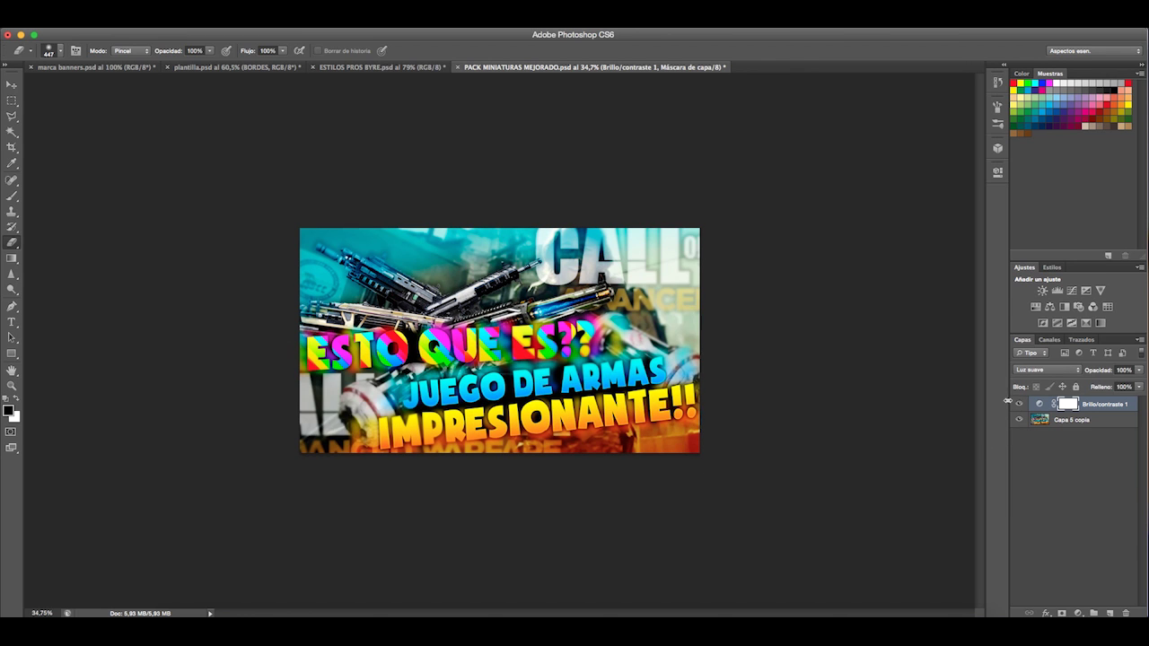
click(1139, 370)
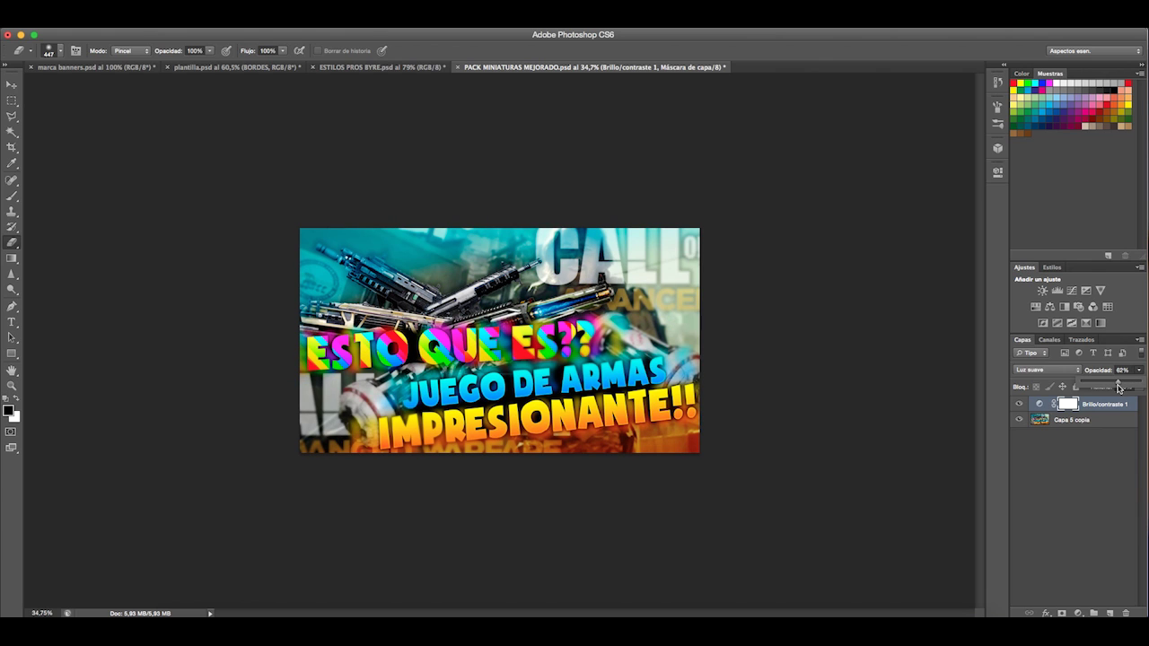
click(1018, 405)
click(1018, 405)
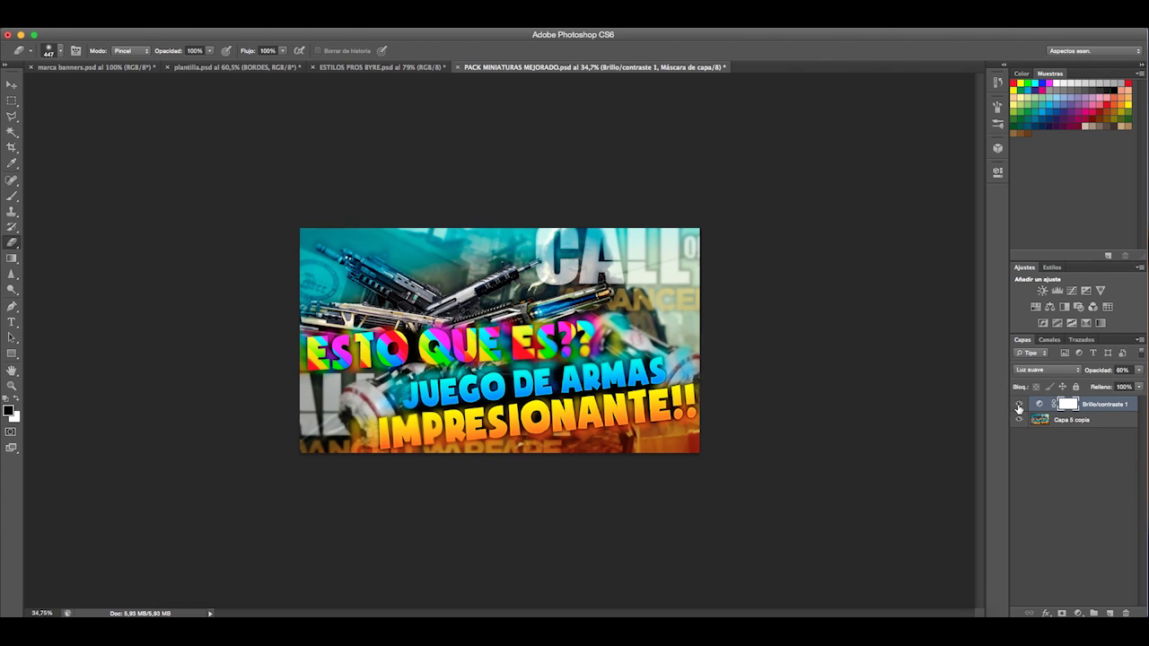
- Add an empty layer above Capa 5 copia and set the foreground colour to orange, keeping light blue as the background colour
click(1096, 428)
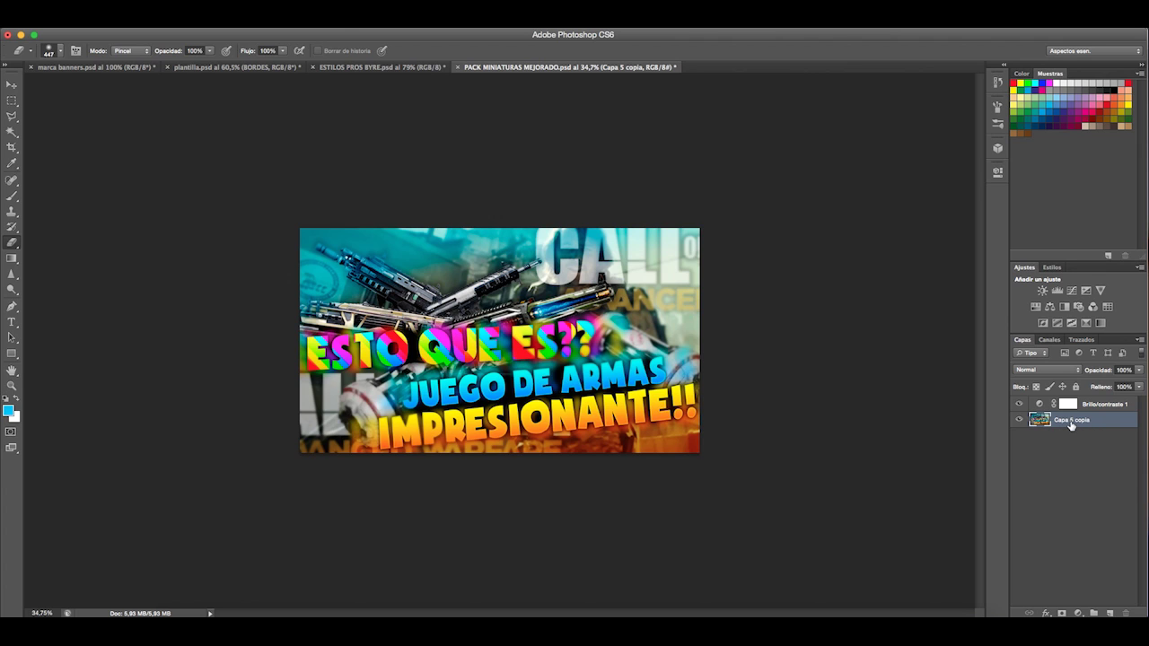
click(1111, 613)
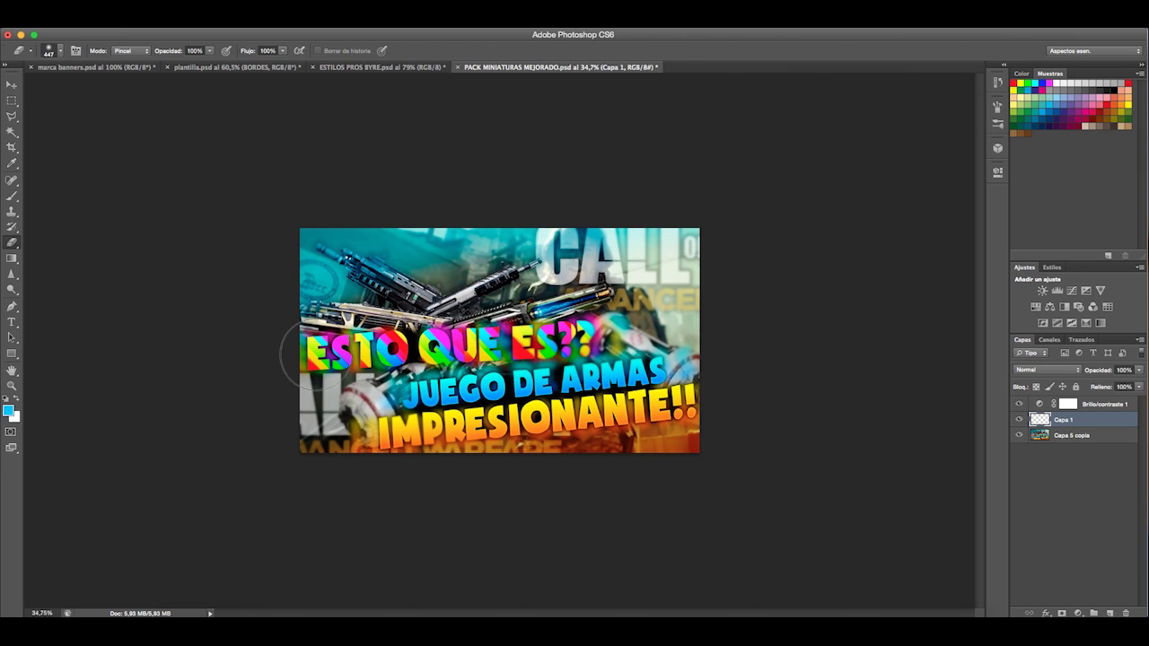
scroll(328, 359, up, 3)
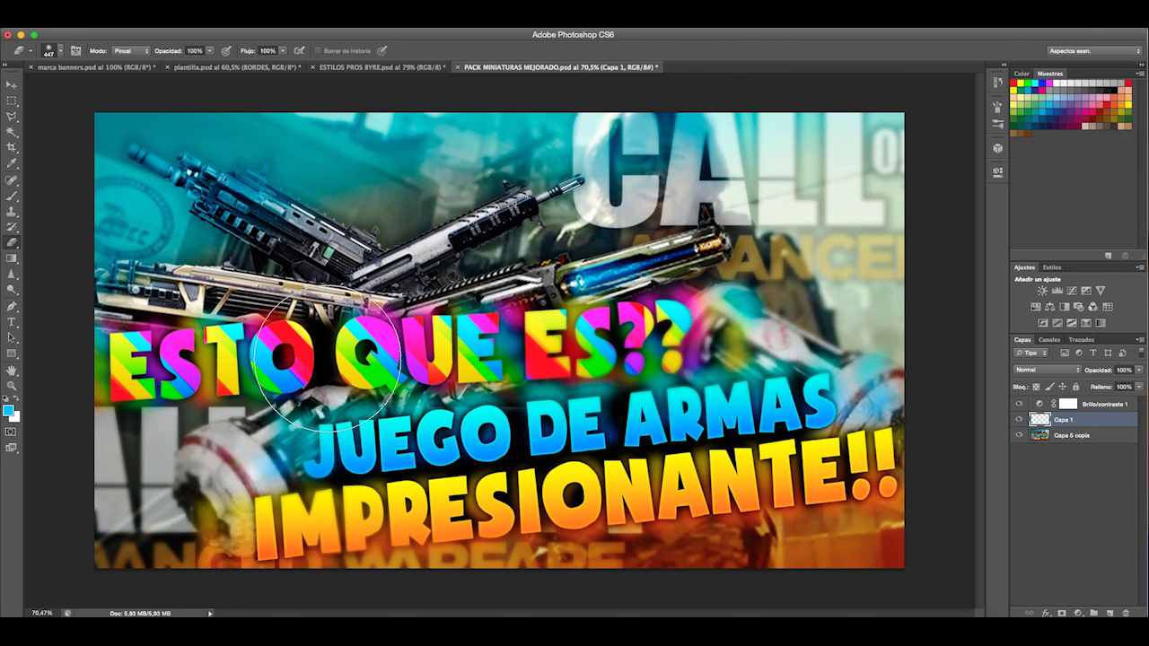
click(18, 404)
click(8, 409)
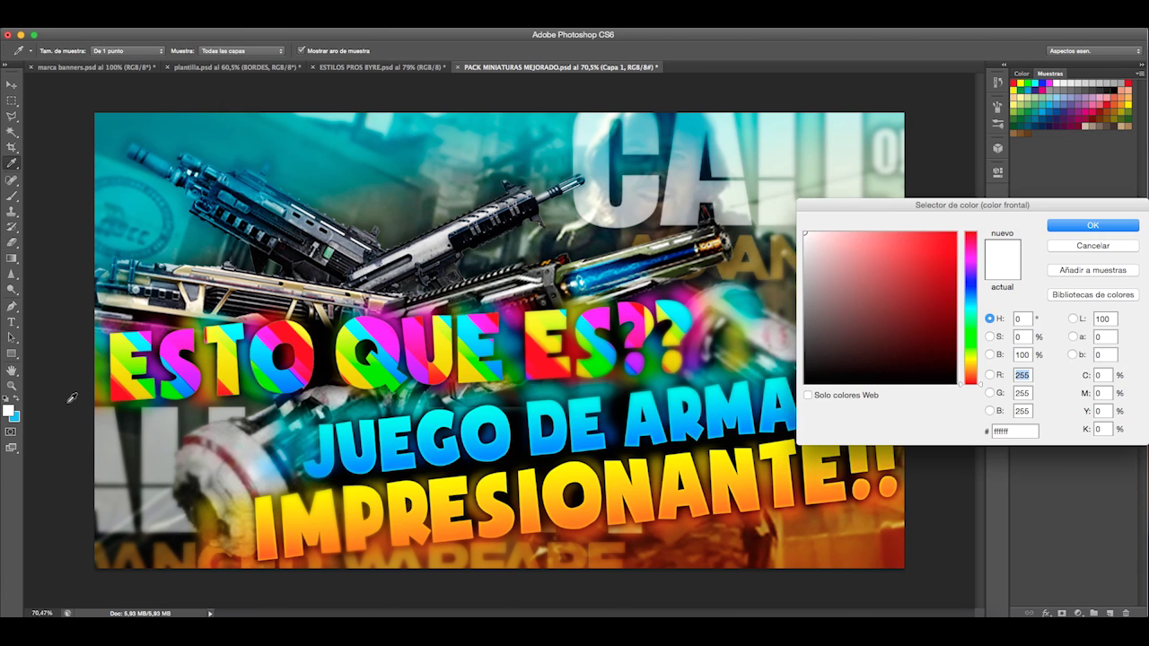
click(972, 371)
click(1082, 227)
click(1074, 231)
click(702, 321)
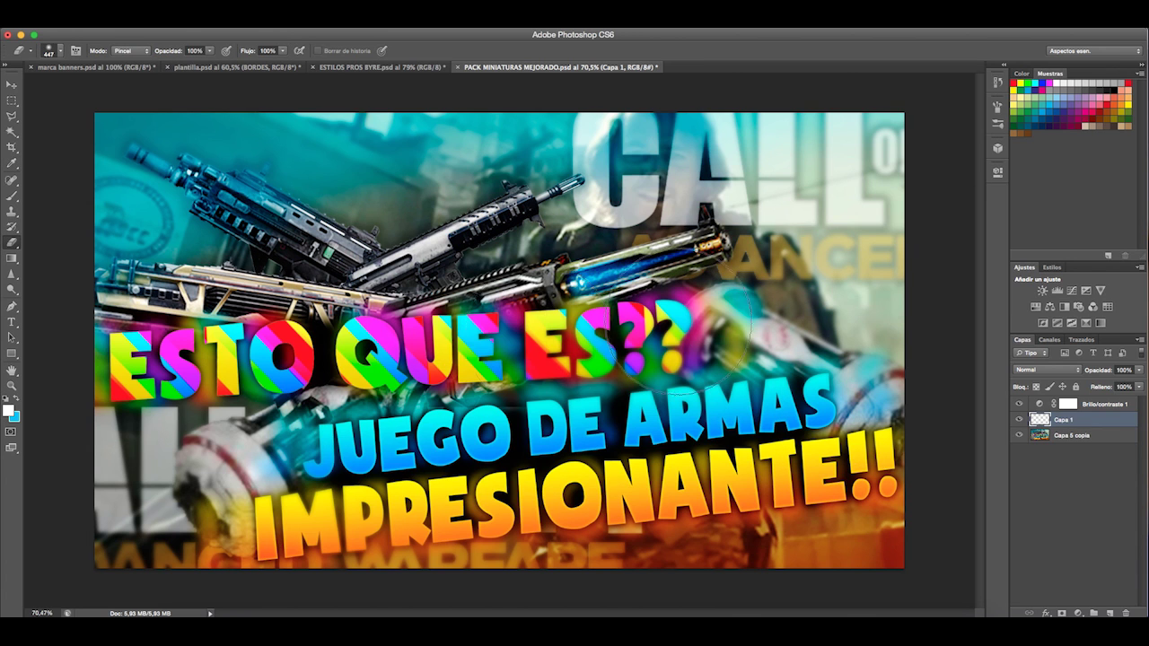
click(8, 409)
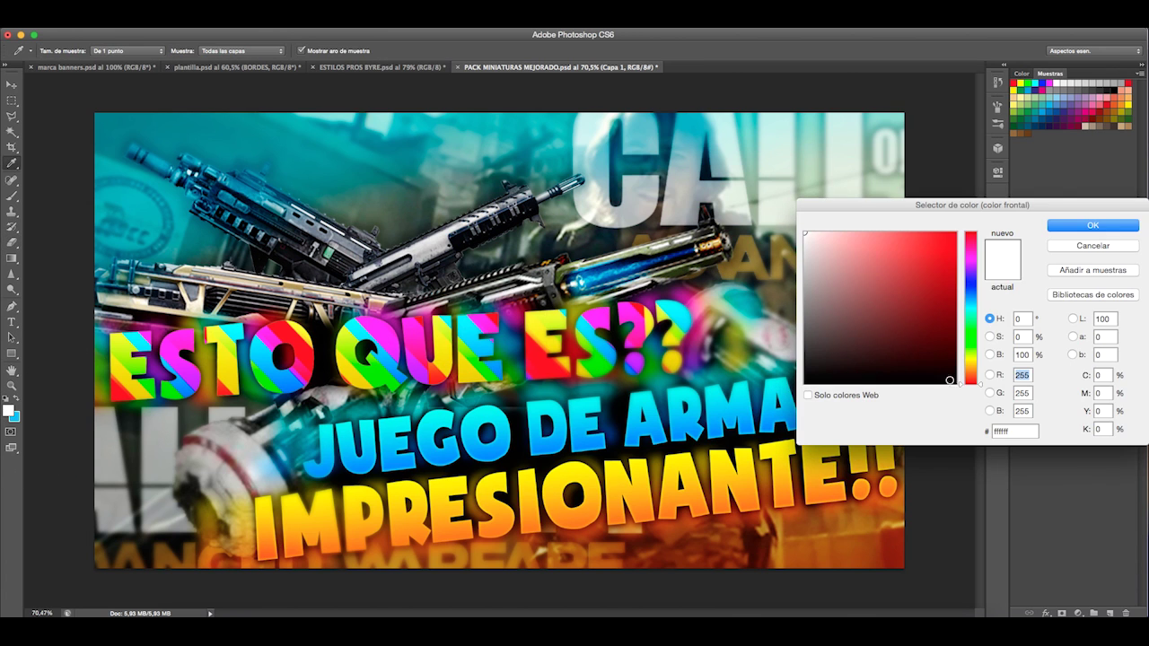
click(974, 371)
click(955, 232)
click(1055, 224)
- Set a soft brush to about 289 px and paint an orange band over the IMPRESIONANTE!! title on another new layer
scroll(666, 315, down, 5)
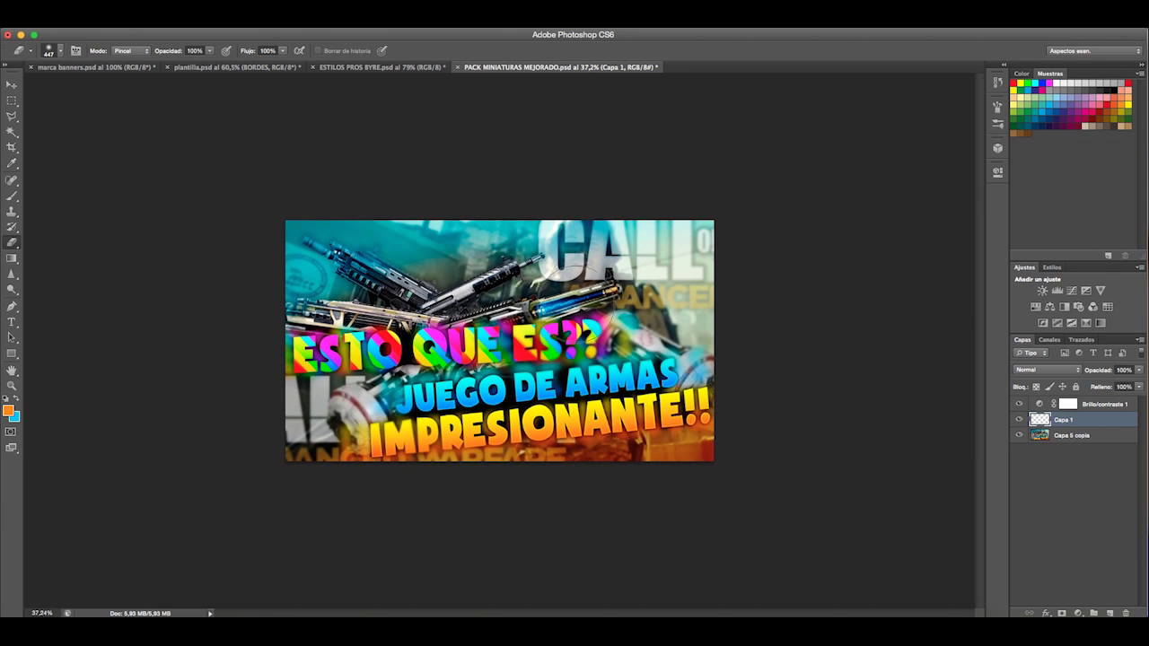
key(b)
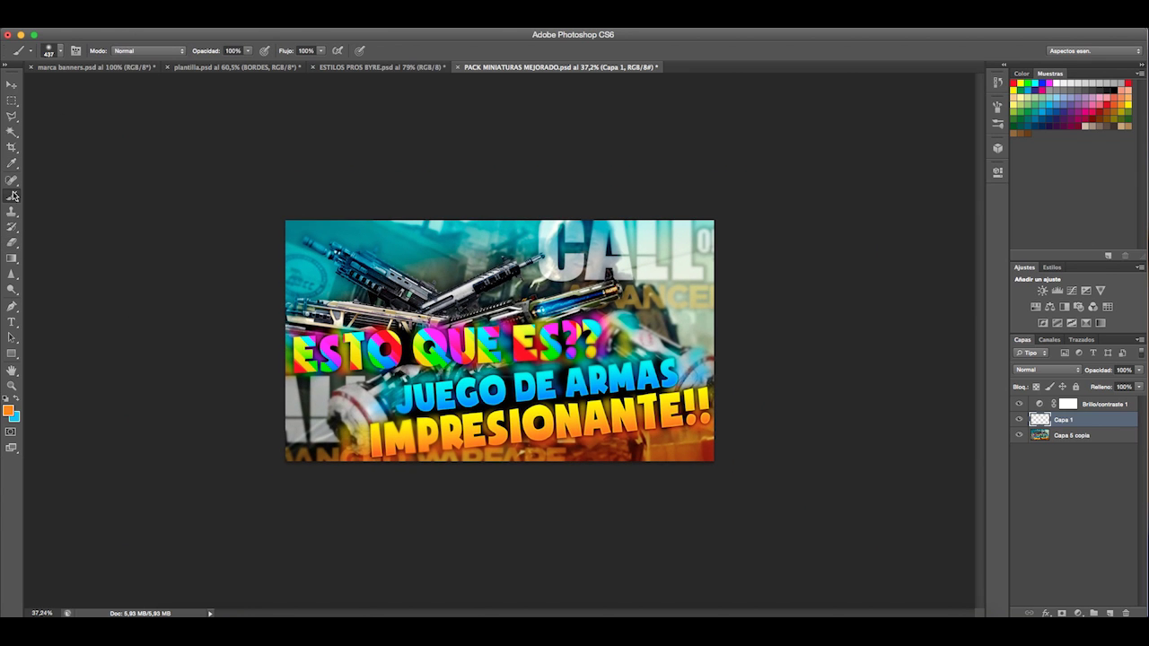
click(61, 52)
drag(101, 85, 93, 86)
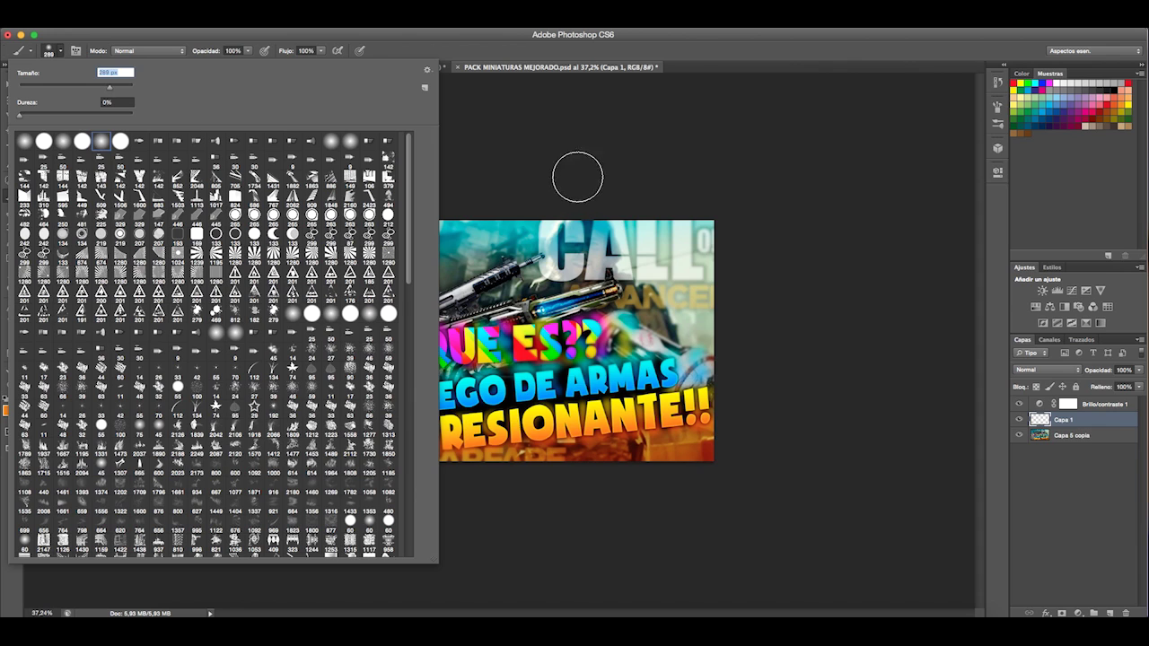
key(Return)
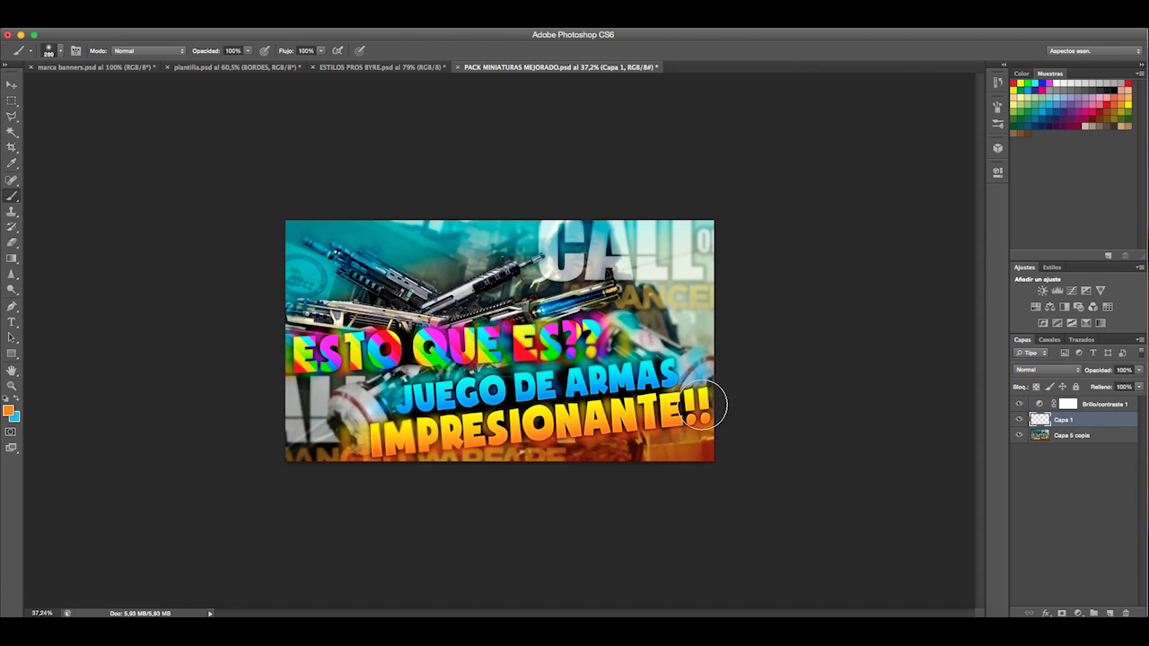
click(1110, 613)
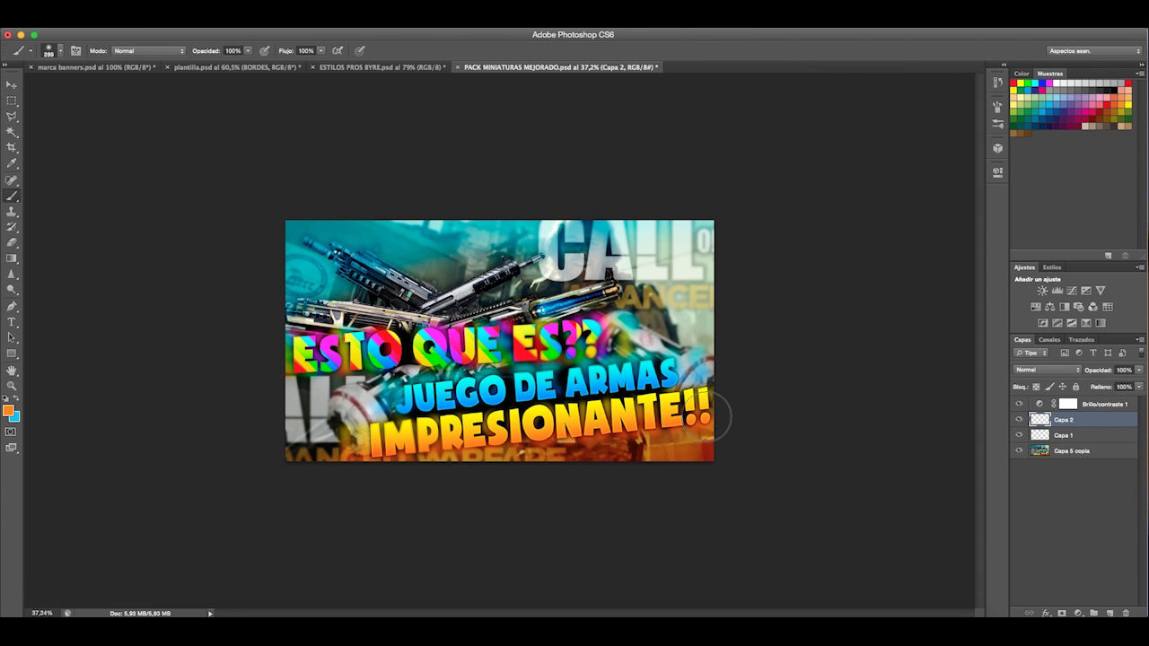
mouse_move(703, 410)
mouse_down()
mouse_move(435, 431)
mouse_move(413, 422)
mouse_move(710, 410)
mouse_up()
- Paint a light blue band over the JUEGO DE ARMAS title on Capa 1 and add an empty layer above it
click(1061, 437)
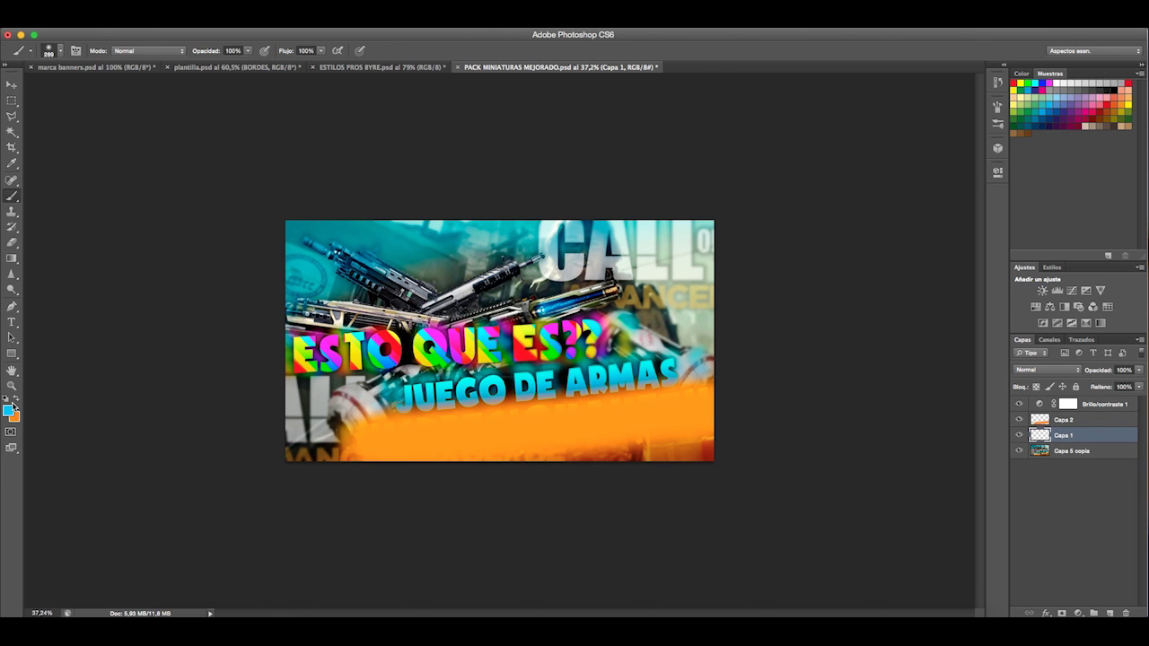
mouse_move(670, 375)
mouse_down()
mouse_move(422, 387)
mouse_move(503, 366)
mouse_move(697, 360)
mouse_up()
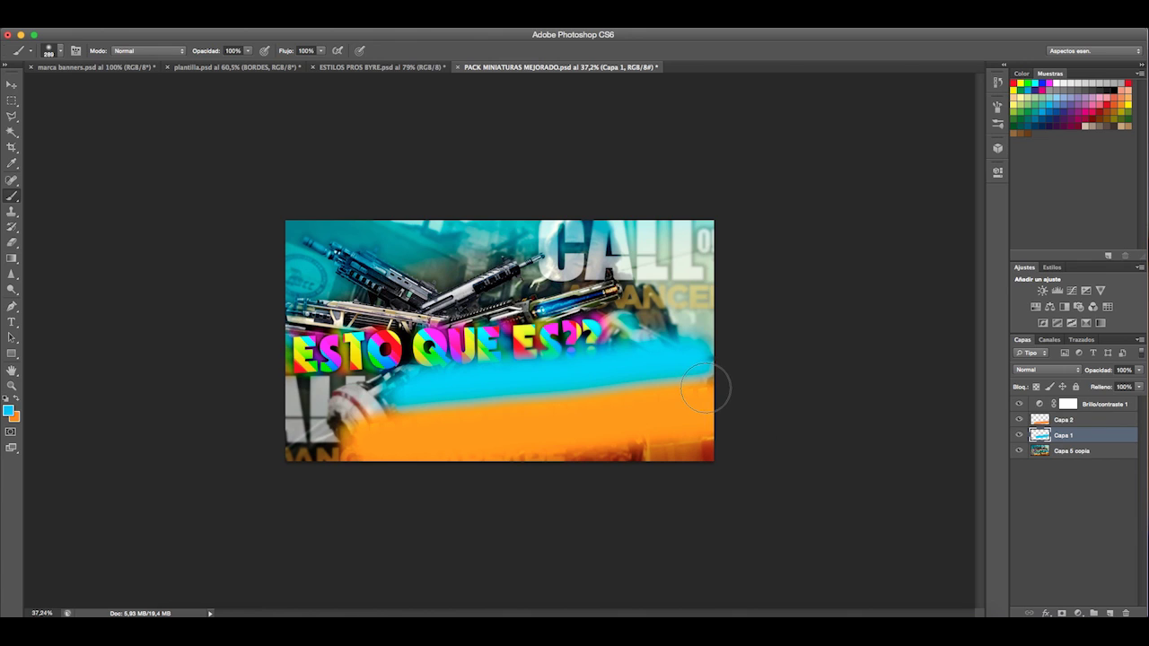
click(1109, 614)
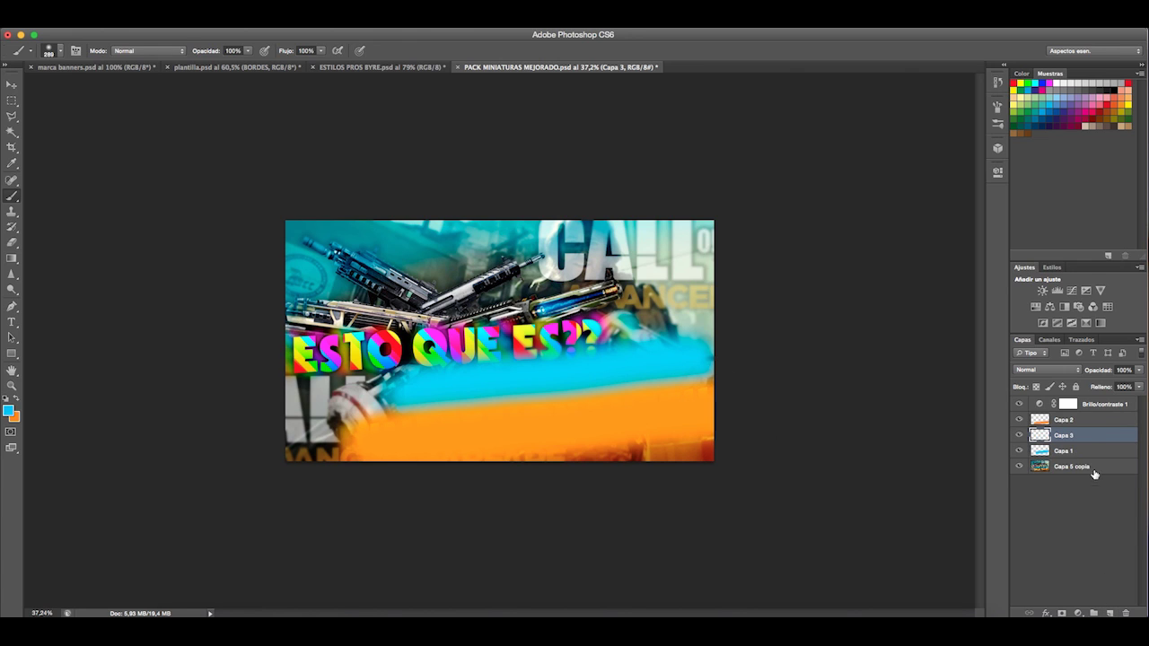
- Move Capa 3 above Capa 2 and dab soft light blue and orange spots over the ESTO QUE ES?? title
drag(1086, 434, 1082, 415)
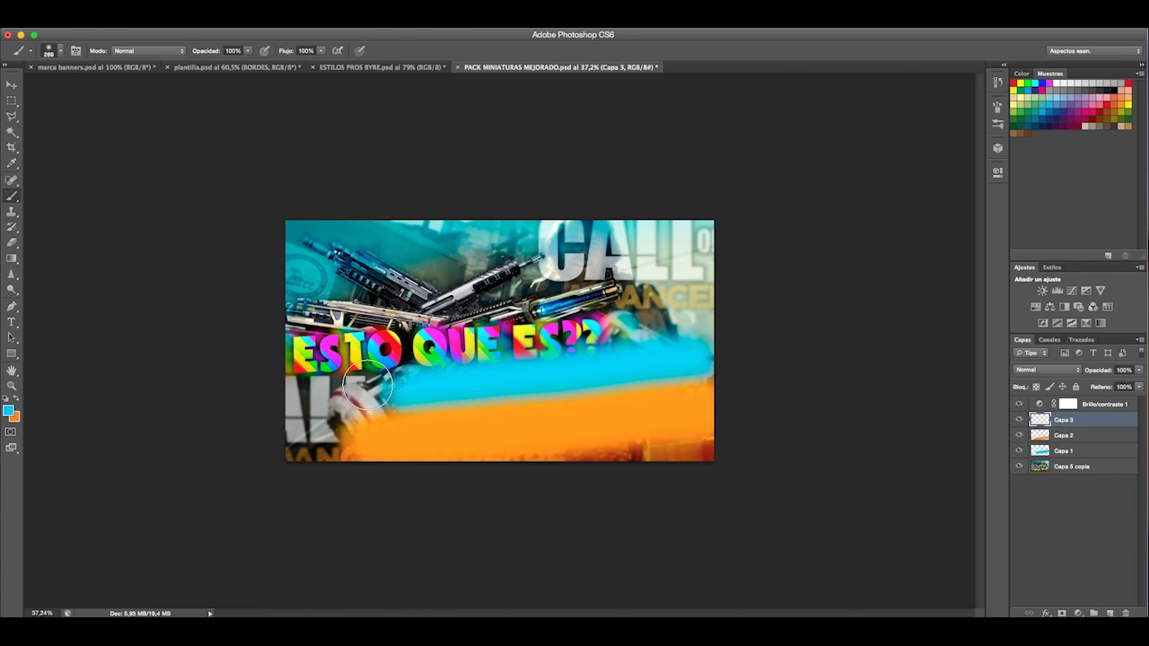
click(305, 347)
click(479, 340)
click(598, 334)
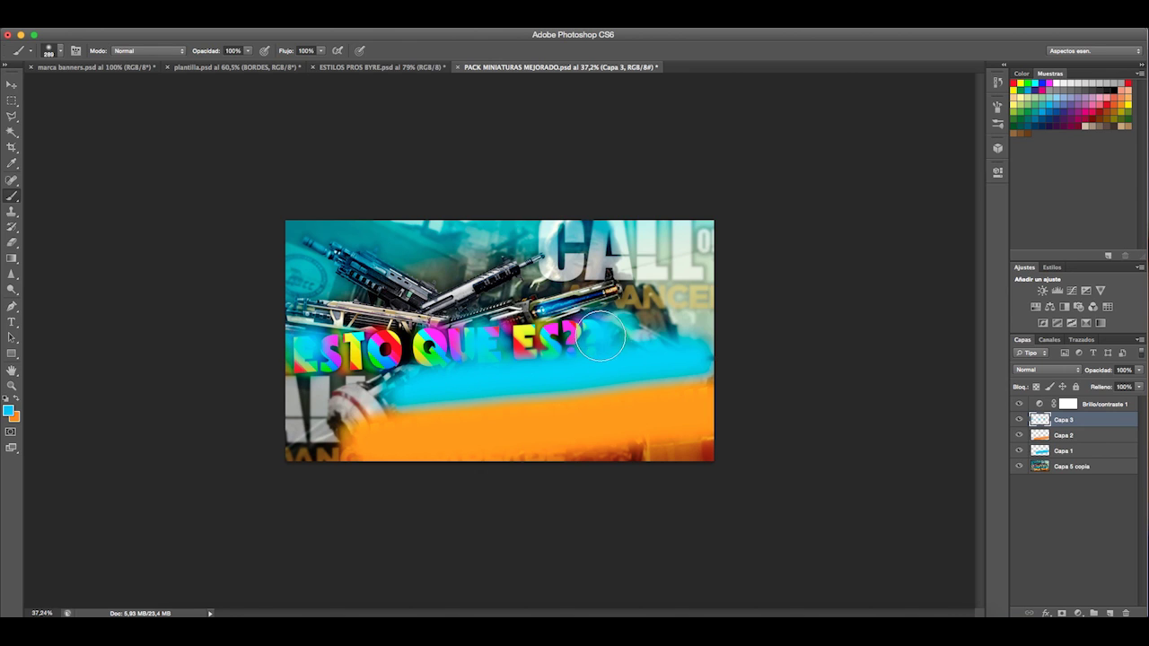
click(16, 400)
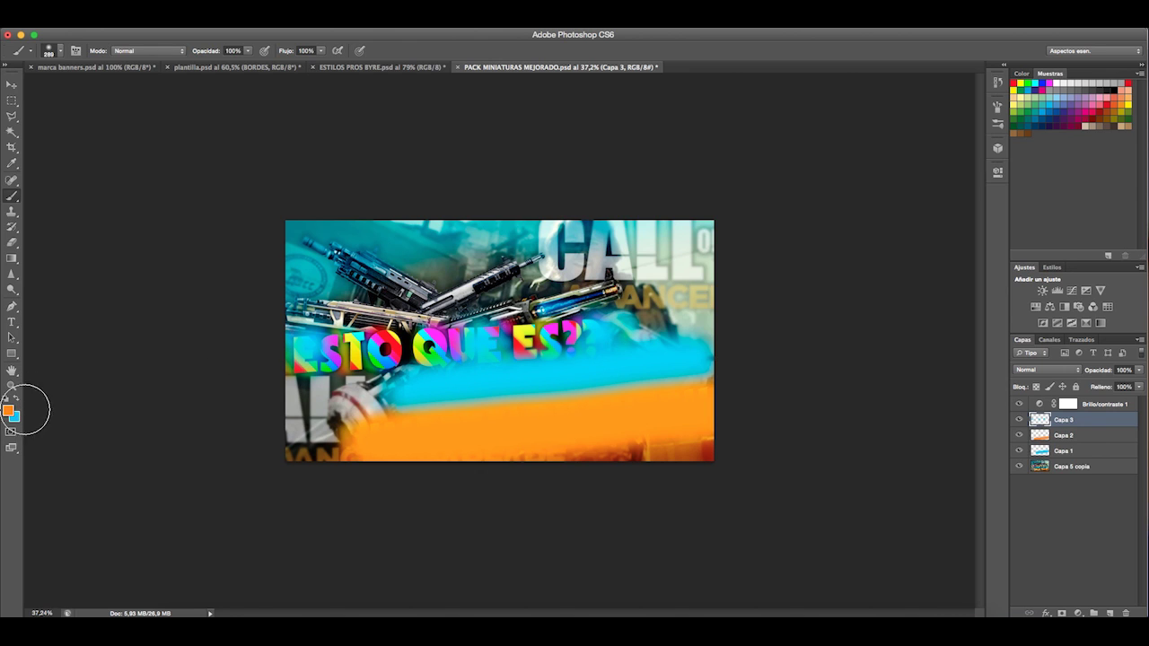
click(414, 354)
click(526, 331)
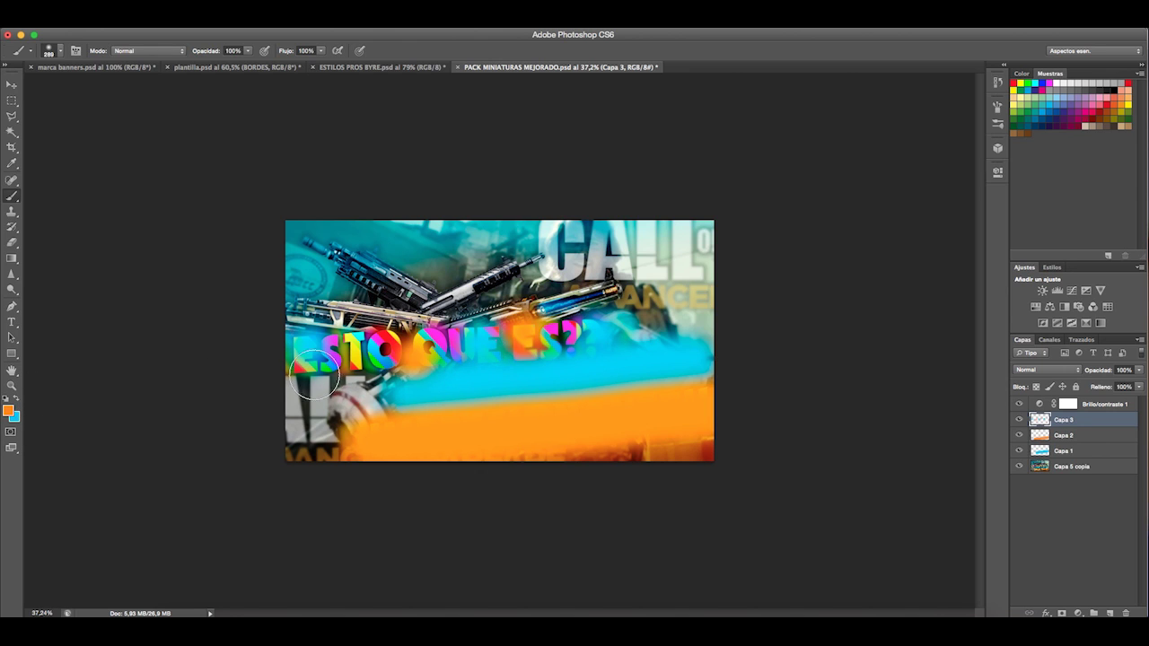
- Change the foreground colour to yellow and dab soft yellow spots over letters of the ESTO QUE ES?? title on Capa 3
click(9, 410)
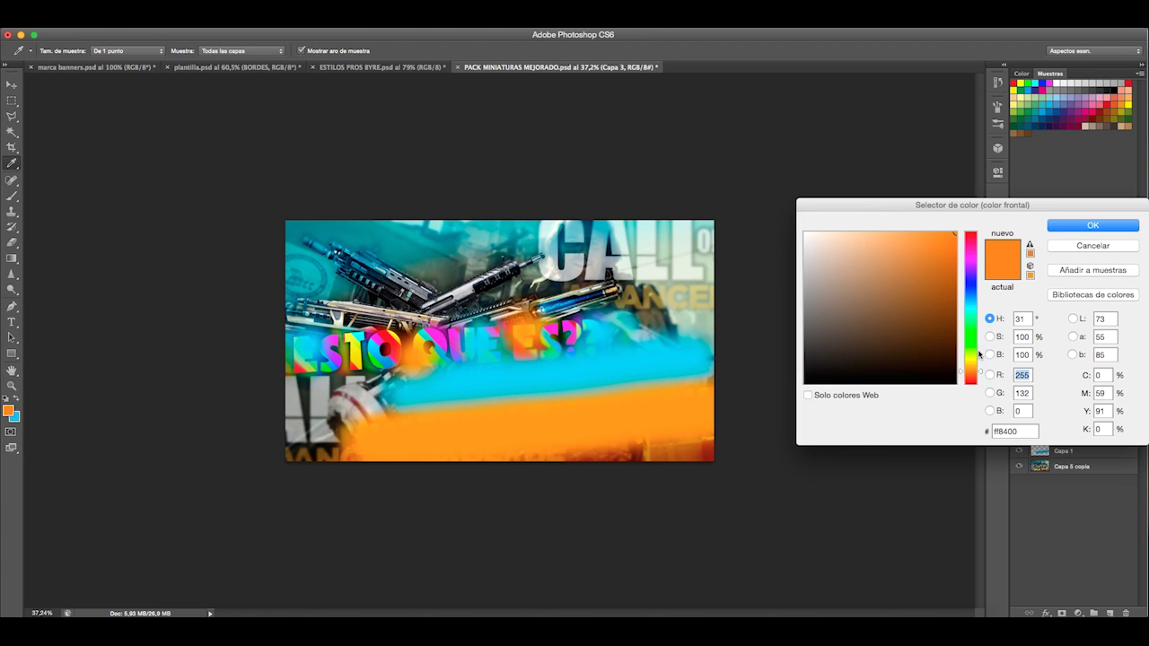
click(979, 358)
click(1086, 227)
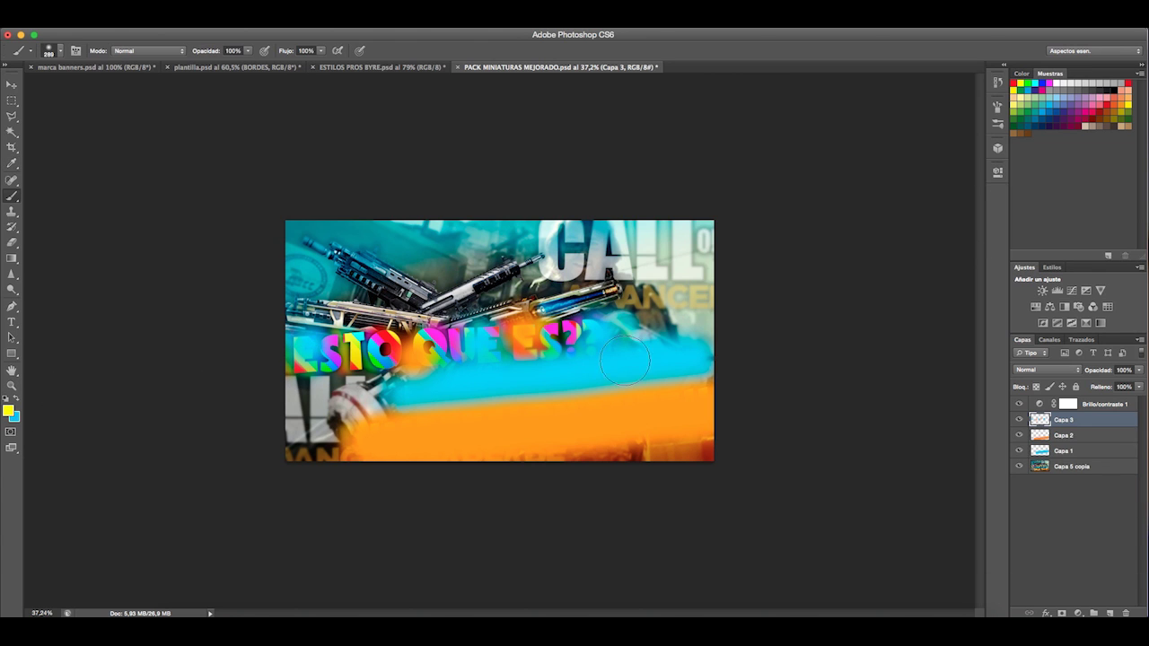
click(539, 340)
click(575, 333)
click(362, 357)
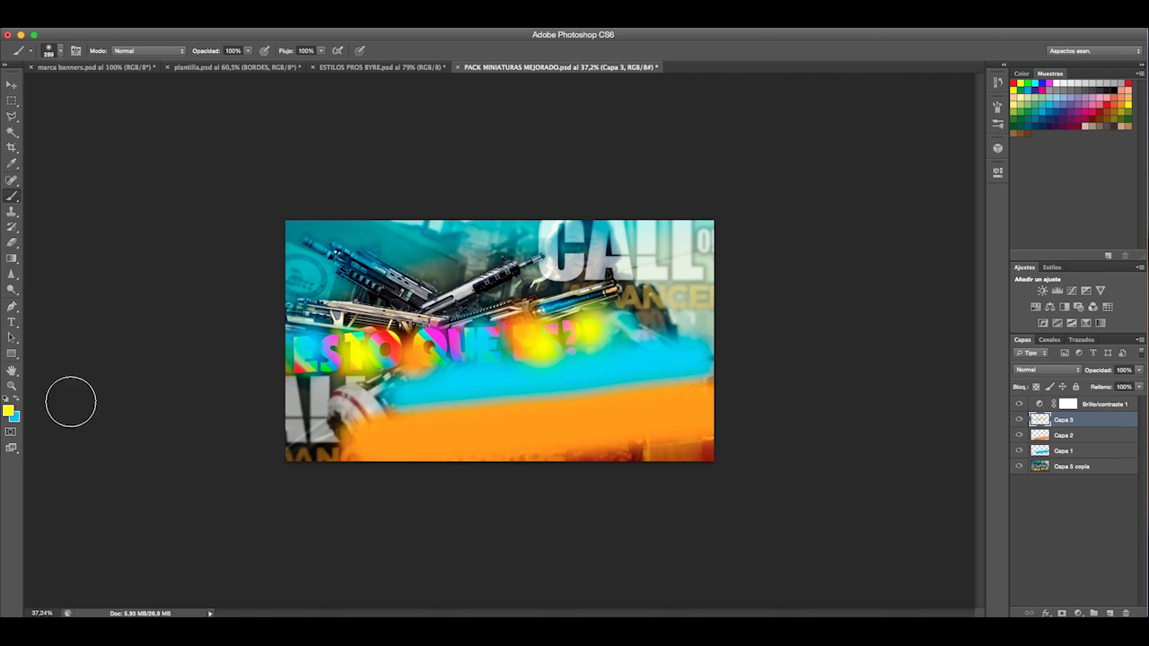
- Change the foreground colour to bright green and dab soft green spots along the ESTO QUE ES?? title on Capa 3
click(8, 410)
click(970, 331)
click(1092, 226)
click(364, 359)
click(307, 361)
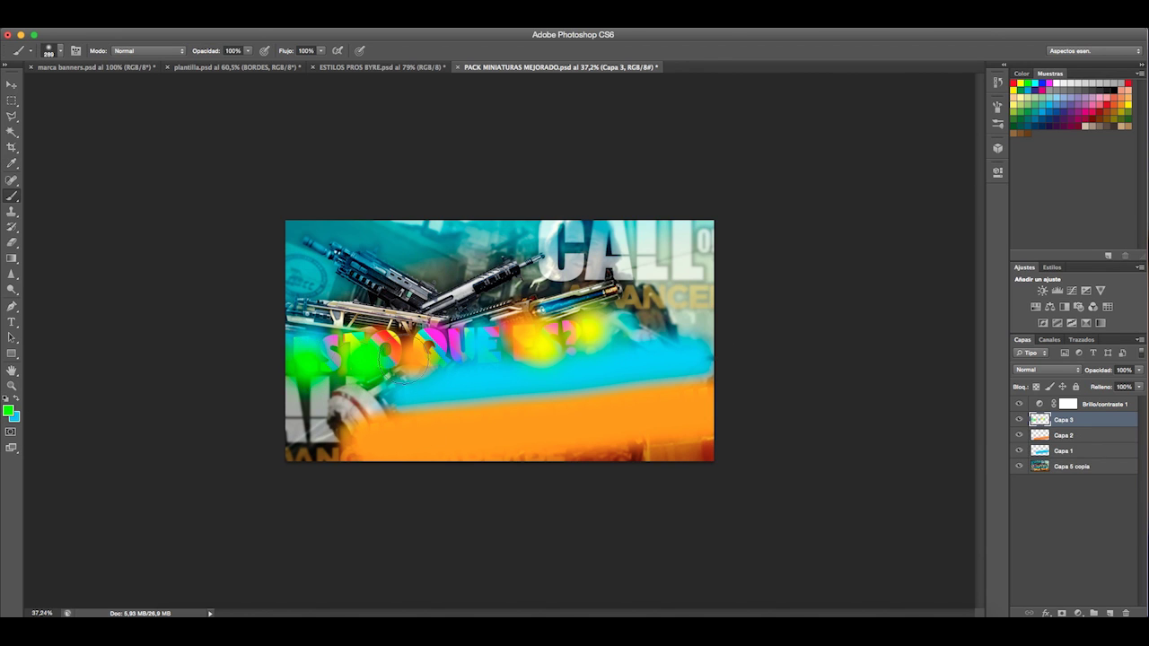
click(429, 352)
click(496, 350)
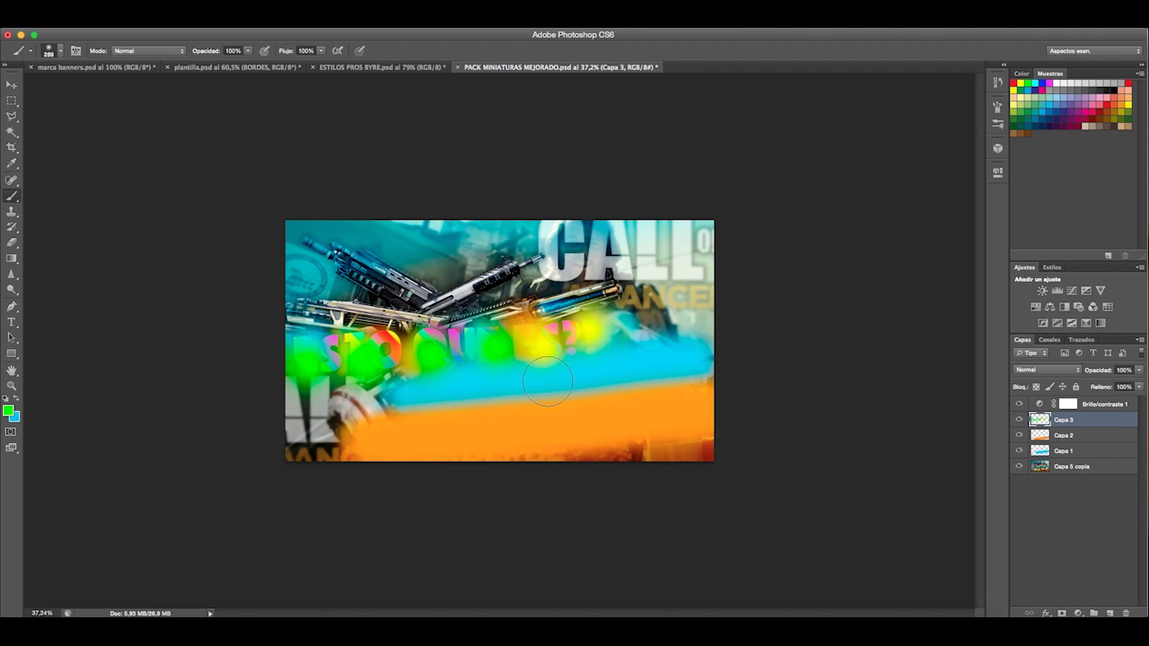
- Swap back to light blue and fill the gaps between the coloured spots over the ESTO QUE ES?? title
click(14, 401)
click(381, 355)
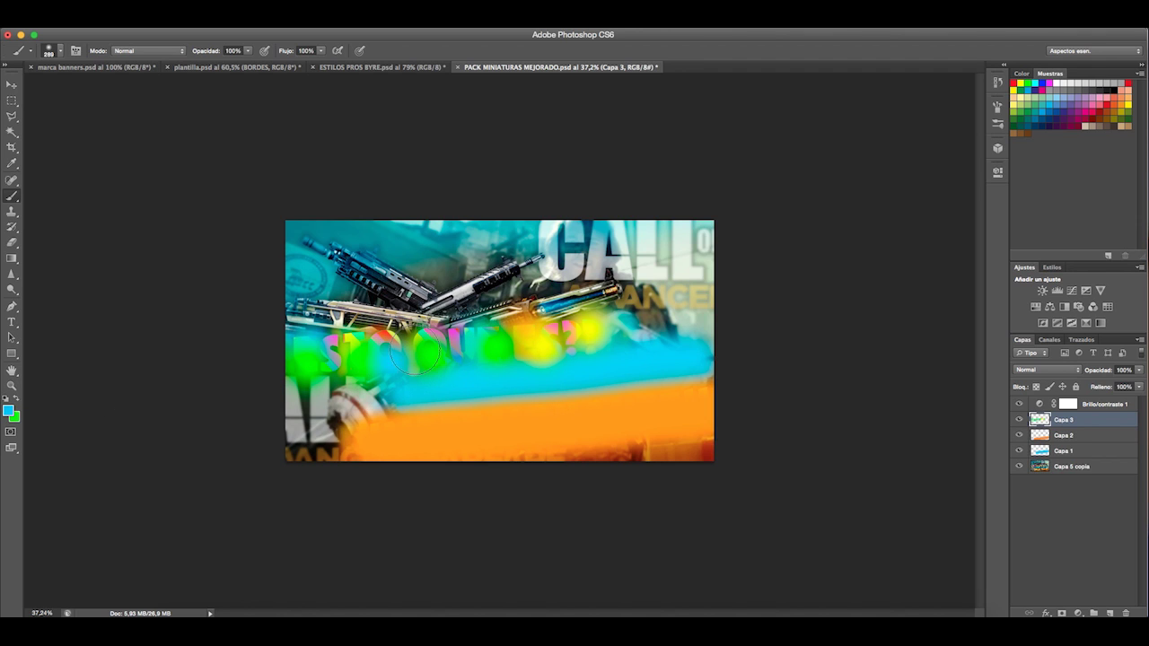
click(385, 342)
click(344, 344)
click(564, 338)
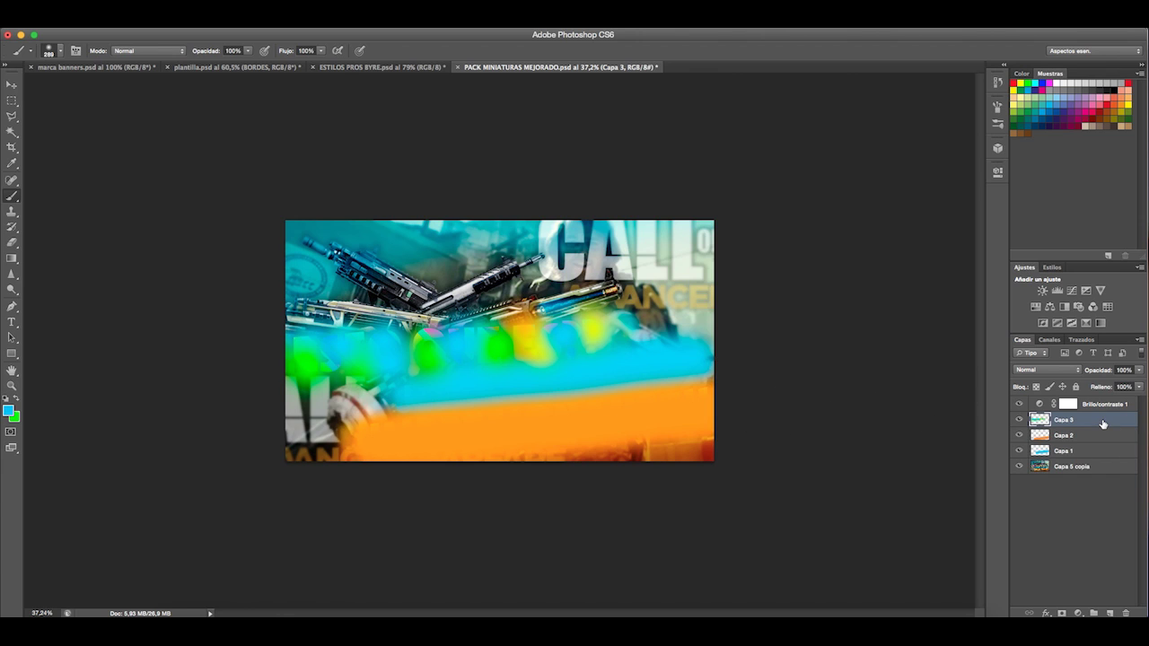
- Set the blend mode of Capa 1, Capa 2 and Capa 3 together to Soft Light (Luz suave)
shift+click(1081, 449)
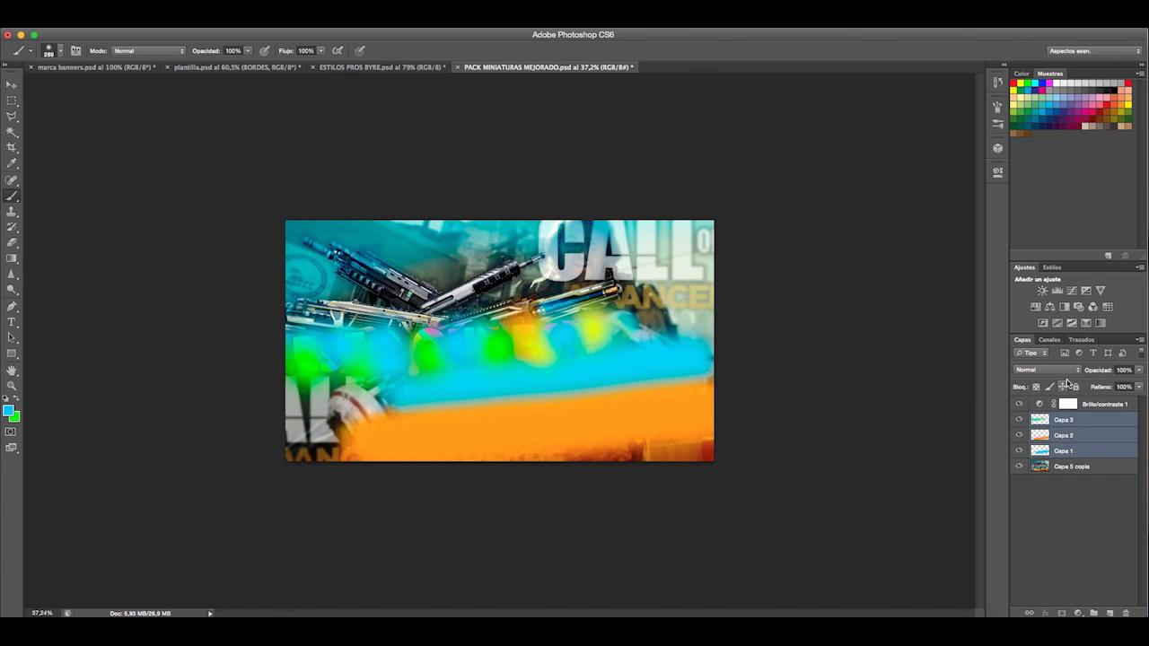
click(1093, 466)
click(1103, 412)
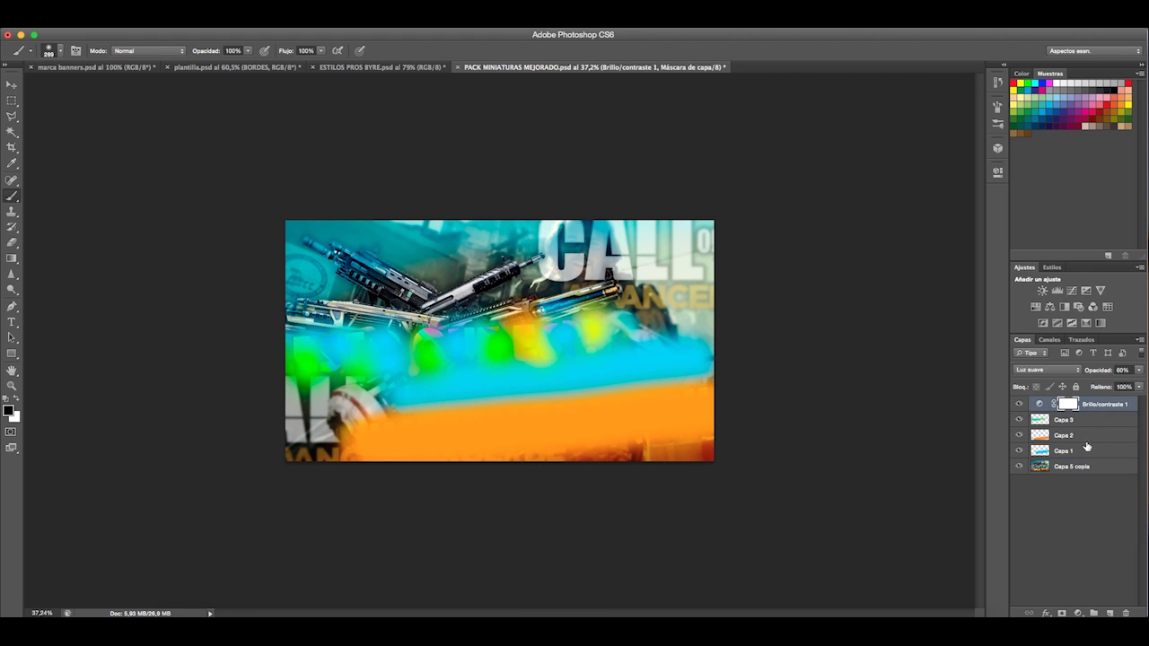
shift+click(1082, 452)
click(1090, 419)
shift+click(1083, 452)
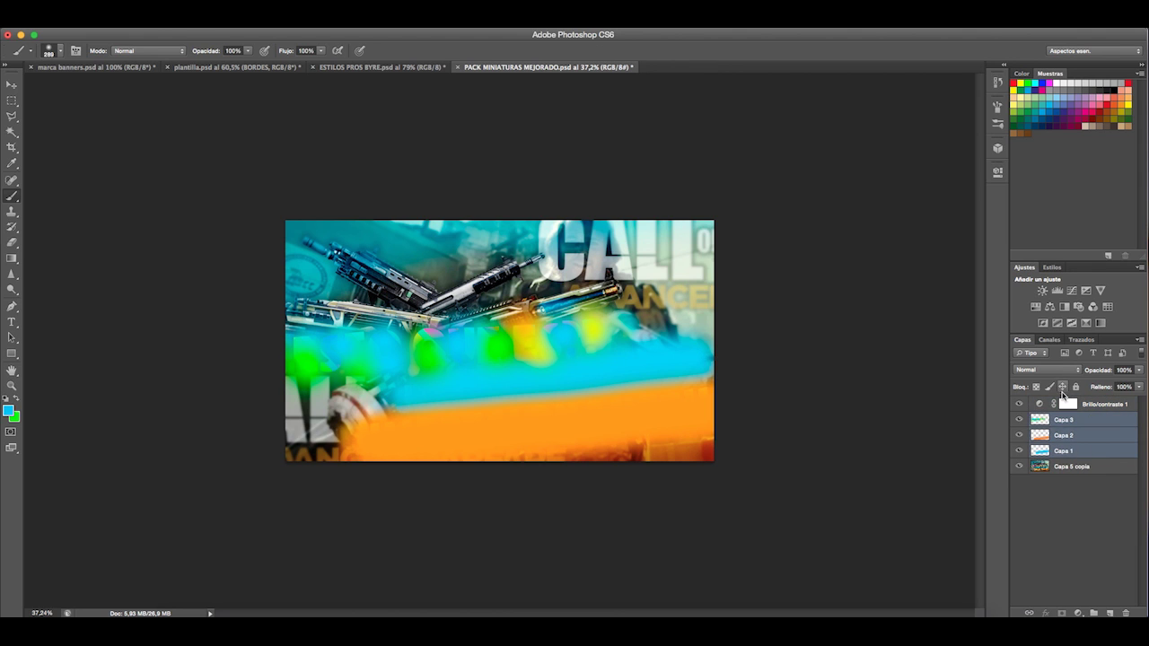
click(1048, 370)
click(1052, 492)
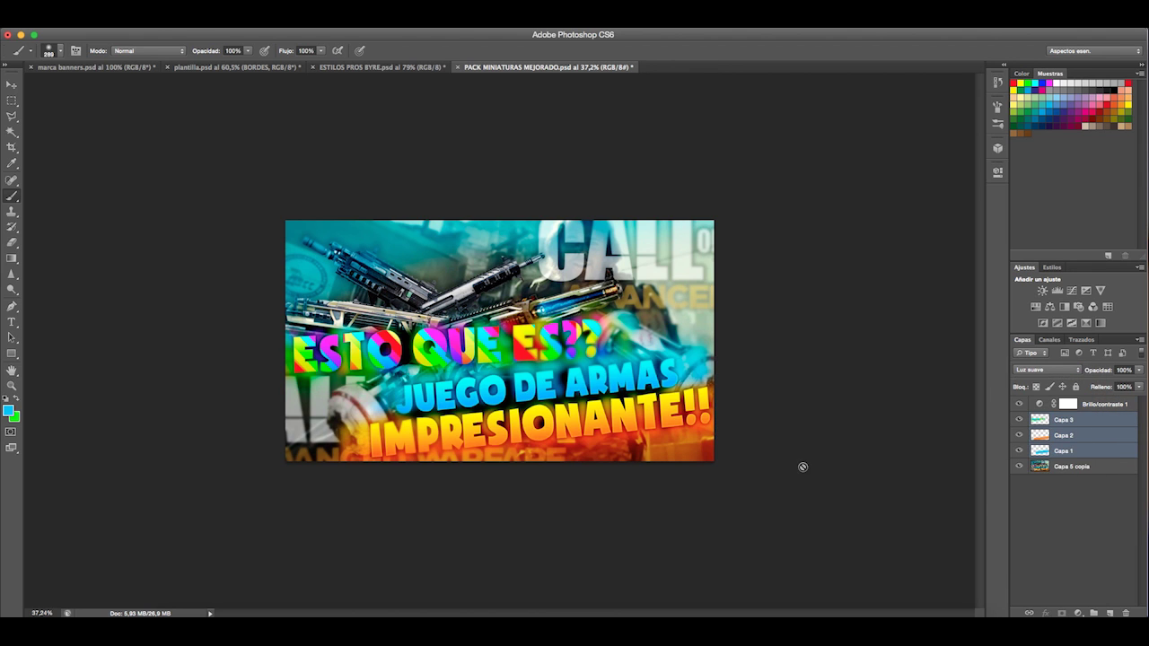
- Hide and show Capa 2, Capa 1 and Capa 3 one at a time to compare each colour glow's effect
click(1019, 437)
click(1019, 437)
click(1019, 451)
click(1019, 451)
click(1019, 420)
click(1019, 421)
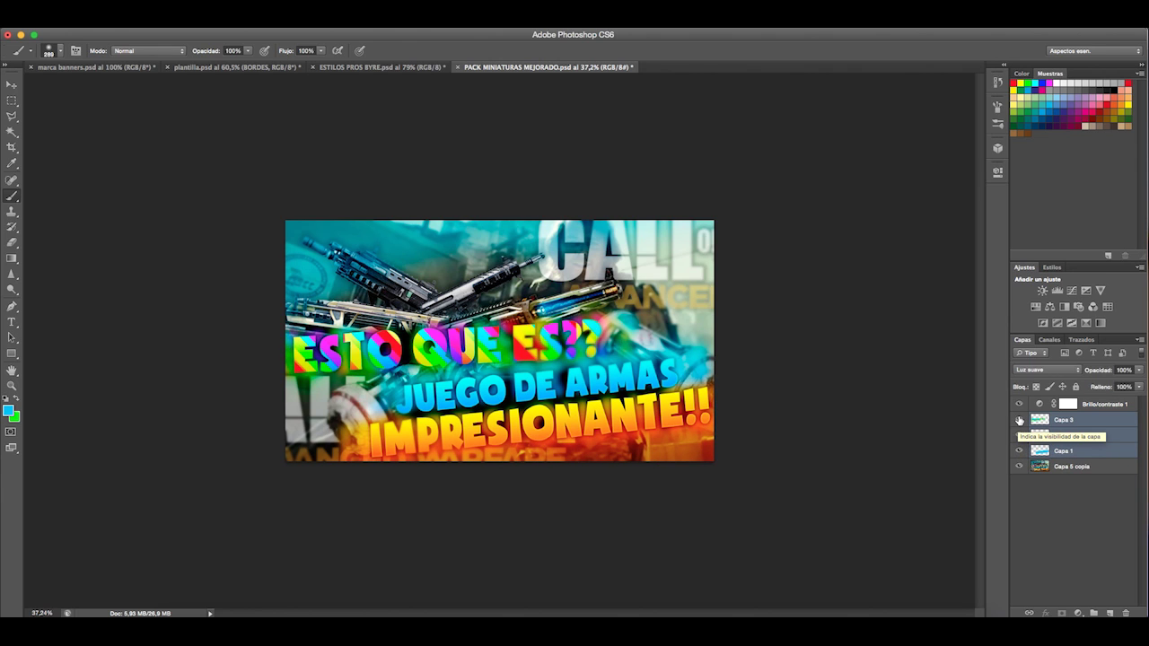
click(1019, 420)
click(1018, 421)
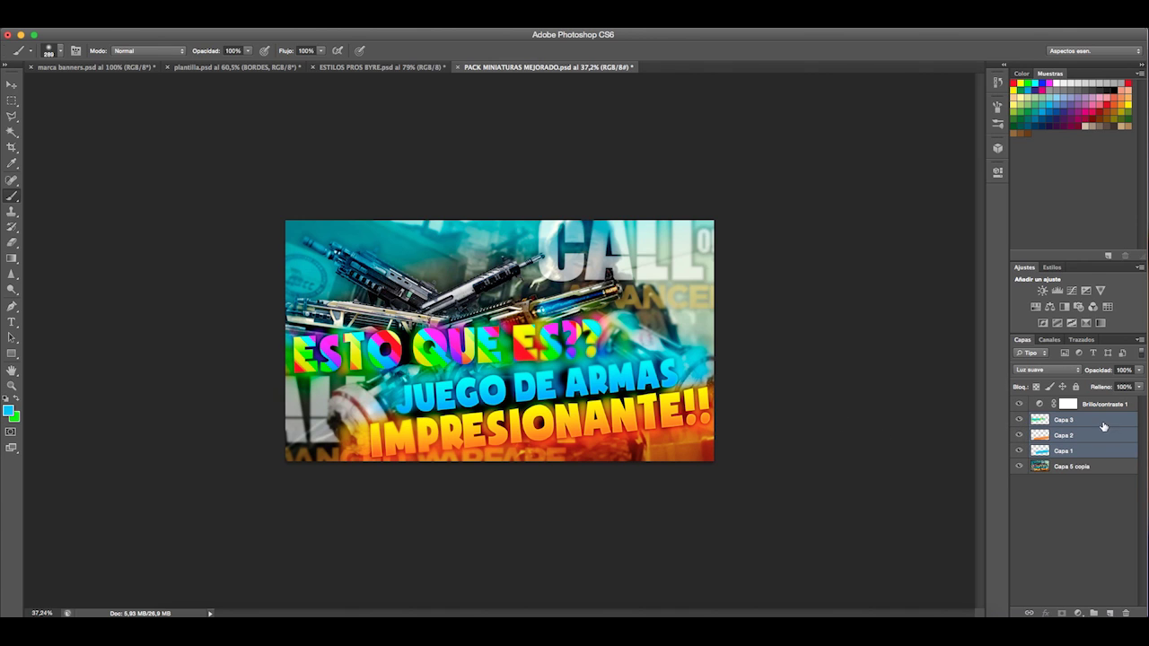
- Set the opacity of the three glow layers to 80% and merge all layers into one
drag(1136, 373, 1111, 387)
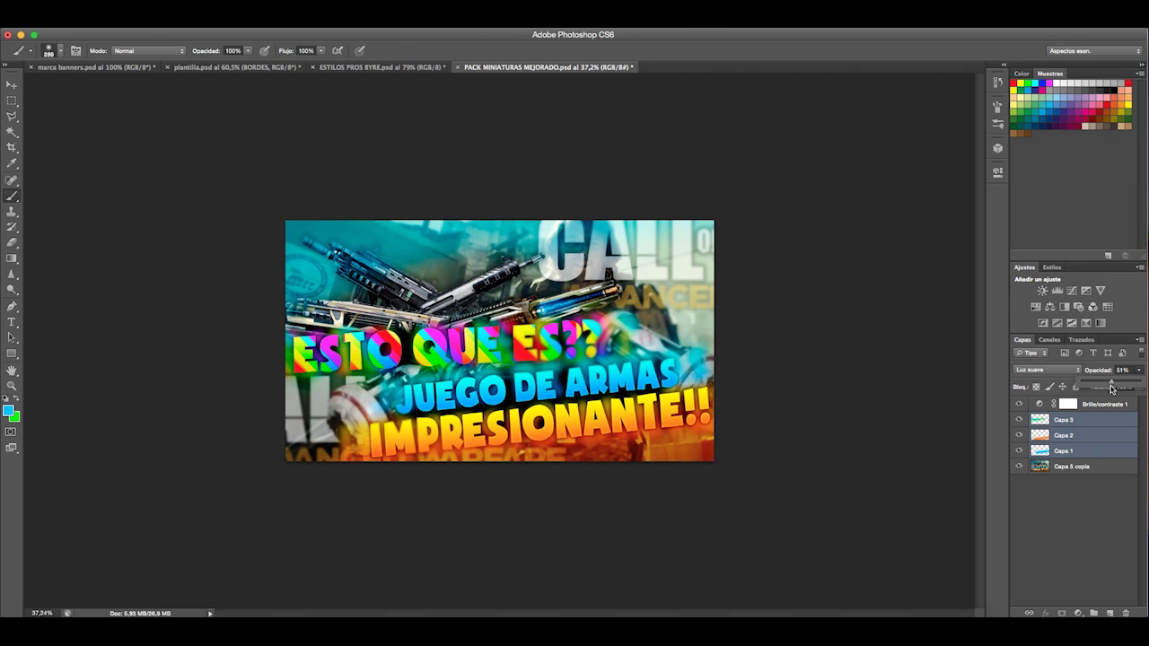
click(1126, 374)
text(80)
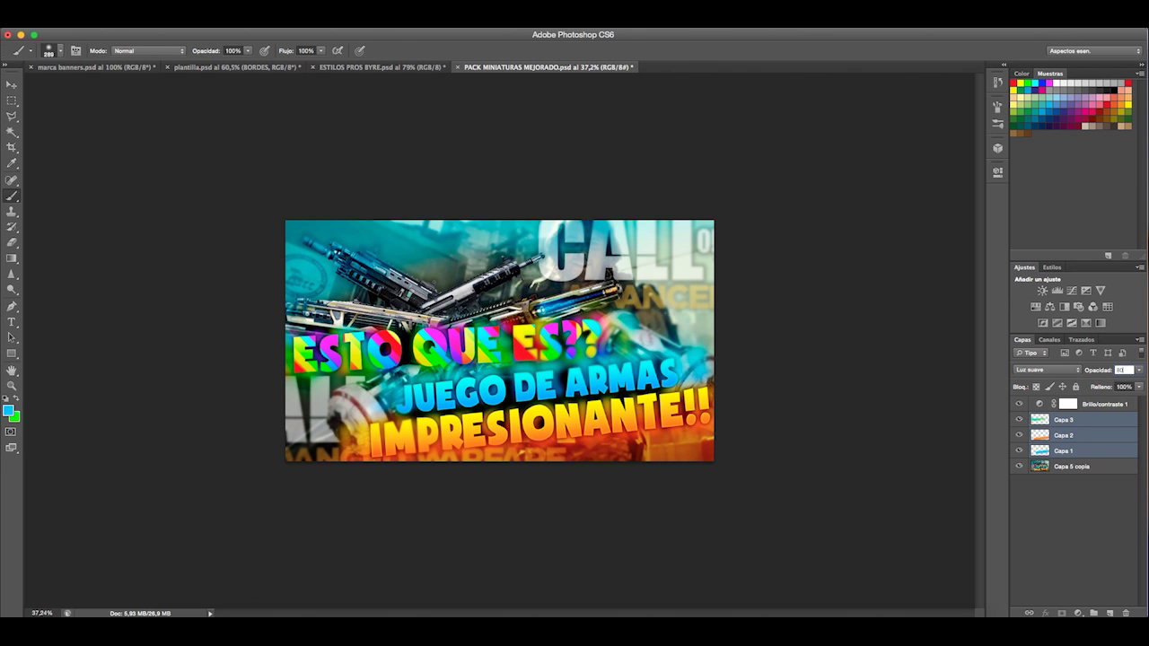
shift+click(1098, 474)
right_click(1102, 415)
click(1046, 452)
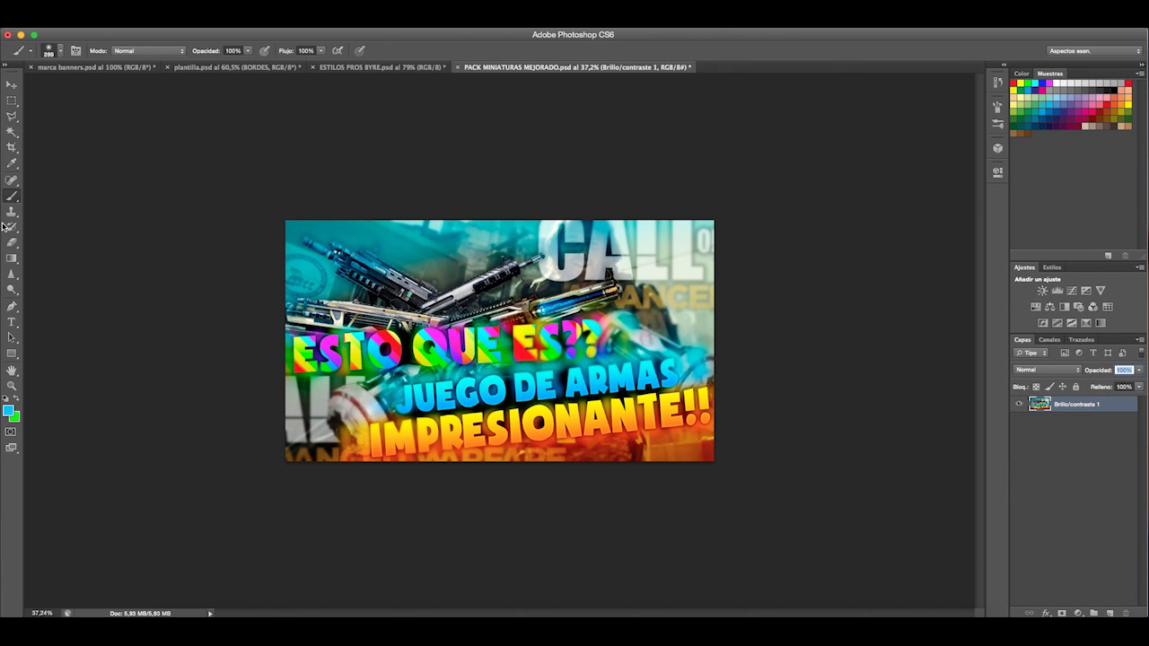
- Add an empty layer above the merged image, then select the whole canvas and clear the selection again
click(11, 100)
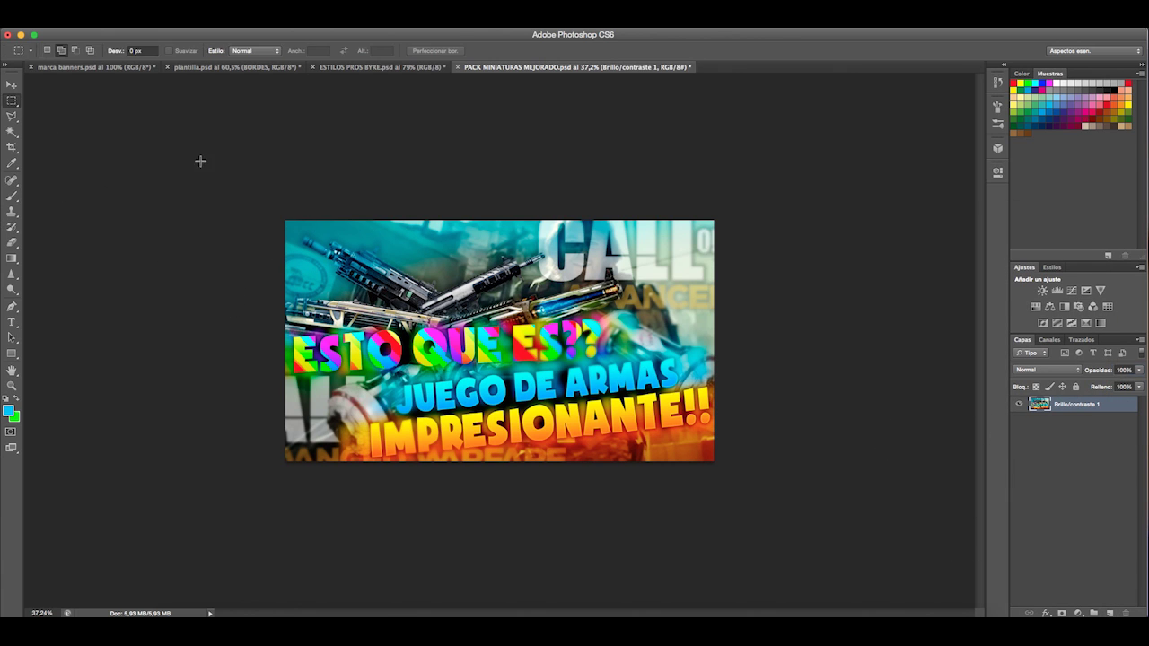
key(super+alt+shift+n)
drag(251, 178, 787, 480)
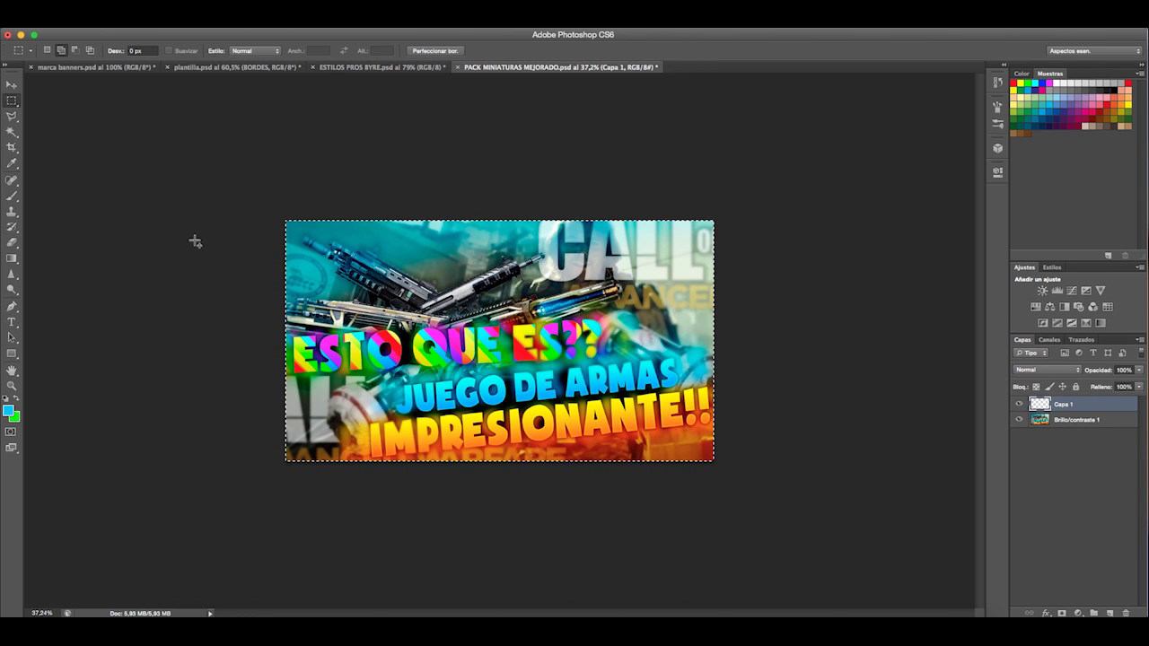
key(super+d)
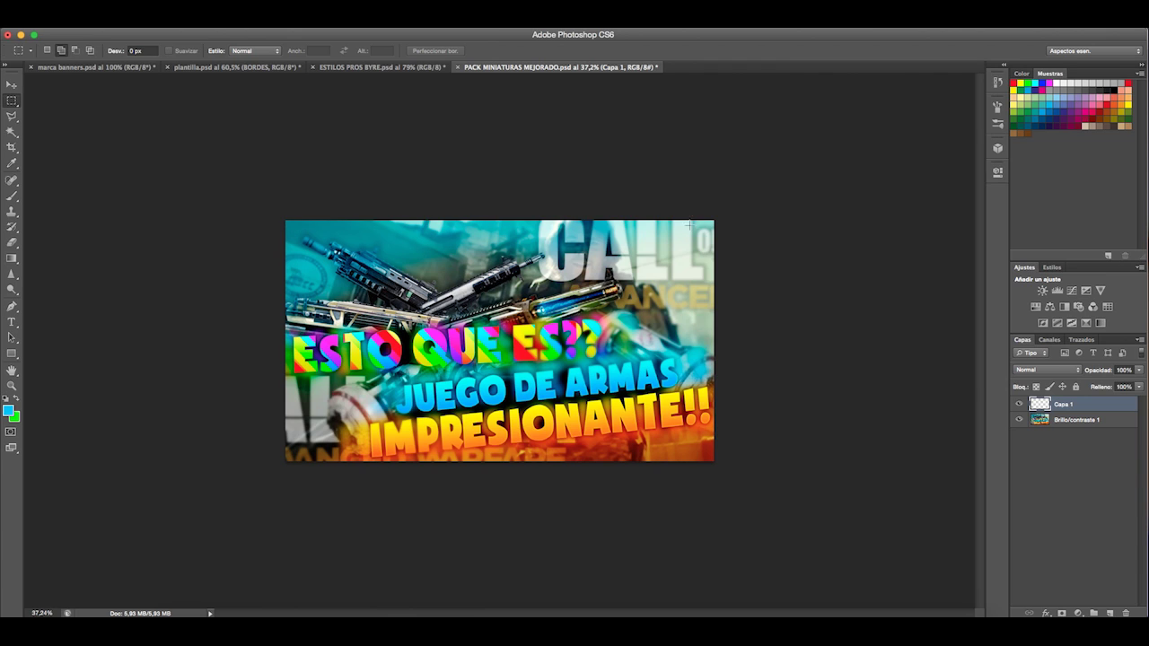
- Reset the colours to black and white and paint straight soft black strokes just outside all four canvas edges on Capa 1
click(11, 195)
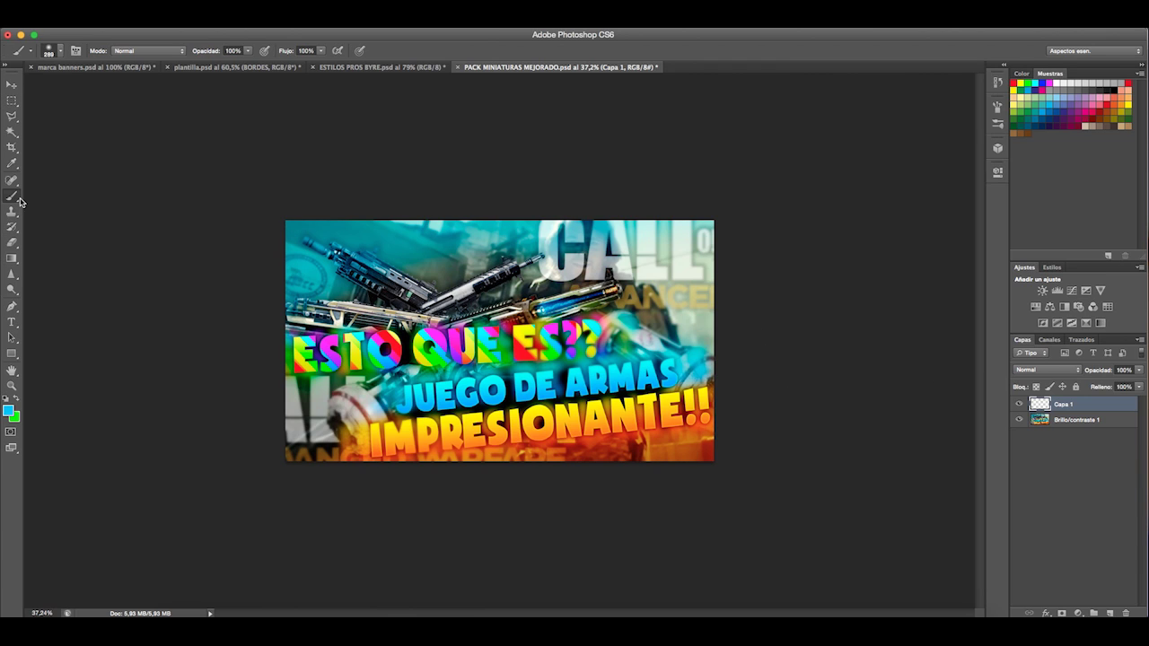
click(6, 399)
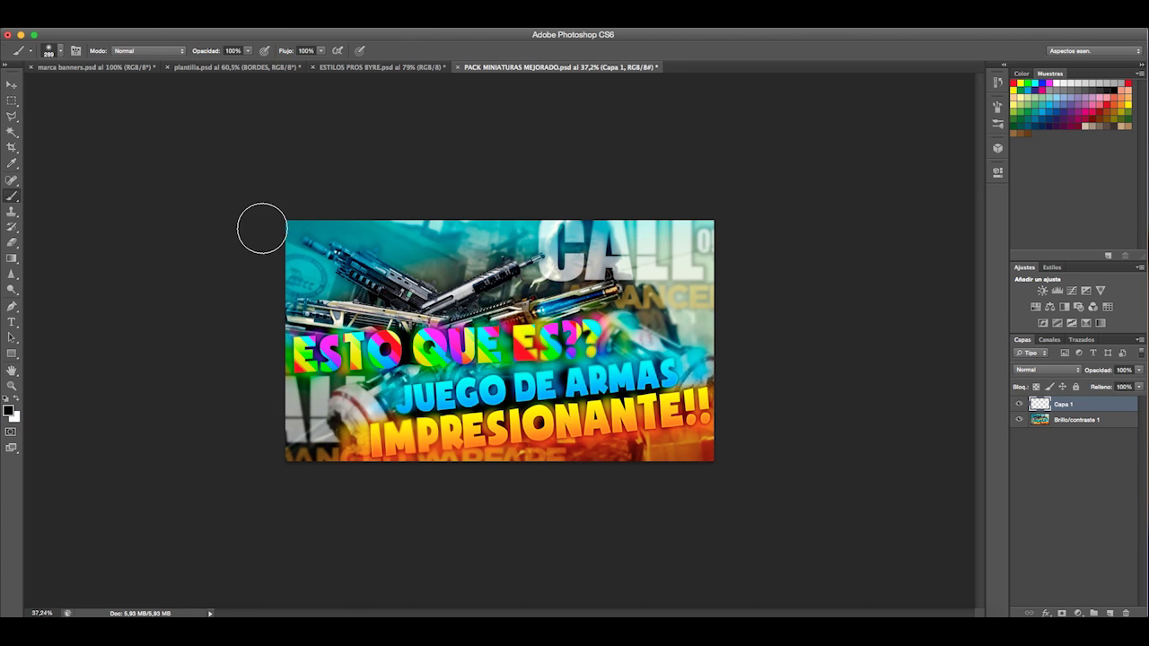
shift+click(259, 461)
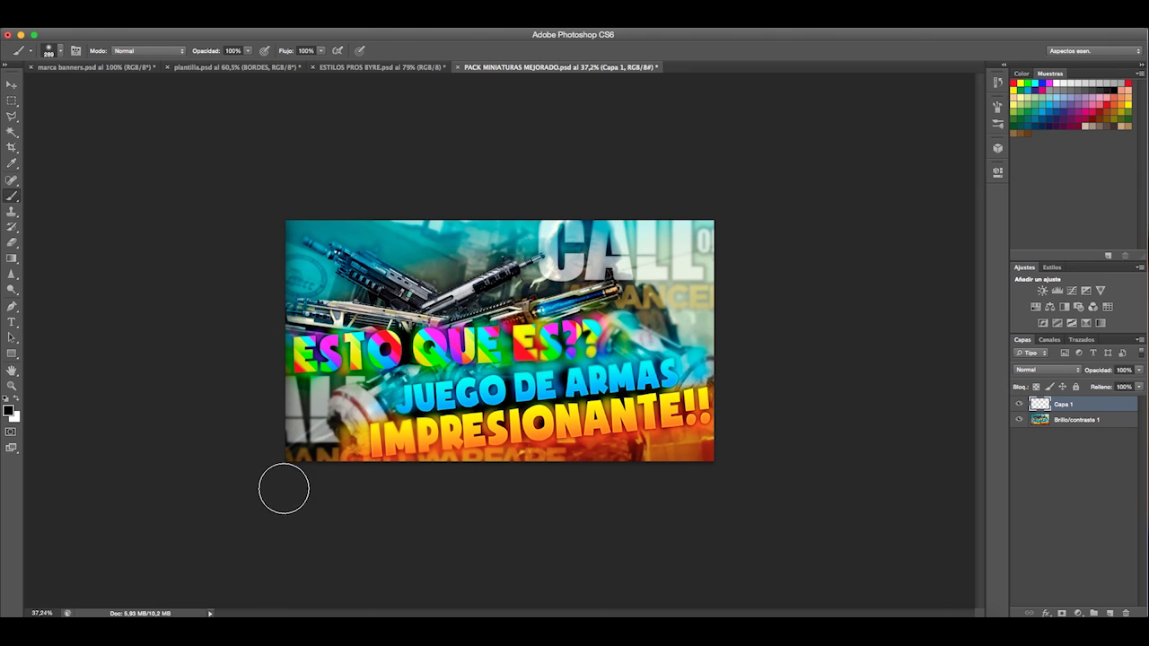
shift+click(718, 486)
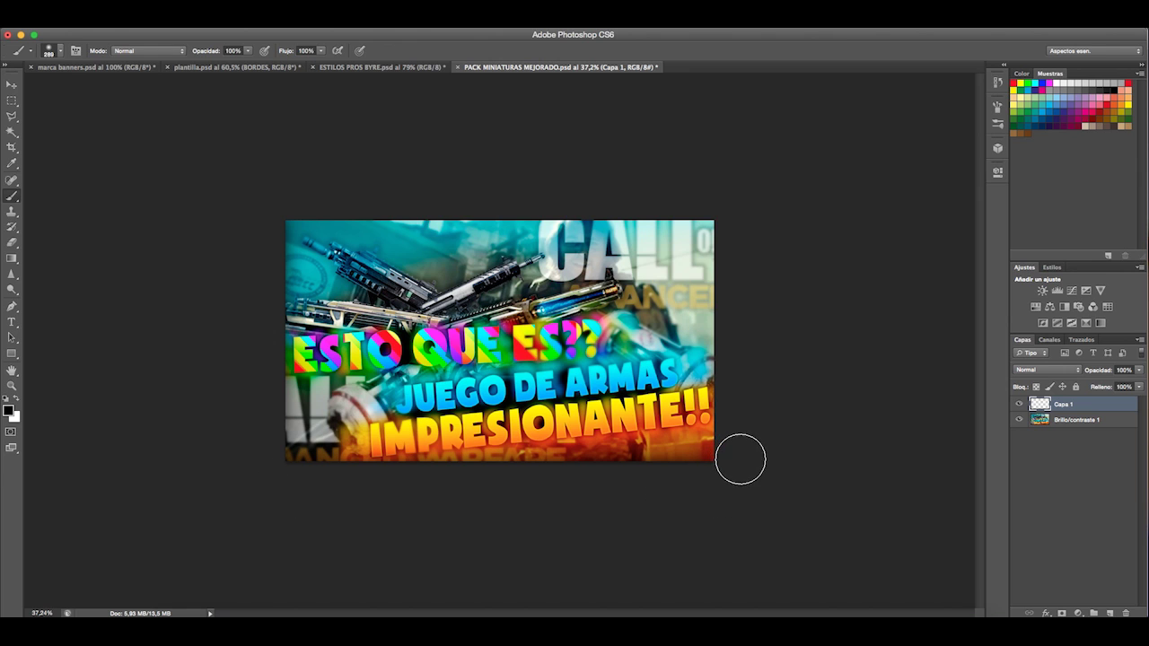
shift+click(738, 222)
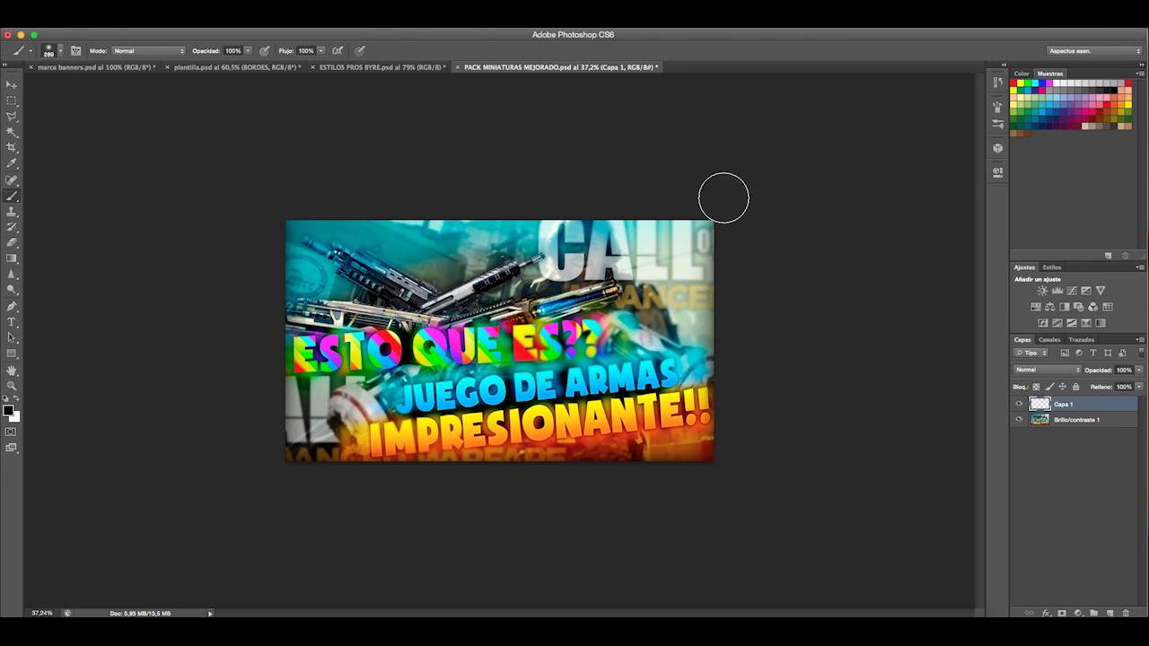
shift+click(288, 196)
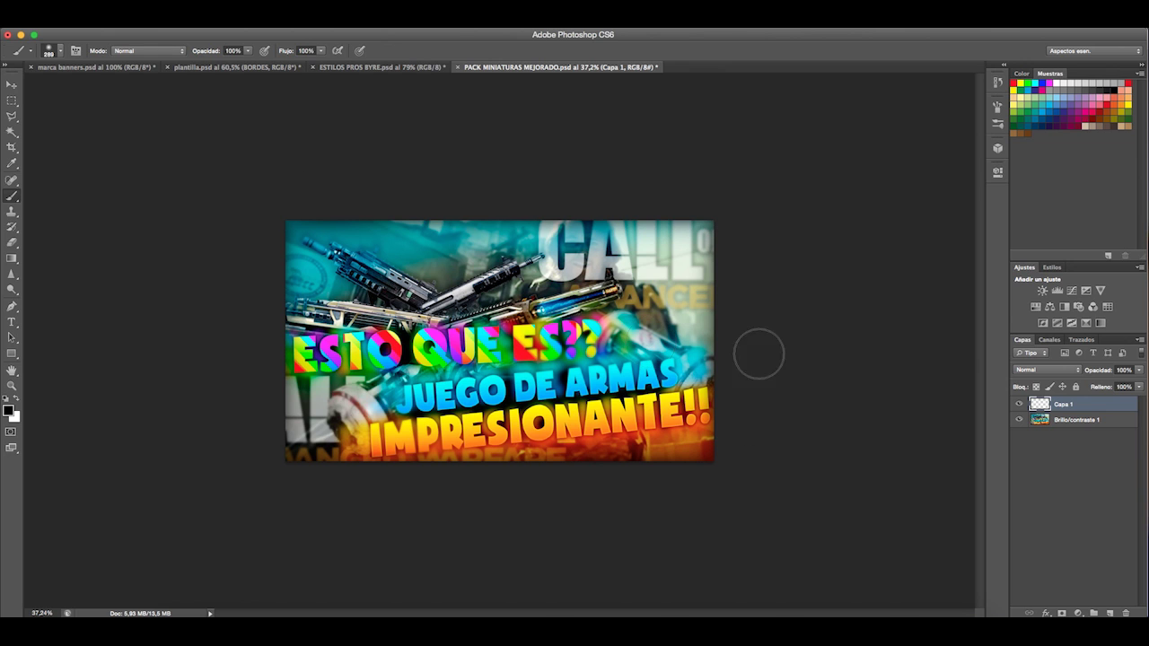
- Set the opacity of the dark edge layer Capa 1 to 80%
click(1139, 374)
drag(1133, 384, 1113, 384)
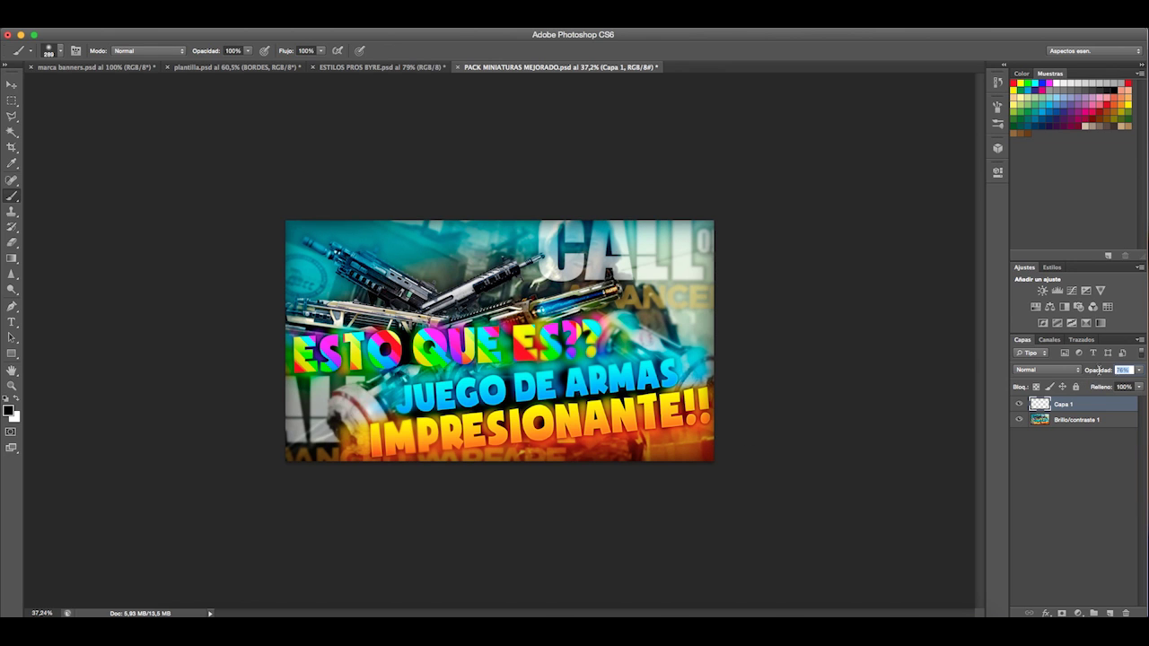
drag(781, 375, 751, 378)
key(super+space)
drag(566, 395, 626, 393)
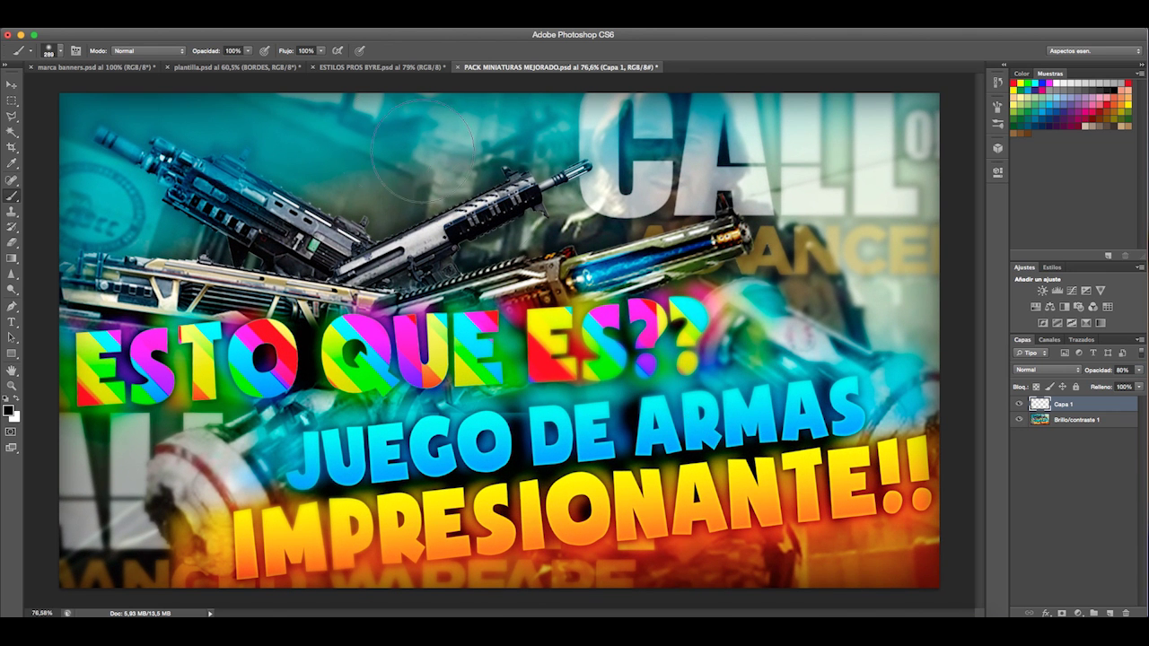
- Flatten the image and export it for the web to the desktop as a PNG-24 file named acb6.png
click(1141, 340)
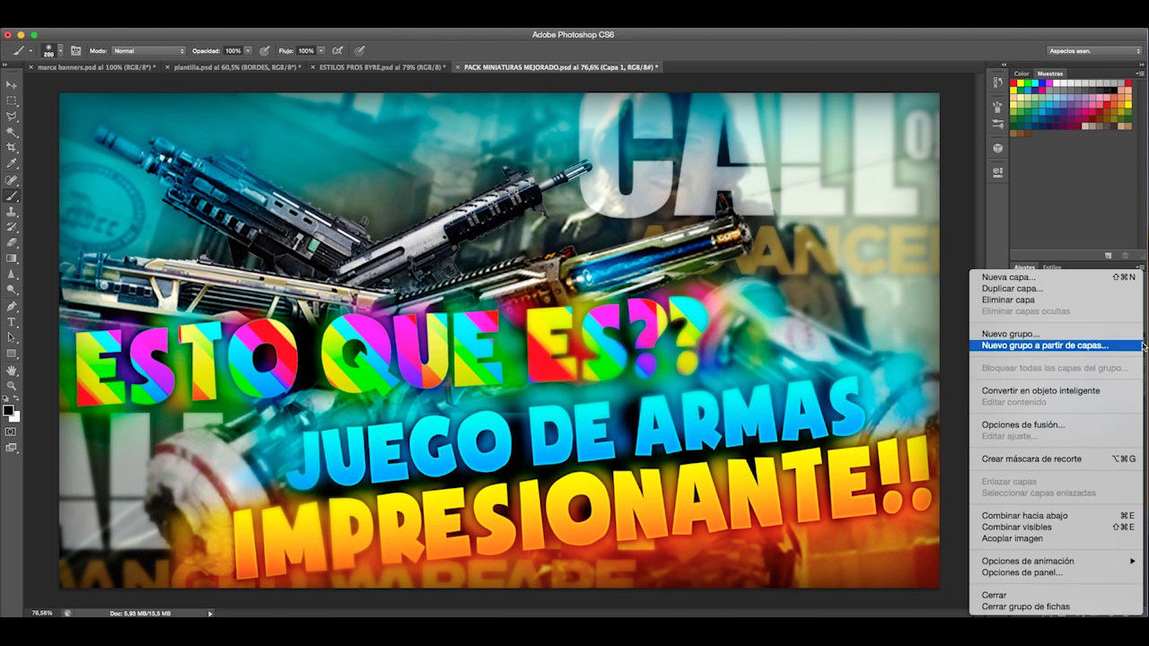
click(1026, 541)
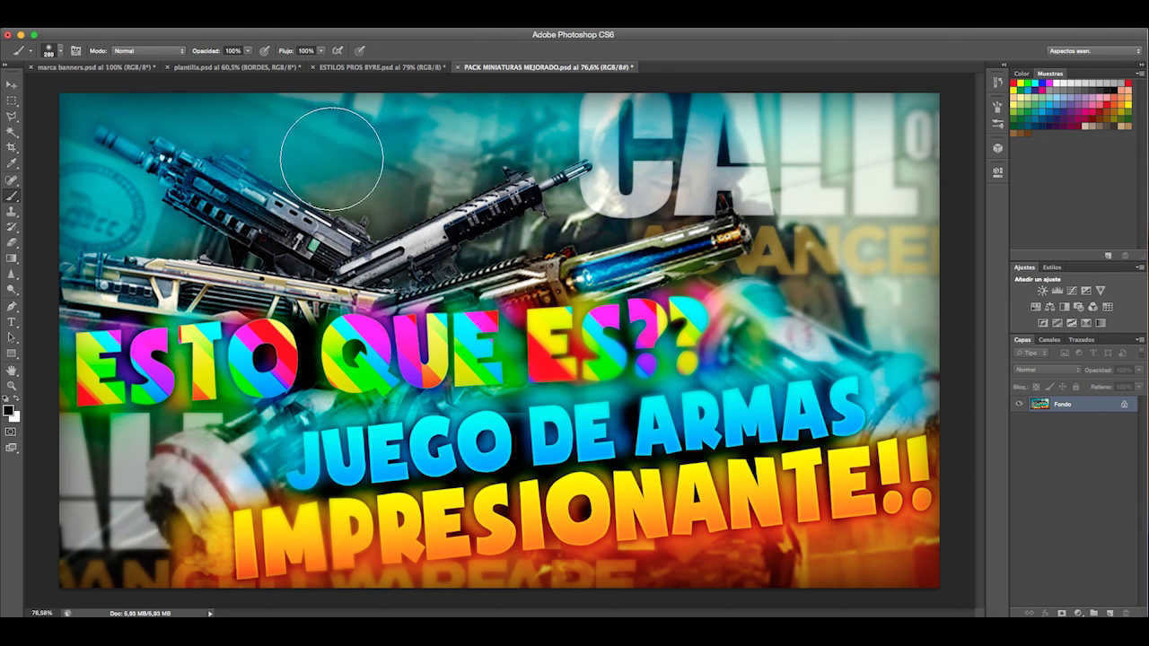
click(102, 27)
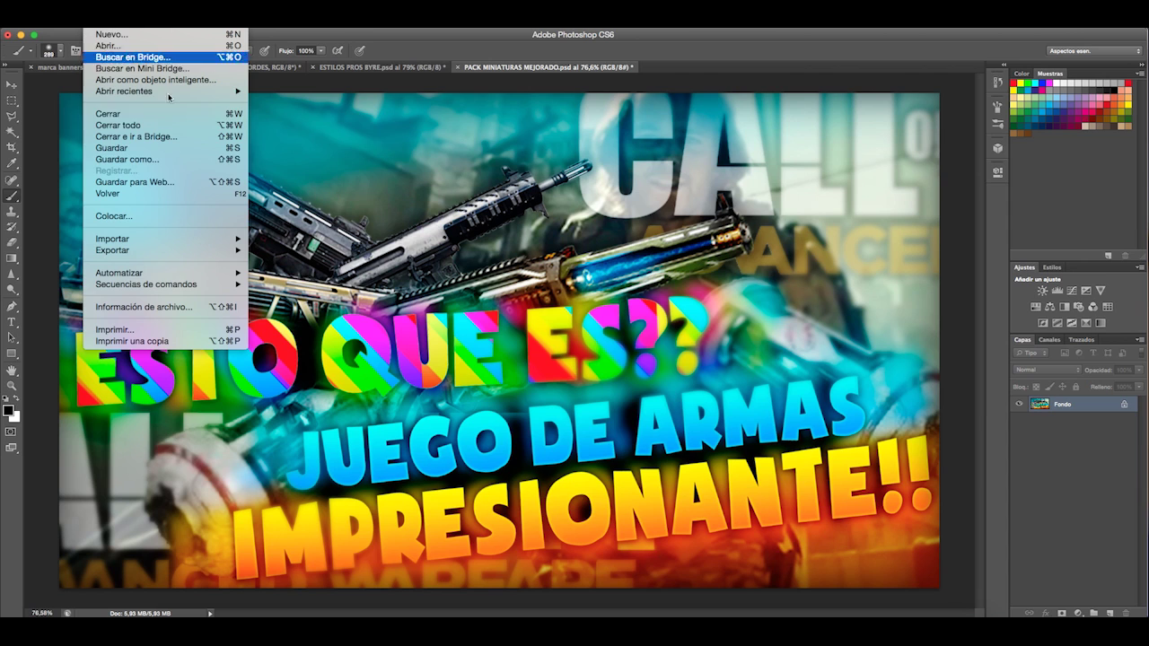
click(169, 185)
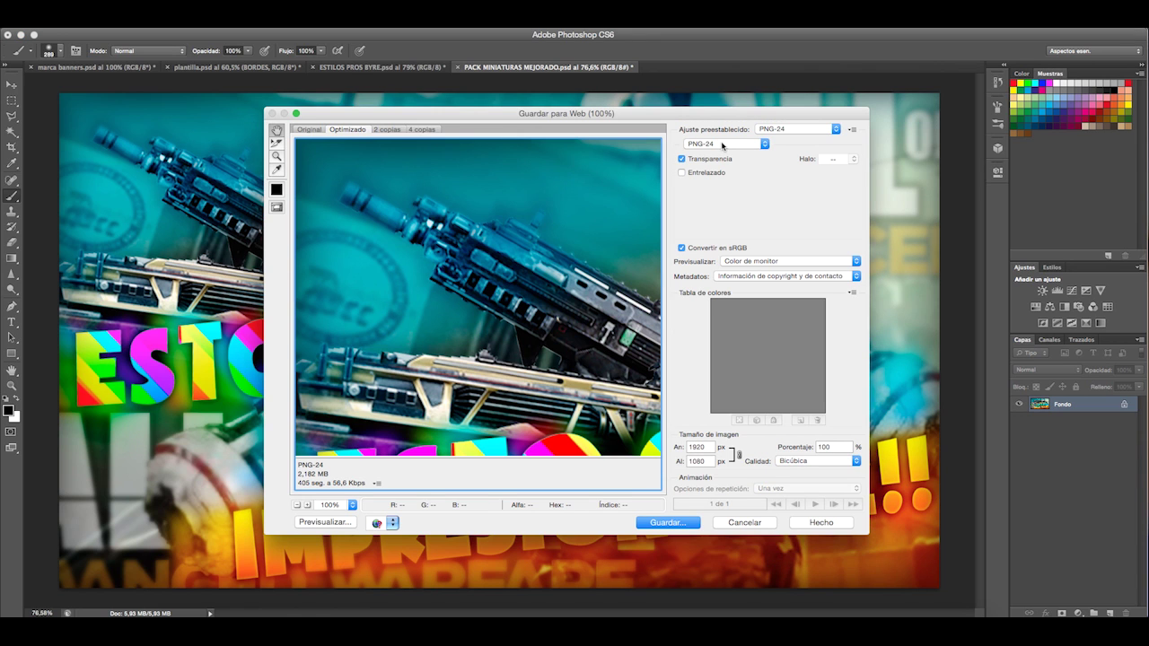
click(298, 506)
click(298, 506)
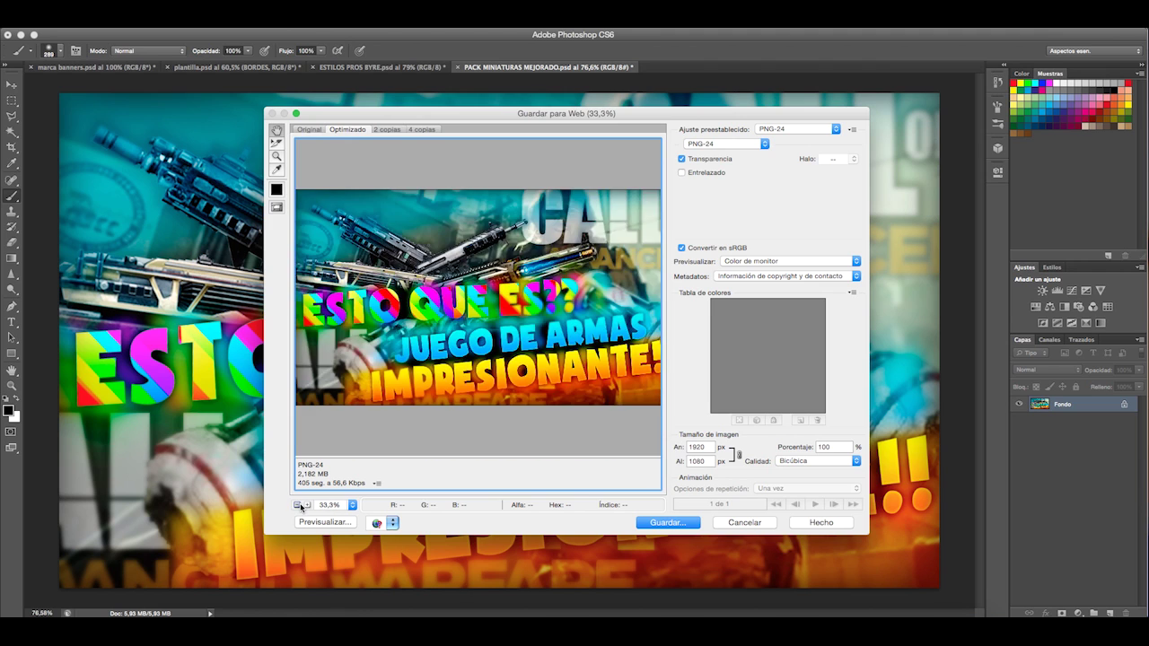
click(298, 506)
click(685, 523)
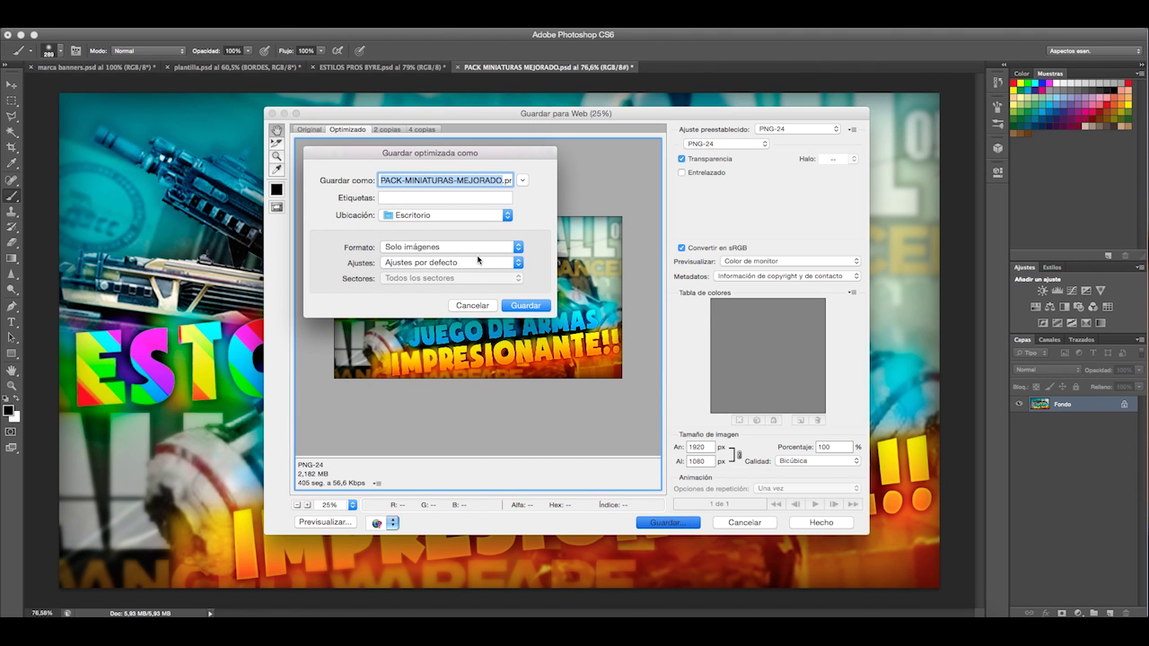
text(lolo)
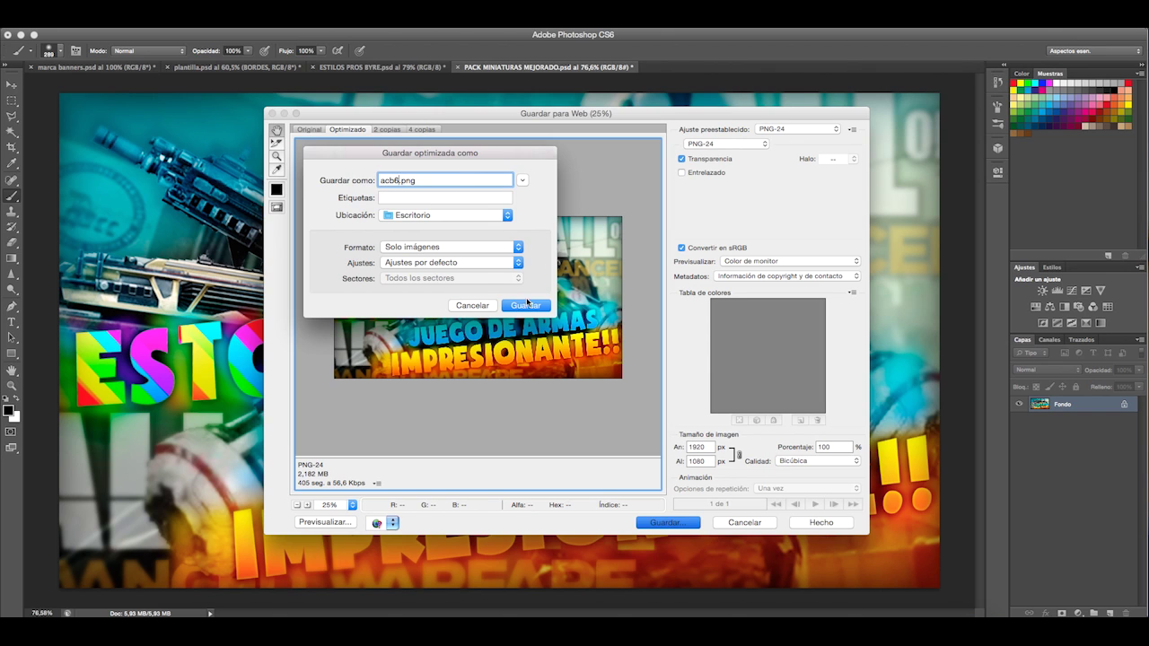
key(Return)
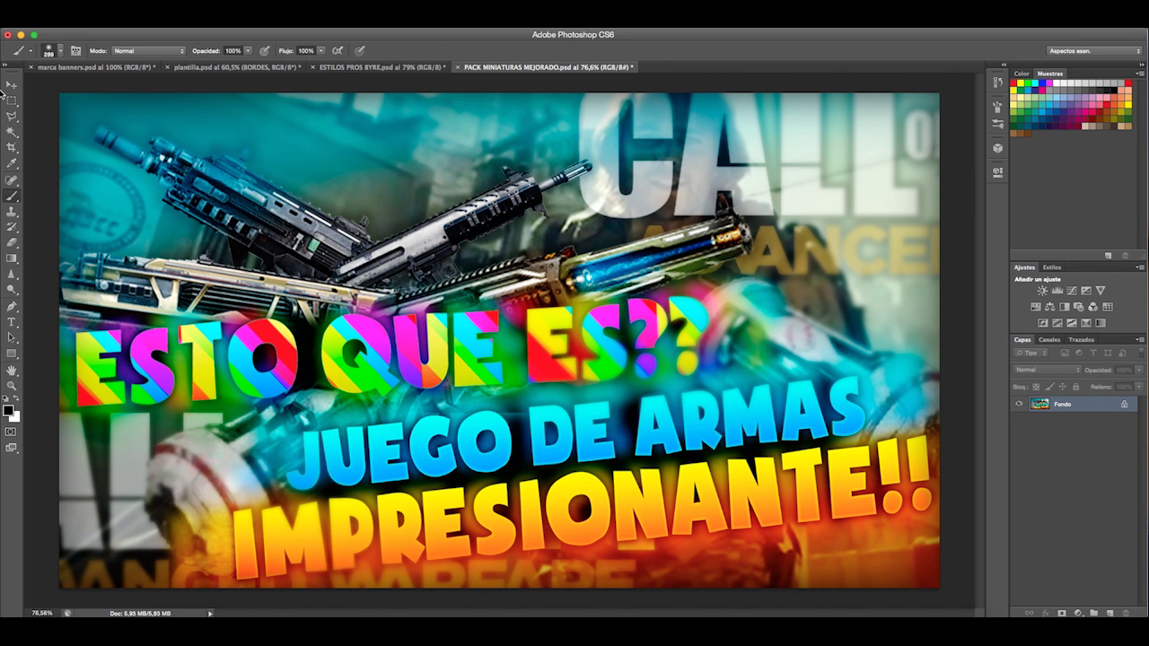
- Switch to the desktop, close Photo Booth and check the file information of the exported acb6.png
click(6, 87)
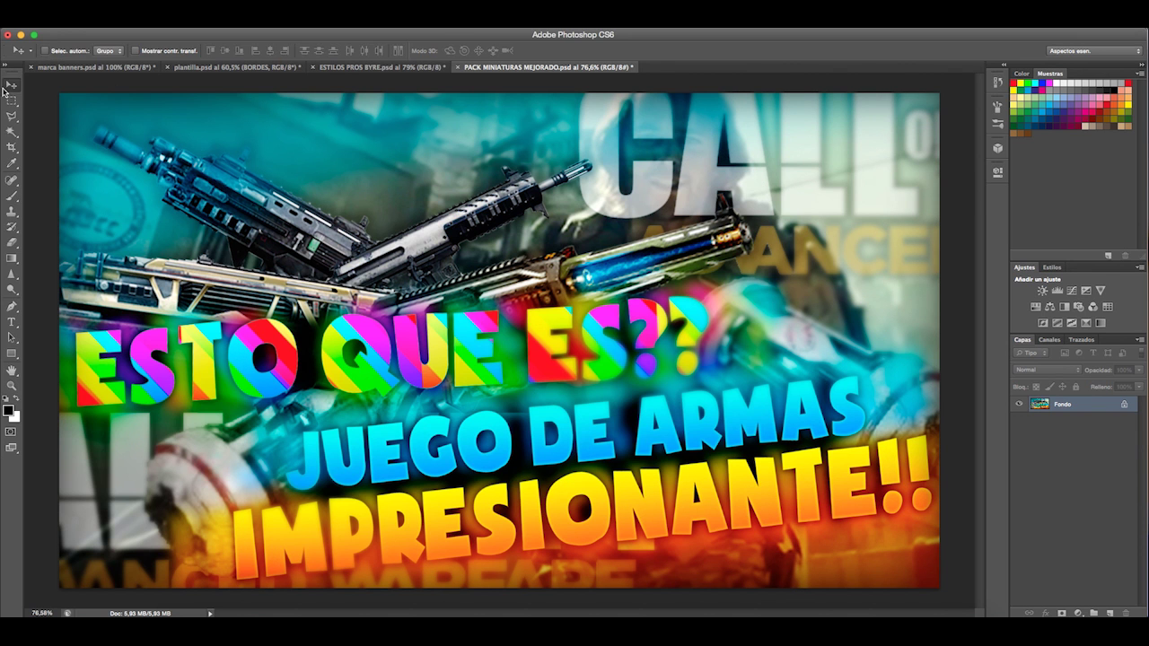
click(22, 34)
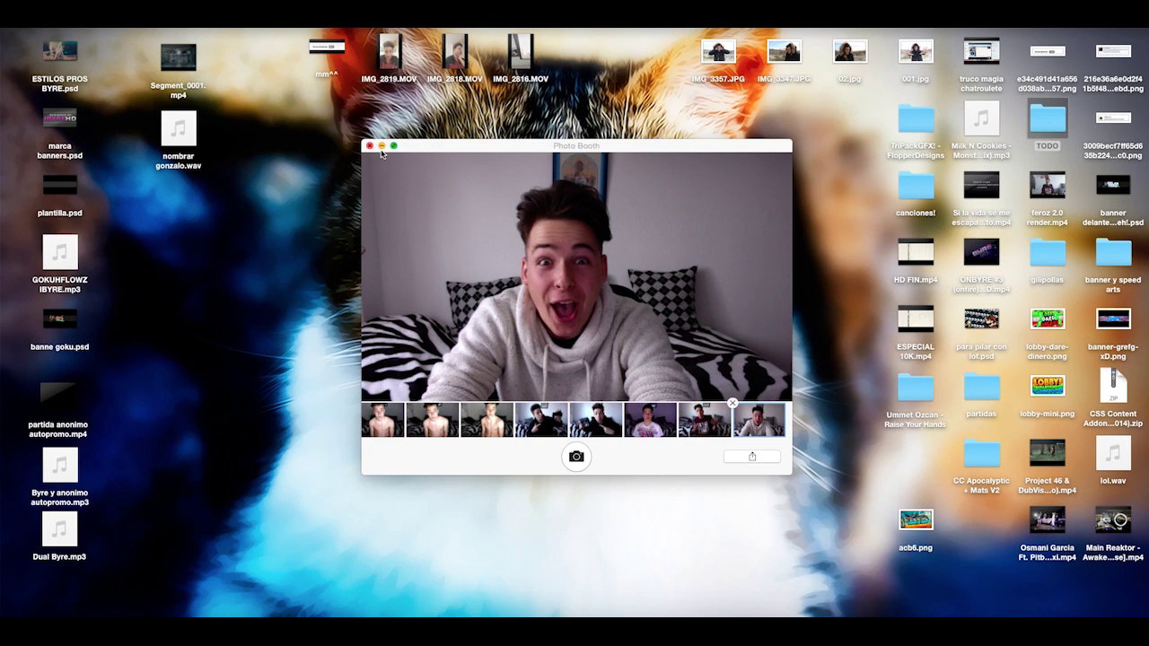
click(369, 146)
click(938, 525)
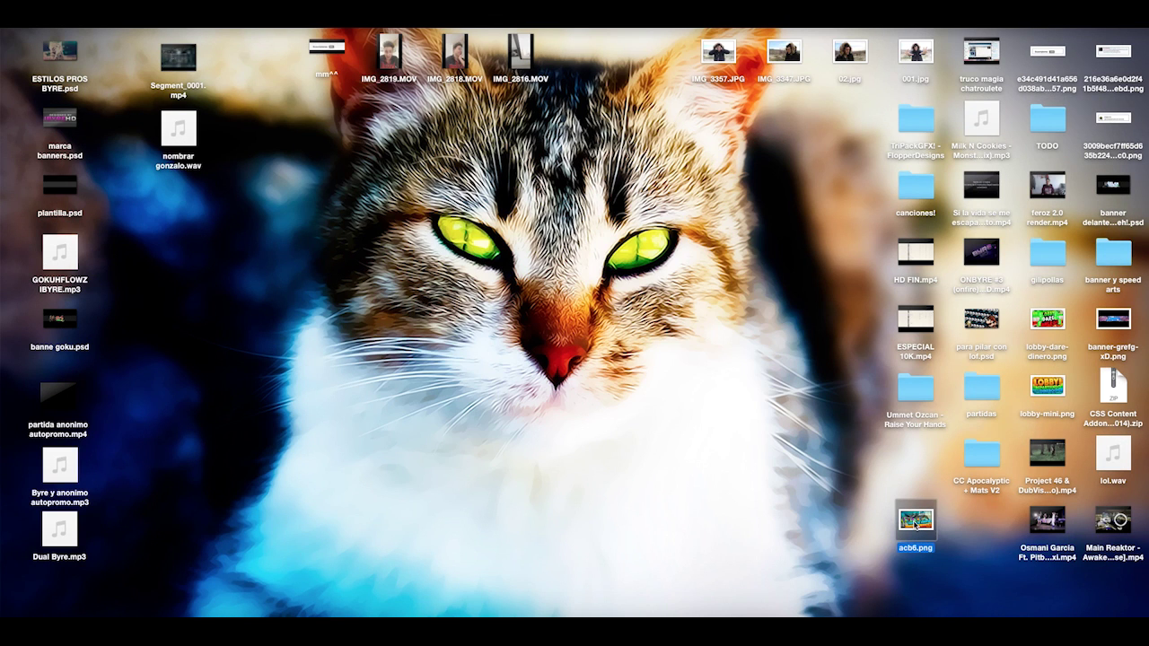
right_click(918, 523)
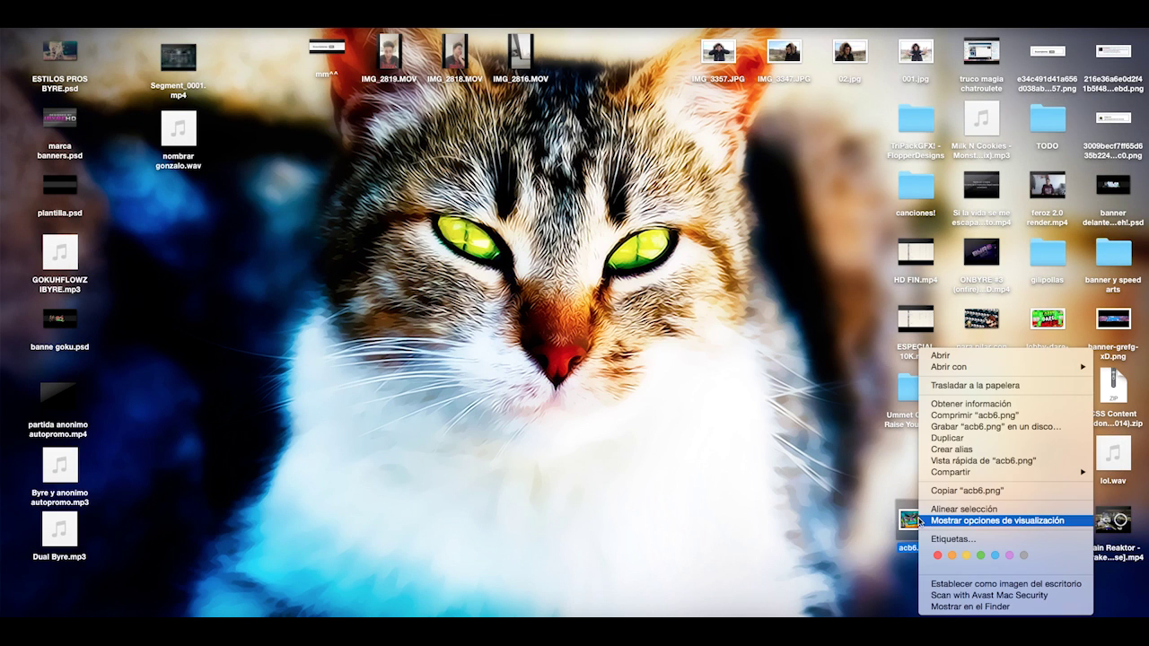
click(955, 406)
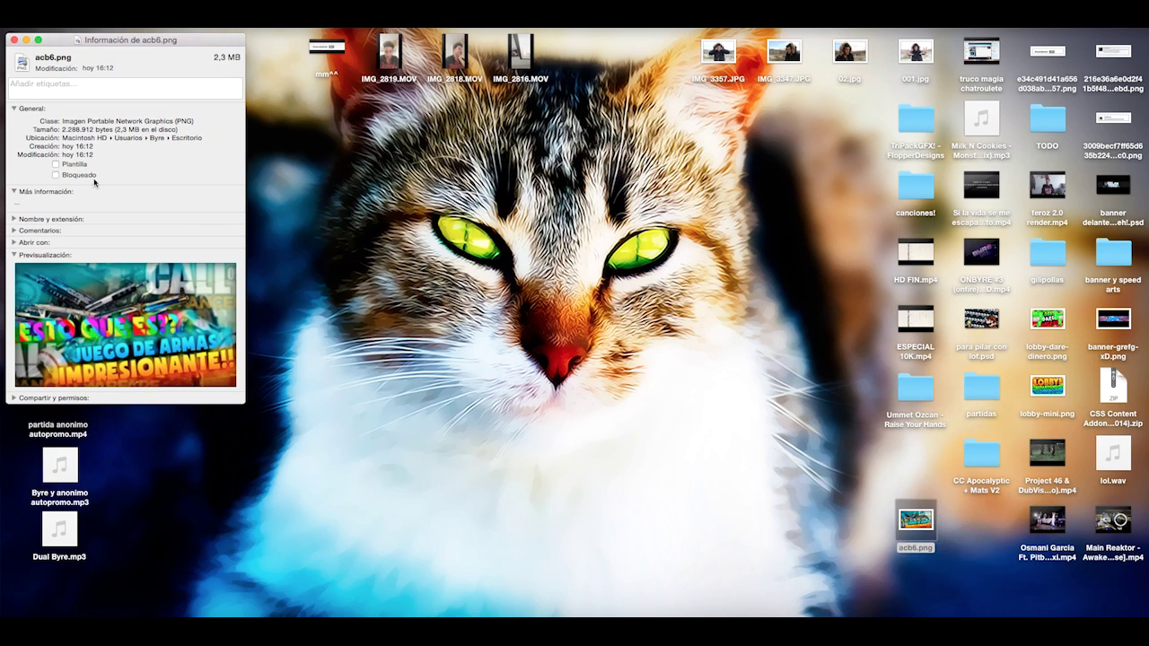
click(13, 40)
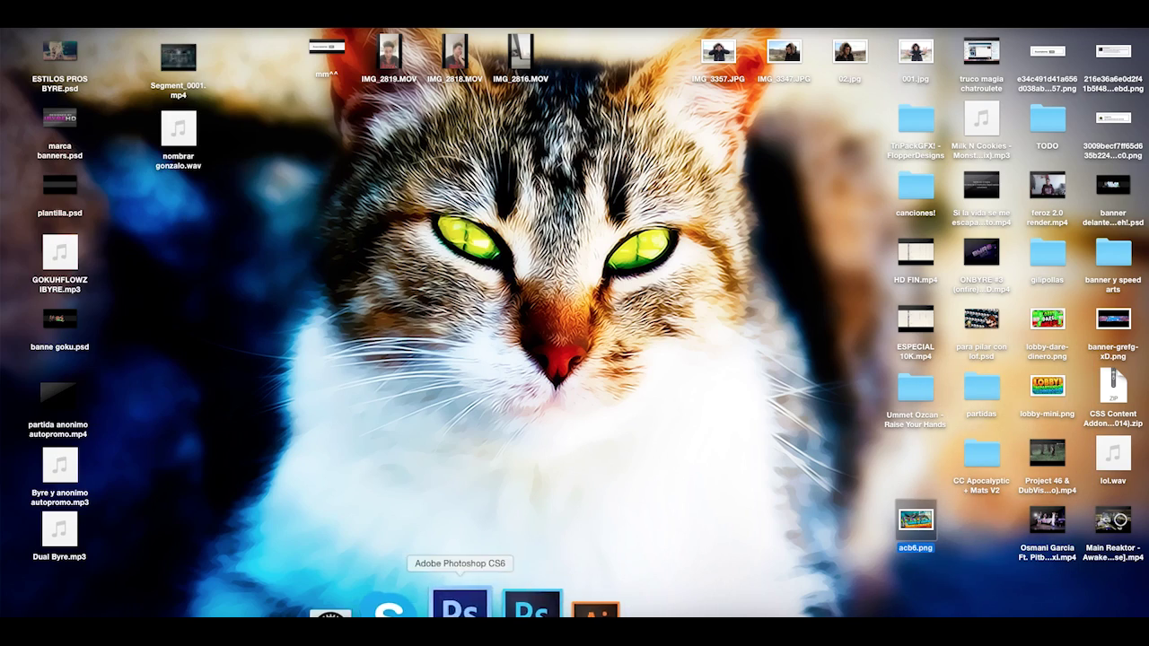
- Return to Adobe Photoshop and try PNG-8 as the web export format, leaving the export without saving
click(512, 607)
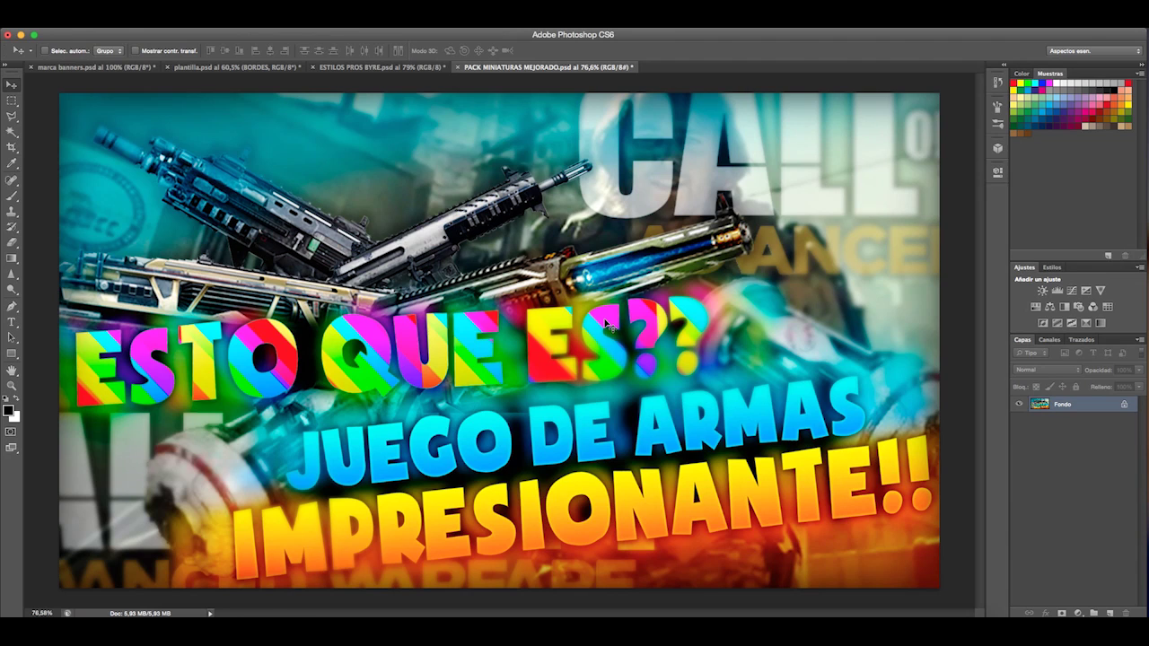
click(99, 21)
click(126, 182)
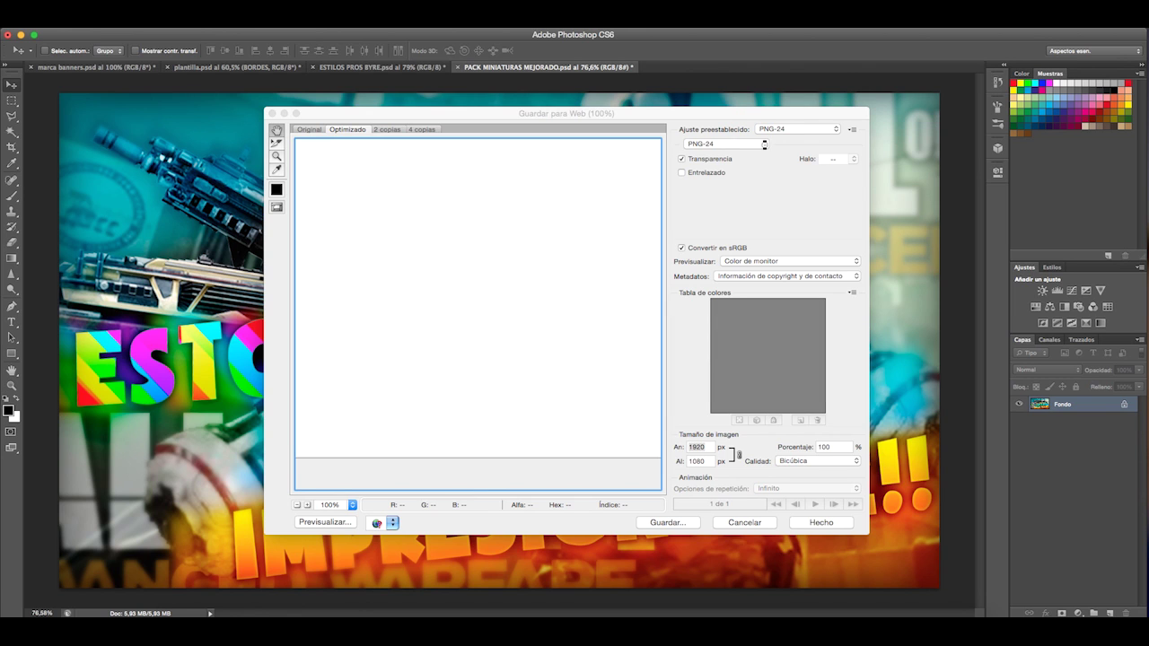
click(764, 145)
click(729, 136)
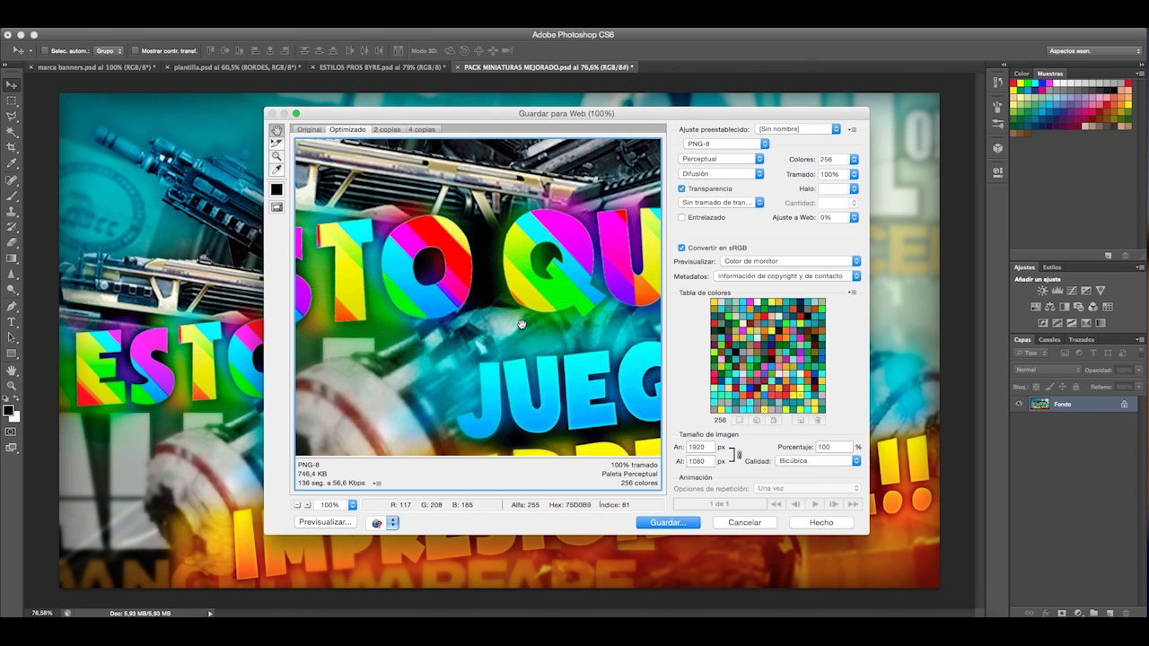
click(747, 523)
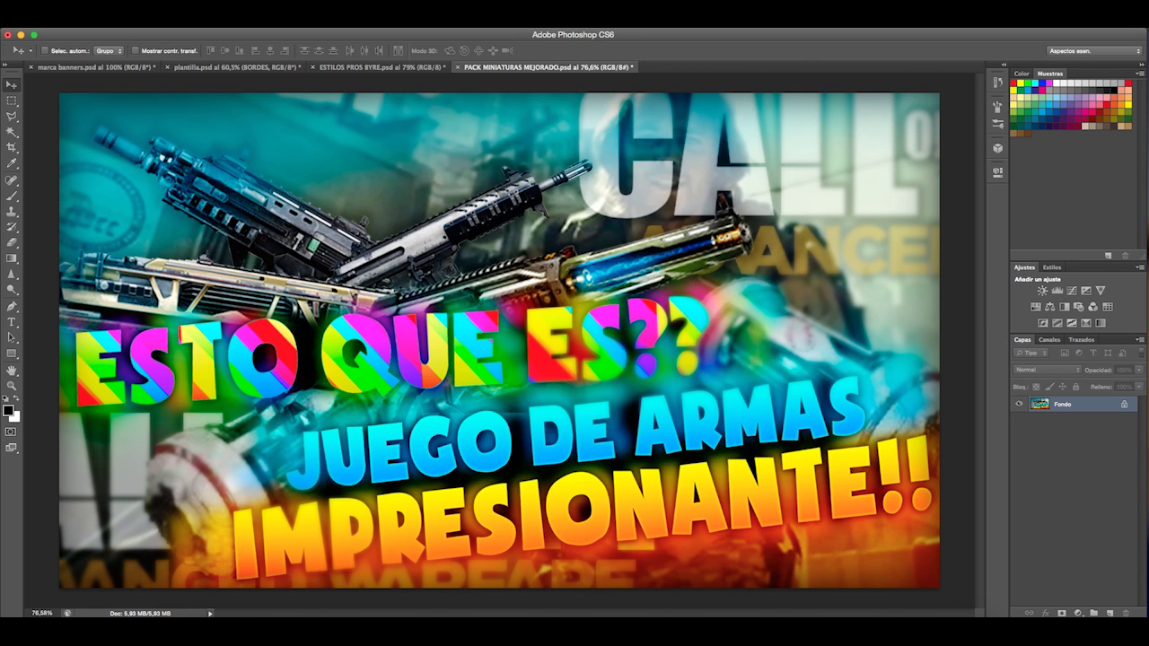
- Look through the file formats offered when saving the document as a new file, without saving
click(103, 23)
click(156, 162)
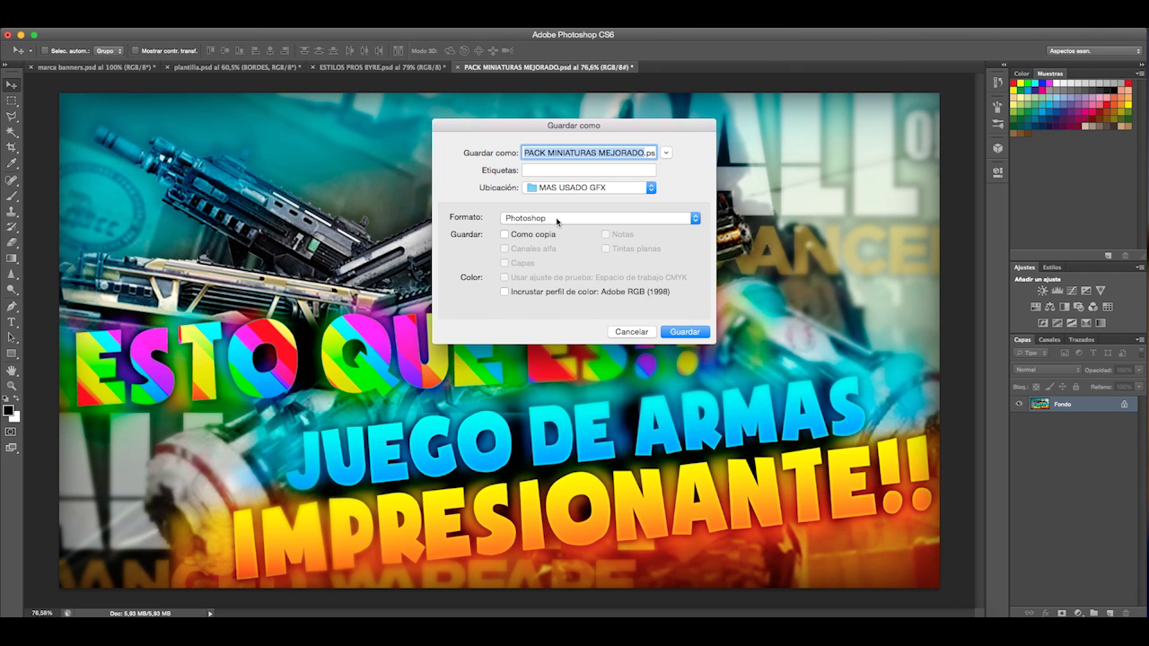
click(557, 218)
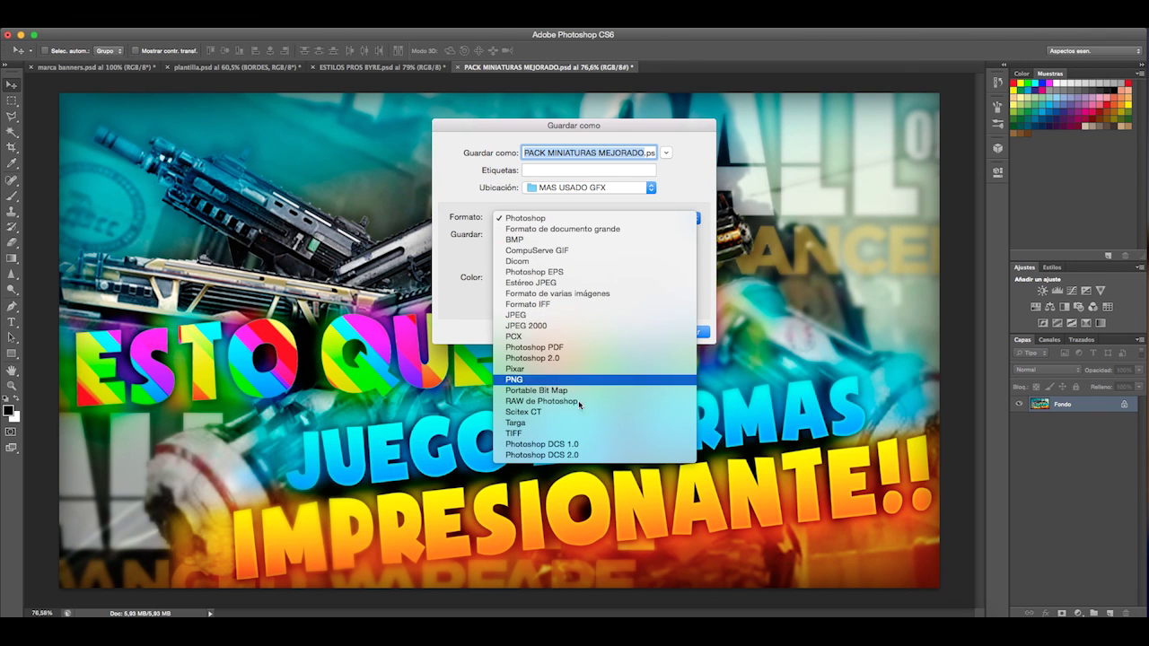
click(744, 251)
click(632, 333)
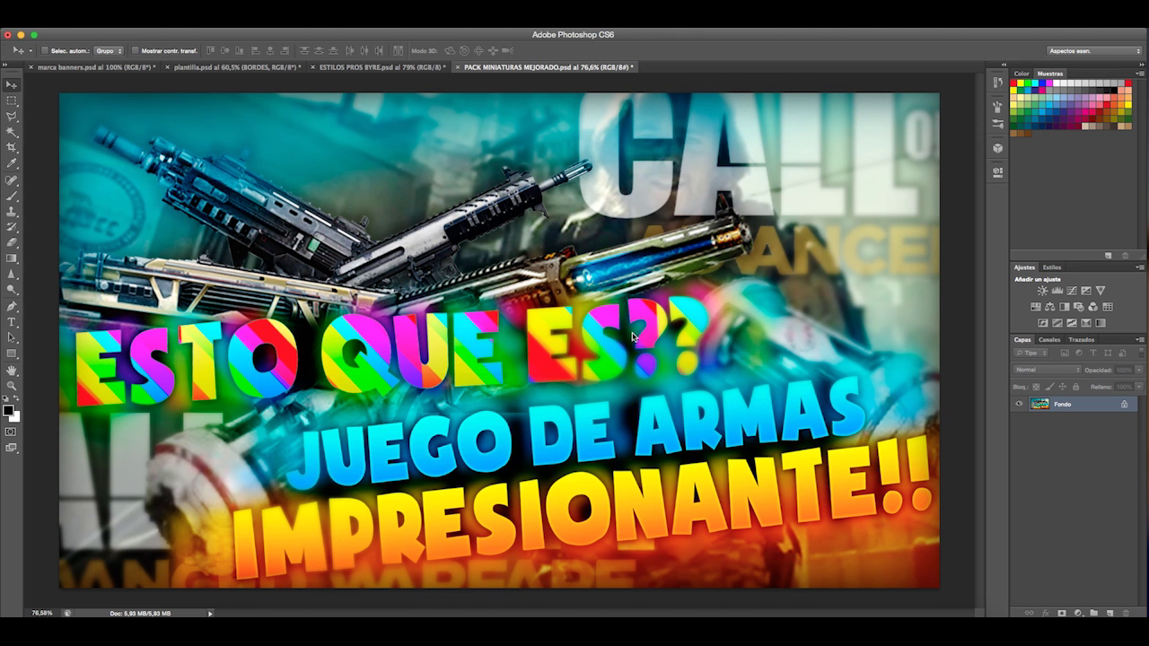
- In ESTILOS PROS BYRE.psd, show the COLOR PASTEL, RAYAS, LUNARES and BRILLANTE style groups
key(super+space)
drag(674, 316, 628, 327)
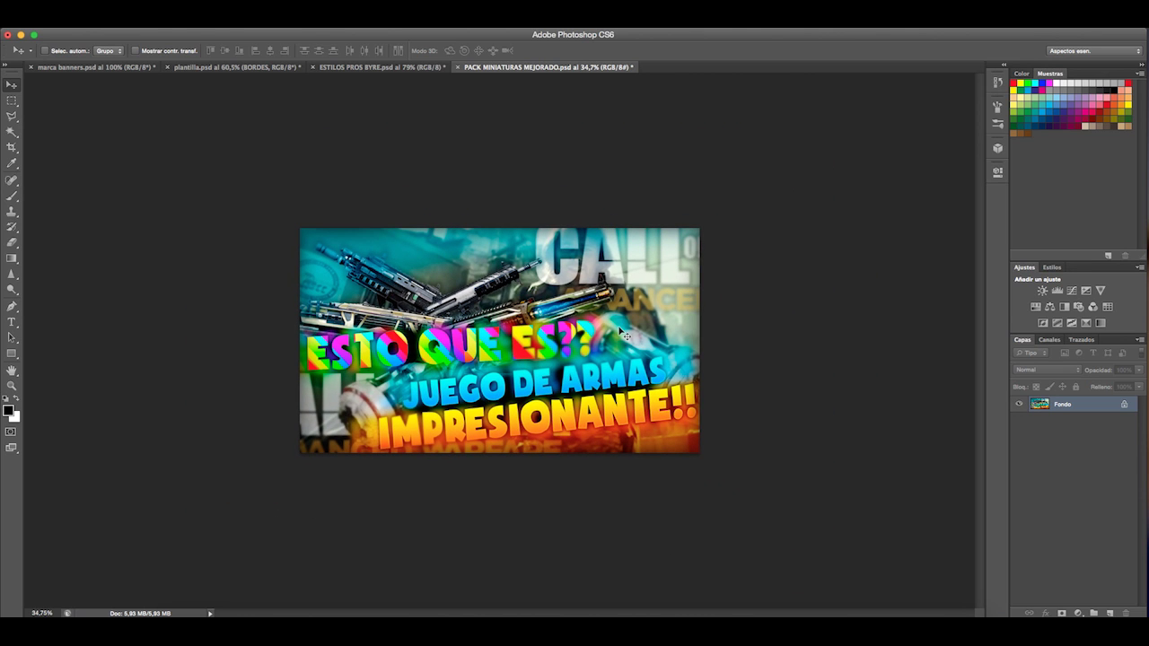
click(382, 68)
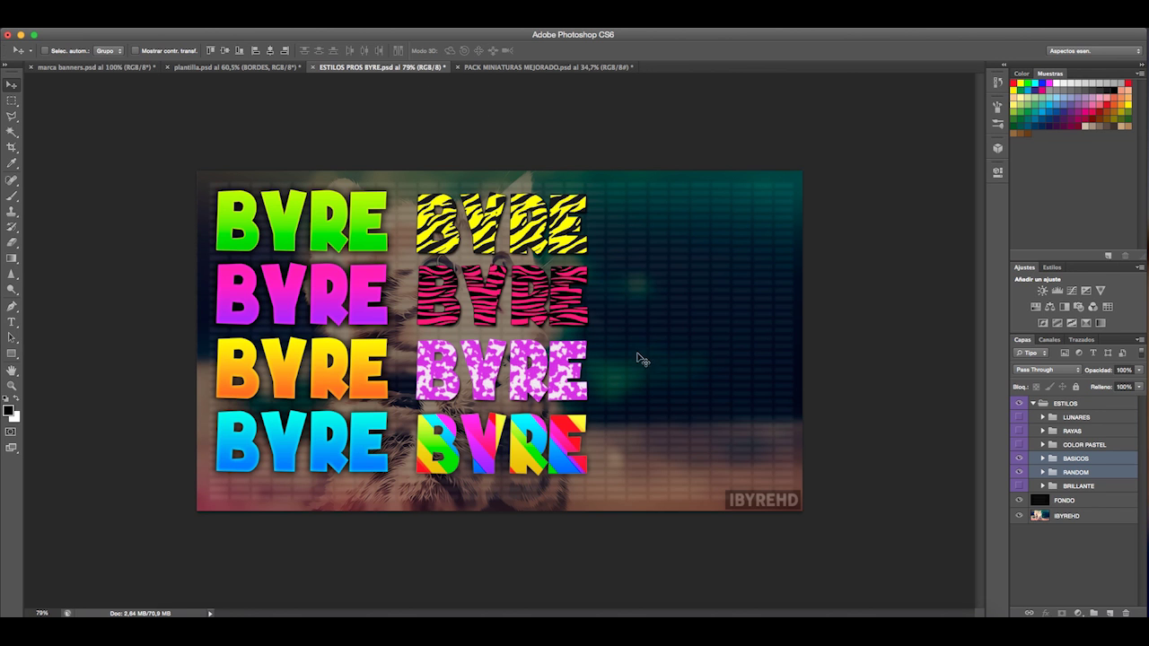
click(1019, 445)
click(1018, 431)
click(1019, 417)
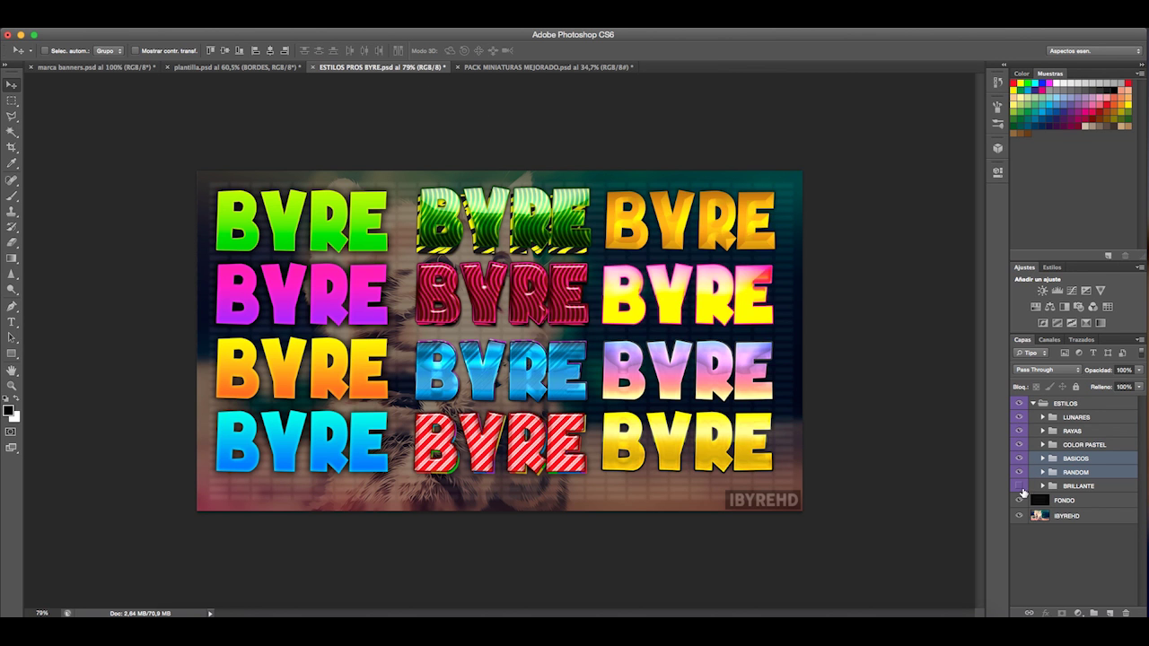
click(1019, 486)
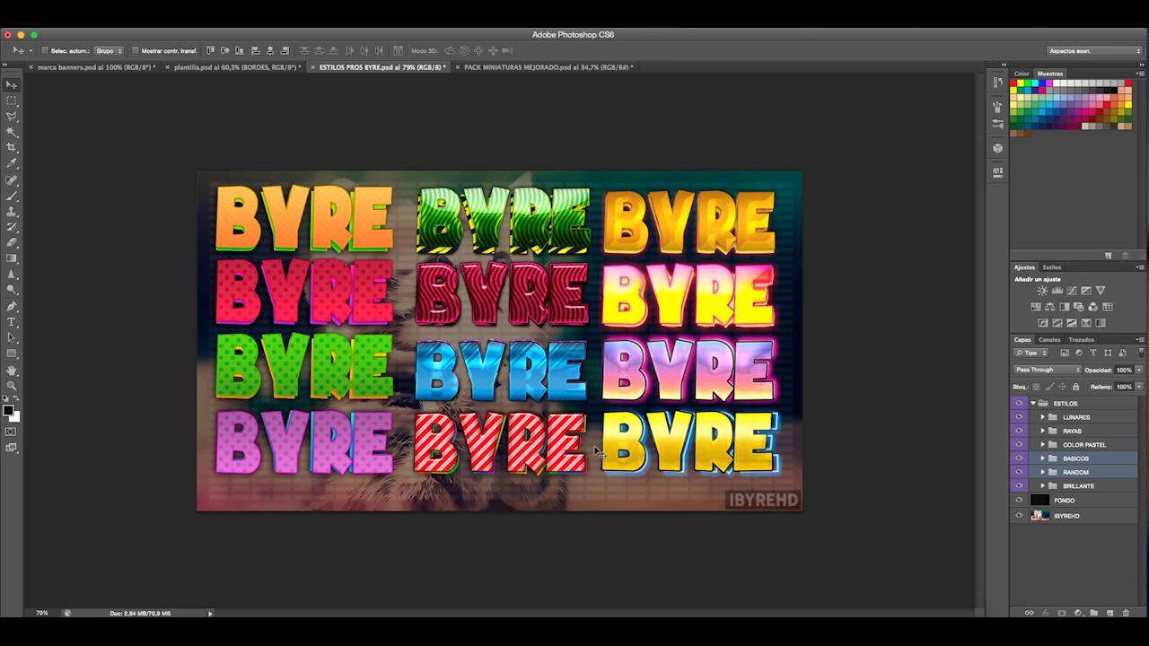
- Collapse the ESTILOS group and hide ESTILOS and FONDO so only the IBYREHD background image is shown
click(1033, 404)
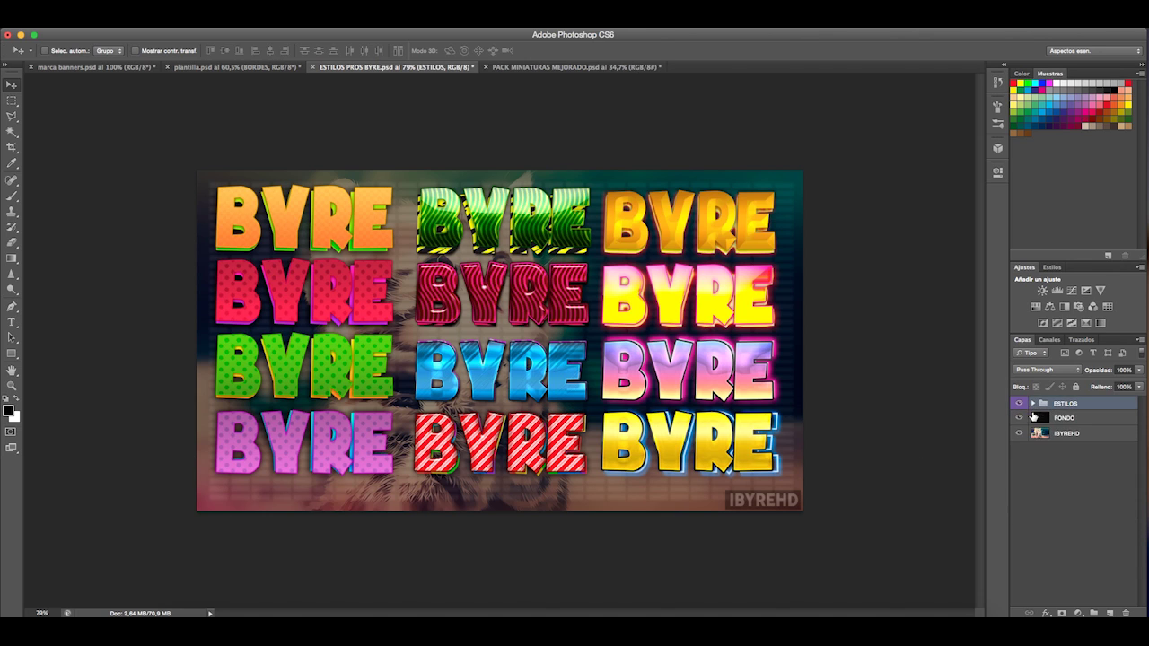
click(1019, 419)
click(1019, 404)
click(1019, 434)
click(1019, 433)
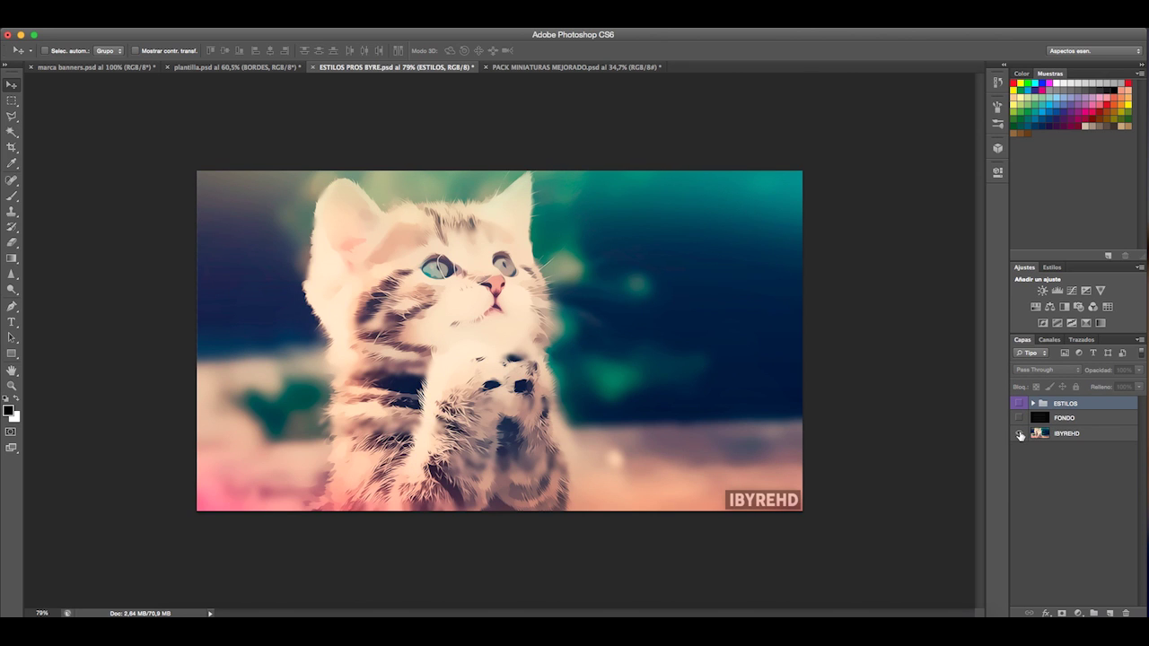
- Look at the banner template in plantilla.psd, checking marca banners.psd in between
click(257, 68)
click(97, 67)
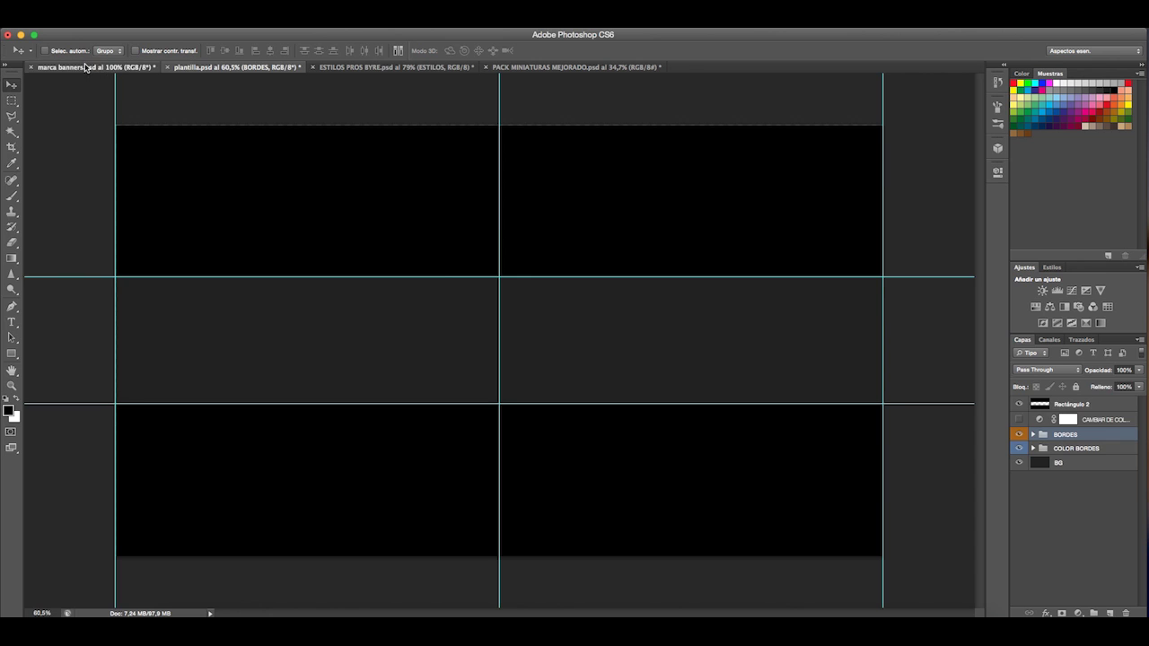
click(257, 68)
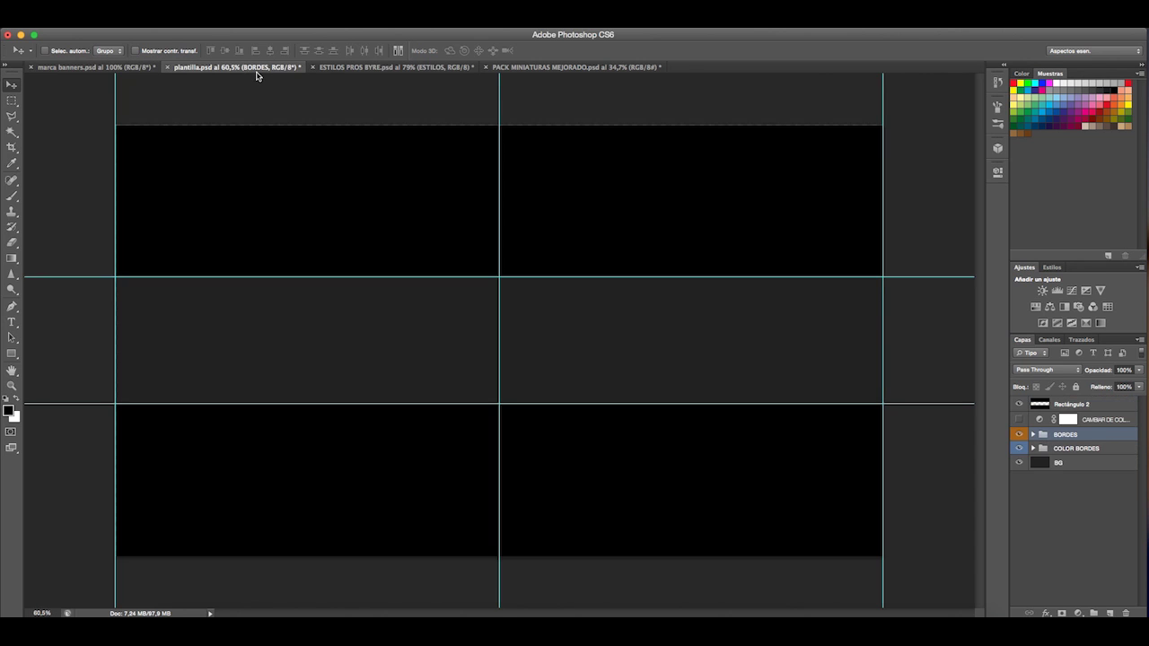
- In marca banners.psd, try several preset gradients, including purple, on the IBYRE layer's gradient overlay and discard the changes
click(114, 69)
click(1077, 420)
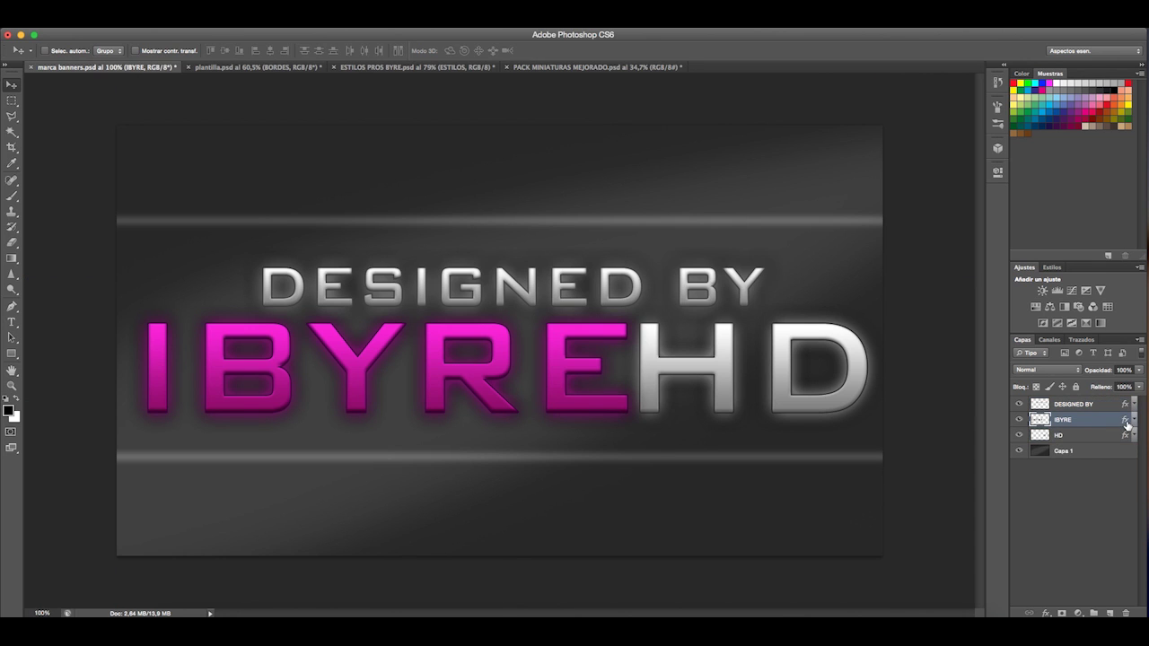
double_click(1129, 422)
click(603, 237)
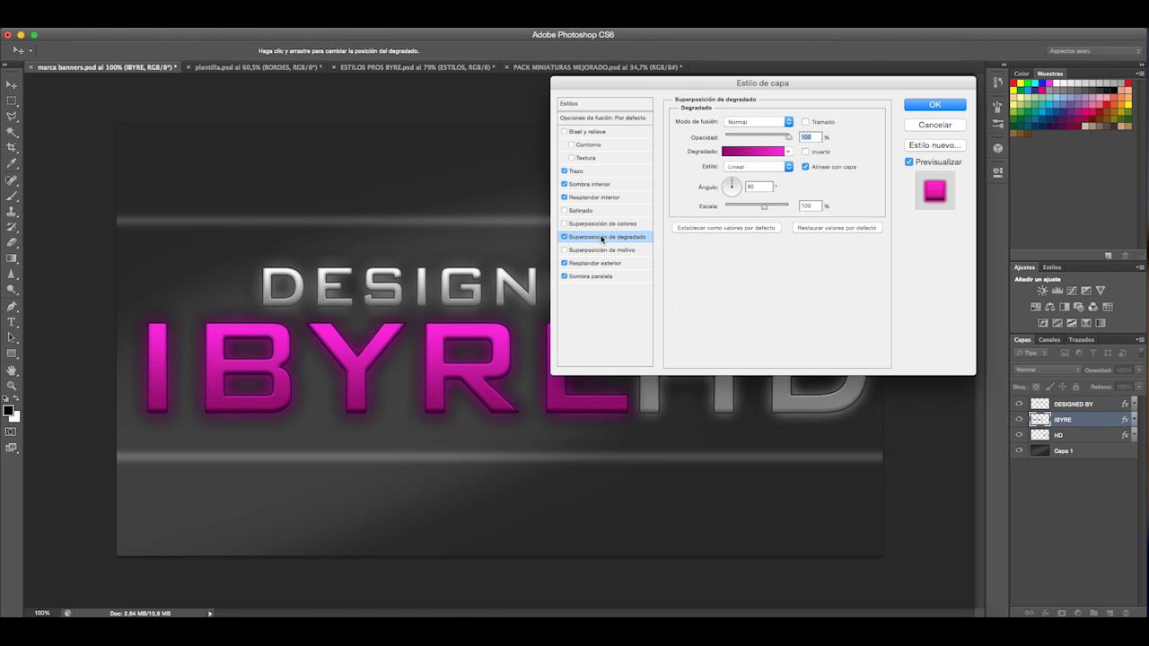
click(763, 152)
click(750, 271)
click(808, 237)
click(864, 235)
click(883, 235)
click(862, 256)
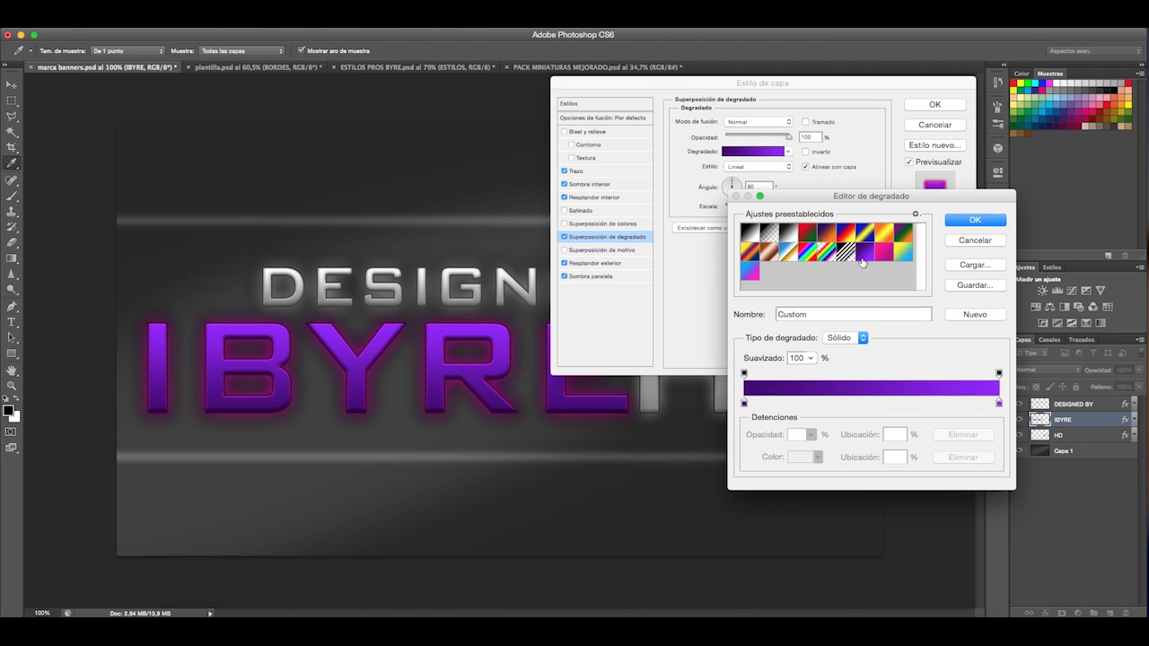
click(910, 237)
click(975, 240)
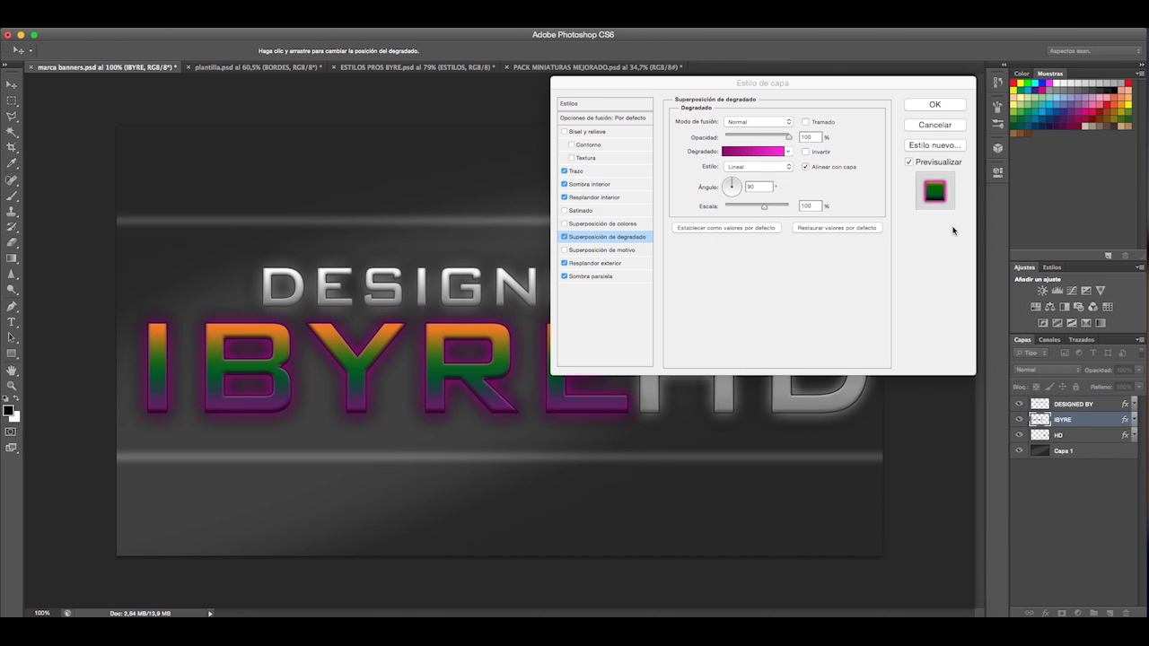
click(934, 126)
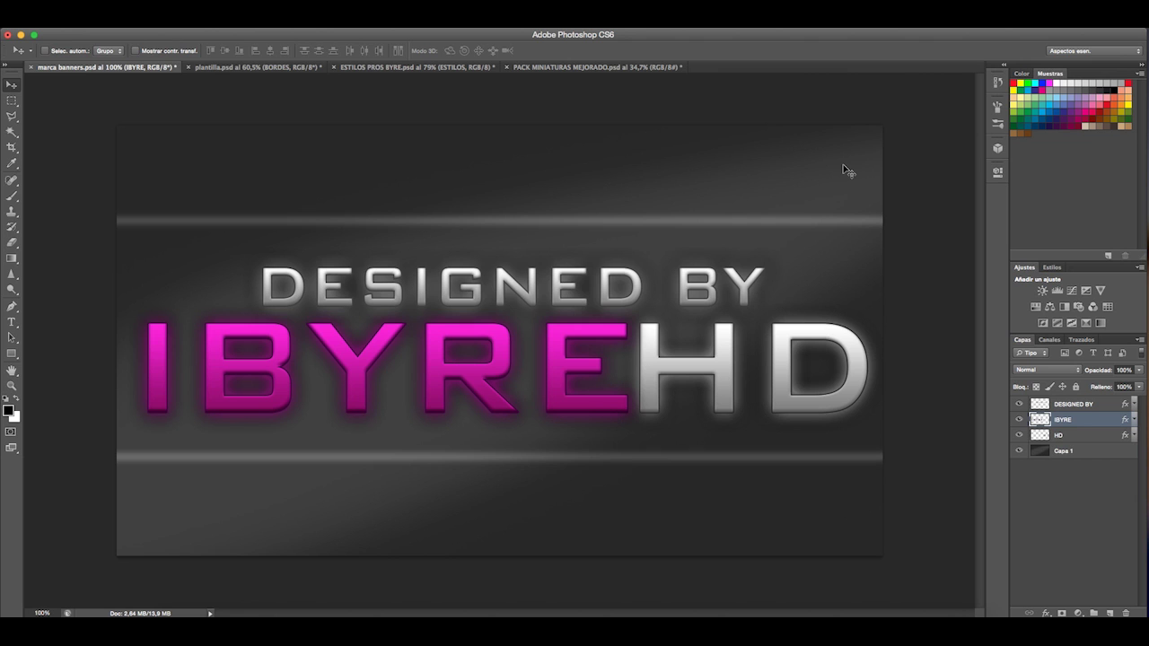
- Look through the other open documents once more and return to the enlarged thumbnail in PACK MINIATURAS MEJORADO.psd
click(354, 68)
click(296, 68)
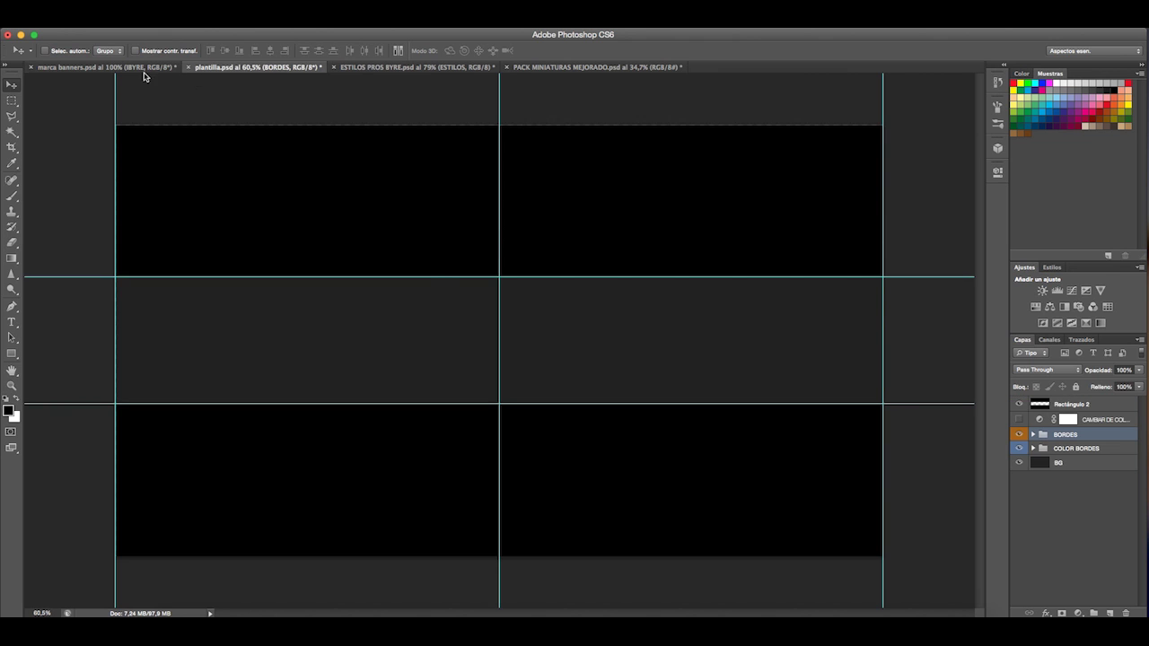
click(160, 68)
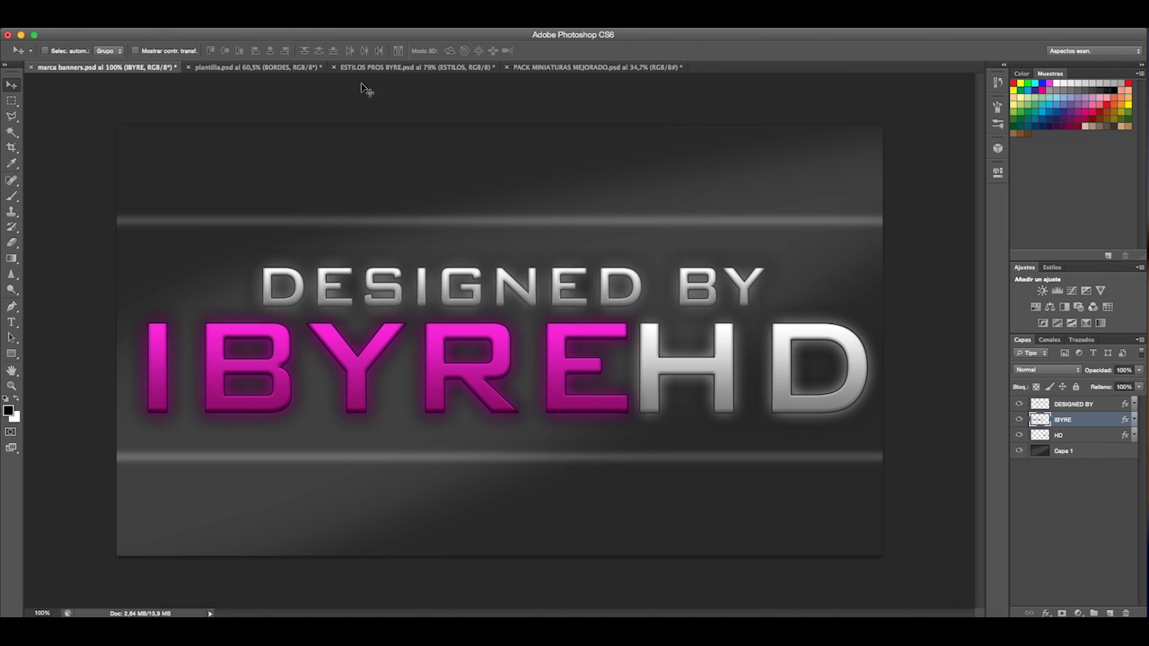
click(588, 68)
key(super+plus)
key(super+plus)
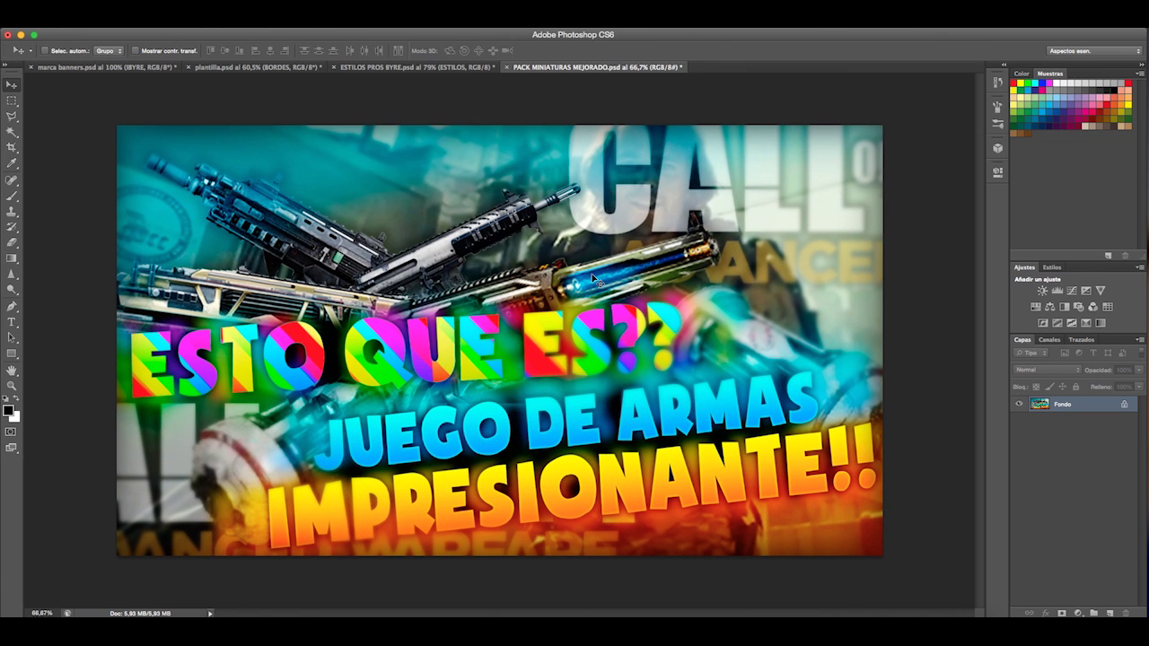